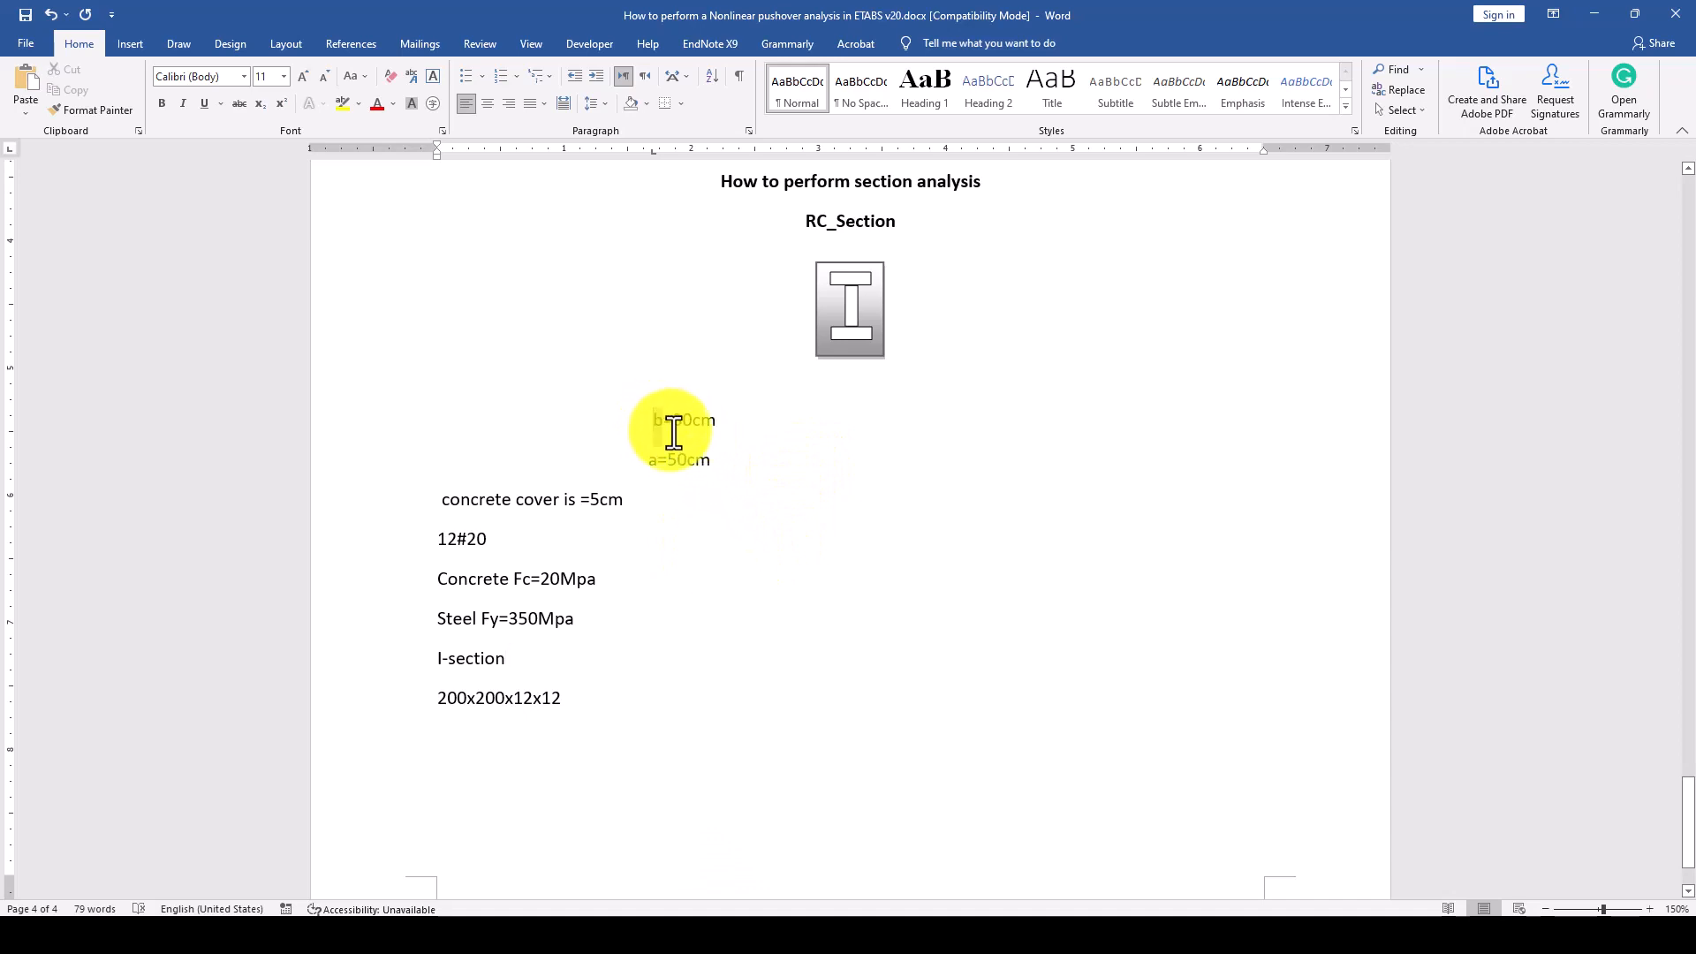
Review the RC section's b and a dimensions and the concrete cover in the notes.
{"action": "mouse_move", "coordinate": [658, 421]}
{"action": "left_mouse_down"}
{"action": "mouse_move", "coordinate": [704, 460]}
{"action": "mouse_move", "coordinate": [650, 422]}
{"action": "left_mouse_up"}
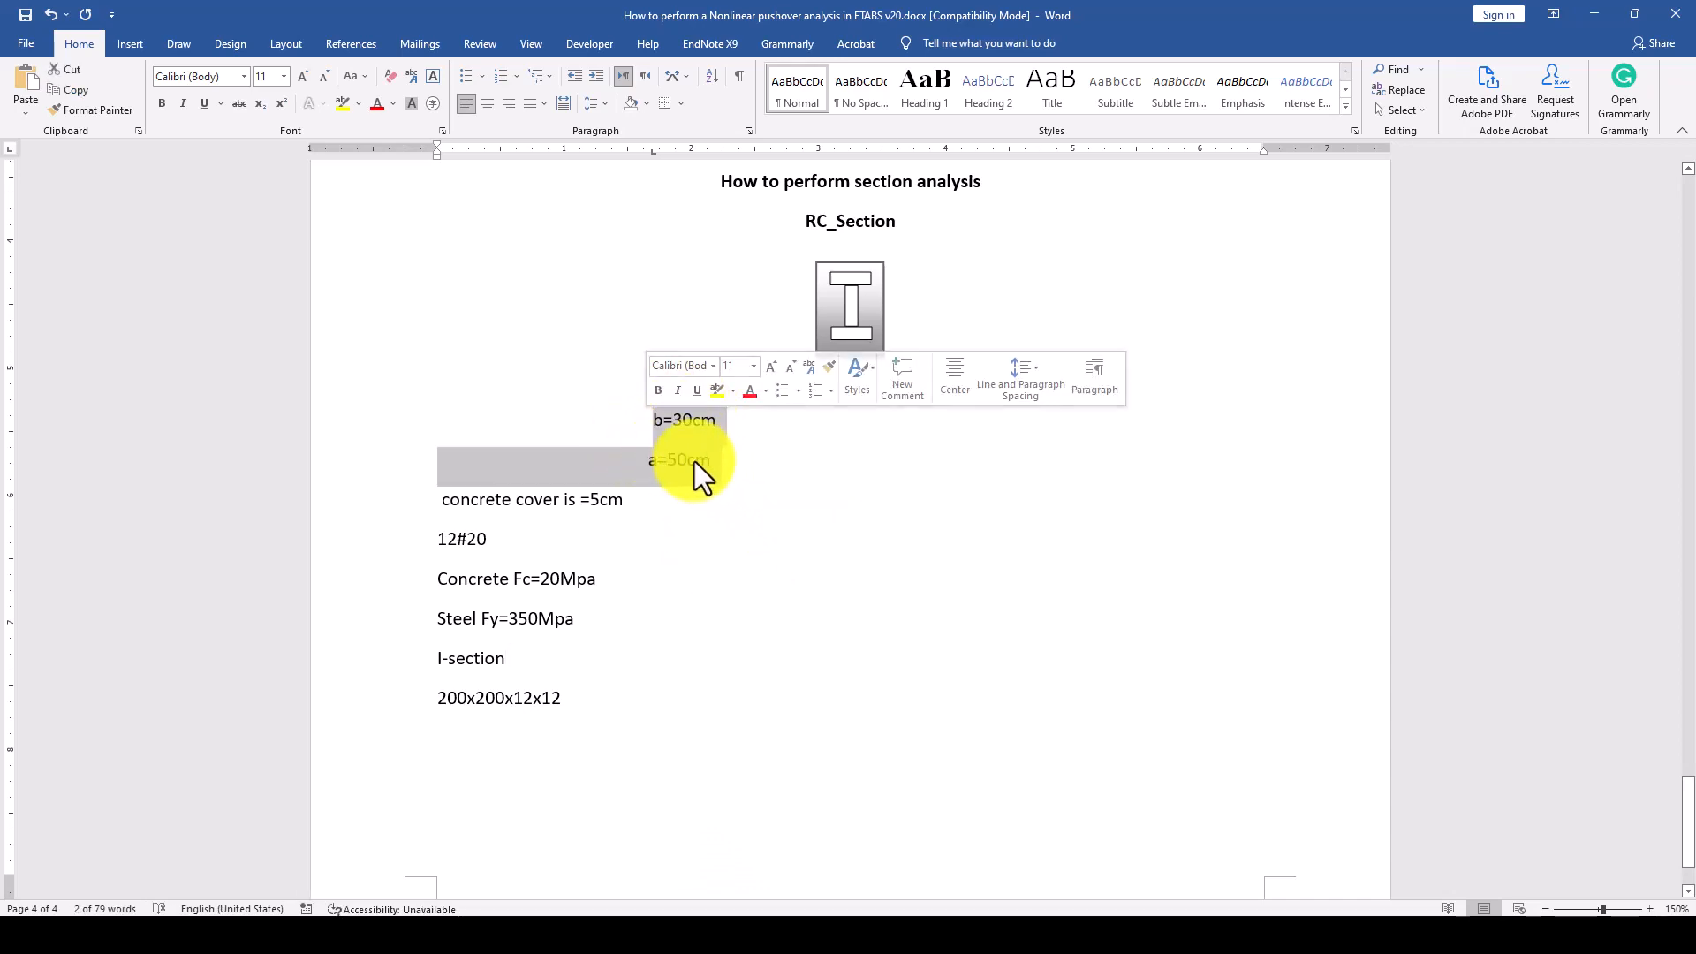
{"action": "left_click", "coordinate": [717, 463]}
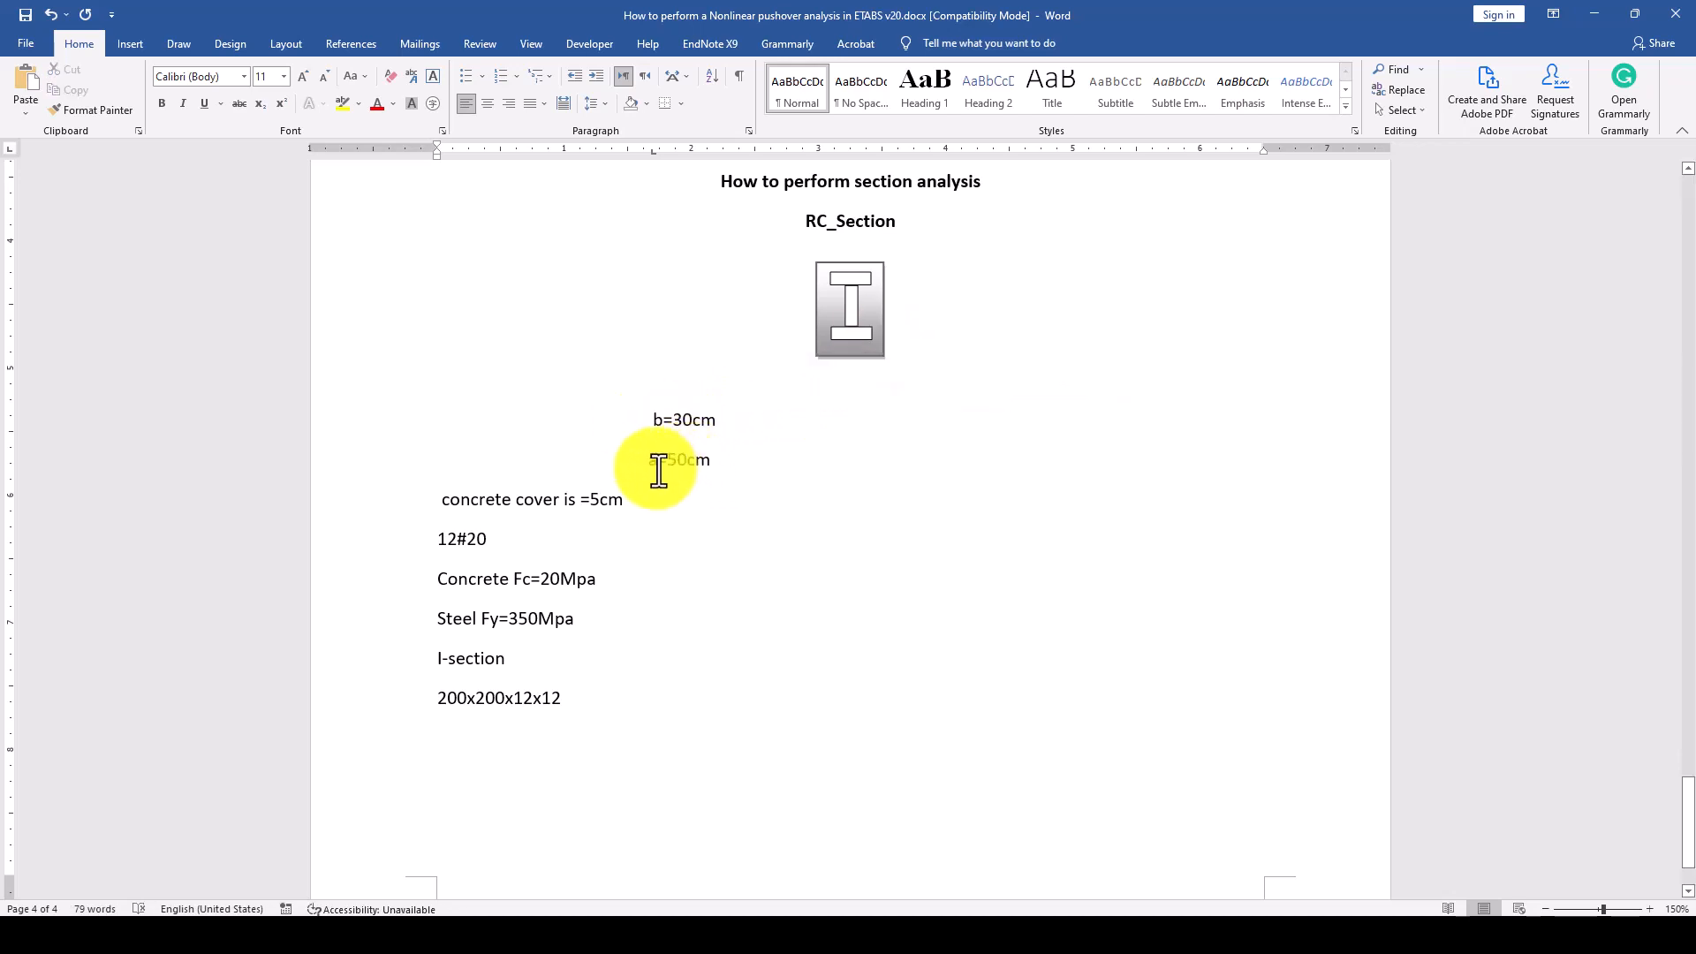
{"action": "triple_click", "coordinate": [697, 460]}
{"action": "left_click", "coordinate": [698, 460]}
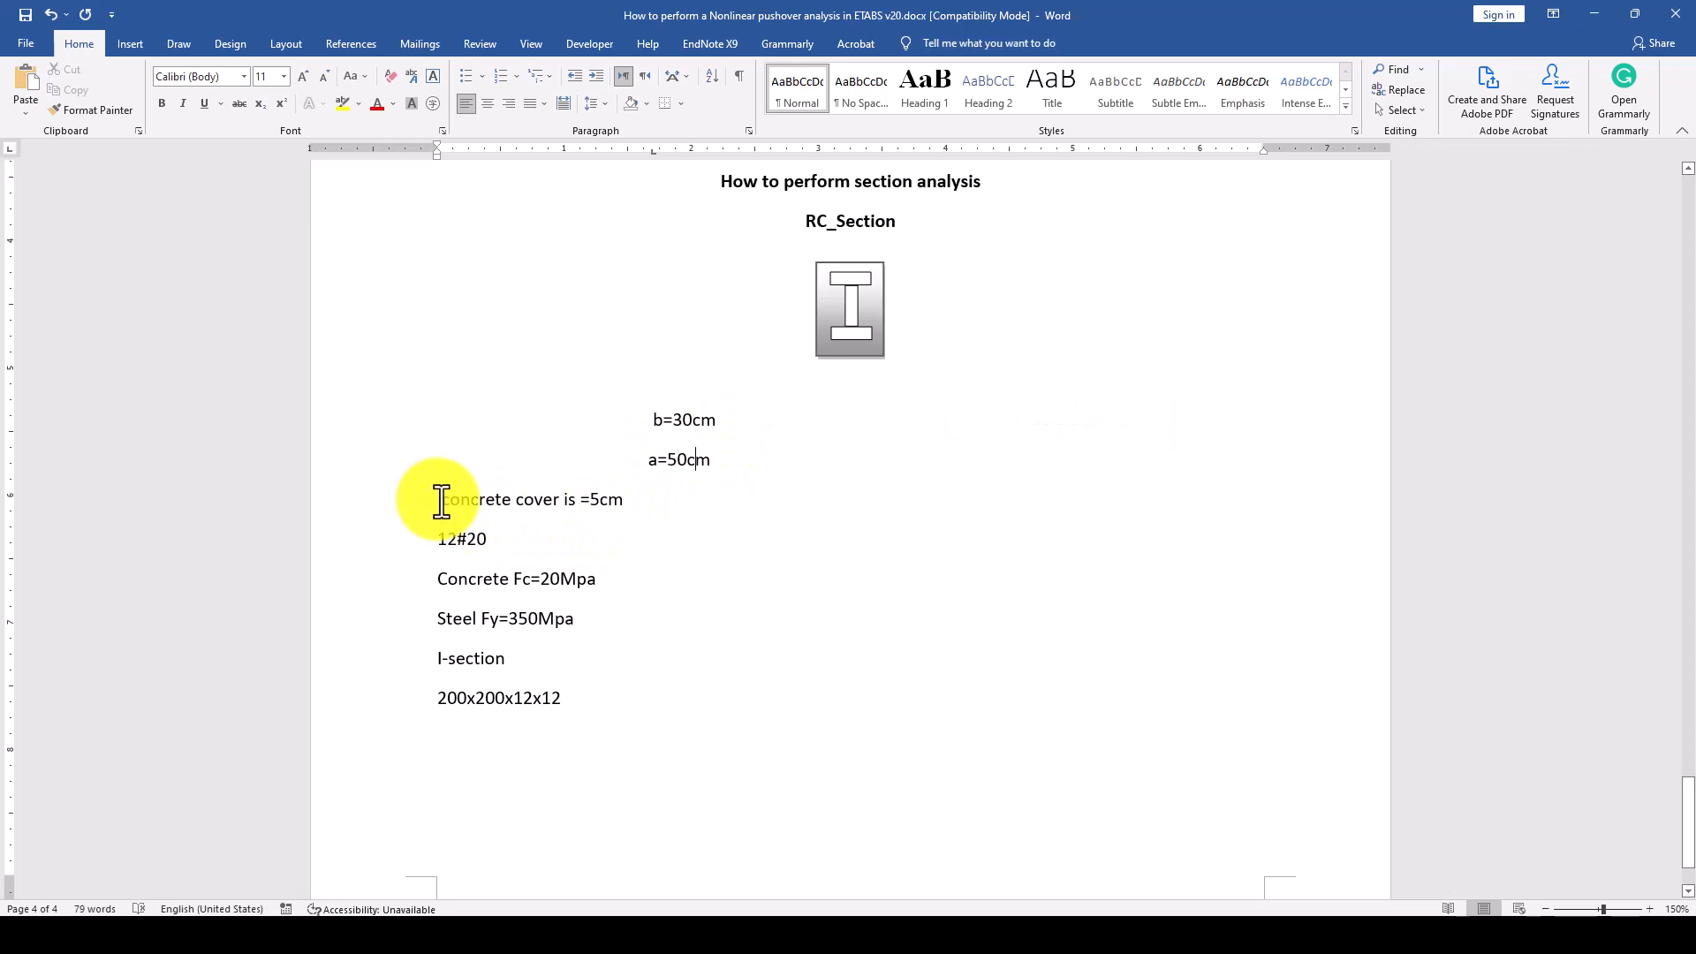
{"action": "left_click_drag", "start_coordinate": [443, 500], "coordinate": [624, 516]}
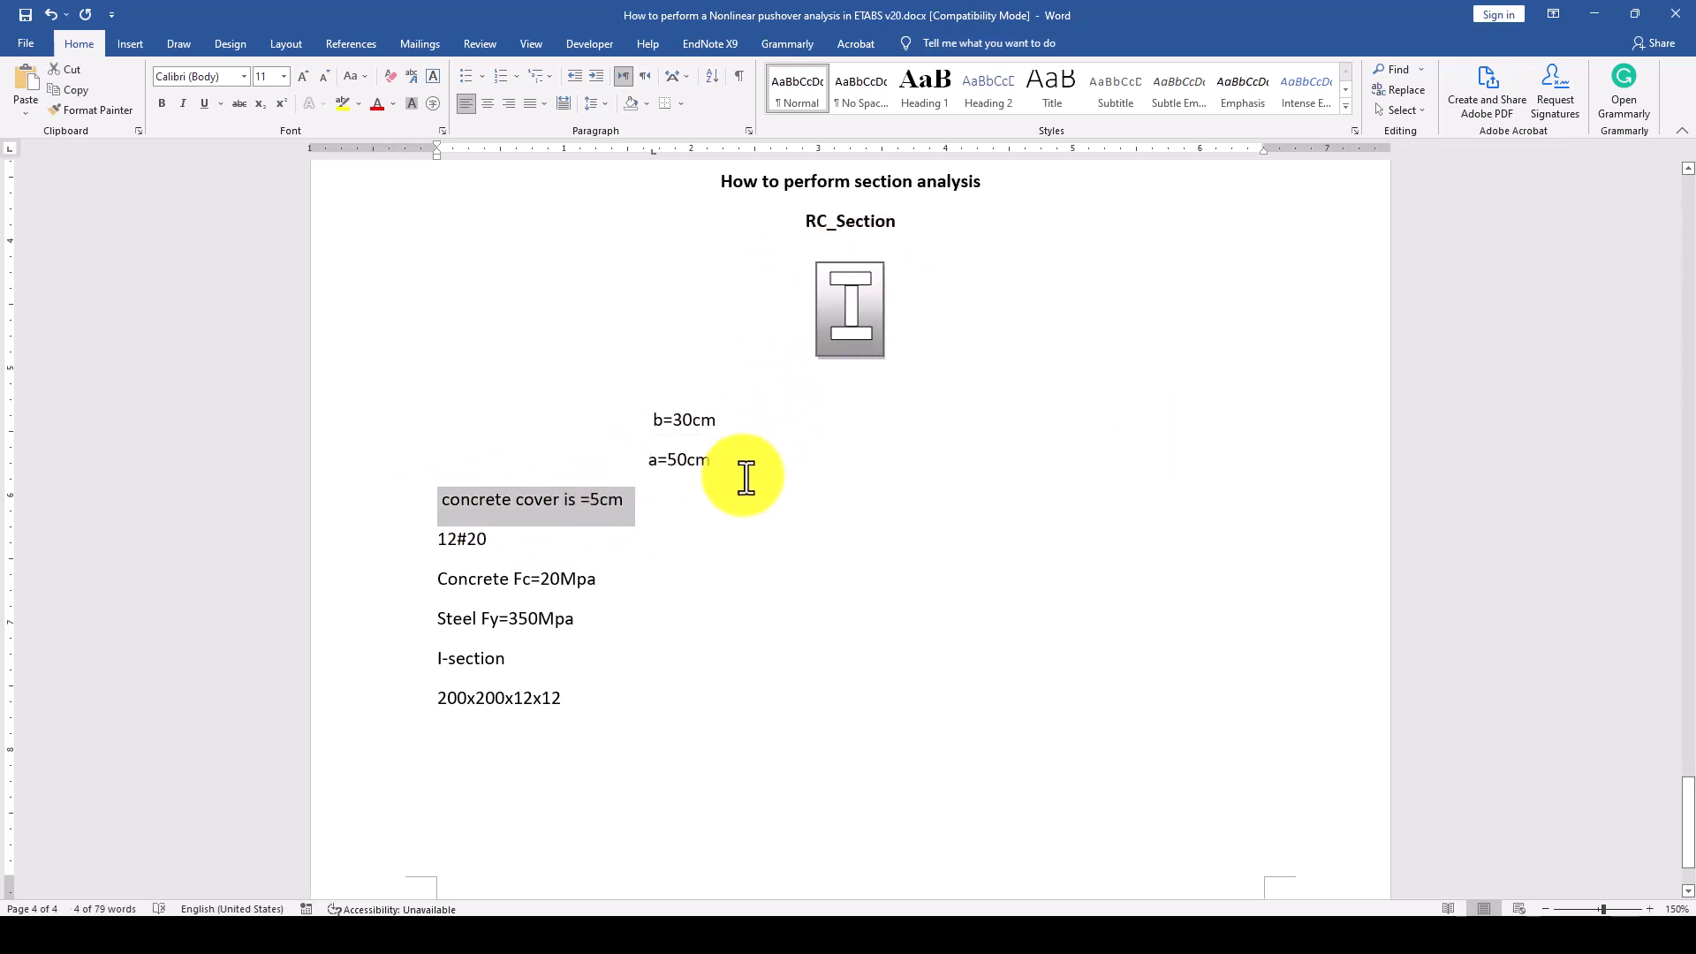
Change the reinforcement note below the concrete cover line to 12#16.
{"action": "left_click_drag", "start_coordinate": [434, 543], "coordinate": [488, 556]}
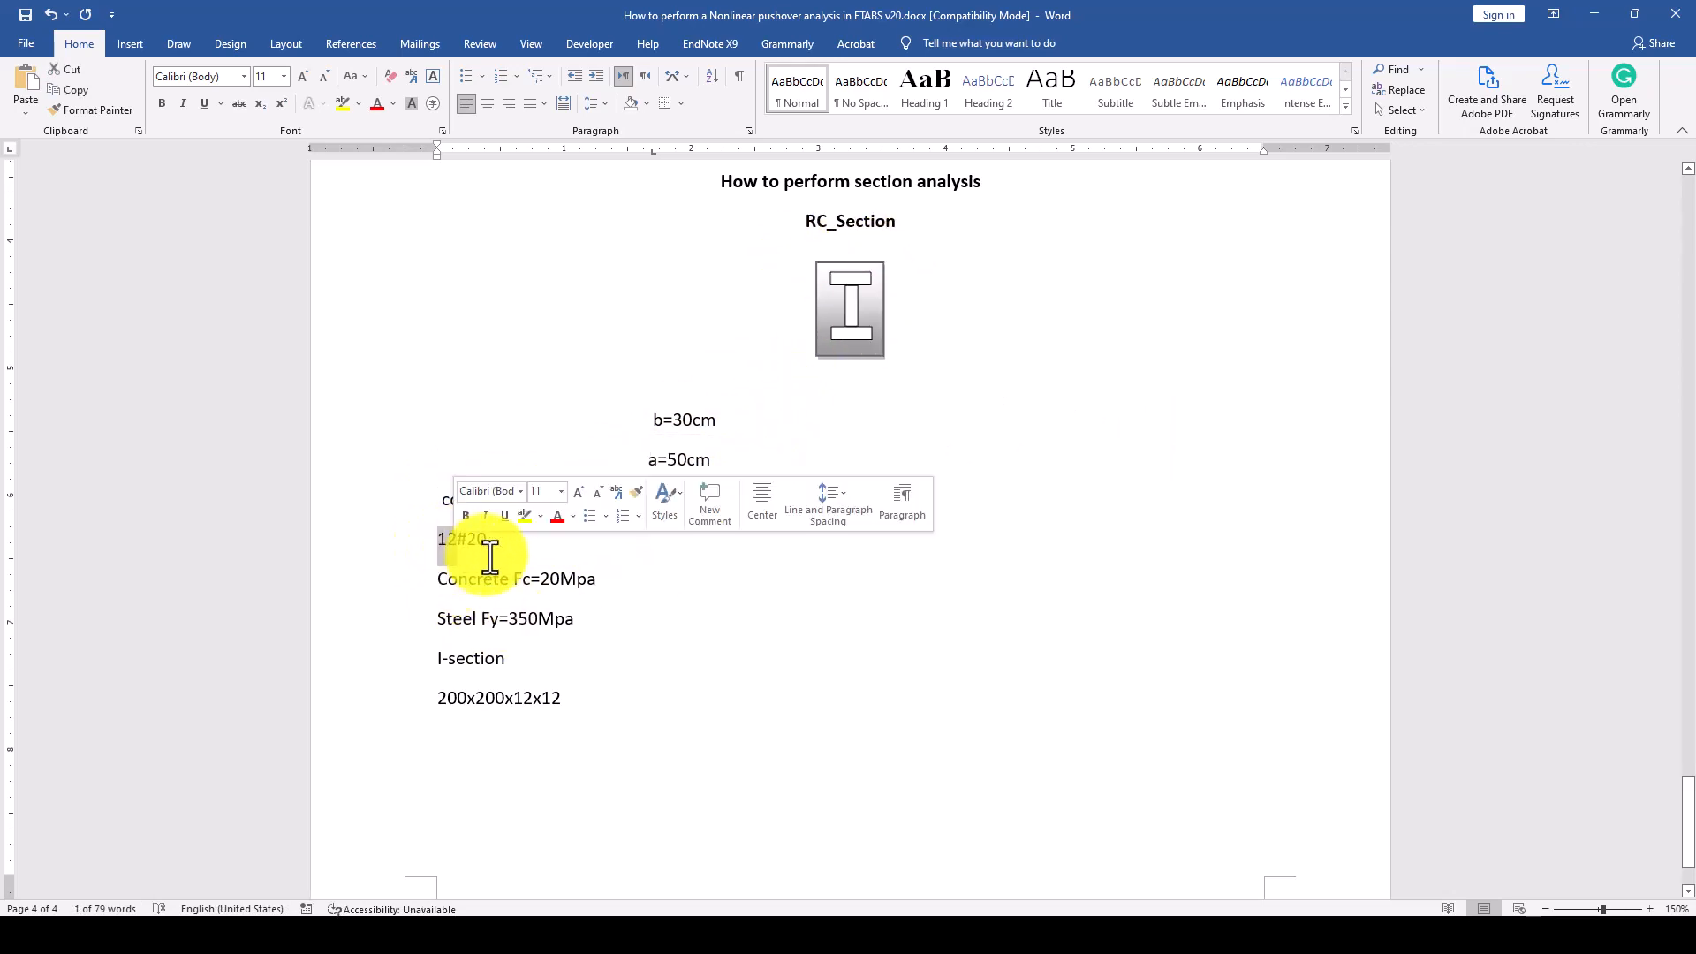
{"action": "left_click", "coordinate": [483, 546]}
{"action": "double_click", "coordinate": [474, 541]}
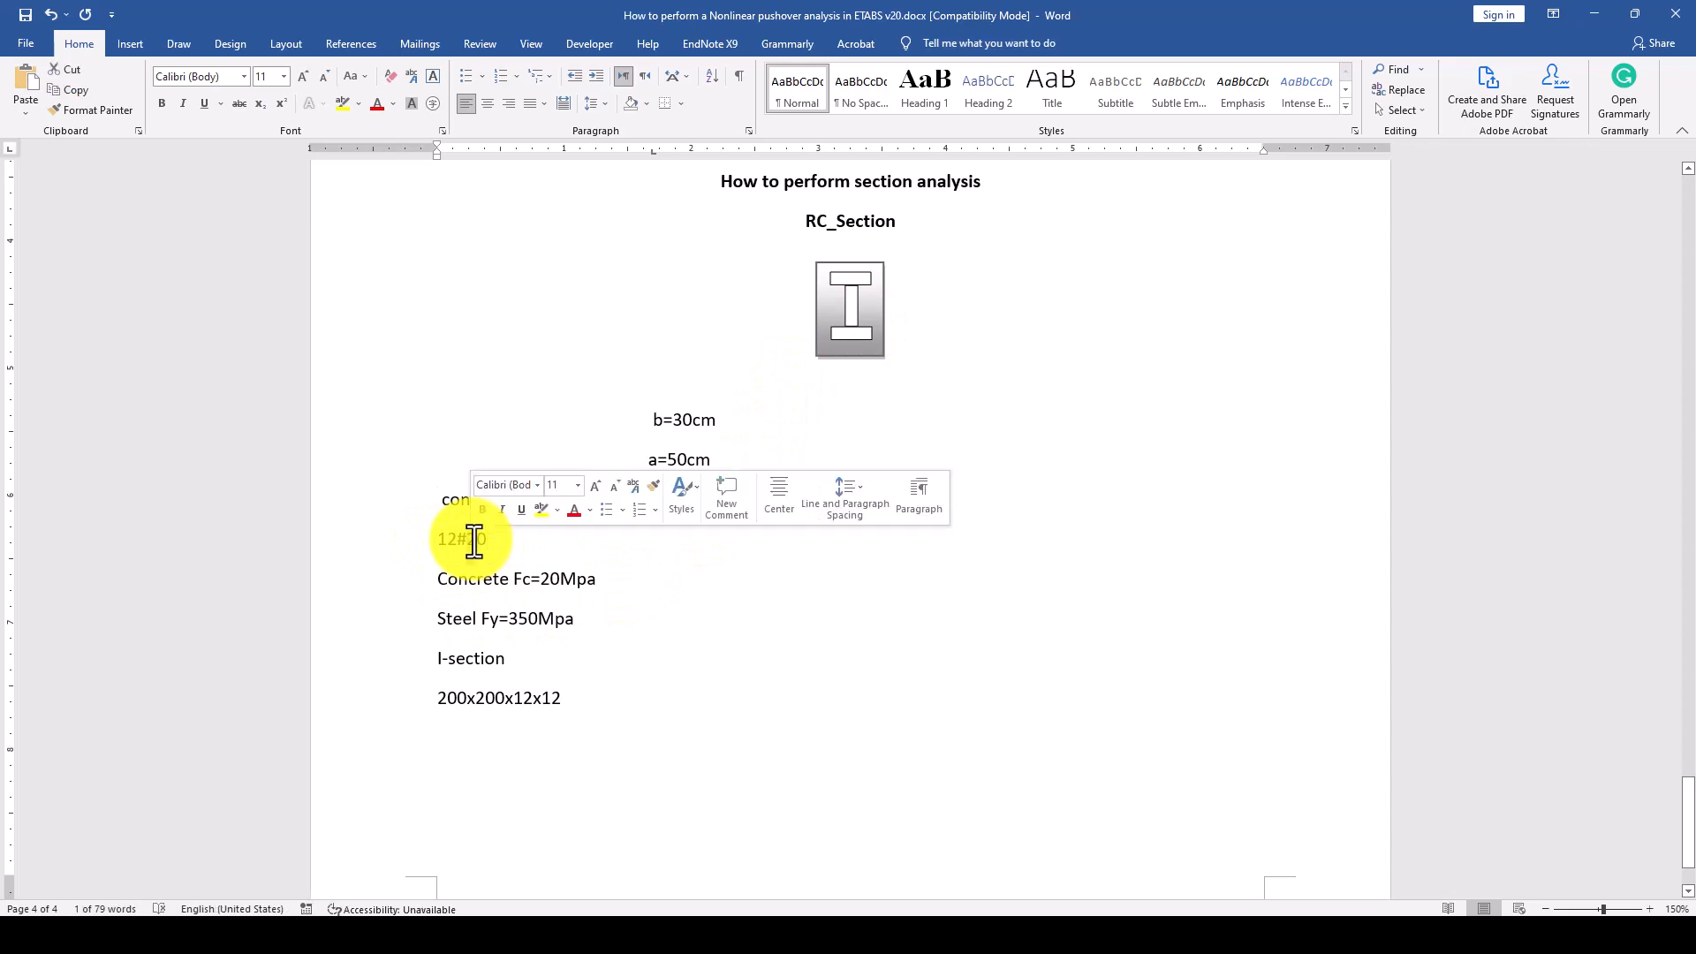
{"action": "type", "text": "16"}
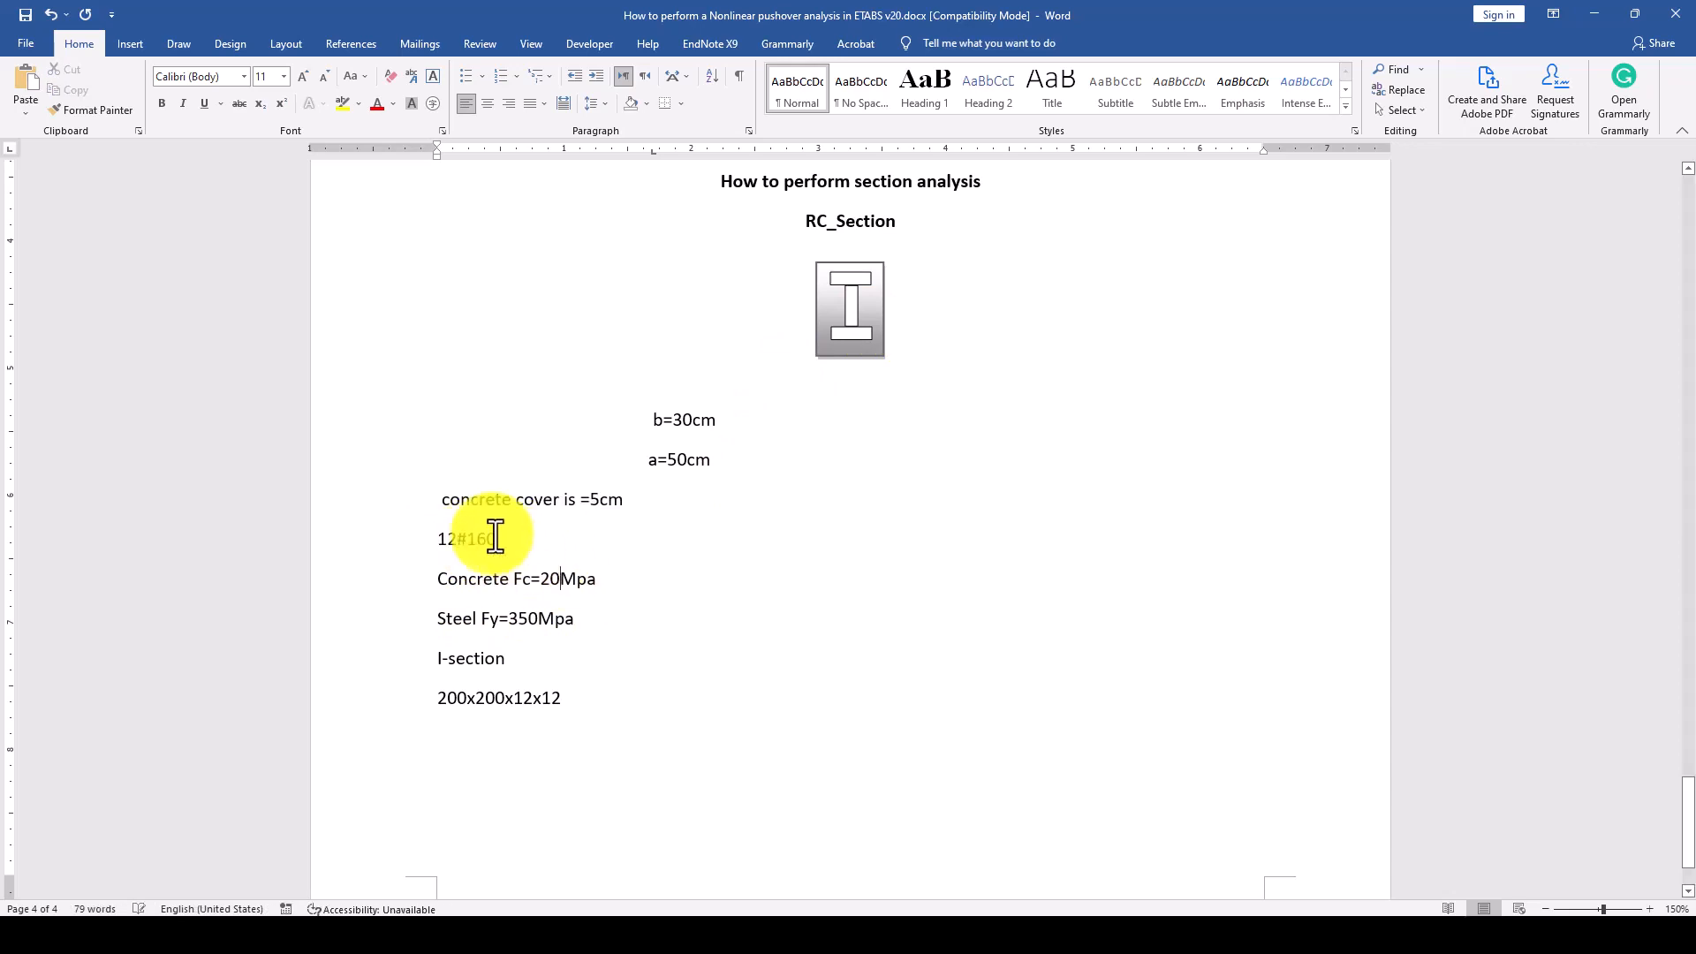
{"action": "type", "text": "0"}
{"action": "key", "text": "BackSpace"}
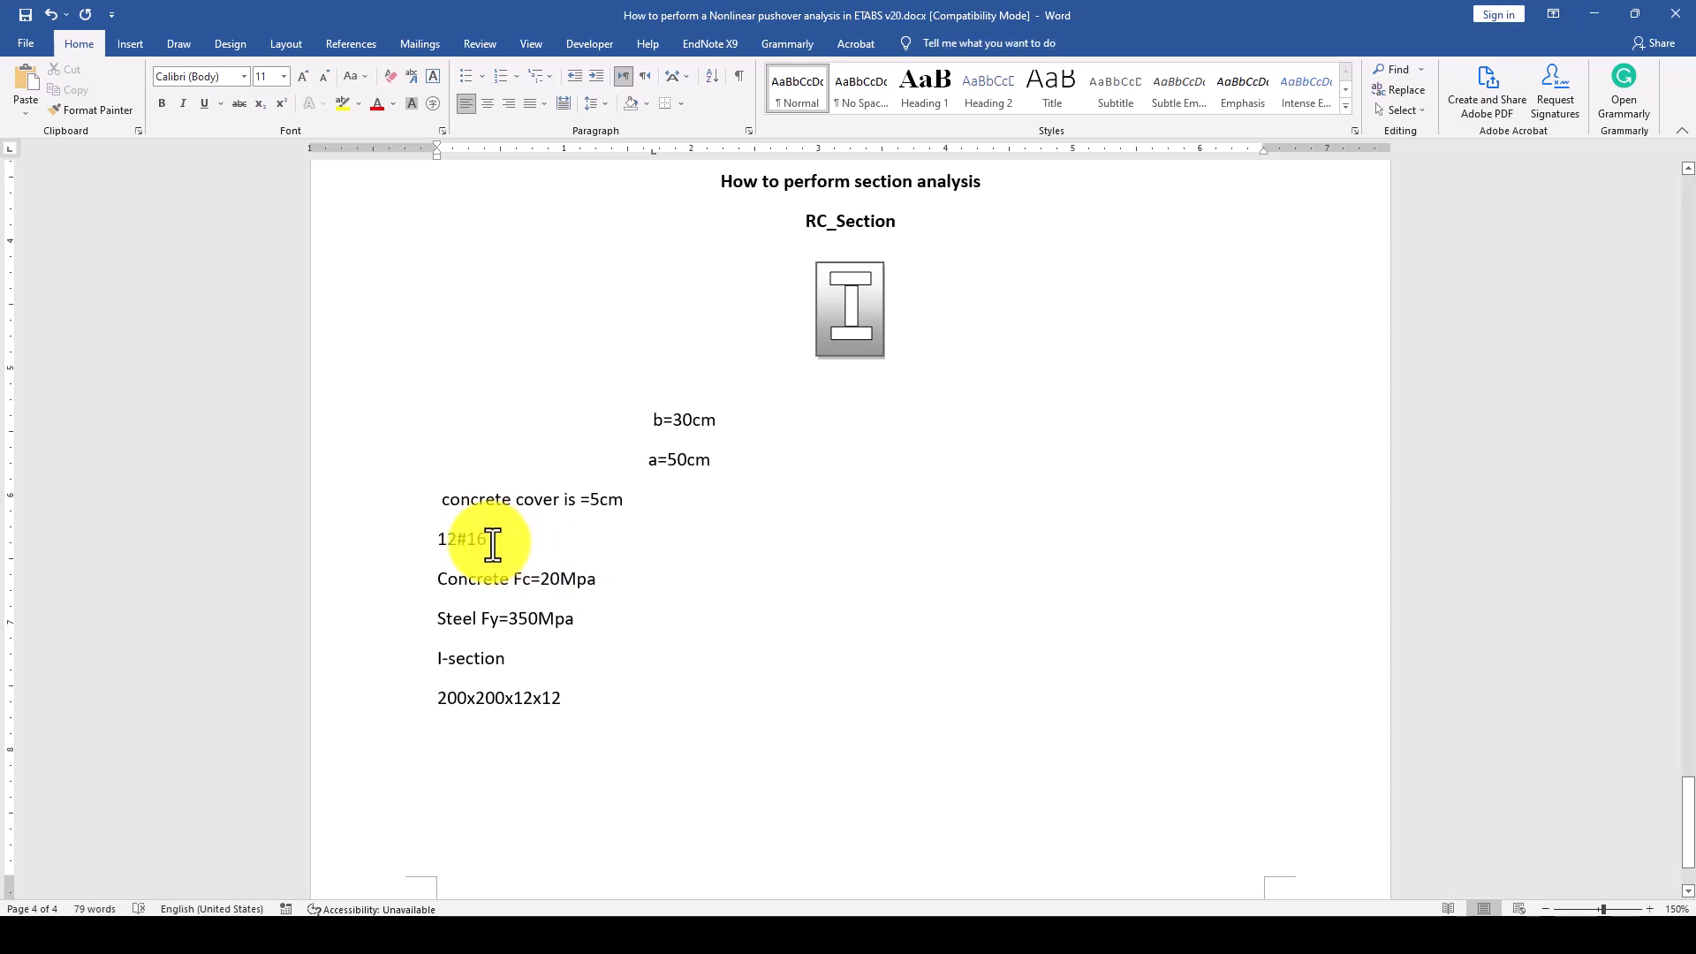
Review the concrete and steel strengths and the I-section size in the notes.
{"action": "left_click_drag", "start_coordinate": [439, 585], "coordinate": [598, 581]}
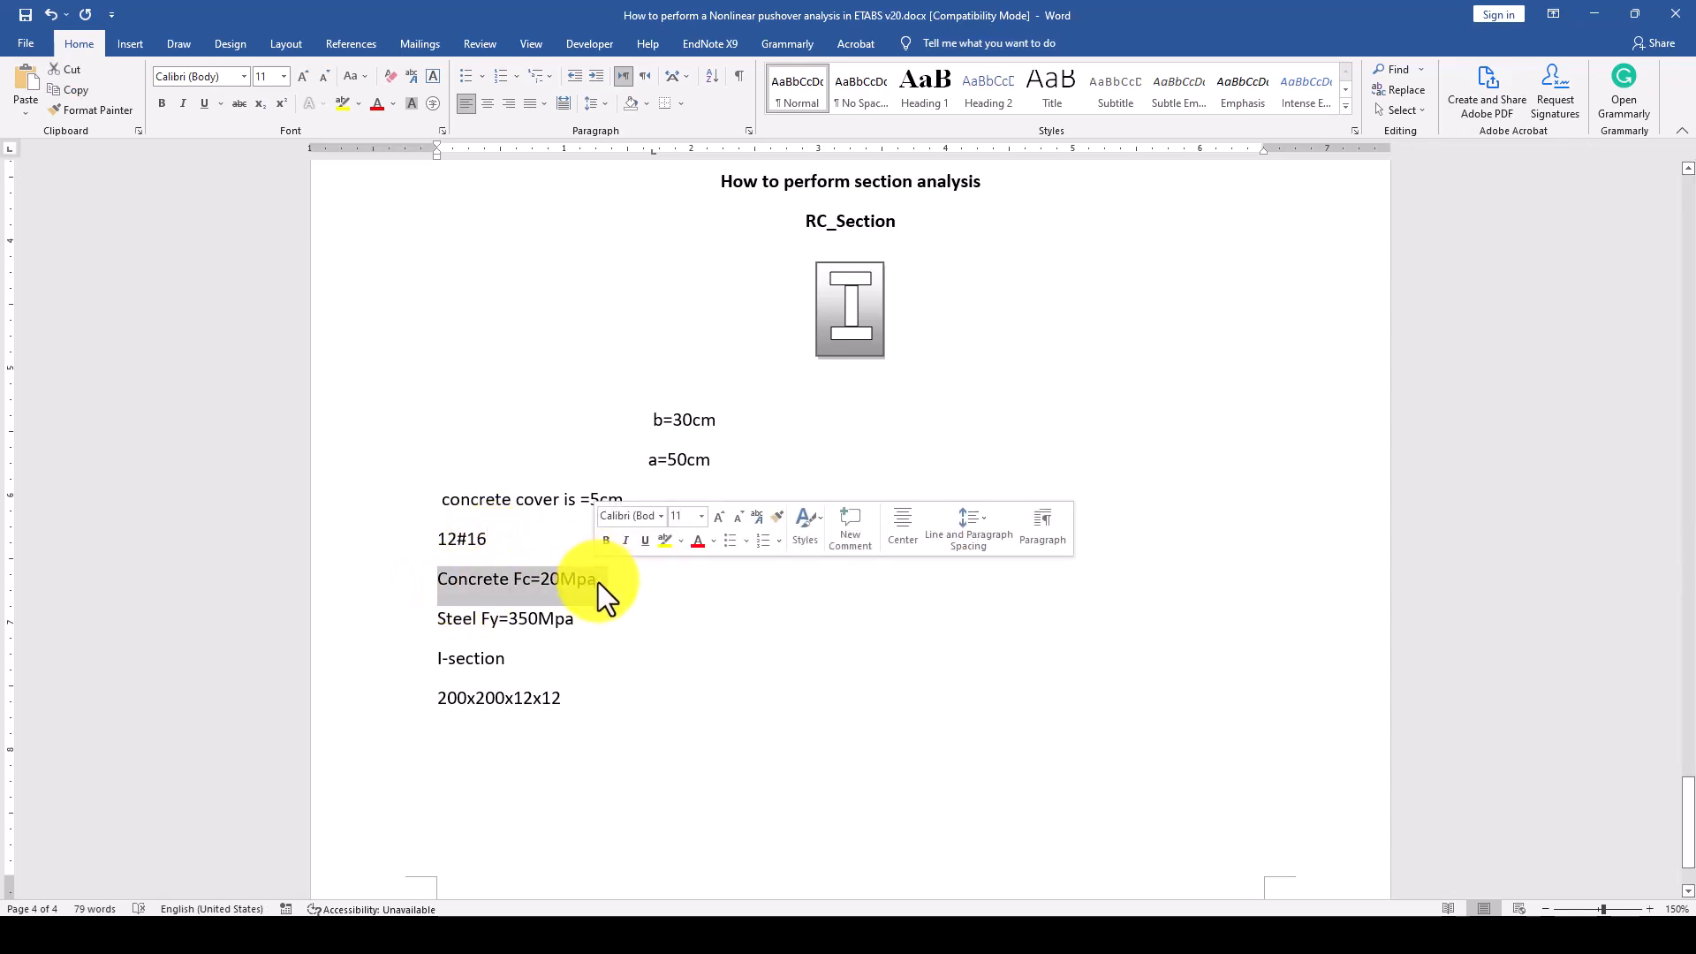
{"action": "left_click", "coordinate": [560, 576]}
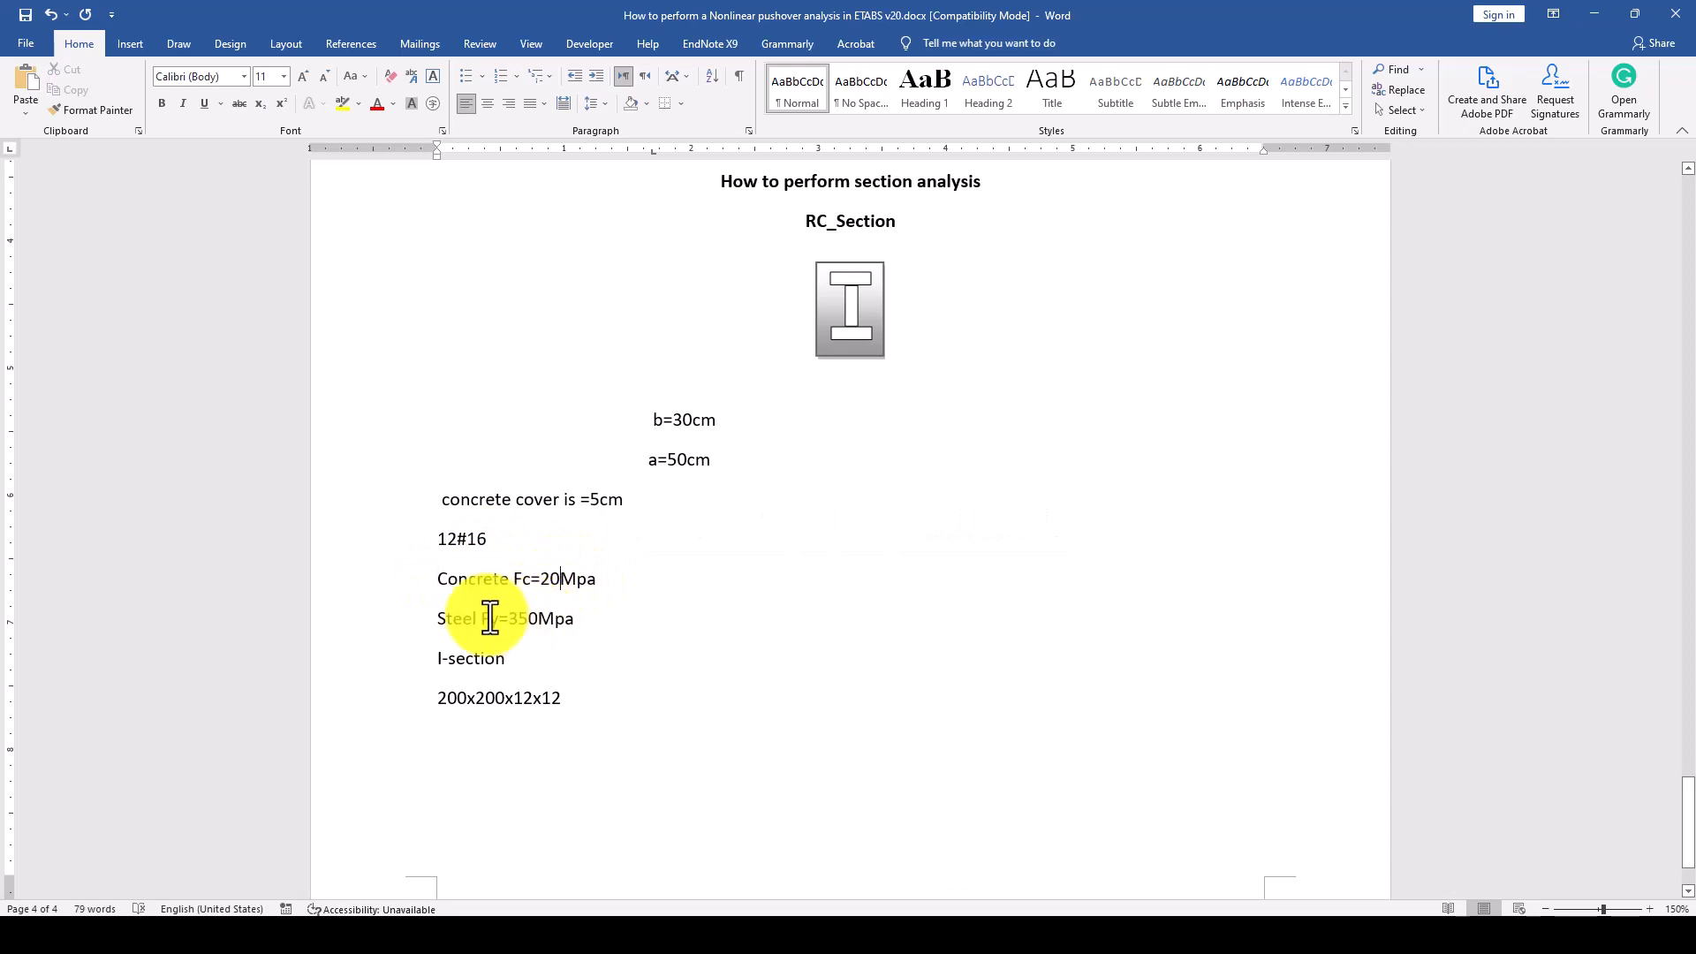
{"action": "left_click_drag", "start_coordinate": [435, 618], "coordinate": [580, 618]}
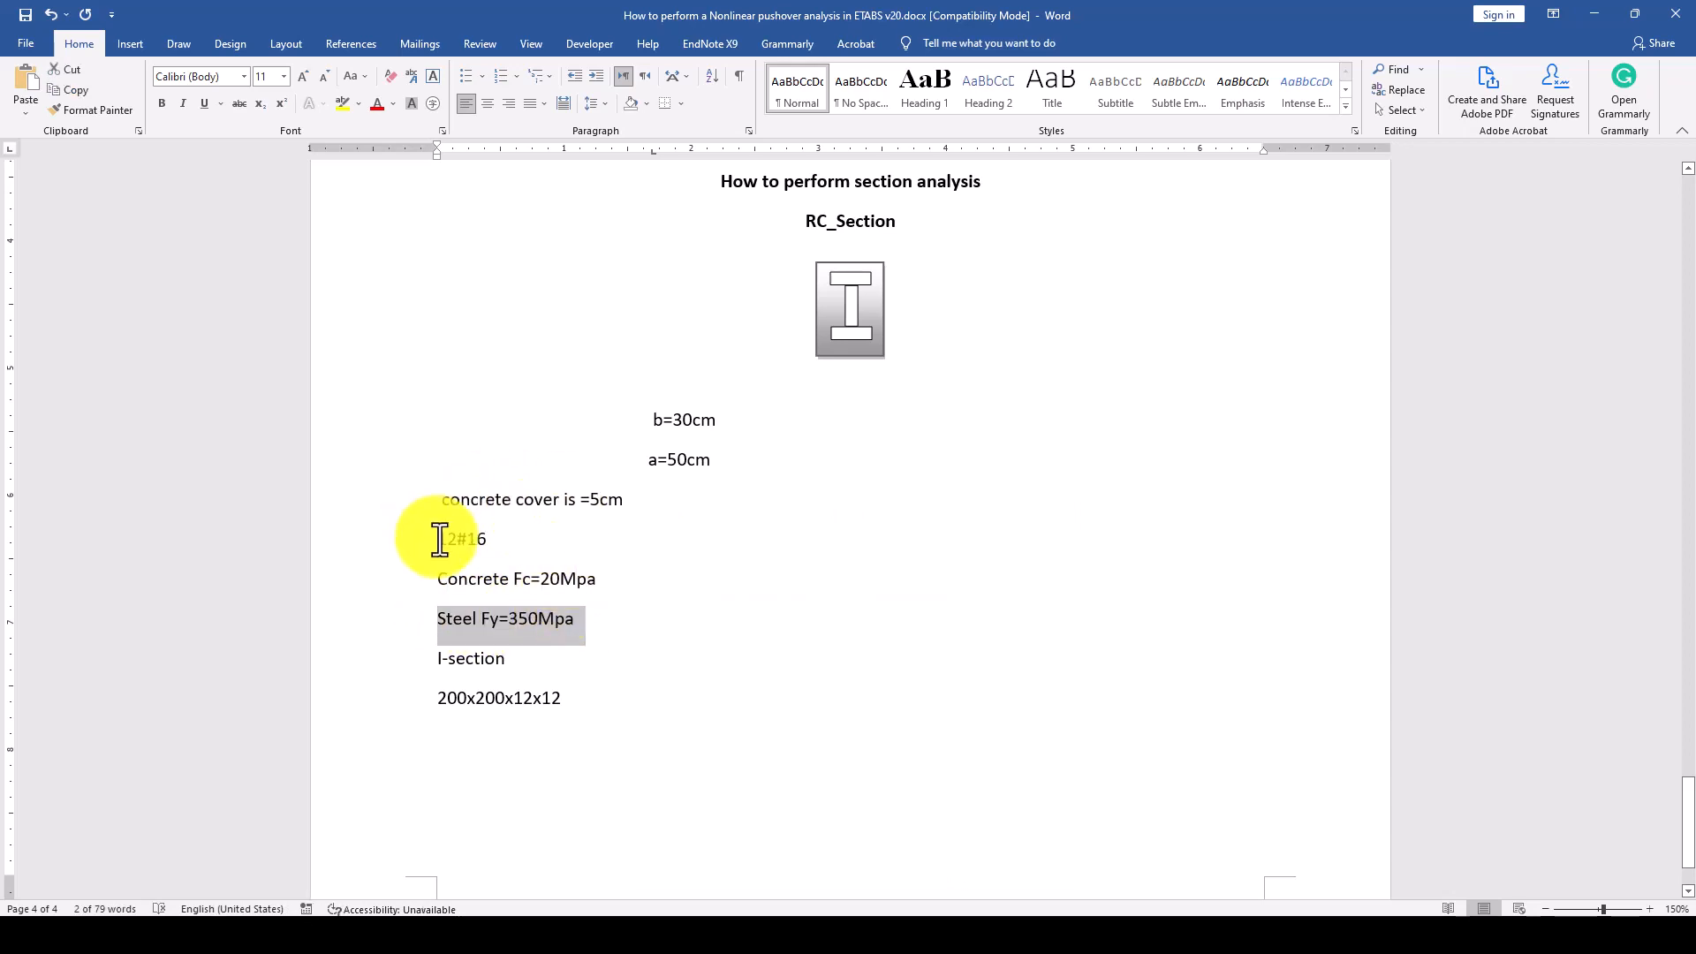
{"action": "left_click", "coordinate": [565, 625]}
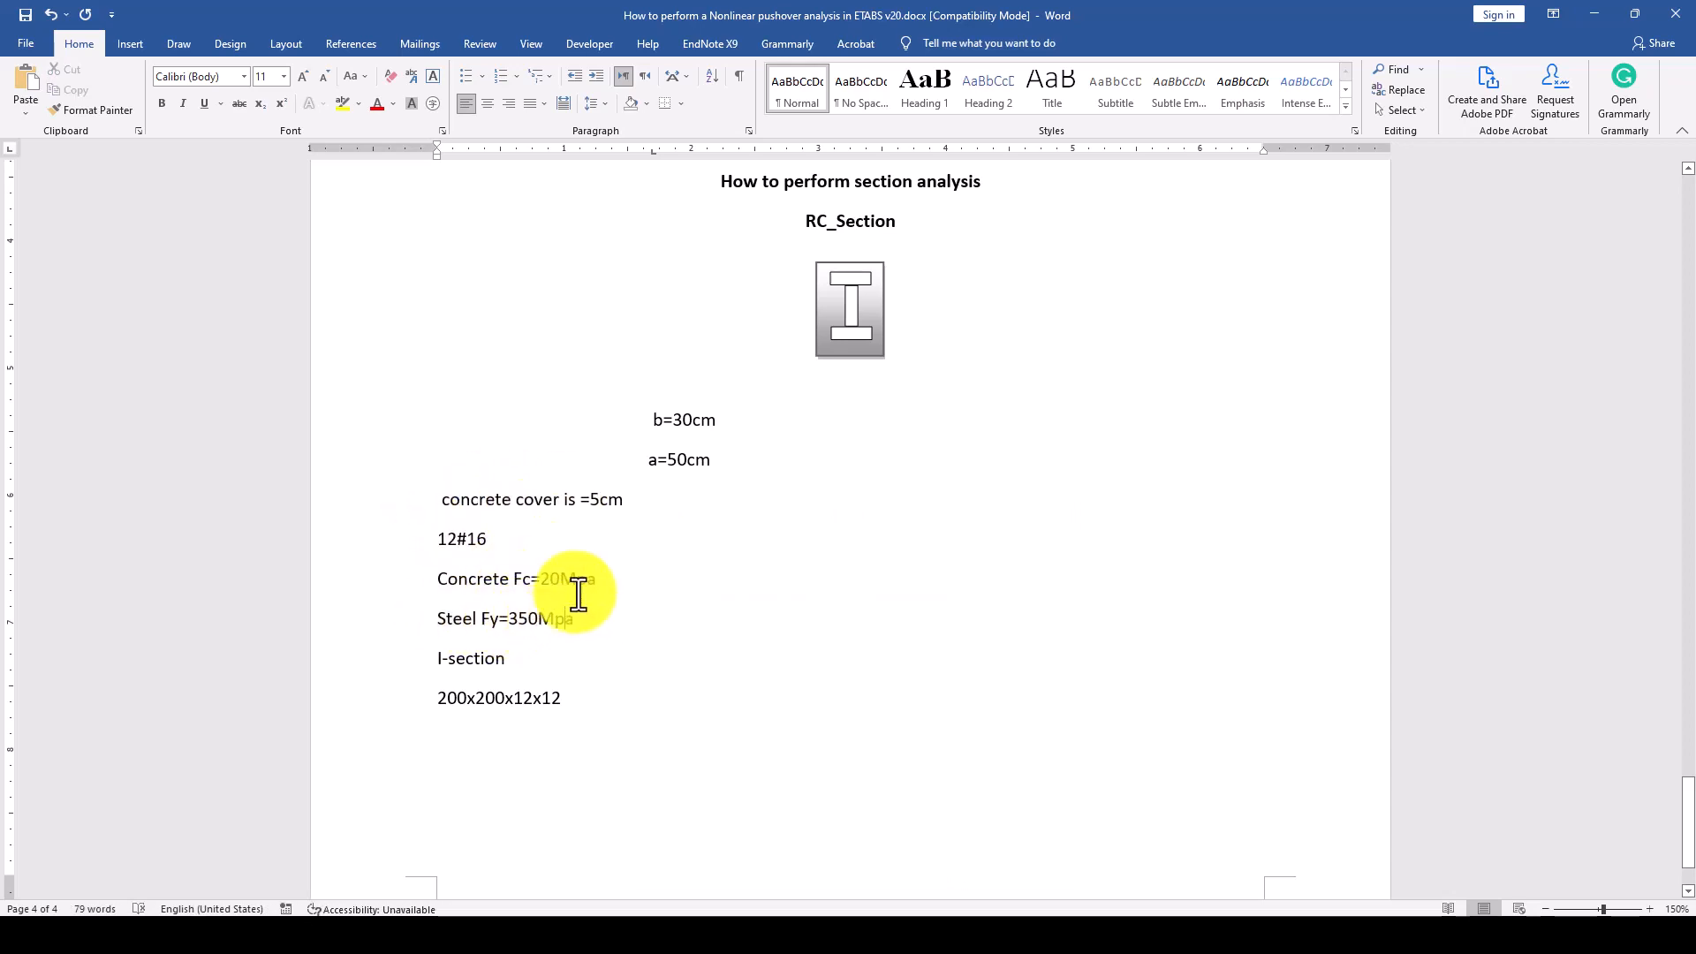
{"action": "left_click", "coordinate": [627, 644]}
{"action": "left_click_drag", "start_coordinate": [513, 660], "coordinate": [440, 657]}
{"action": "left_click", "coordinate": [539, 707]}
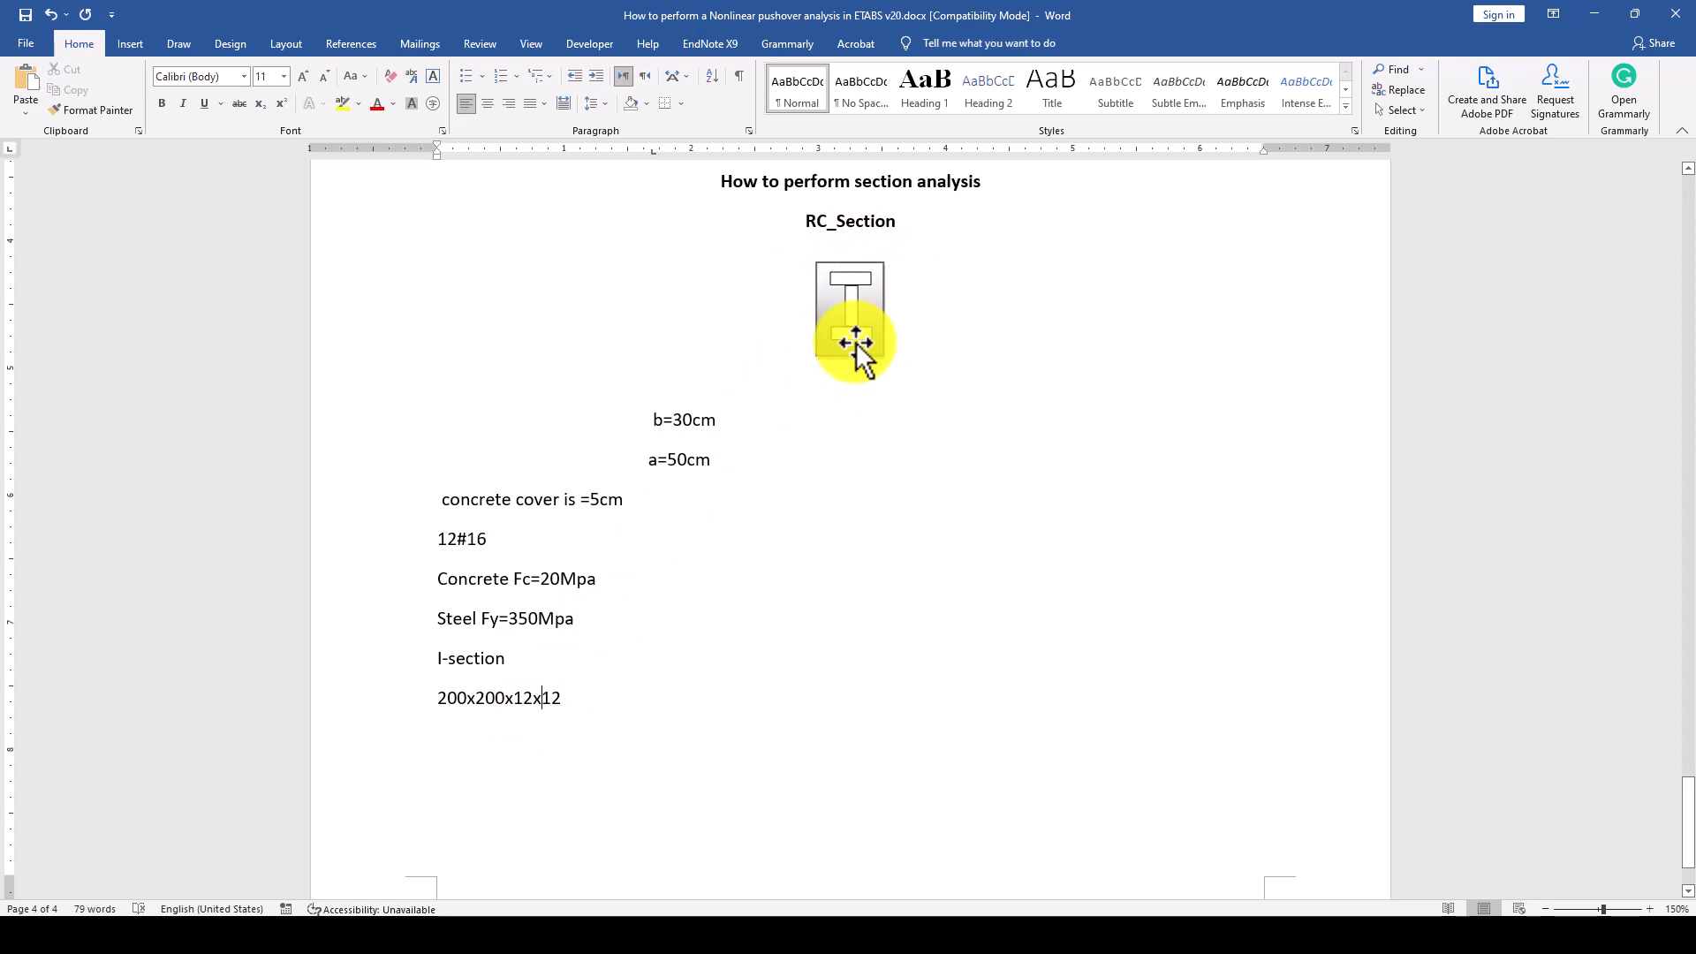
In Cross Section Analysis & Design, draw a Default Concrete rectangle from y -0.15, z -0.25 m to y 0.15, z 0.25 m.
{"action": "left_click", "coordinate": [809, 932]}
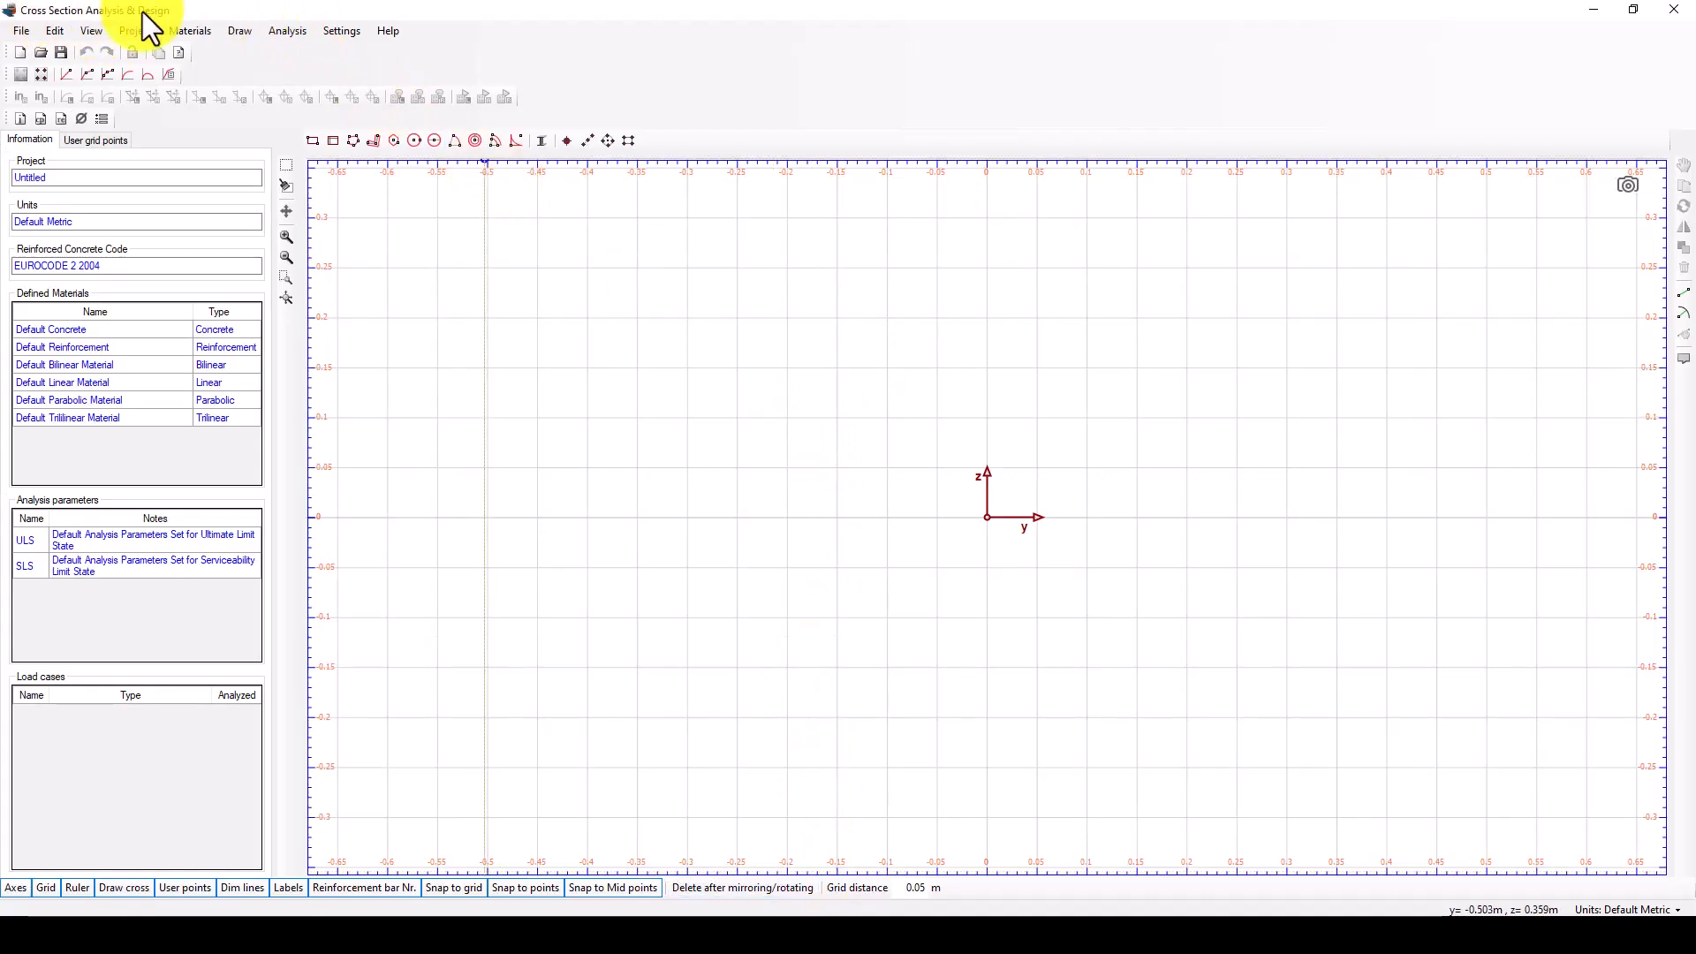
{"action": "left_click", "coordinate": [333, 141]}
{"action": "left_click_drag", "start_coordinate": [228, 87], "coordinate": [470, 348]}
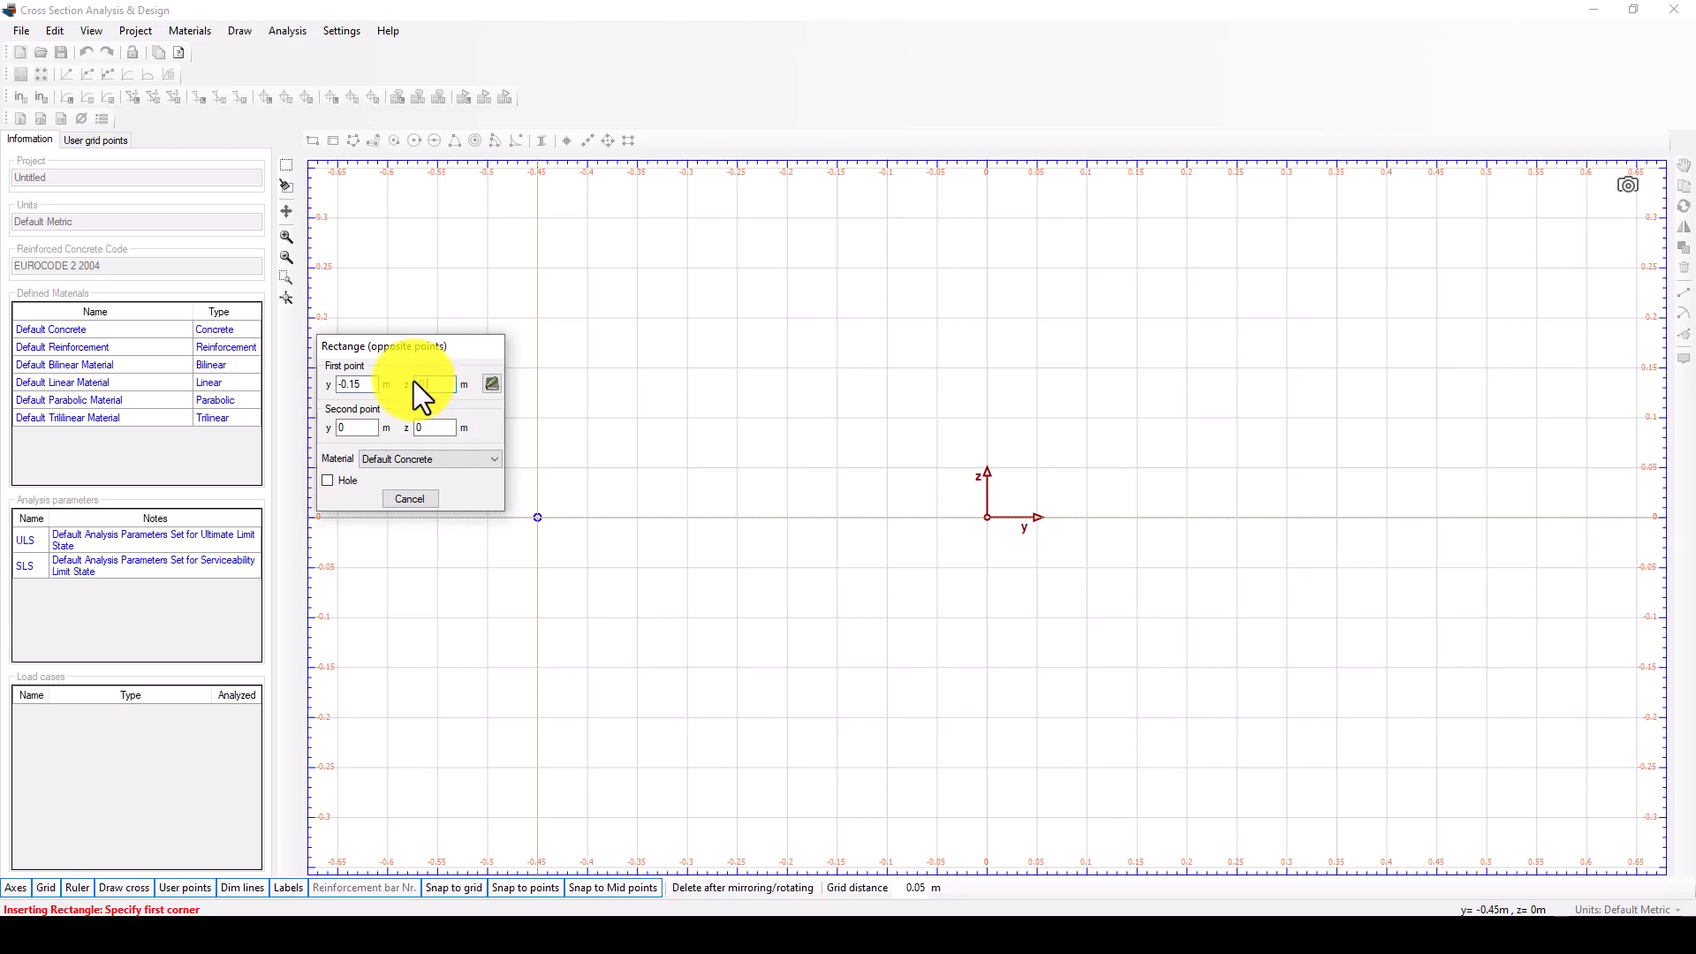
{"action": "type", "text": "-0.25"}
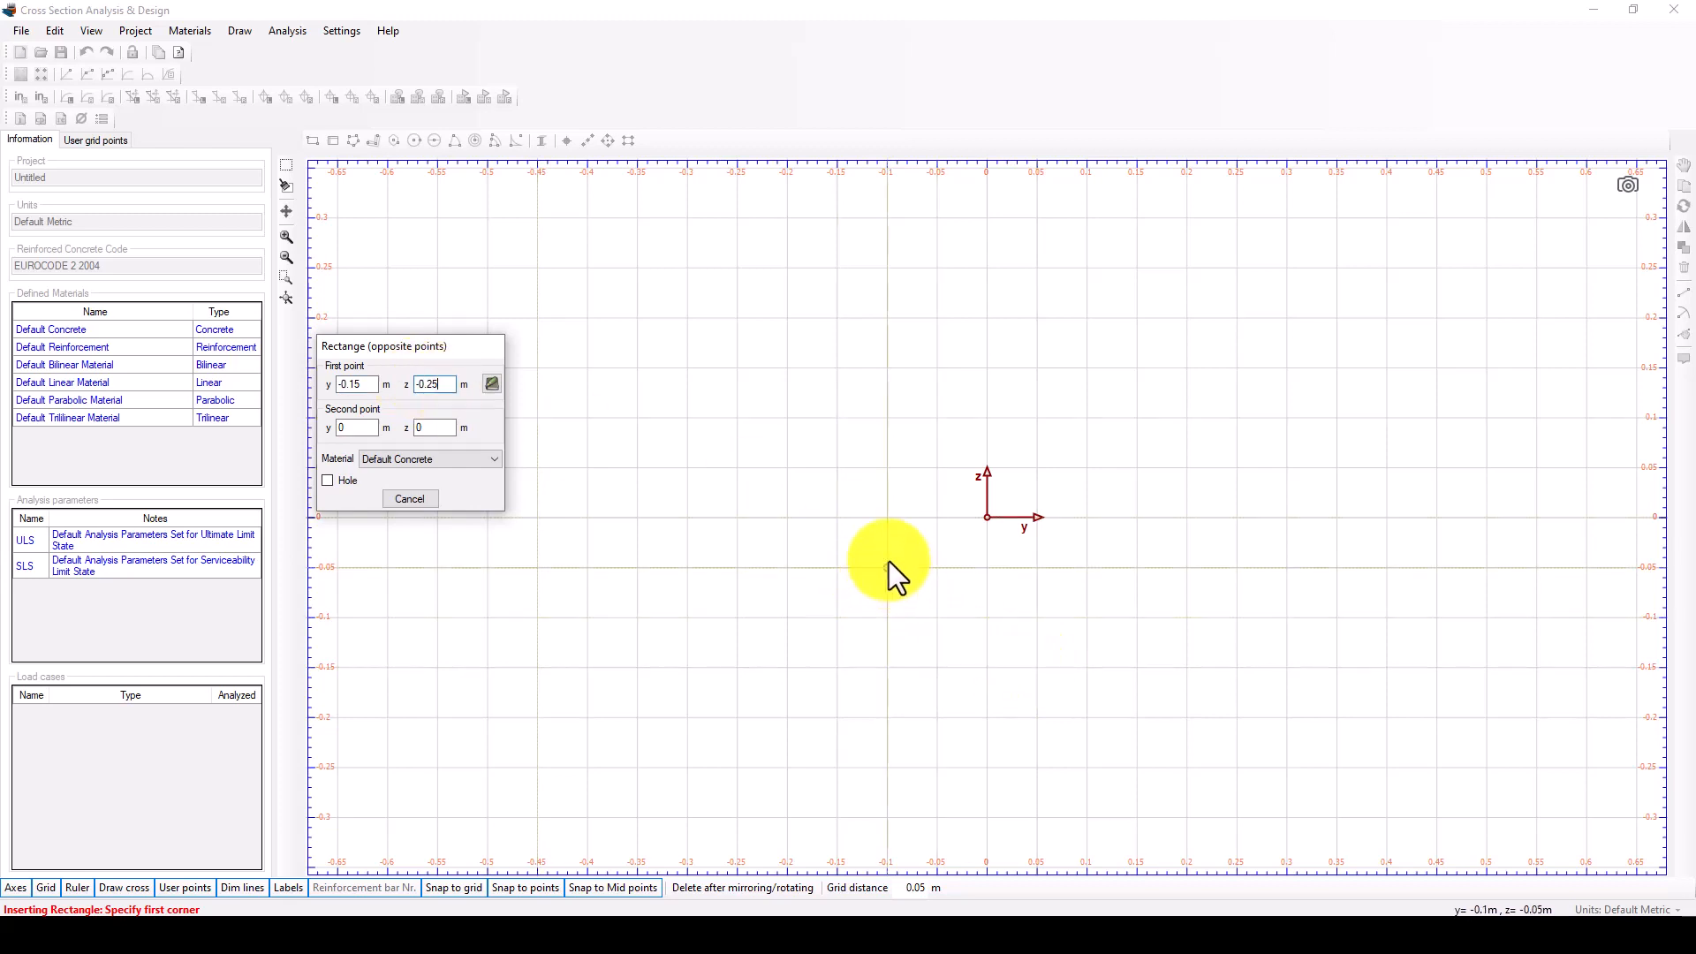
{"action": "left_click", "coordinate": [492, 386]}
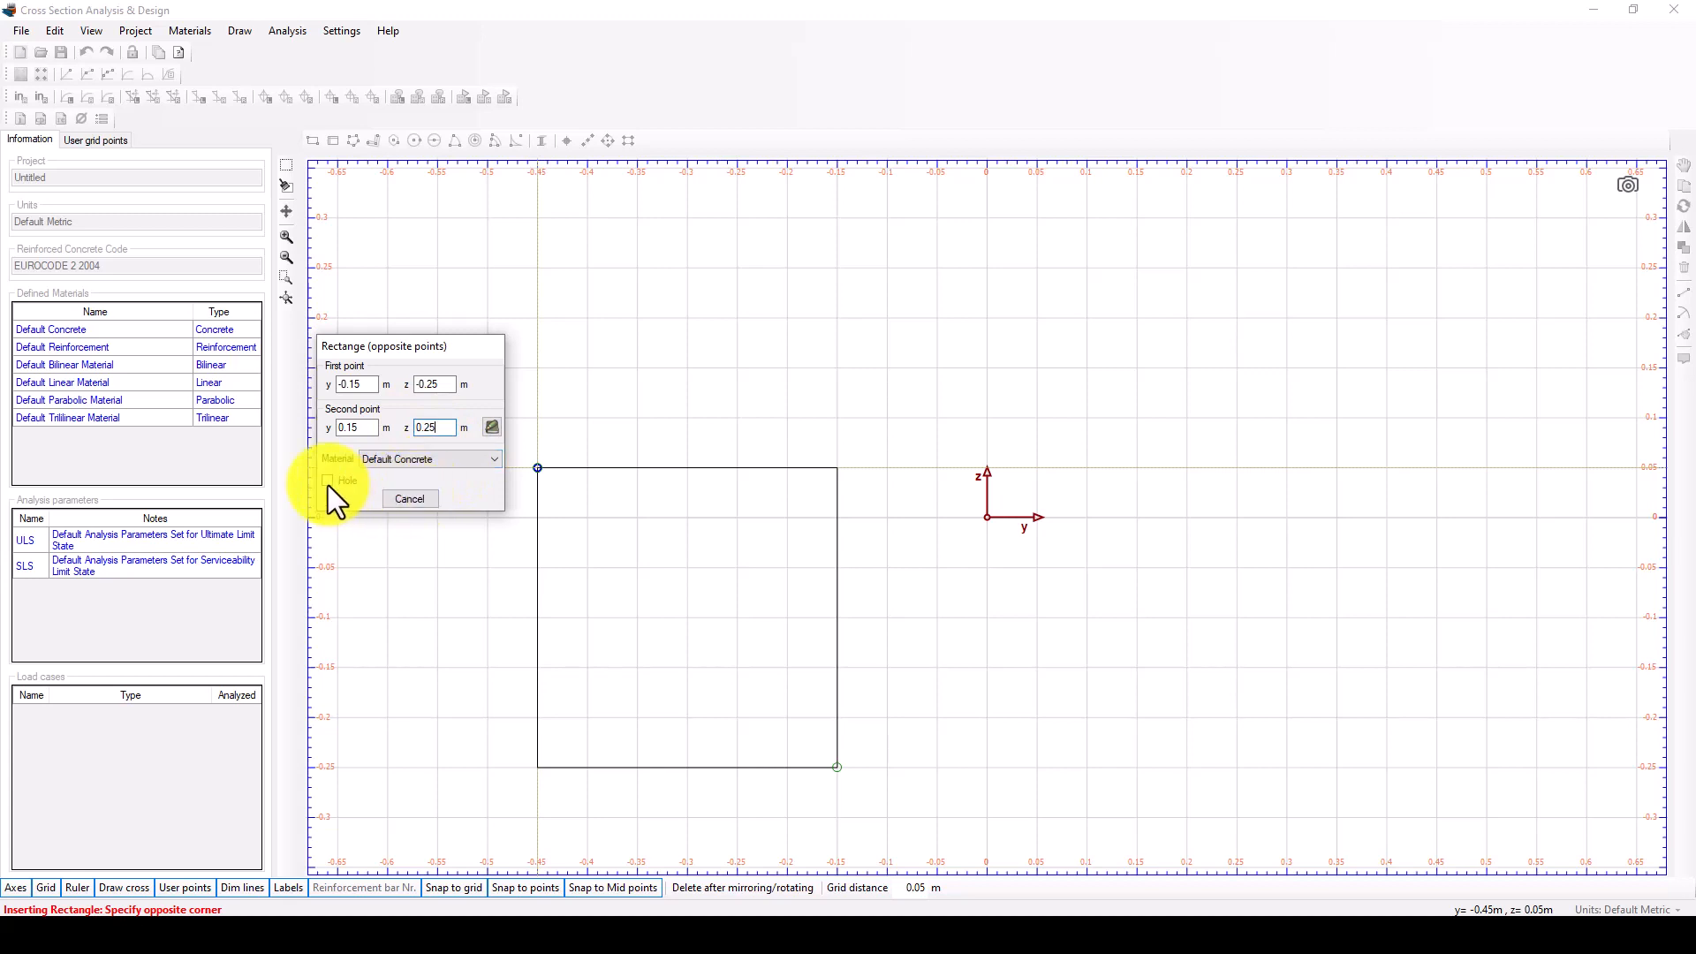
{"action": "left_click", "coordinate": [492, 427]}
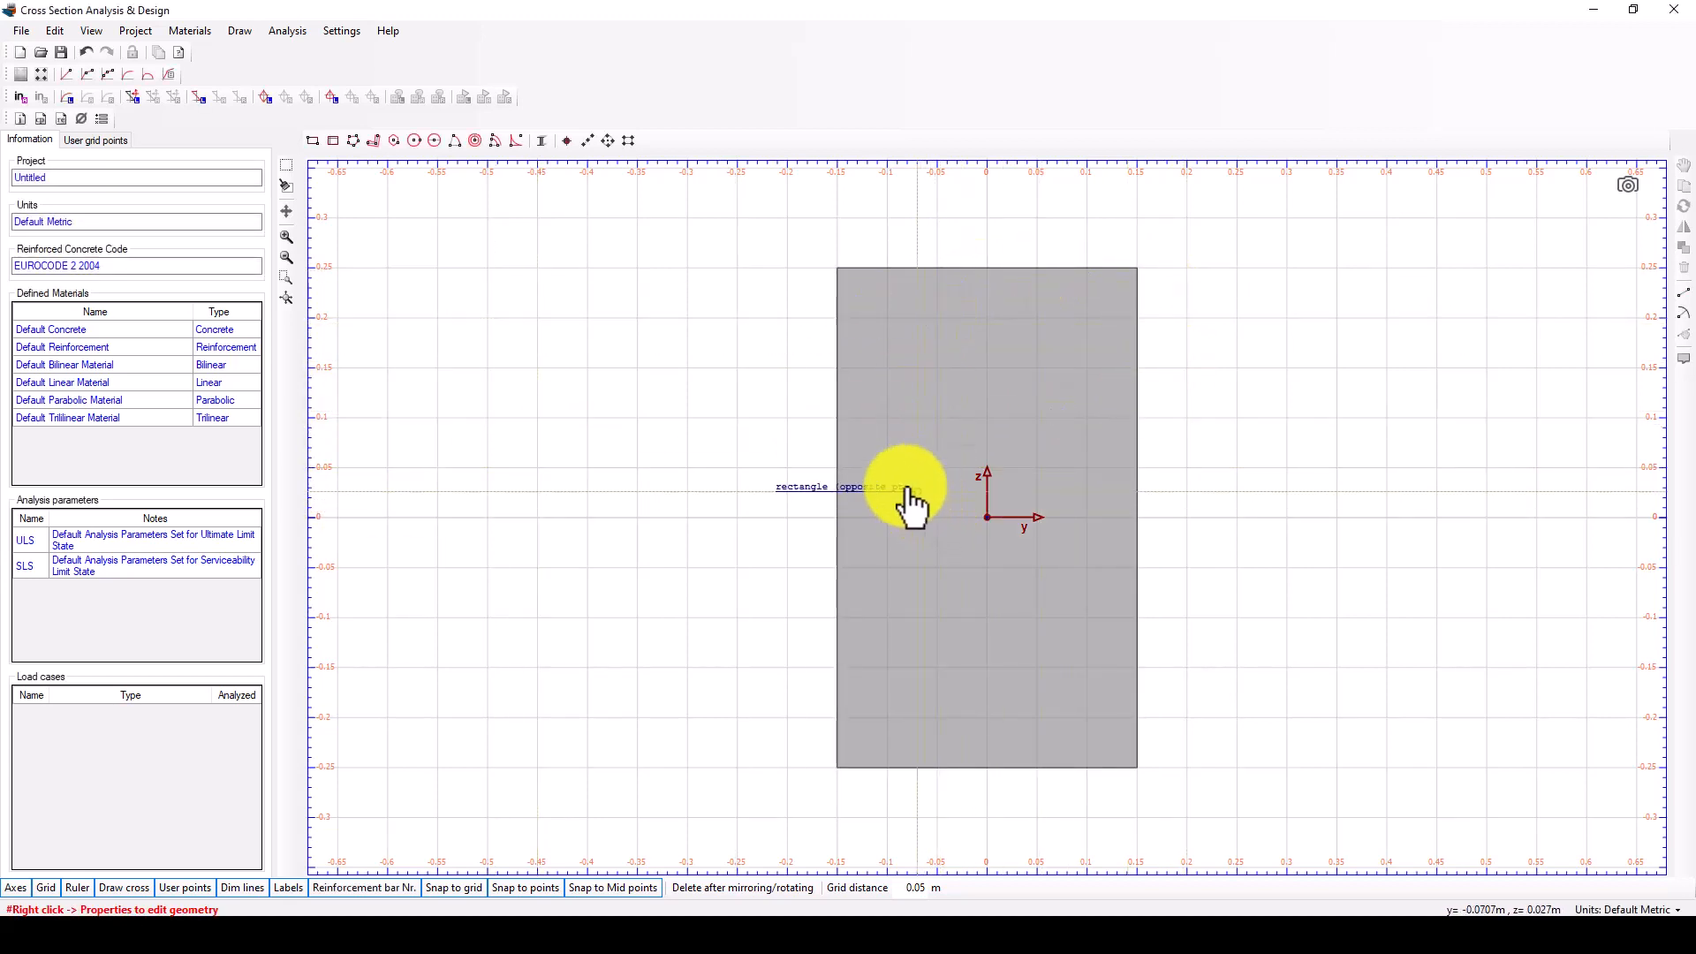
Start a rebar rectangle inside the concrete section from the cover point y -0.1, z 0.2 m to y 0.1, z -0.2 m.
{"action": "left_click", "coordinate": [628, 141]}
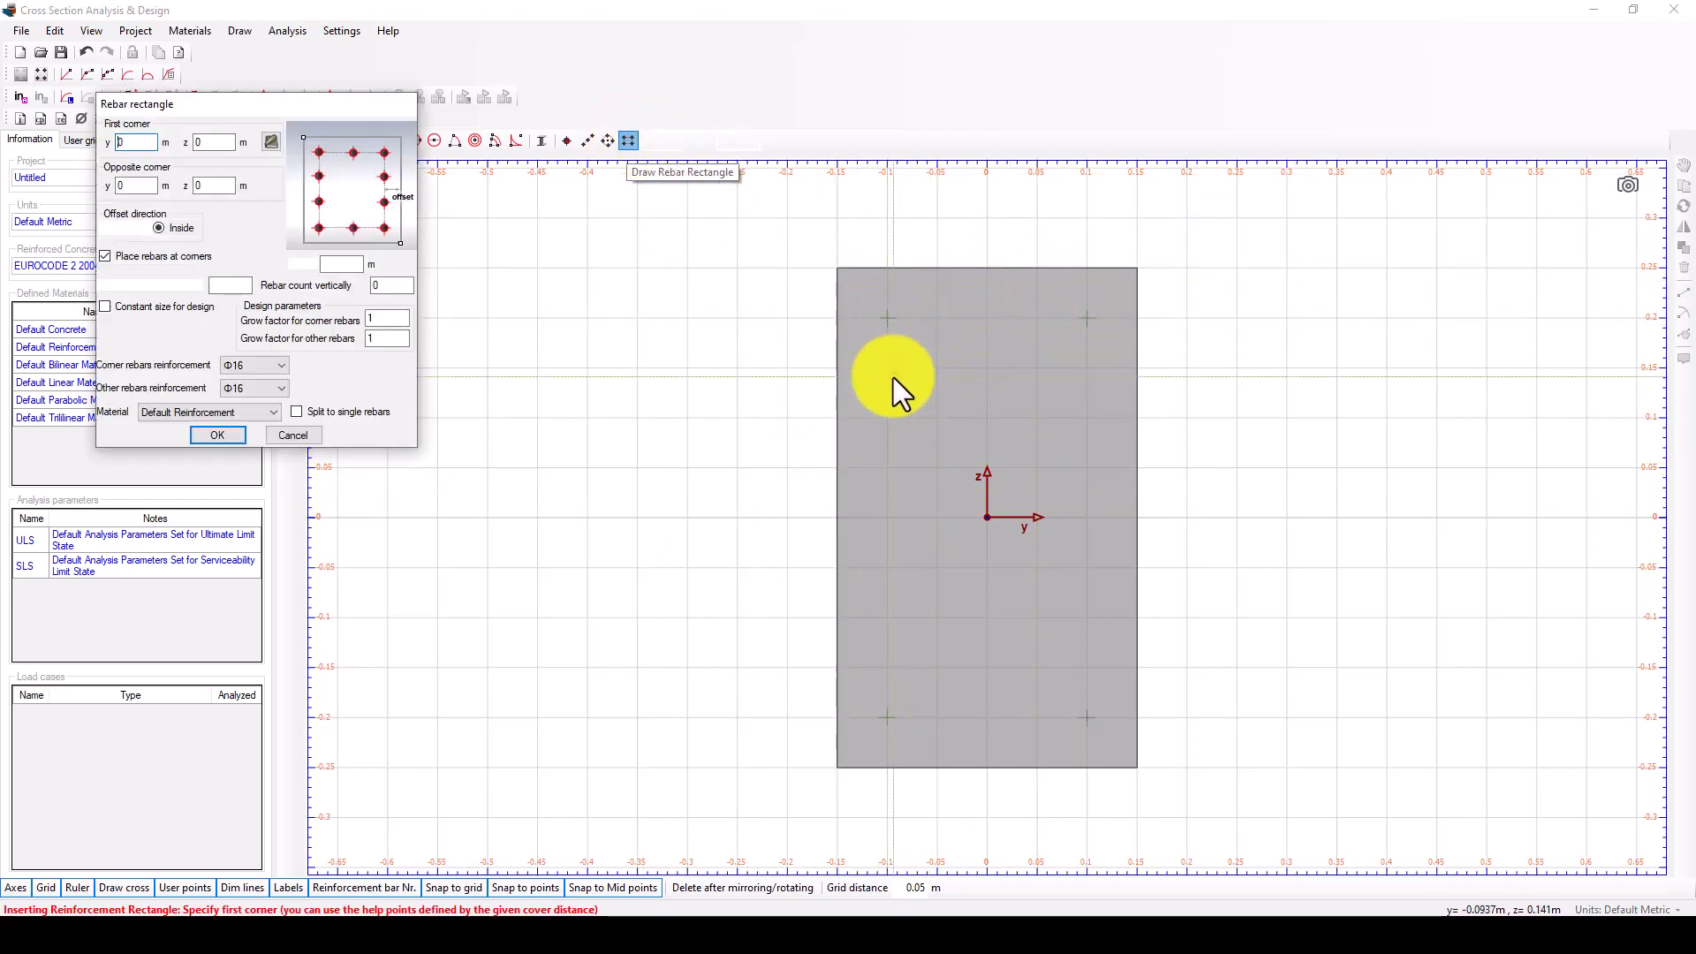
{"action": "scroll", "coordinate": [945, 389], "scroll_direction": "down", "scroll_amount": 1}
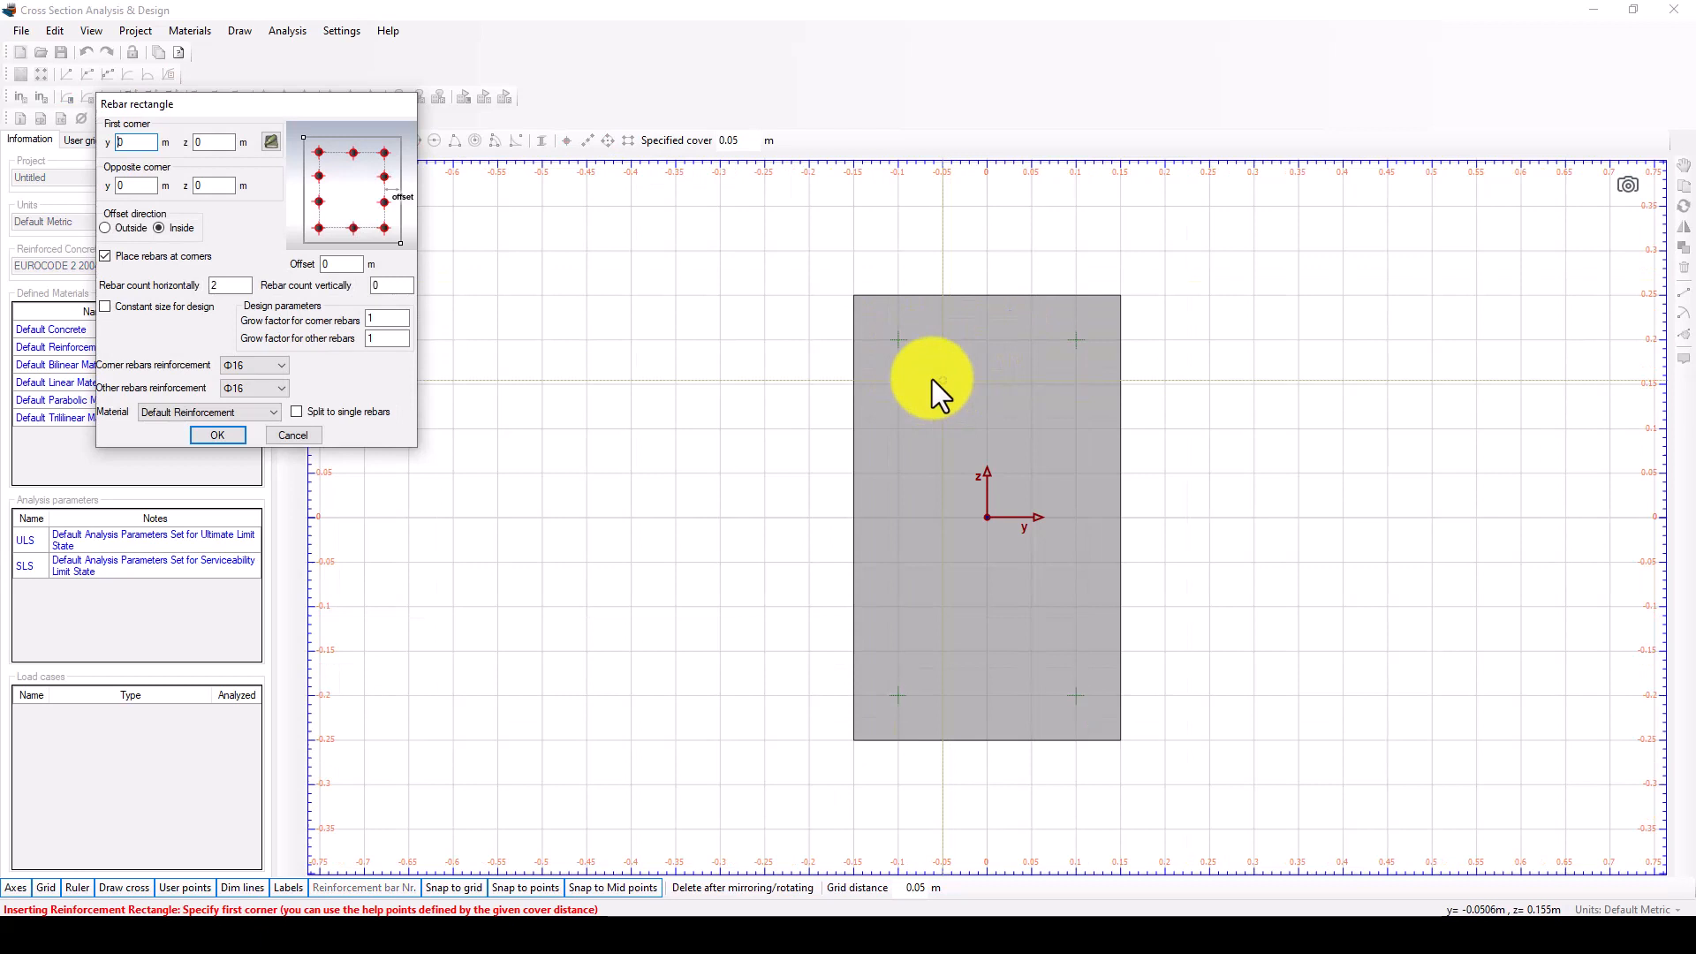
{"action": "left_click", "coordinate": [903, 343]}
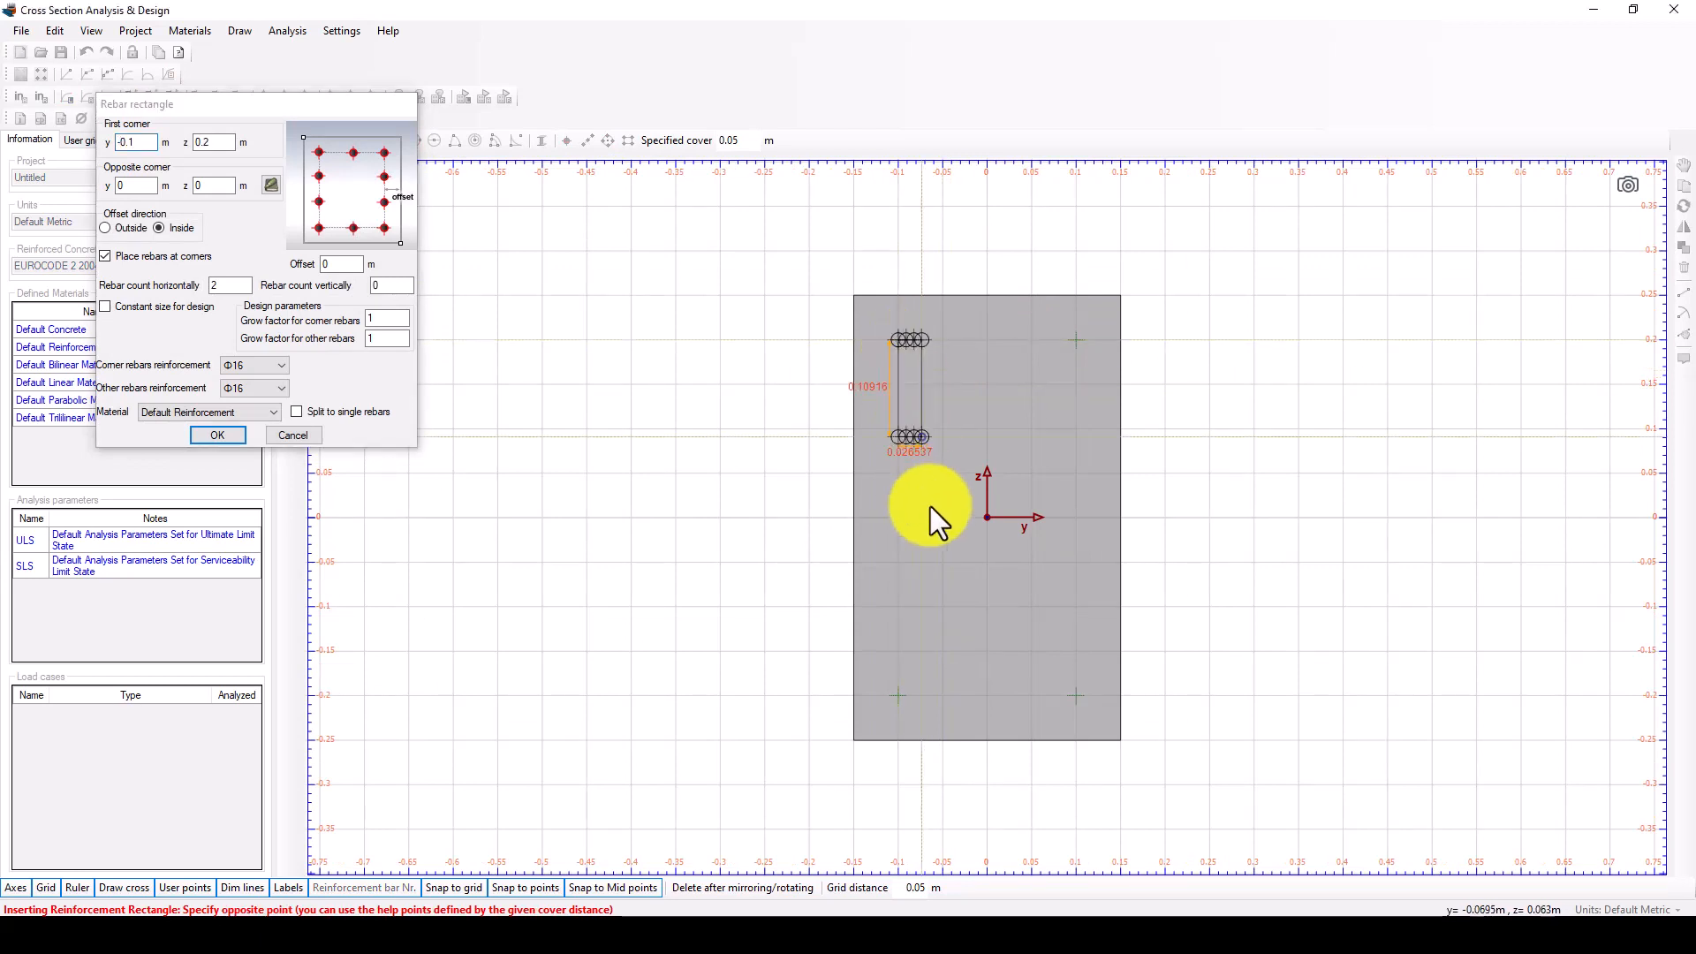
{"action": "left_click", "coordinate": [1085, 693]}
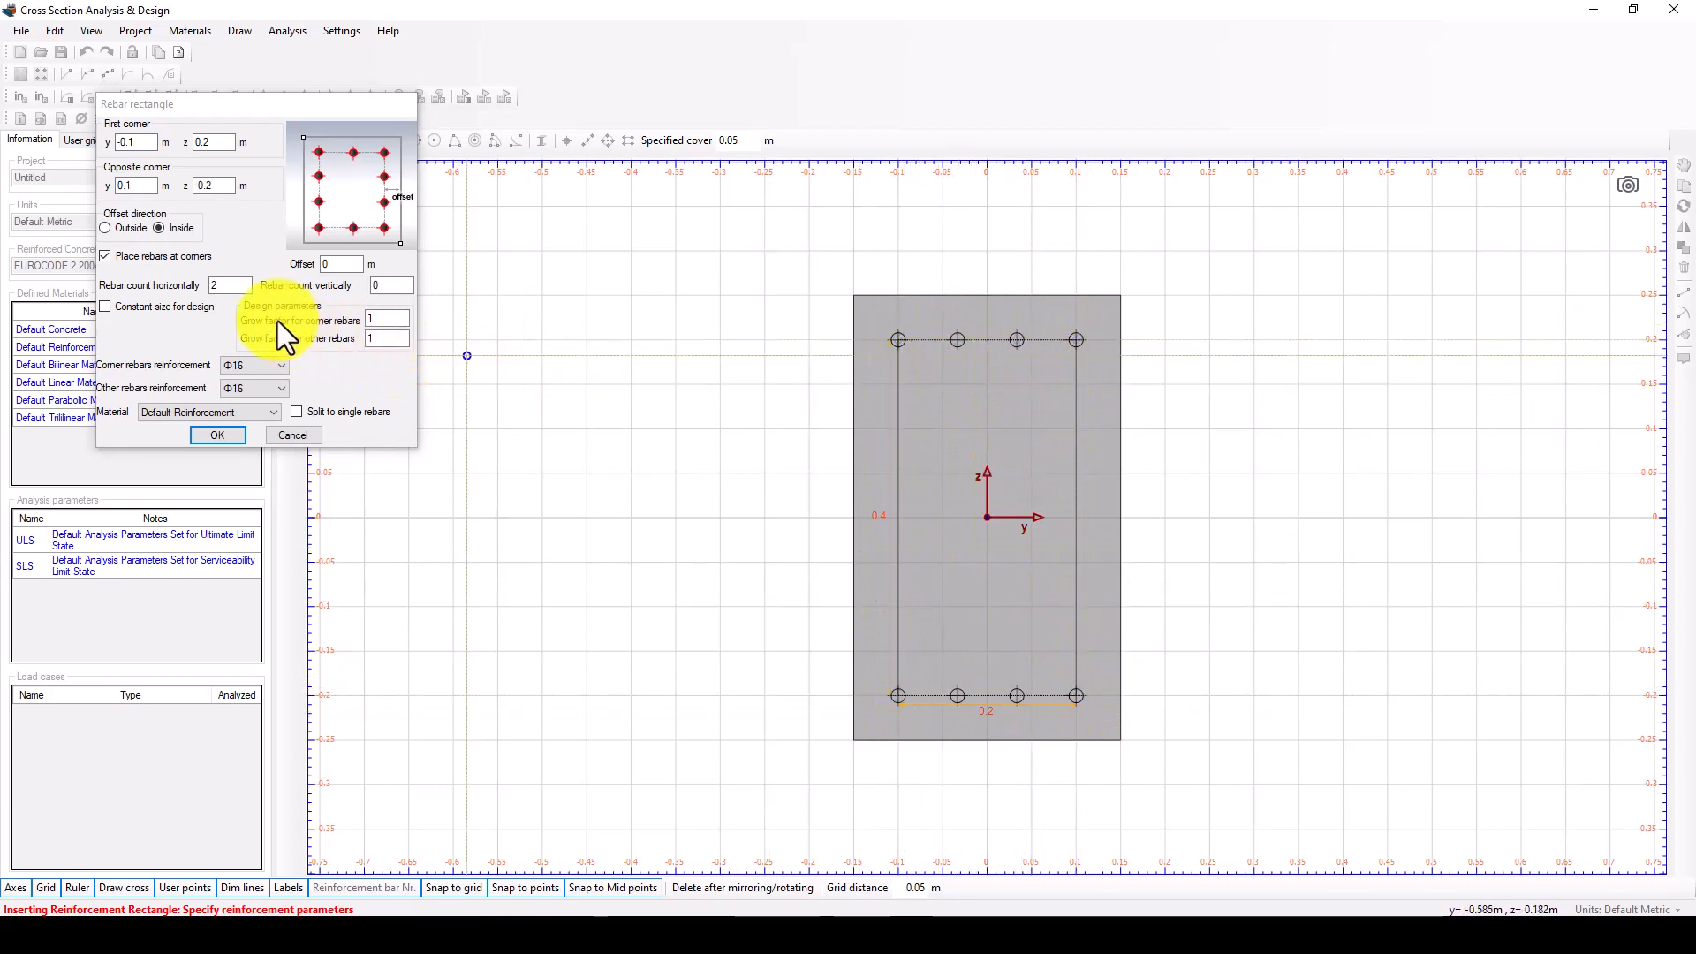
Set the vertical rebar count to 2, keep Φ16 for the corner rebars, and create the rebar rectangle.
{"action": "left_click_drag", "start_coordinate": [400, 285], "coordinate": [359, 290]}
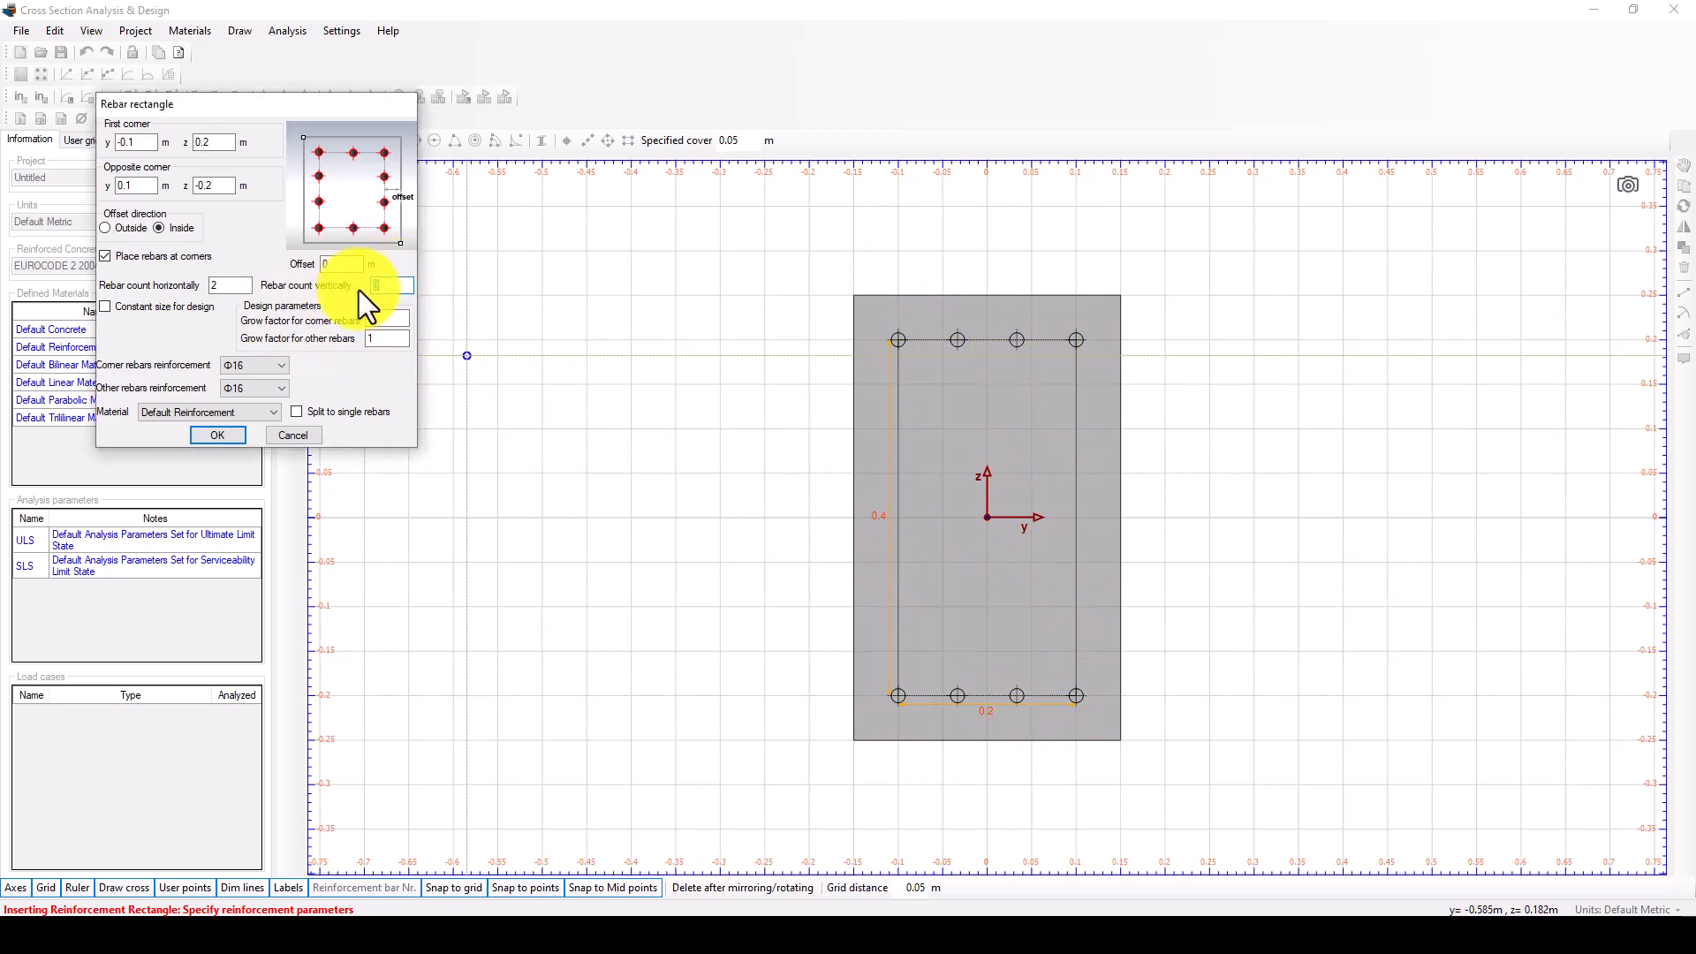
{"action": "type", "text": "2"}
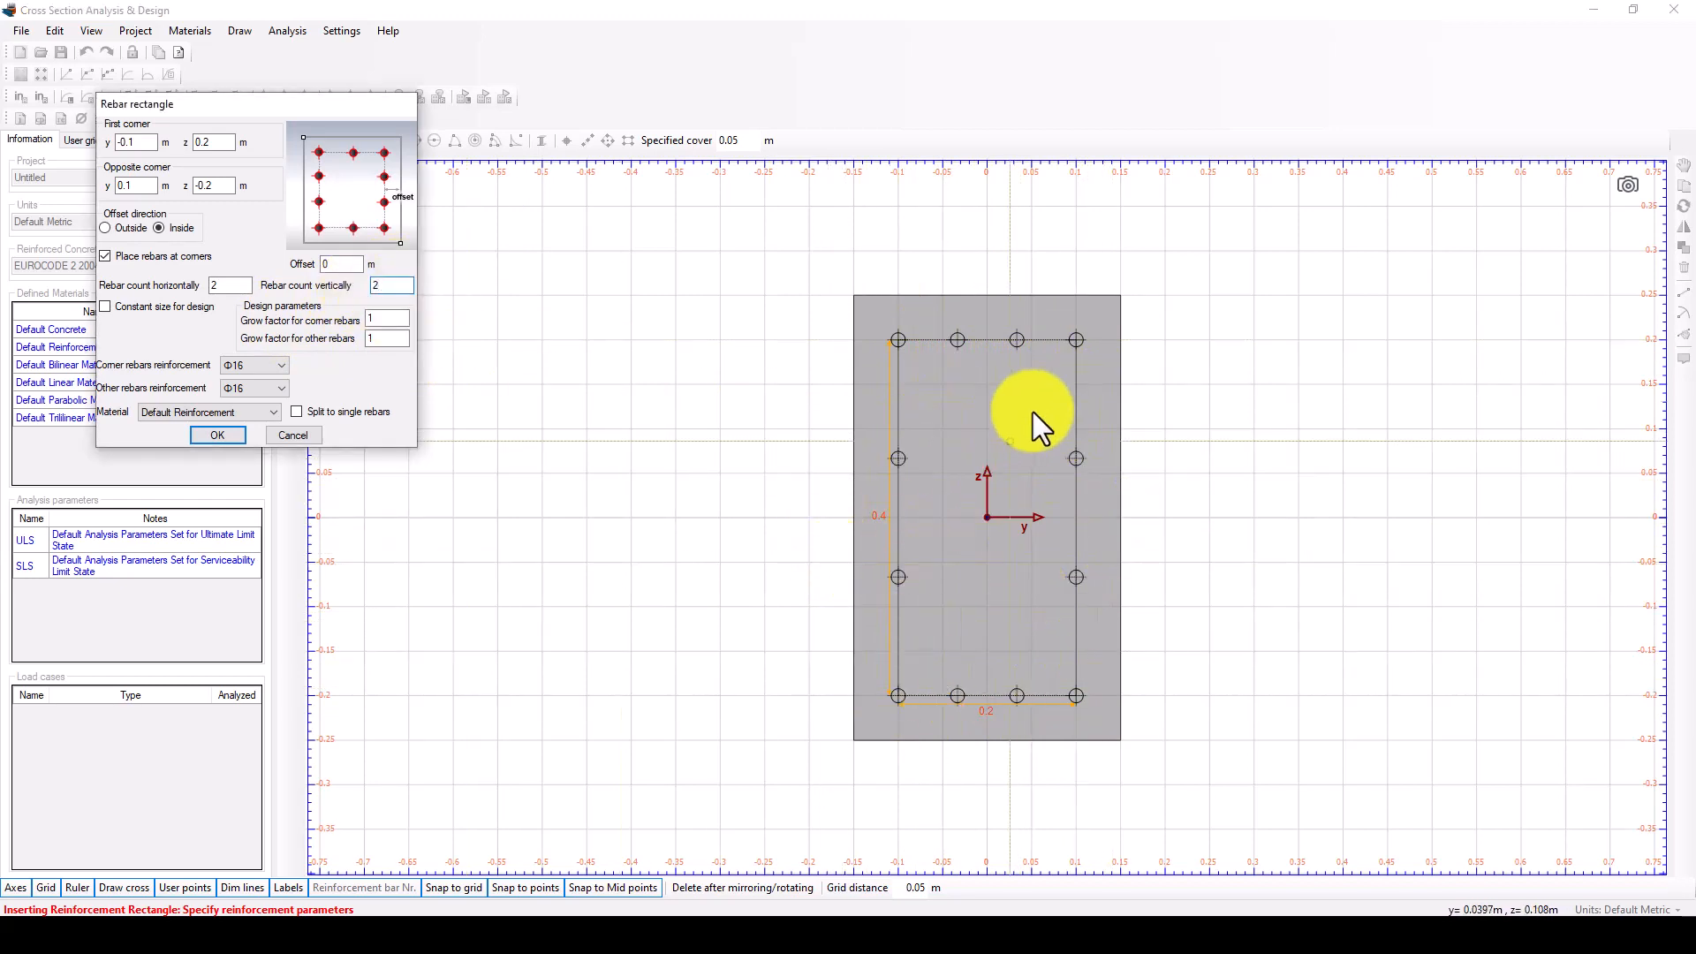
{"action": "double_click", "coordinate": [248, 363]}
{"action": "double_click", "coordinate": [257, 368]}
{"action": "left_click", "coordinate": [260, 364]}
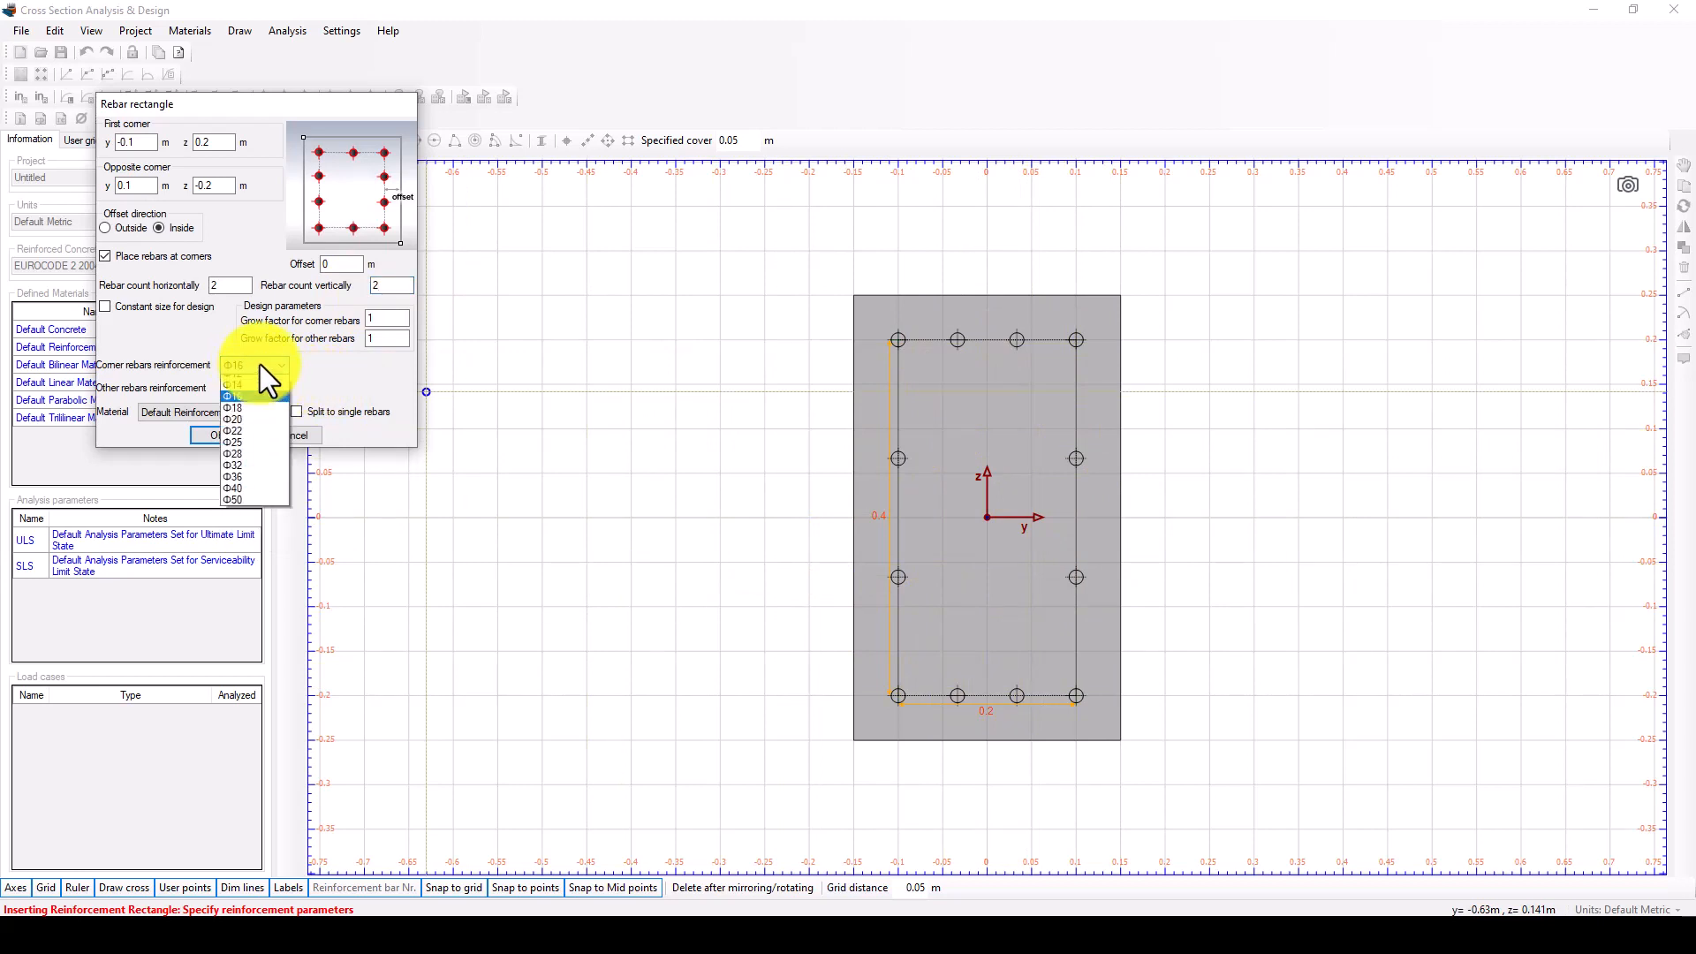
{"action": "left_click", "coordinate": [260, 364]}
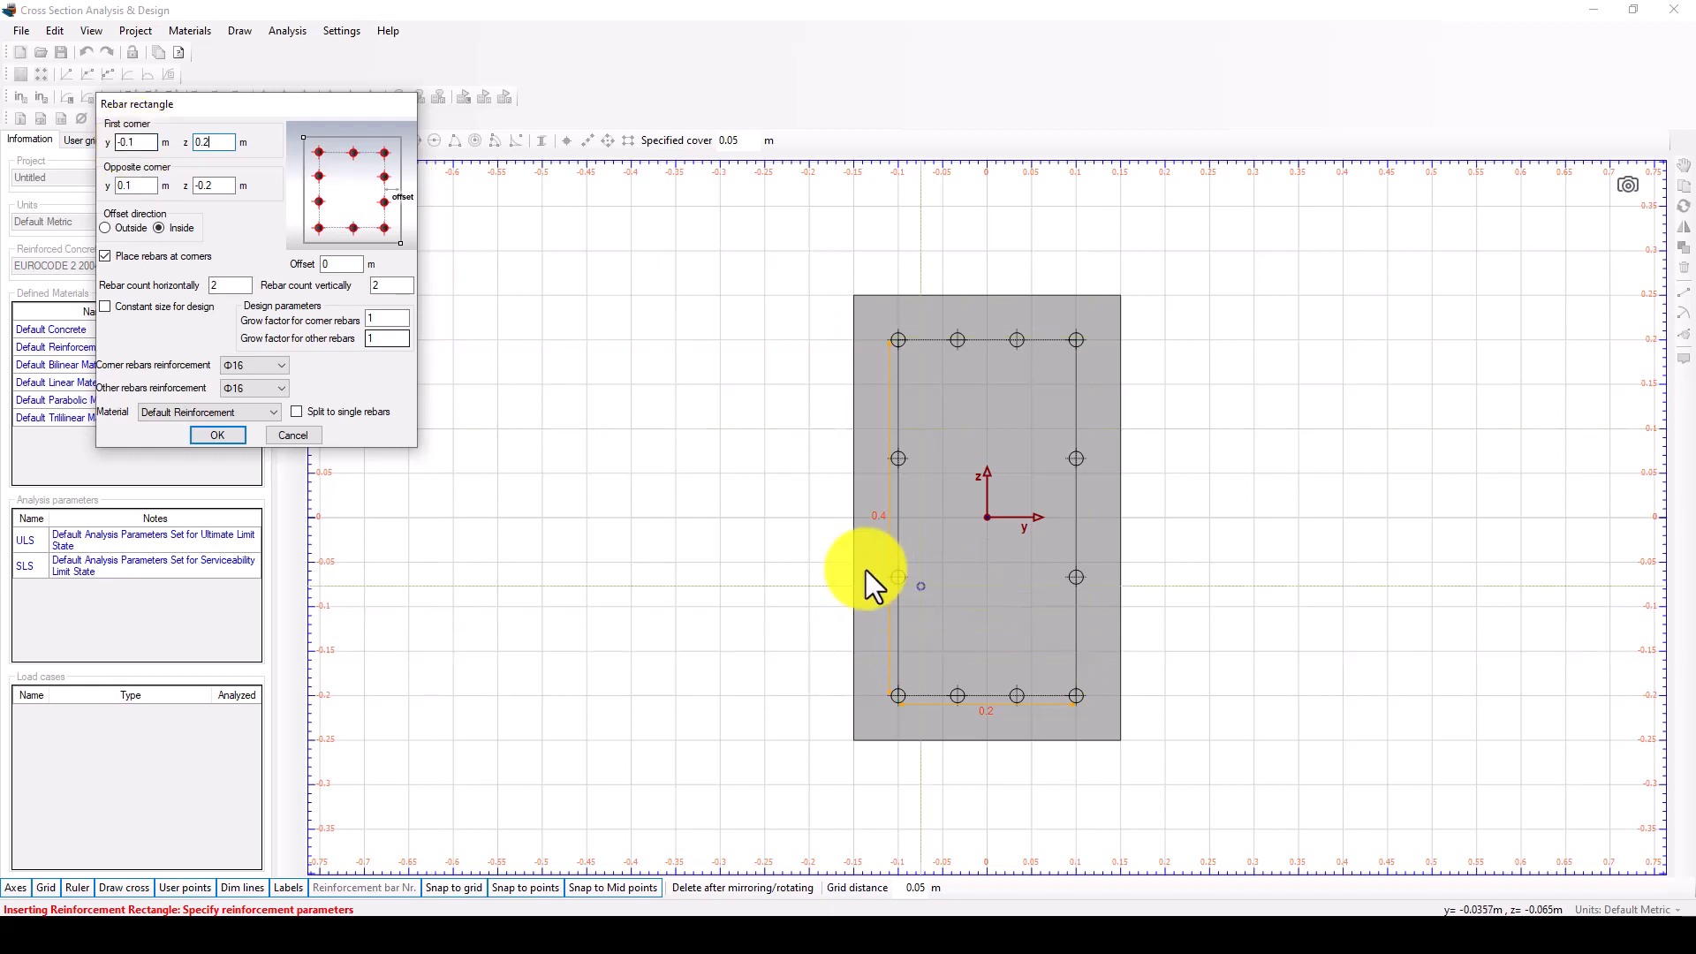
{"action": "left_click", "coordinate": [201, 435]}
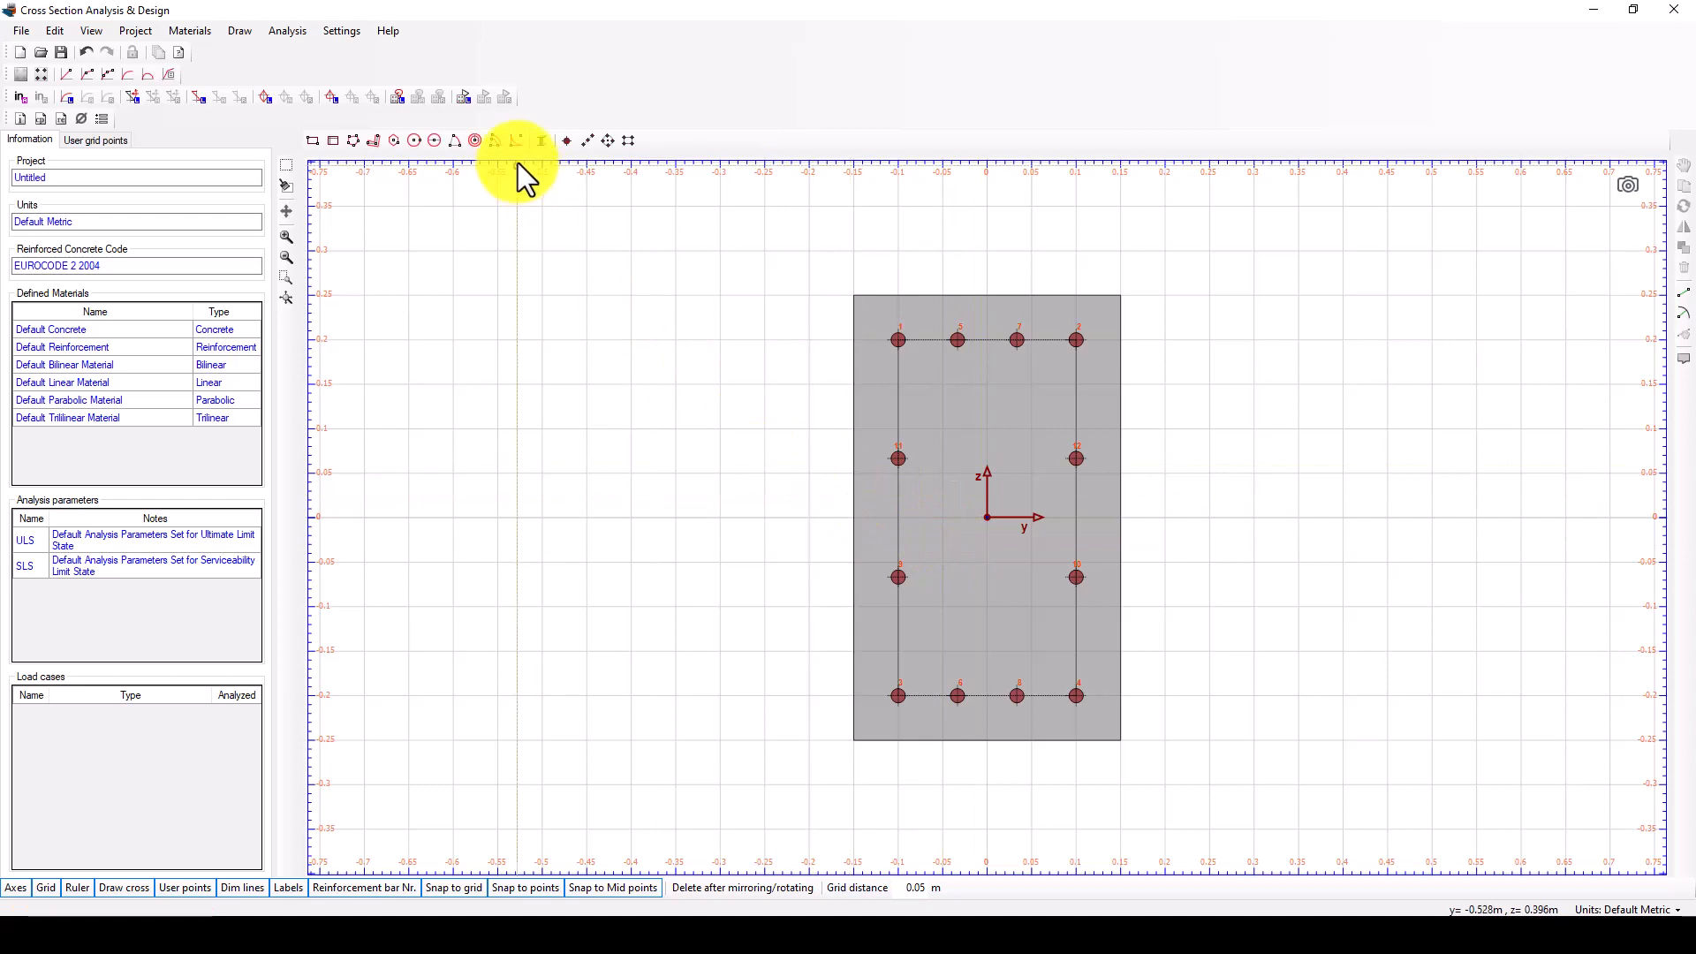
Start a standard section, check the I-section size in the Word notes, and choose GB-HW200X200X12X12 from the Chinese steel shapes (mm) library.
{"action": "left_click", "coordinate": [542, 141]}
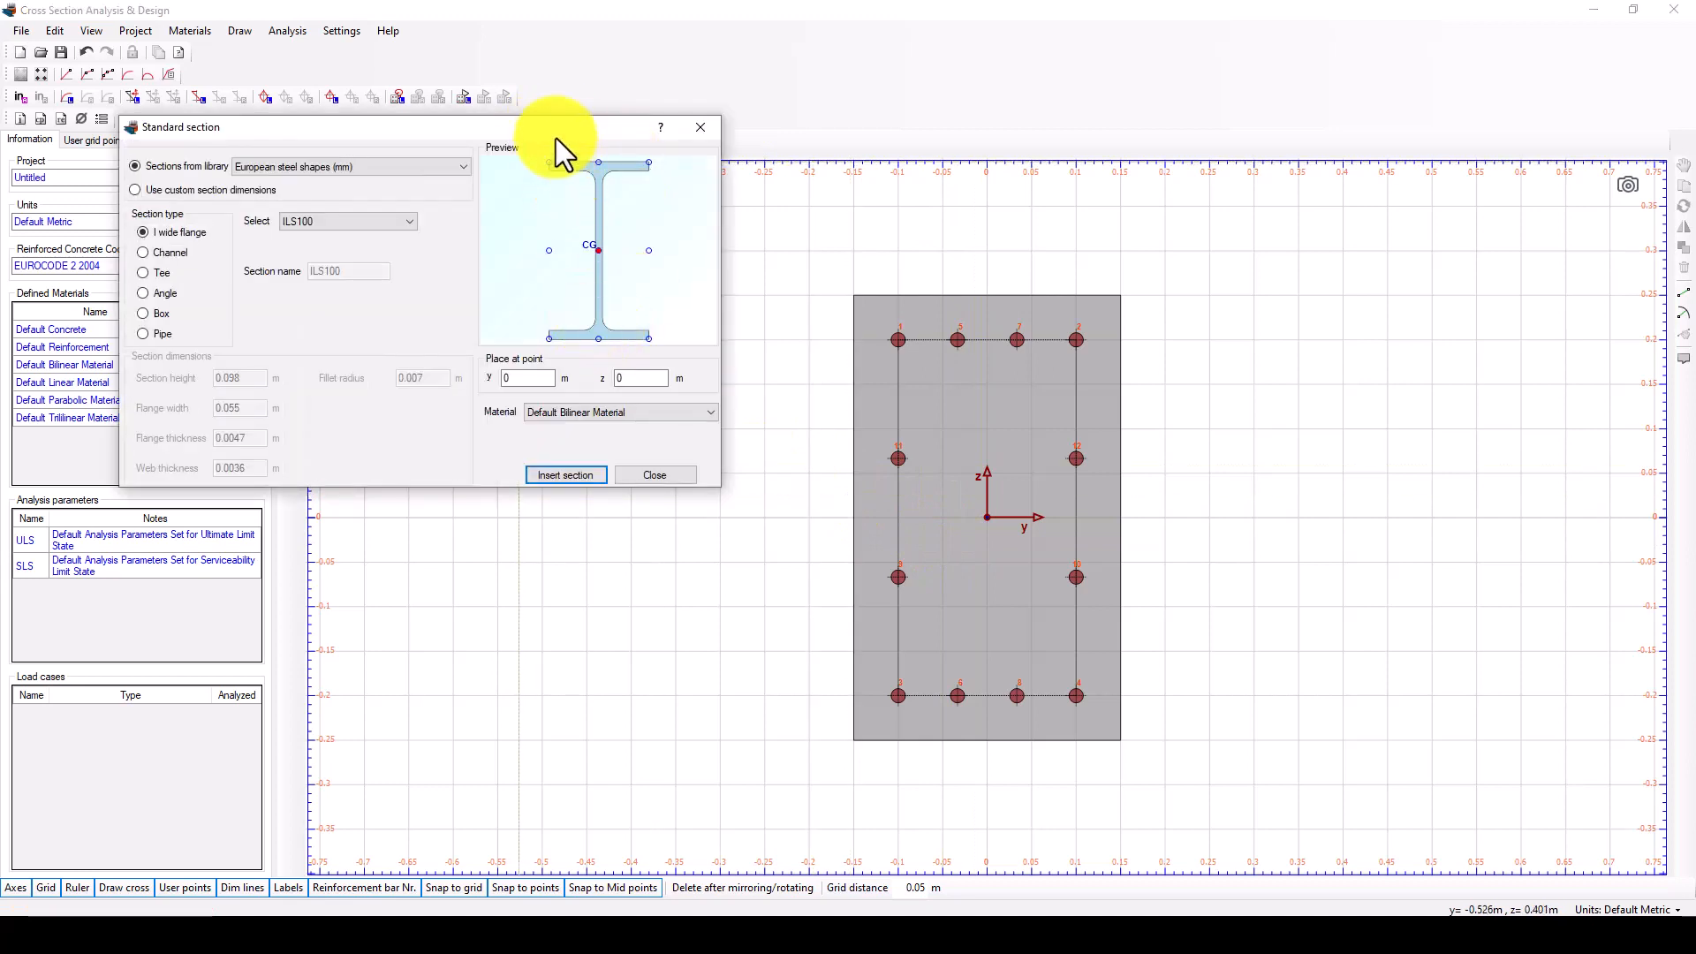
{"action": "left_click_drag", "start_coordinate": [552, 133], "coordinate": [548, 254]}
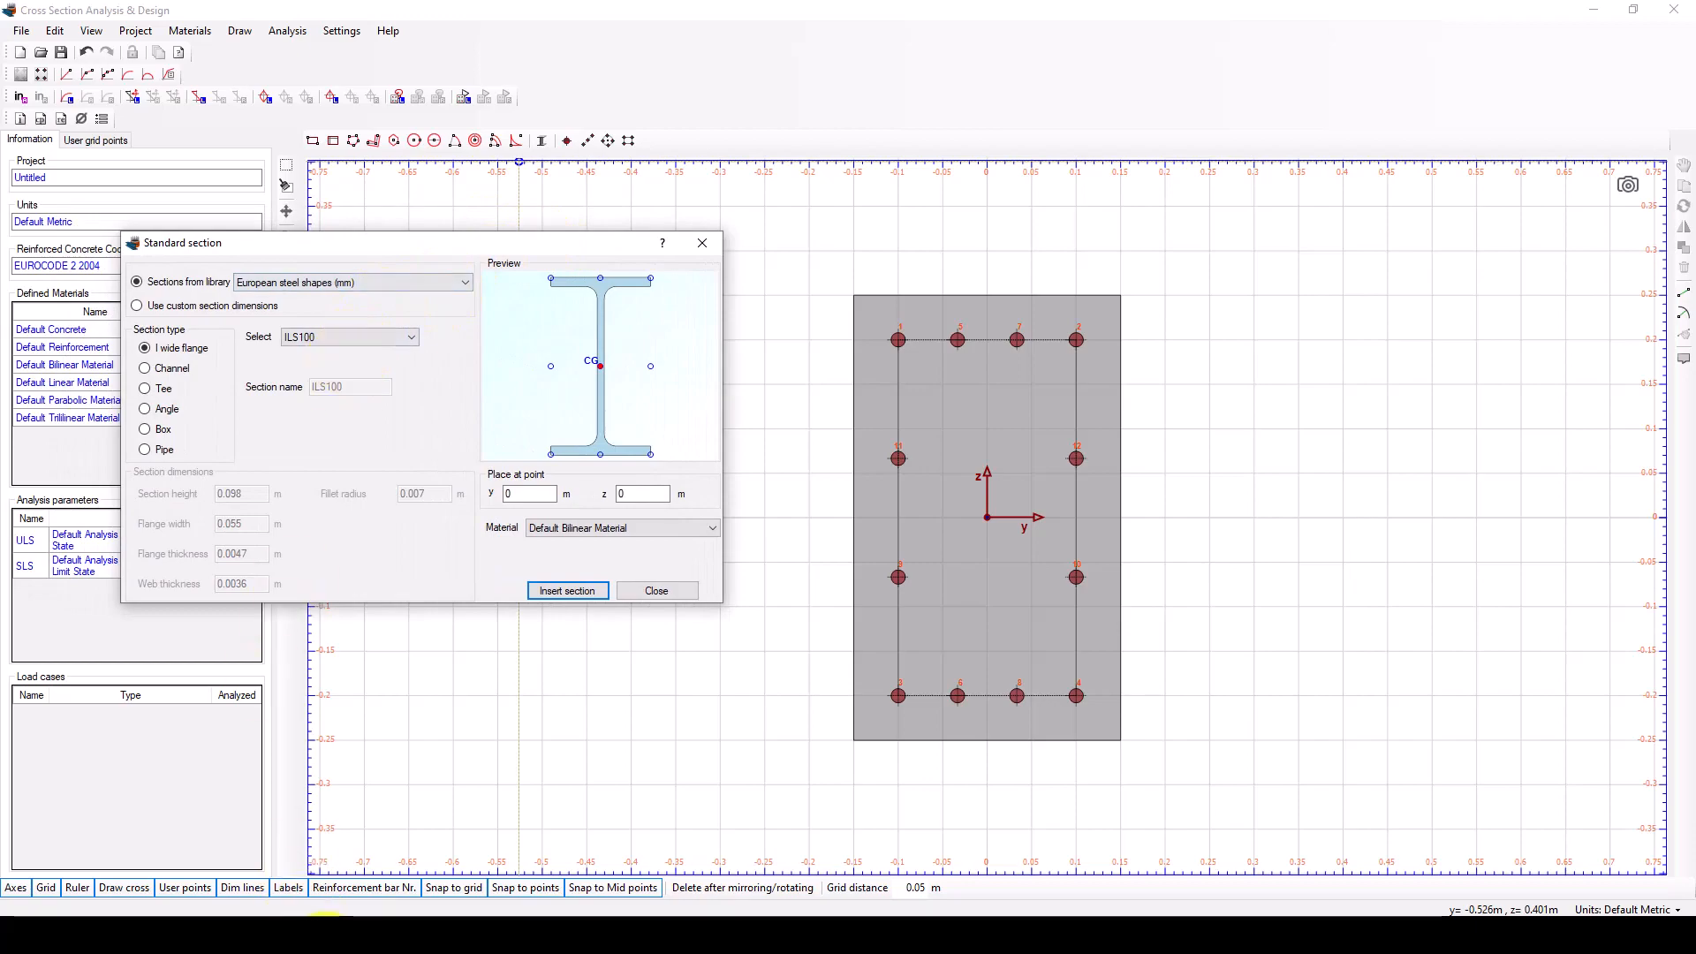
{"action": "mouse_move", "coordinate": [361, 910]}
{"action": "left_click", "coordinate": [386, 848]}
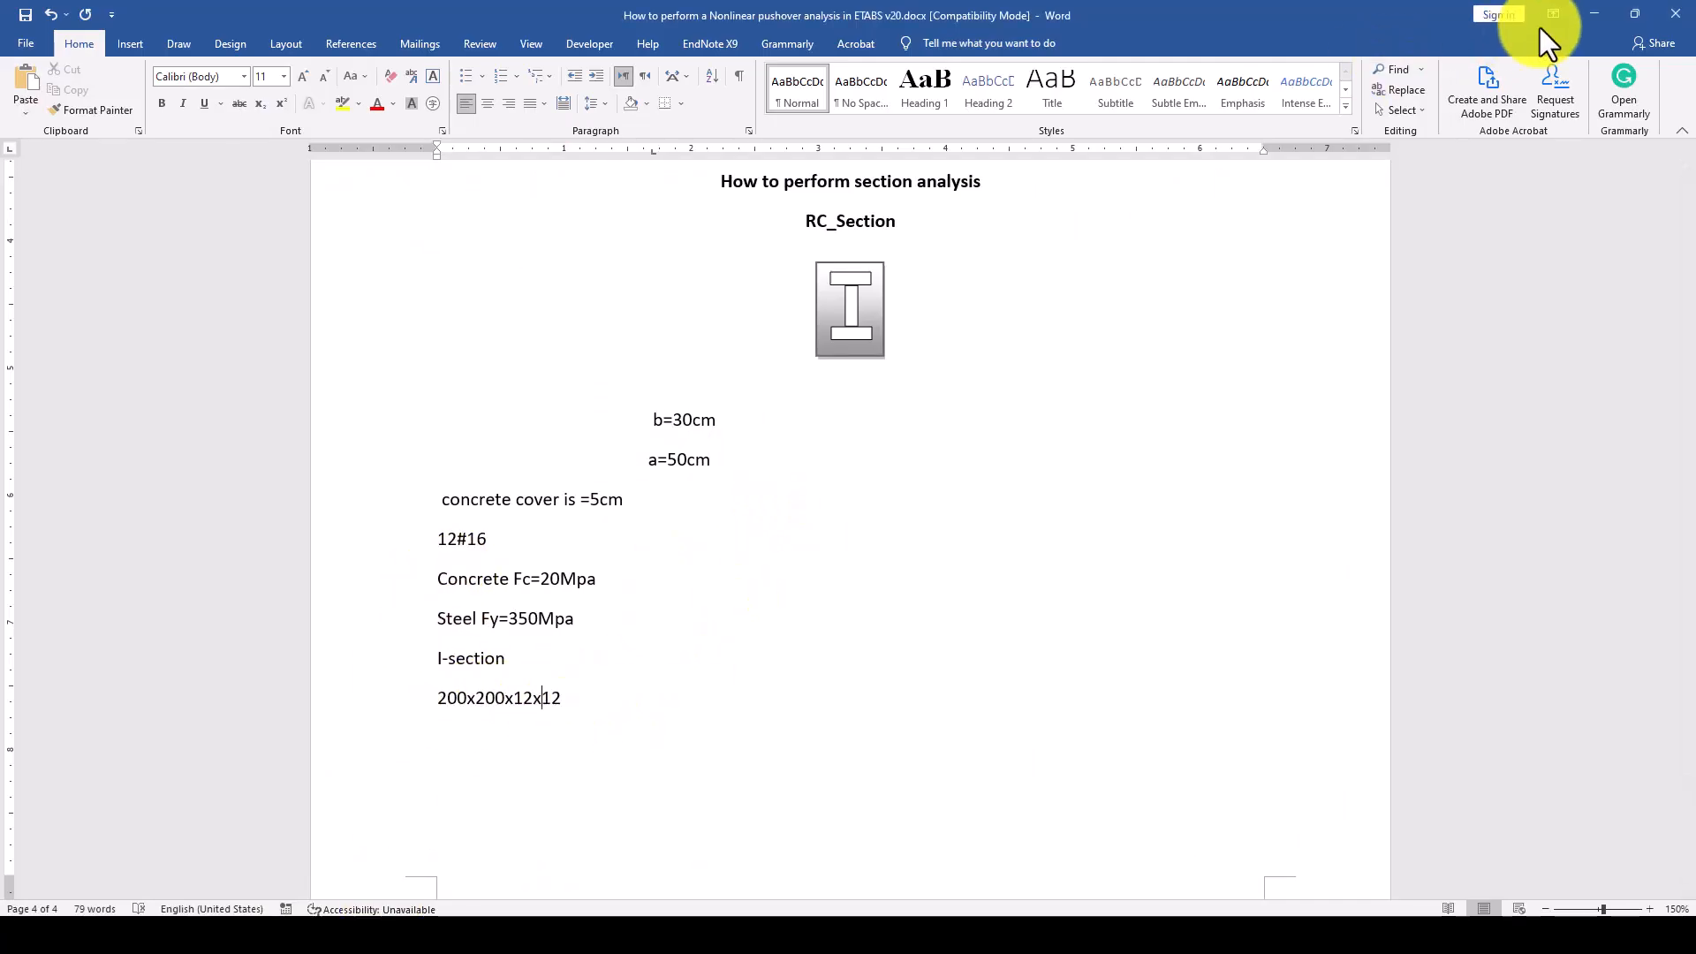
{"action": "left_click", "coordinate": [1597, 14]}
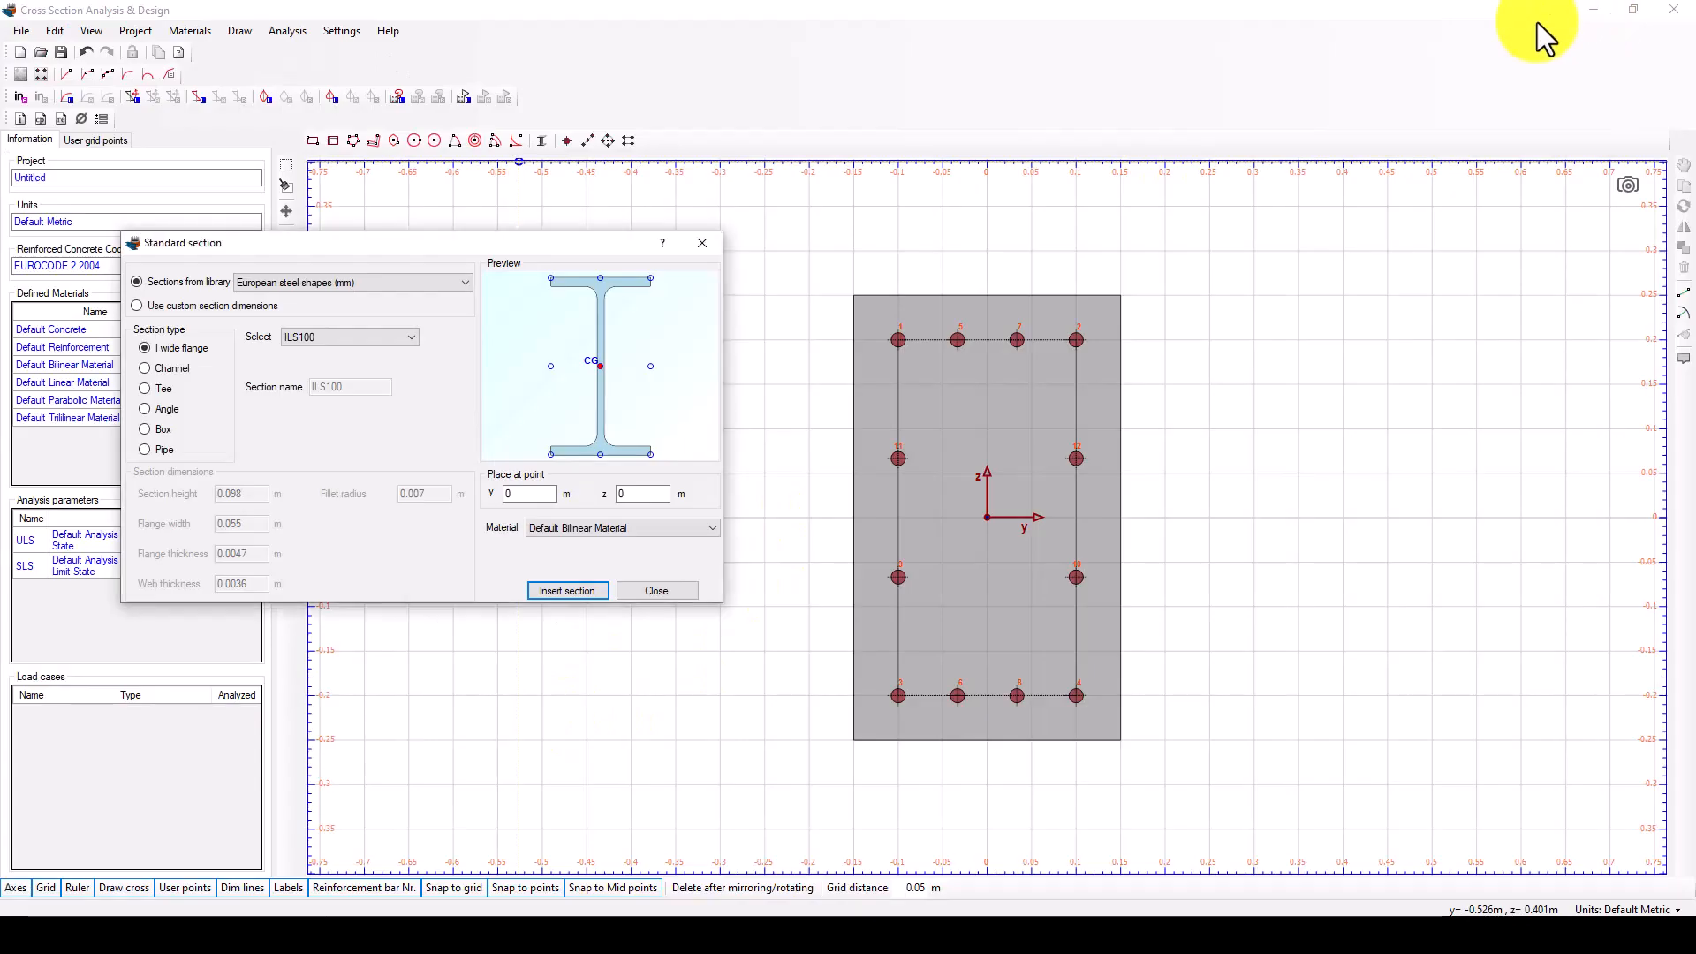
{"action": "left_click", "coordinate": [363, 284]}
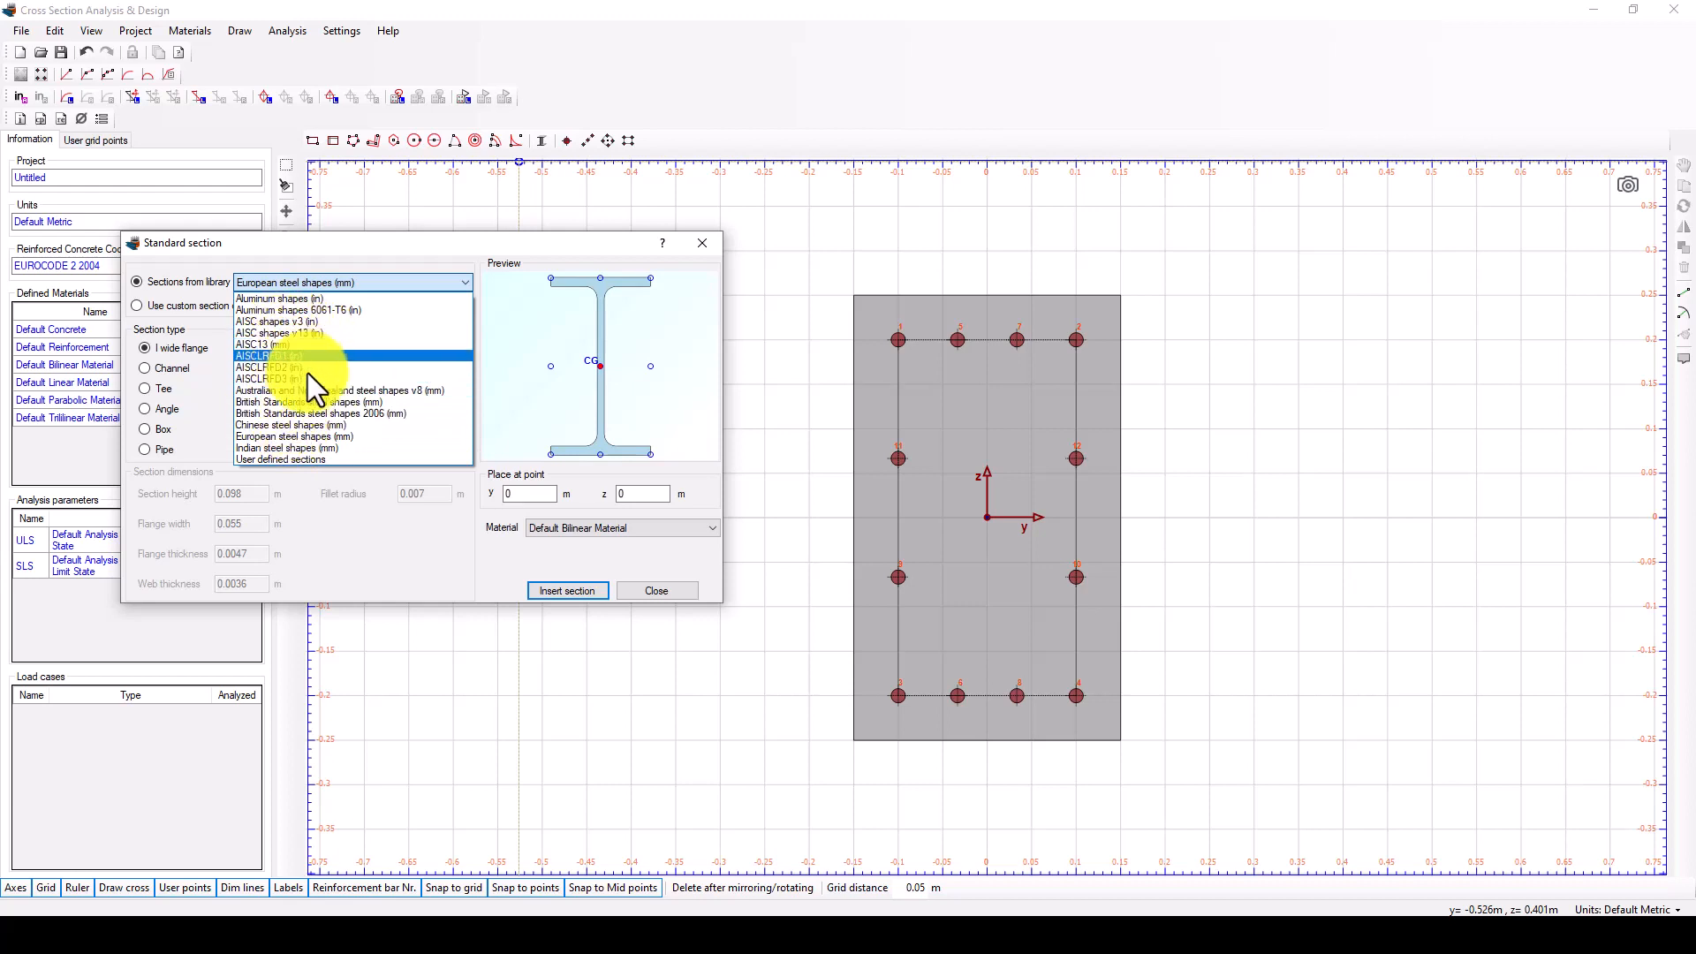
{"action": "left_click", "coordinate": [308, 426]}
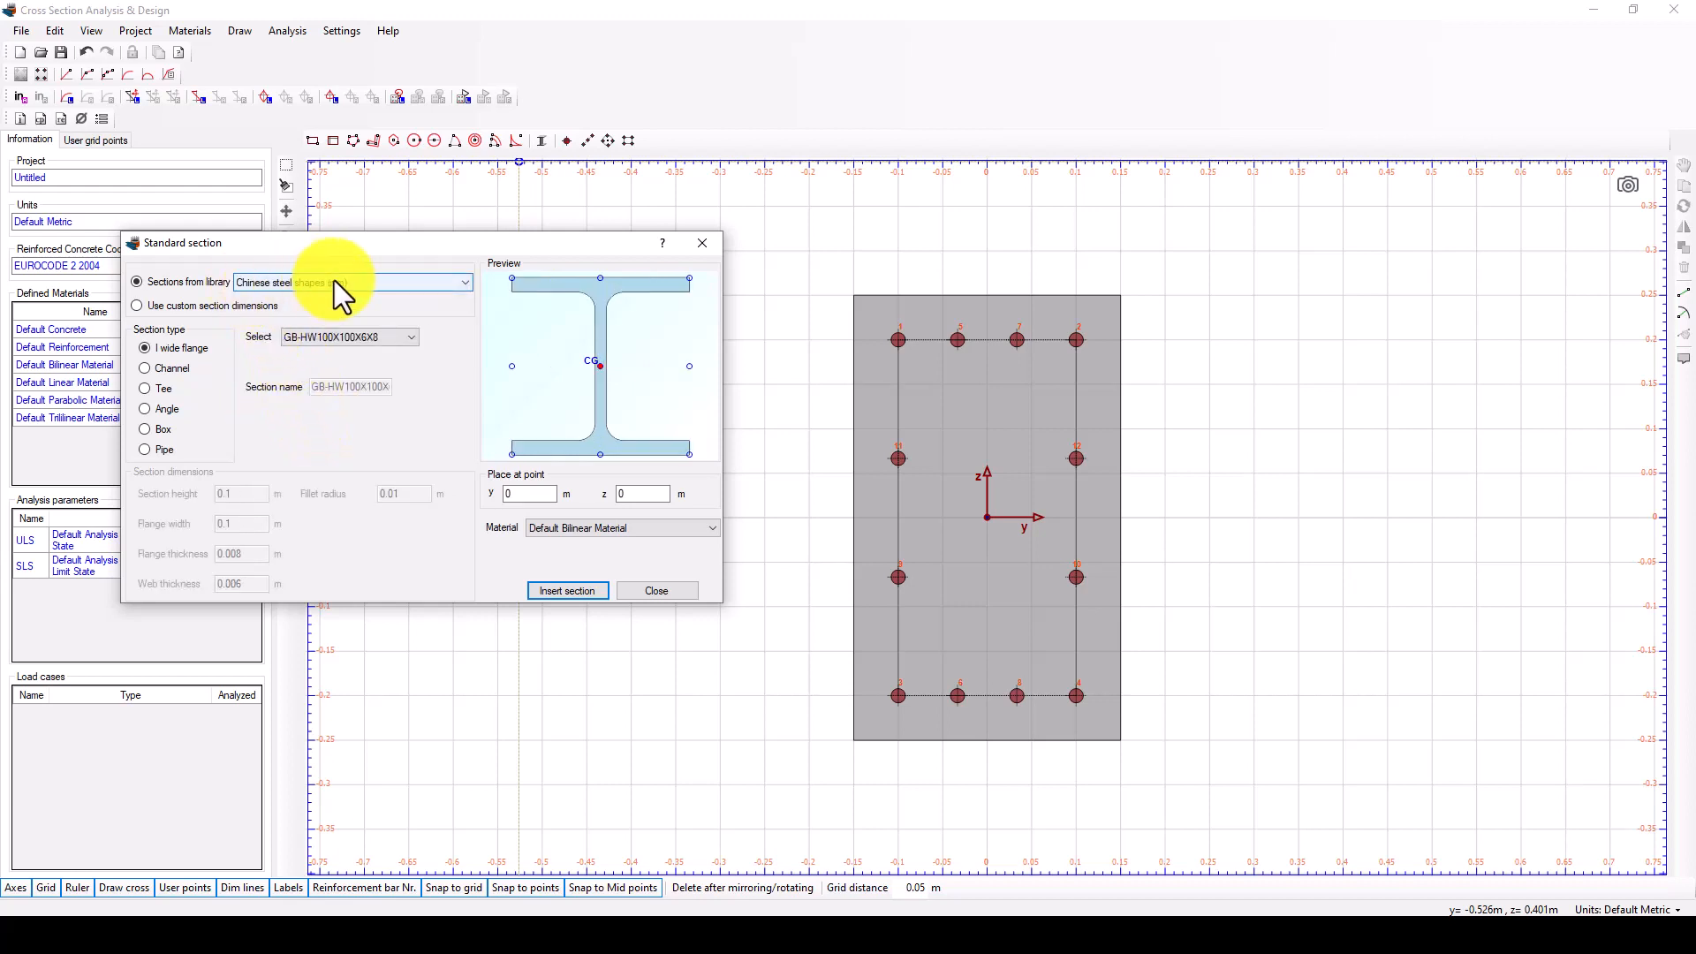
{"action": "left_click", "coordinate": [331, 337]}
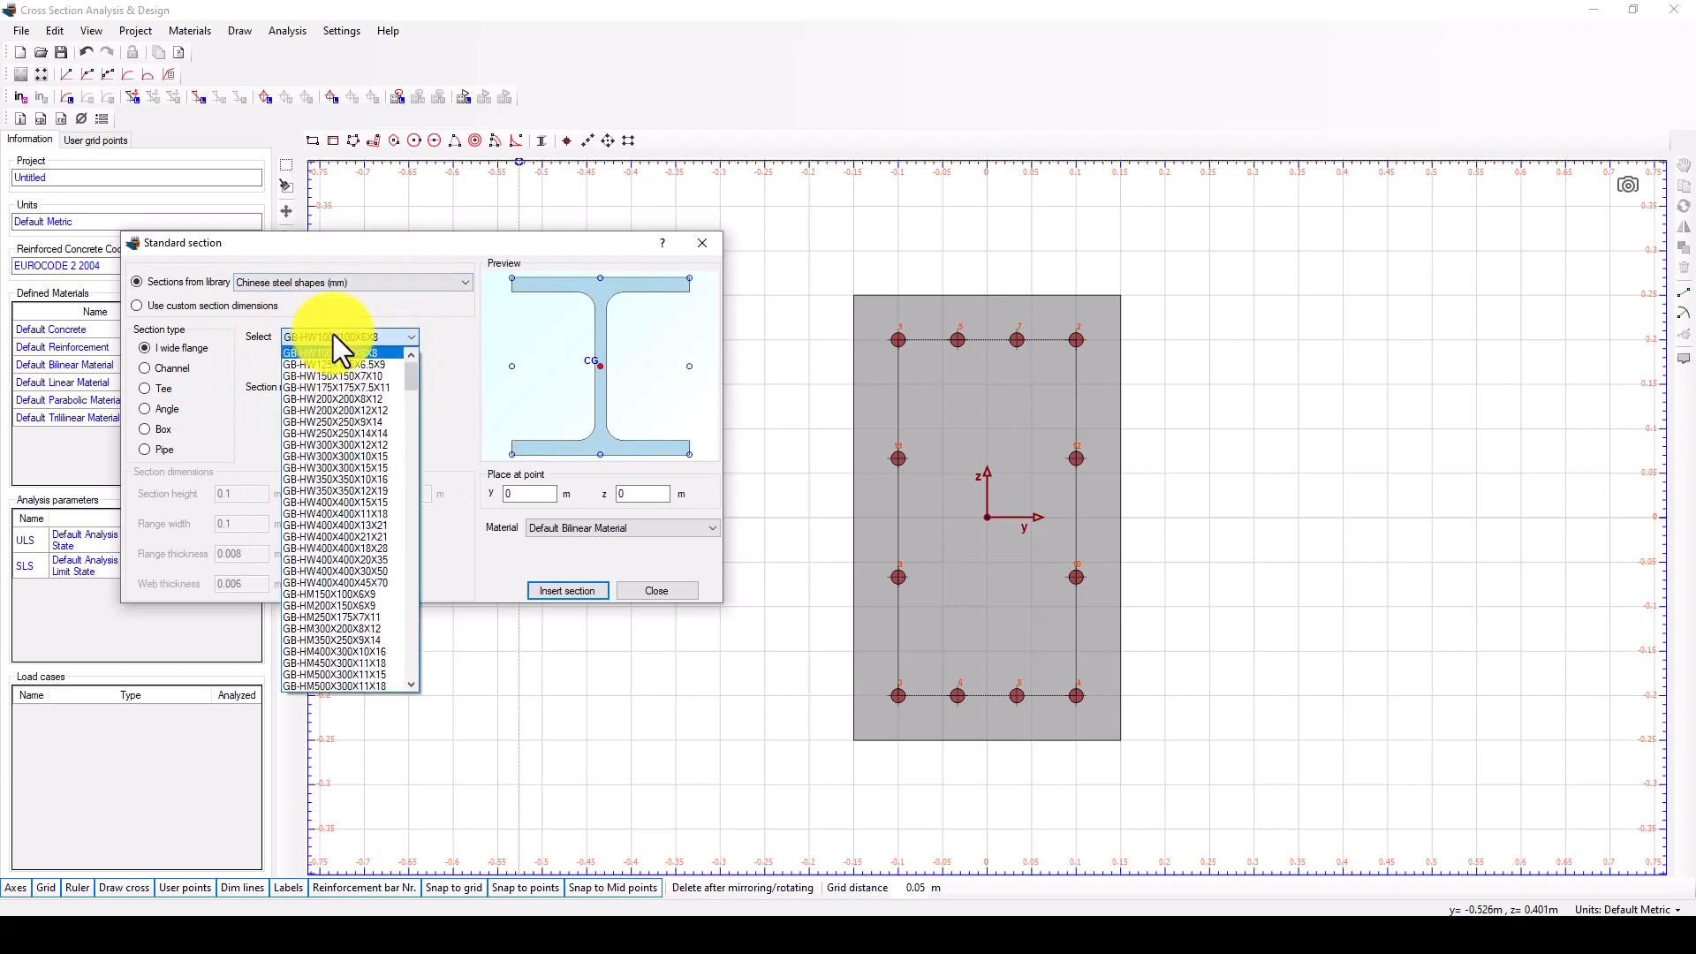
{"action": "left_click", "coordinate": [329, 412]}
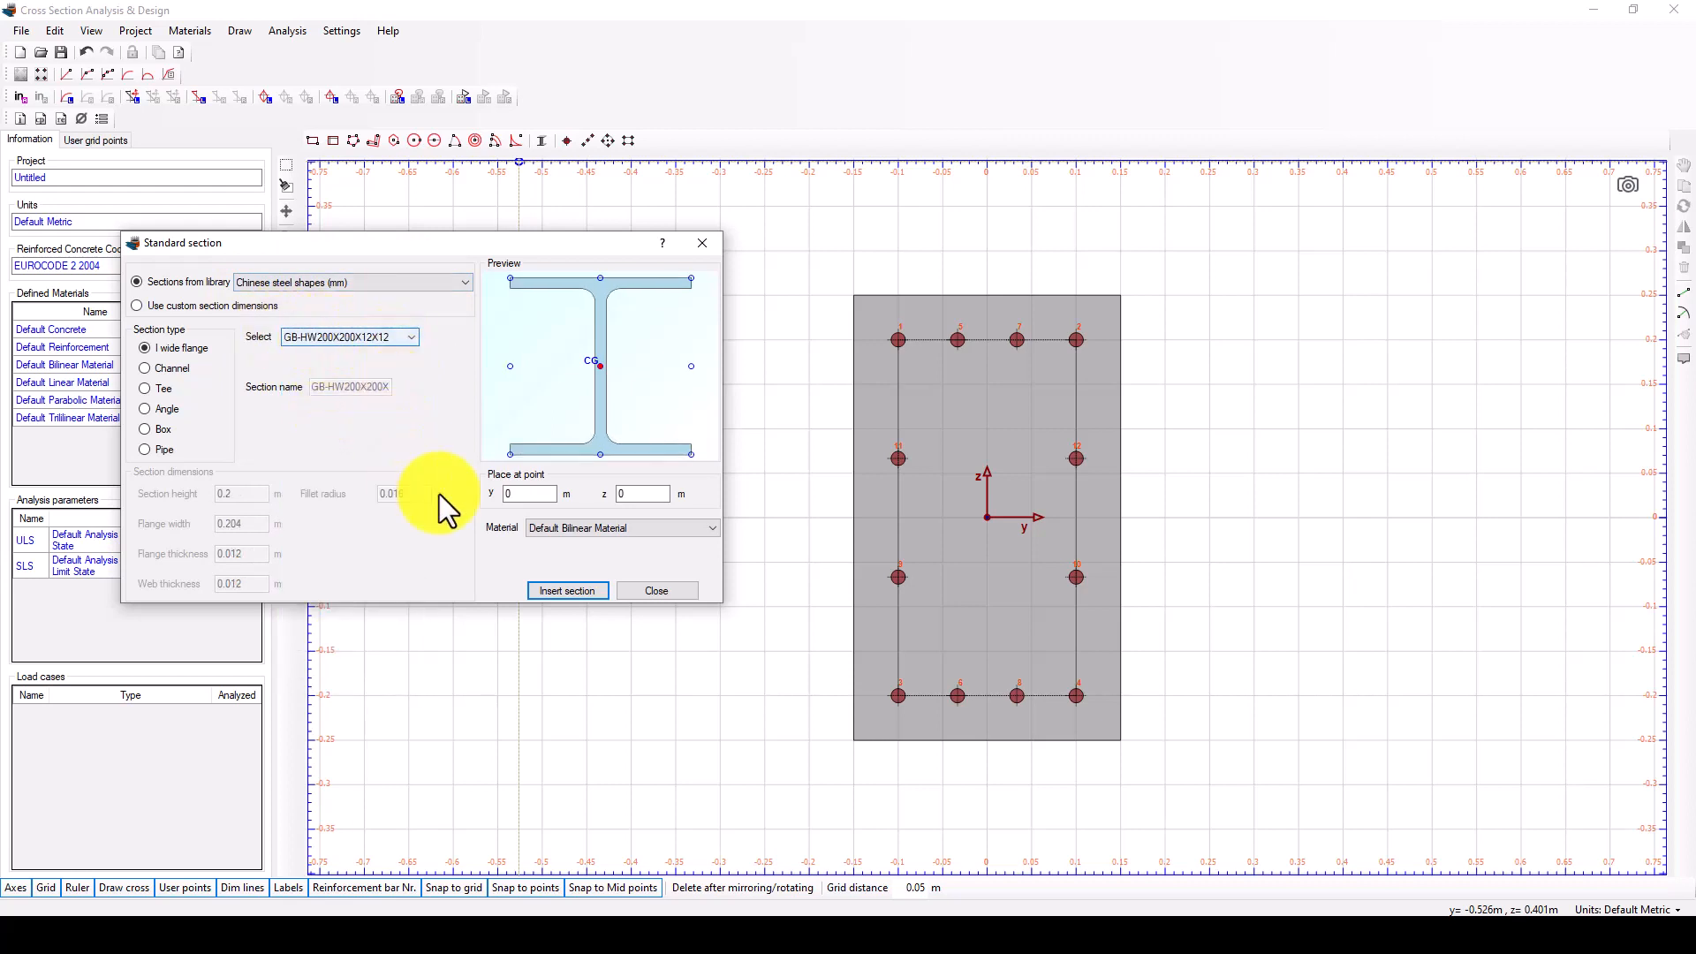
Insert the GB-HW200X200X12X12 section at y 0, z 0 m with Default Bilinear Material and check its fit inside the concrete.
{"action": "left_click", "coordinate": [516, 493]}
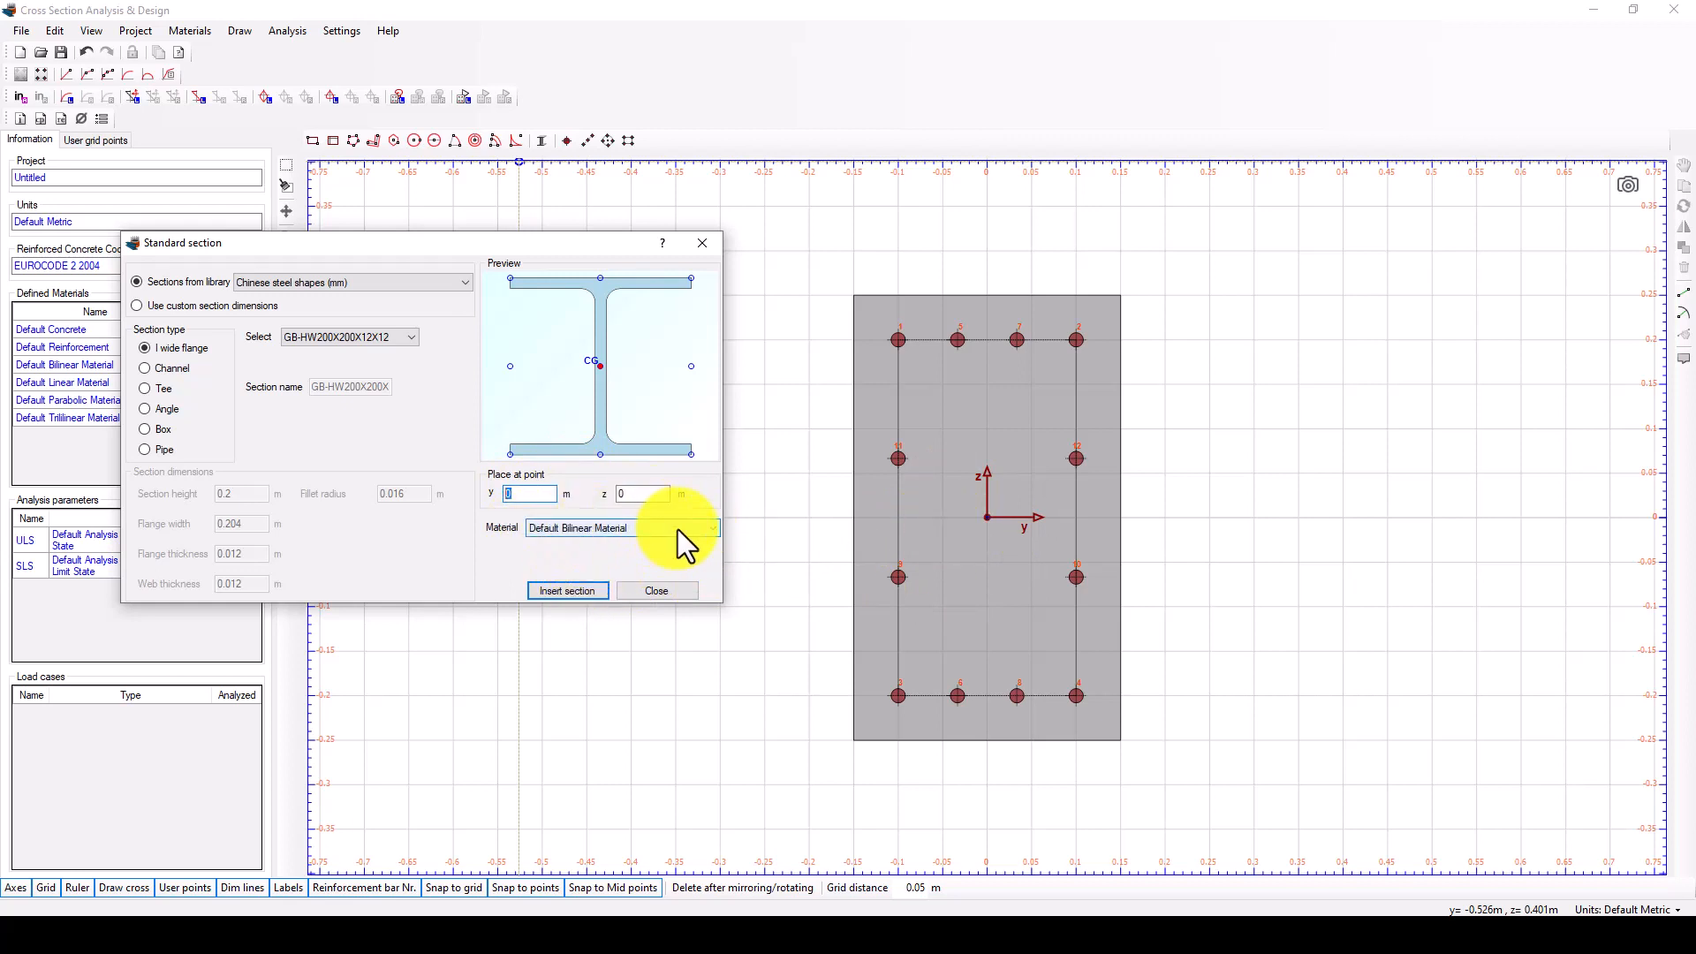
{"action": "left_click", "coordinate": [570, 593]}
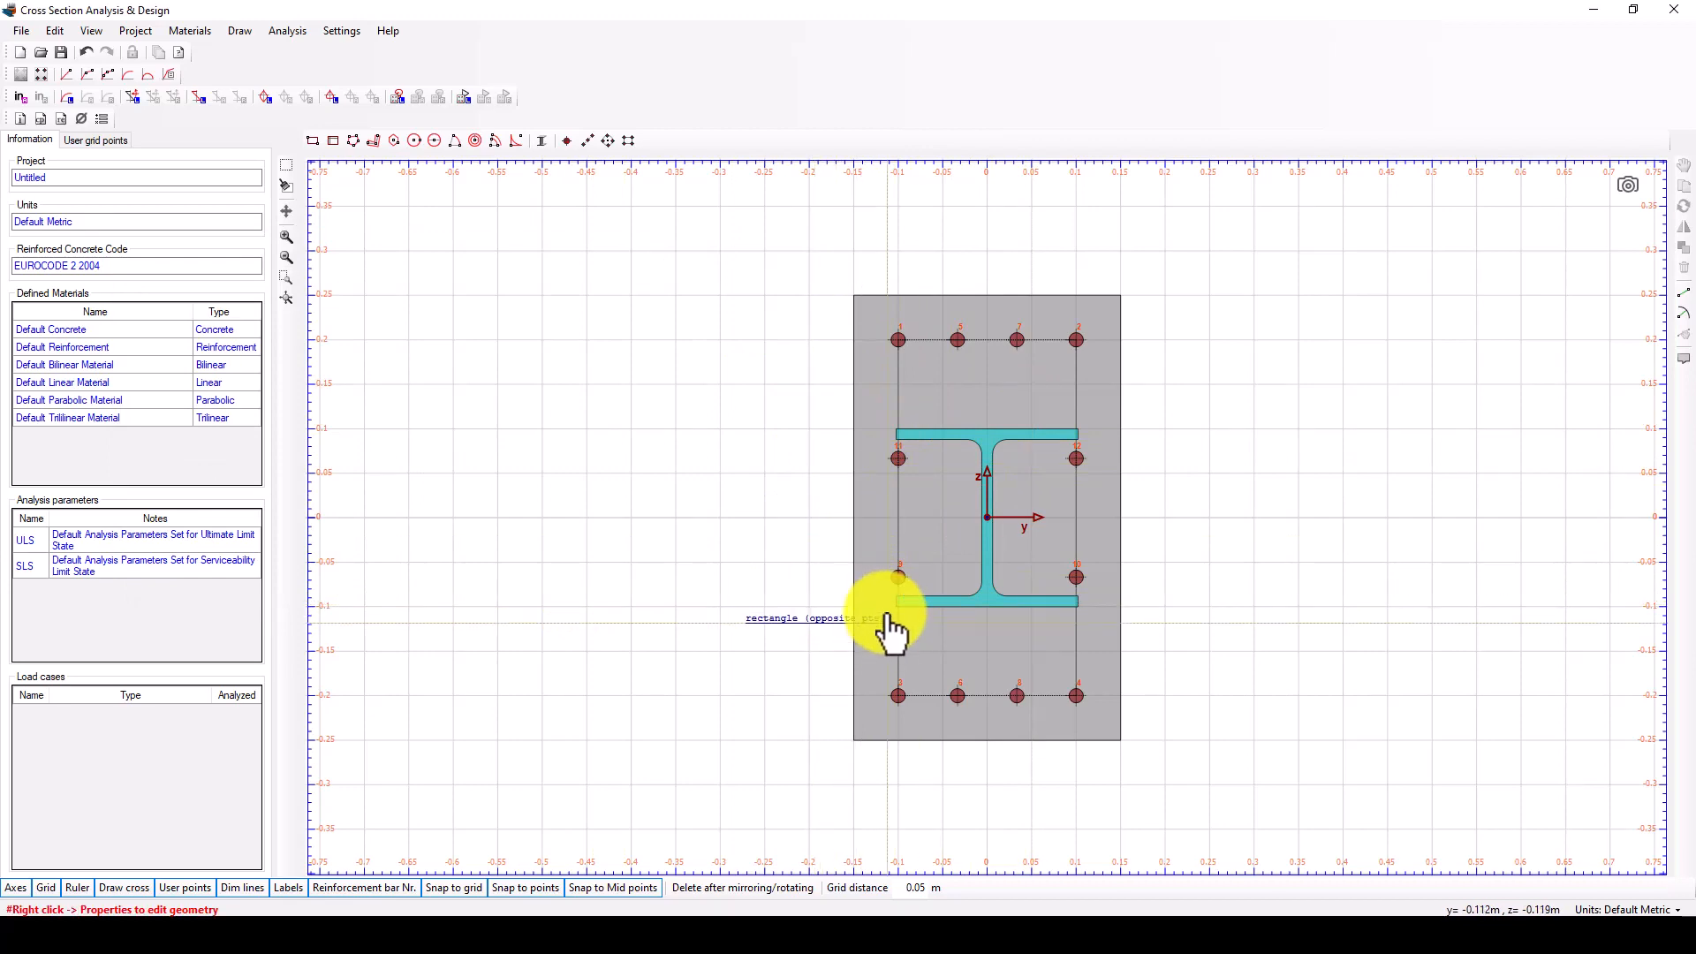
{"action": "scroll", "coordinate": [984, 477], "scroll_direction": "up", "scroll_amount": 4}
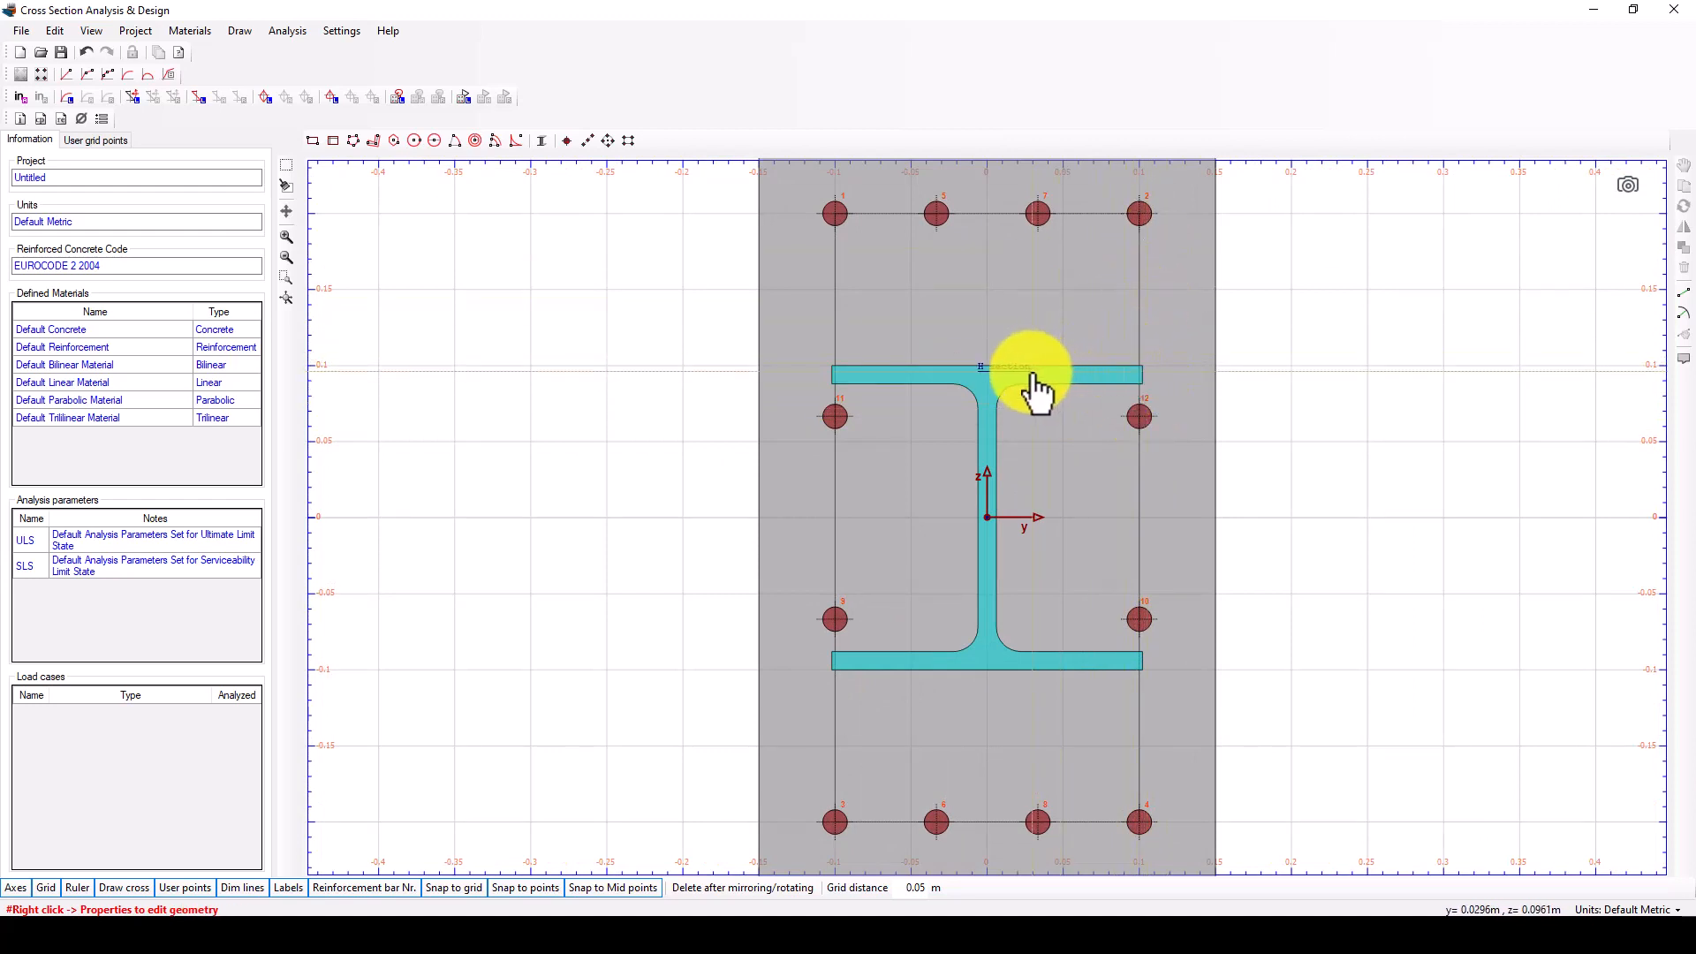
{"action": "scroll", "coordinate": [1016, 384], "scroll_direction": "down", "scroll_amount": 1}
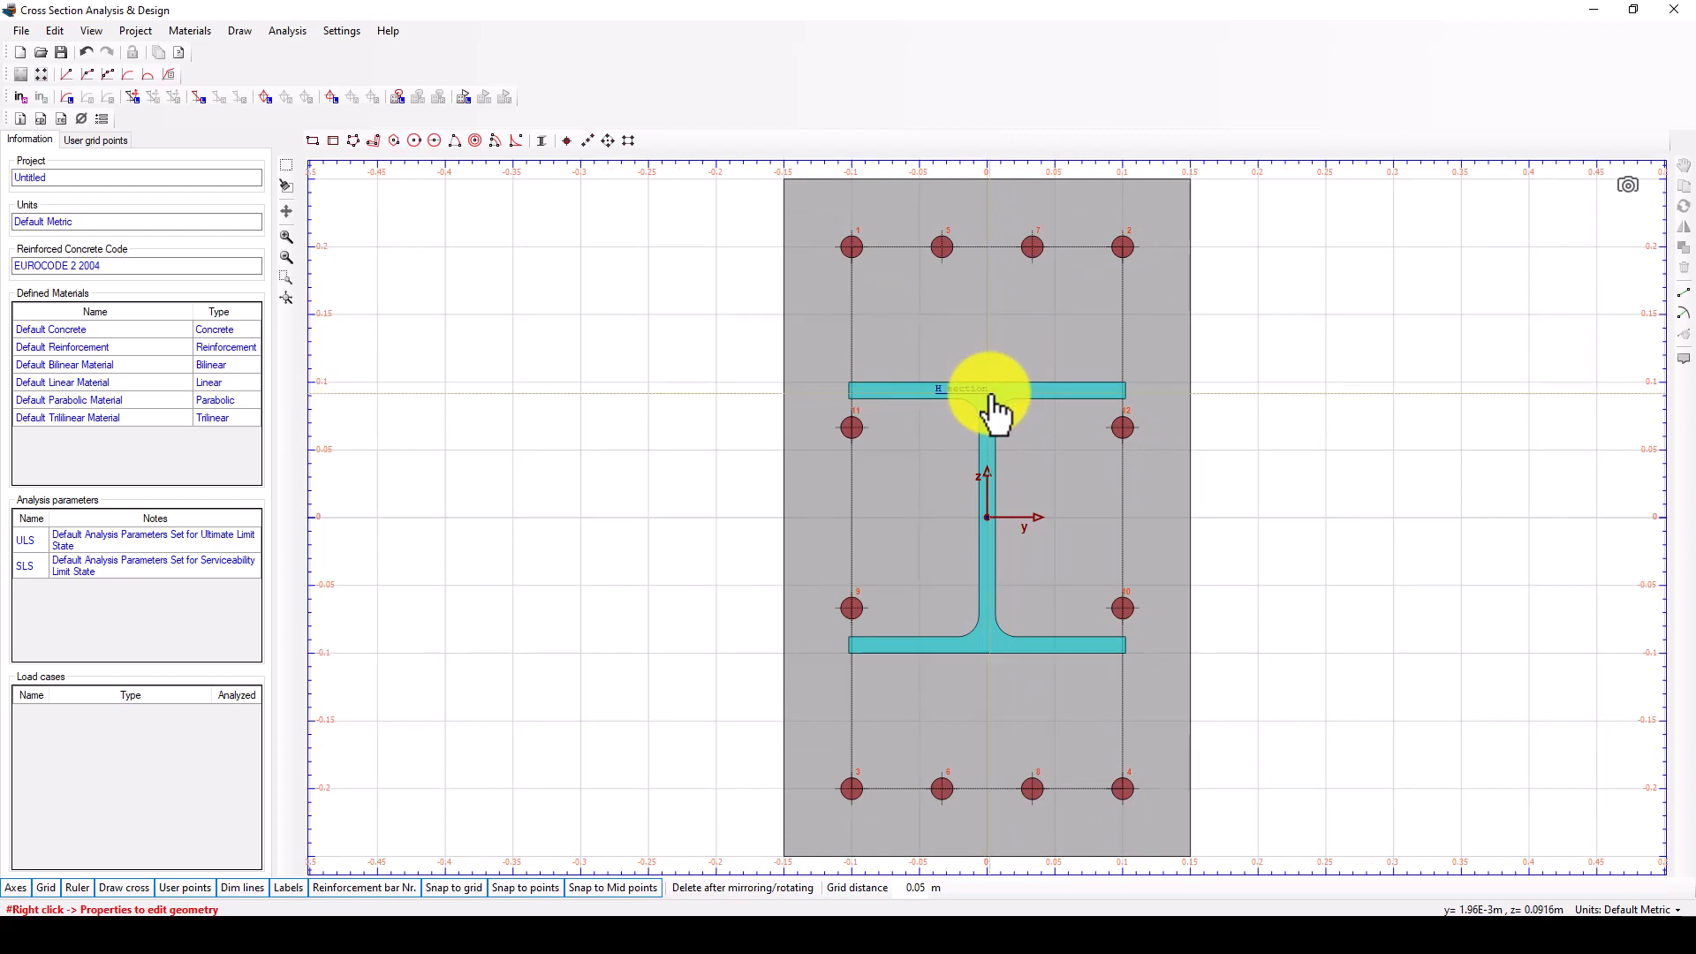
{"action": "scroll", "coordinate": [983, 408], "scroll_direction": "down", "scroll_amount": 1}
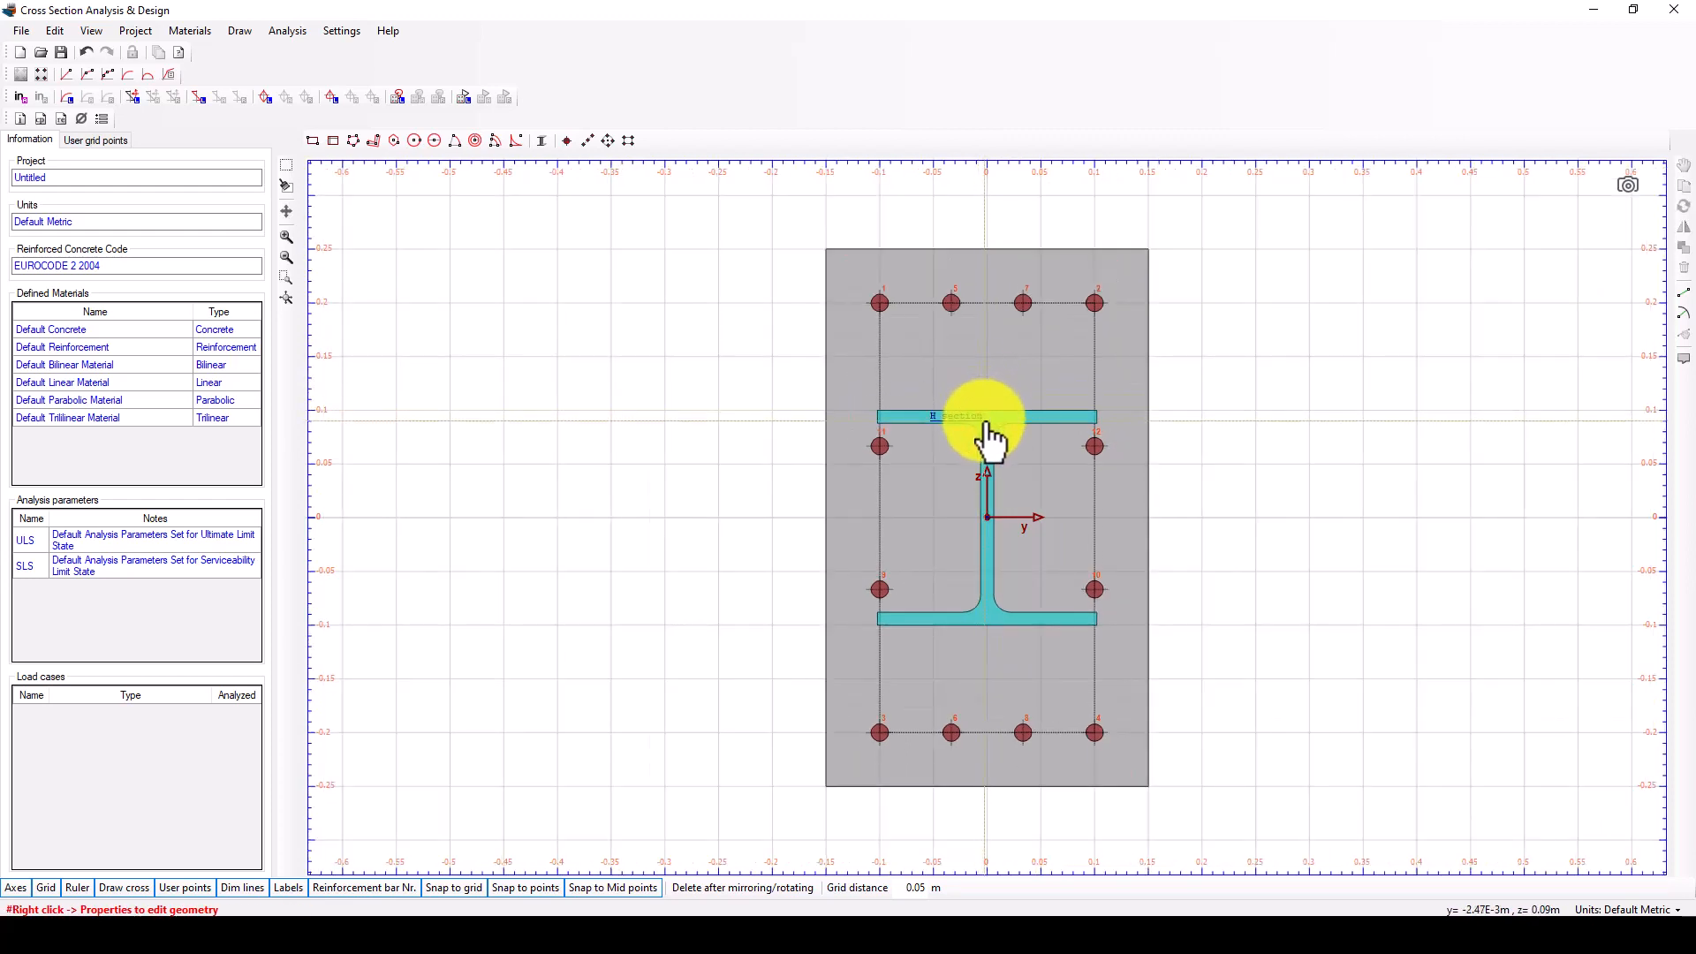
Try GB-HM300X200X8X12 for the embedded I-section, and replace it with the second-listed GB-HN300X150 shape from the same Chinese library.
{"action": "left_click", "coordinate": [989, 439]}
{"action": "right_click", "coordinate": [989, 439]}
{"action": "left_click", "coordinate": [1028, 436]}
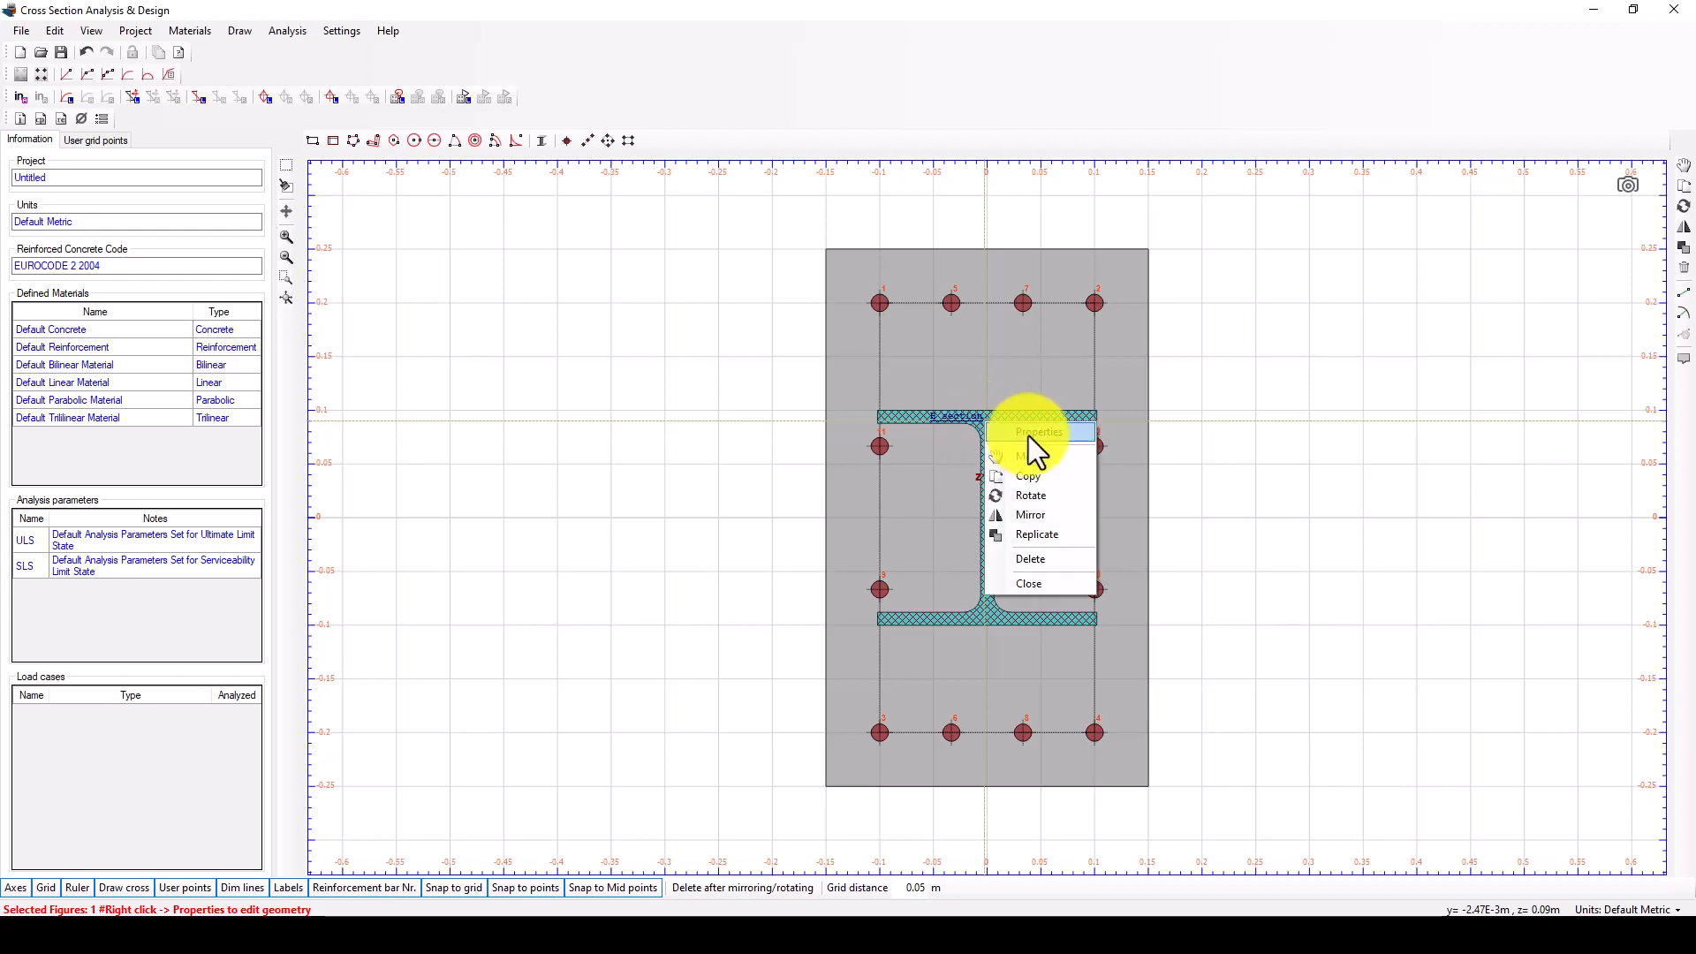
{"action": "left_click", "coordinate": [339, 245]}
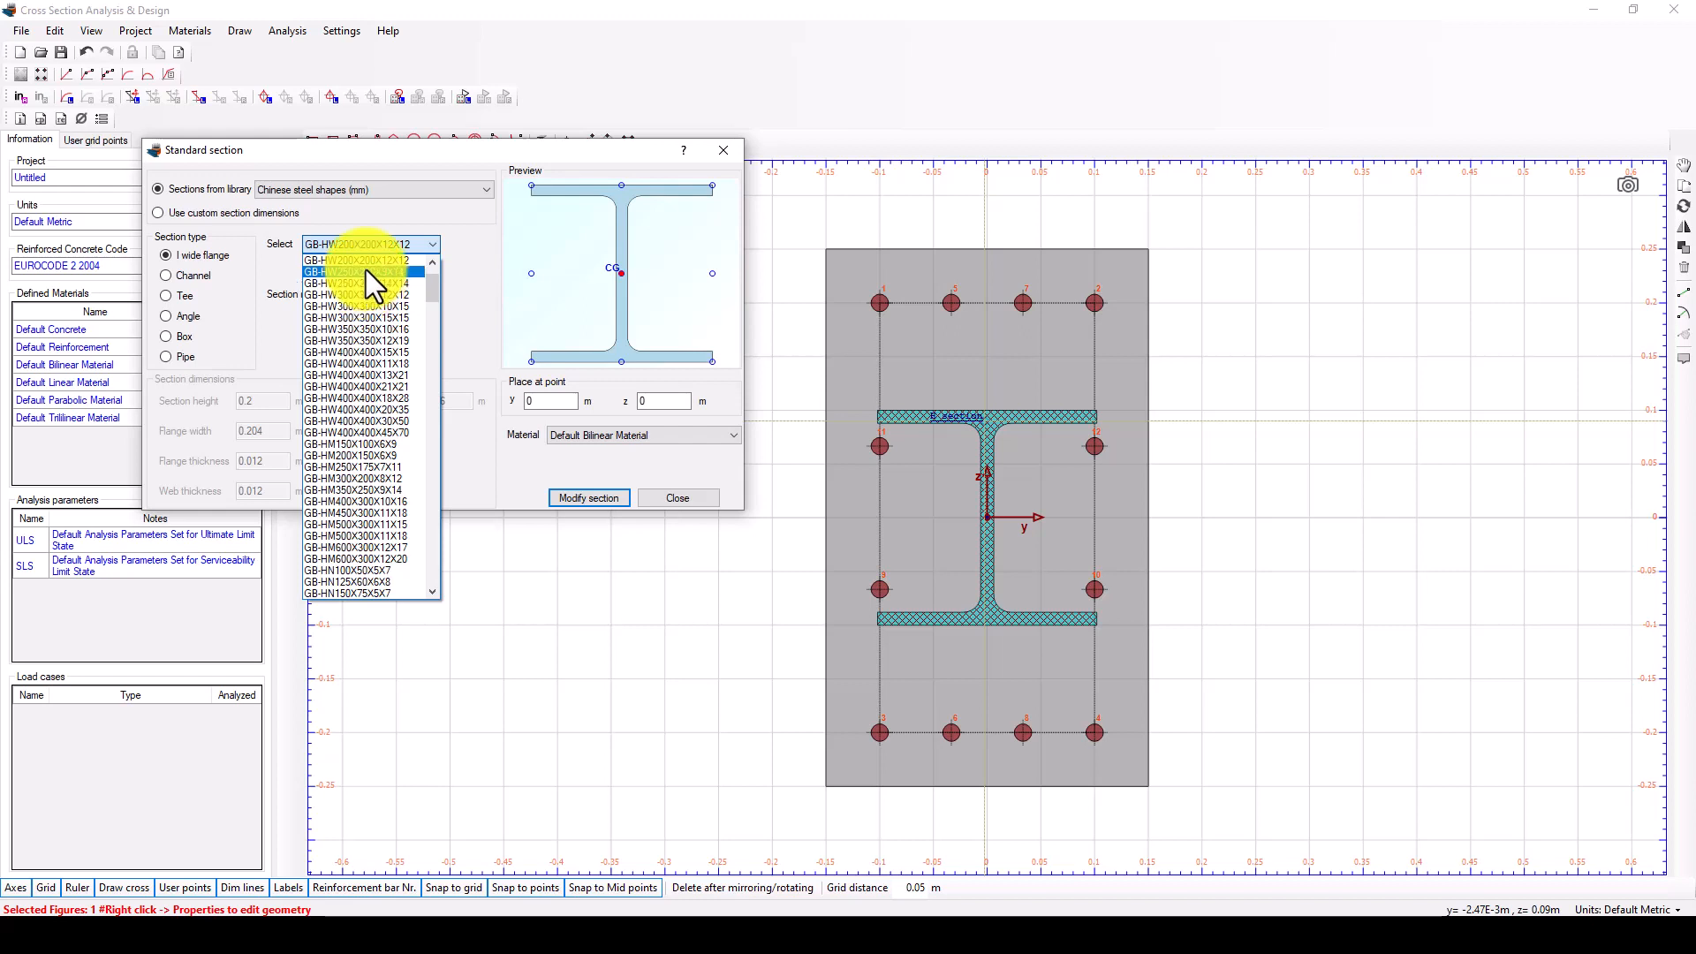
{"action": "left_click", "coordinate": [352, 480]}
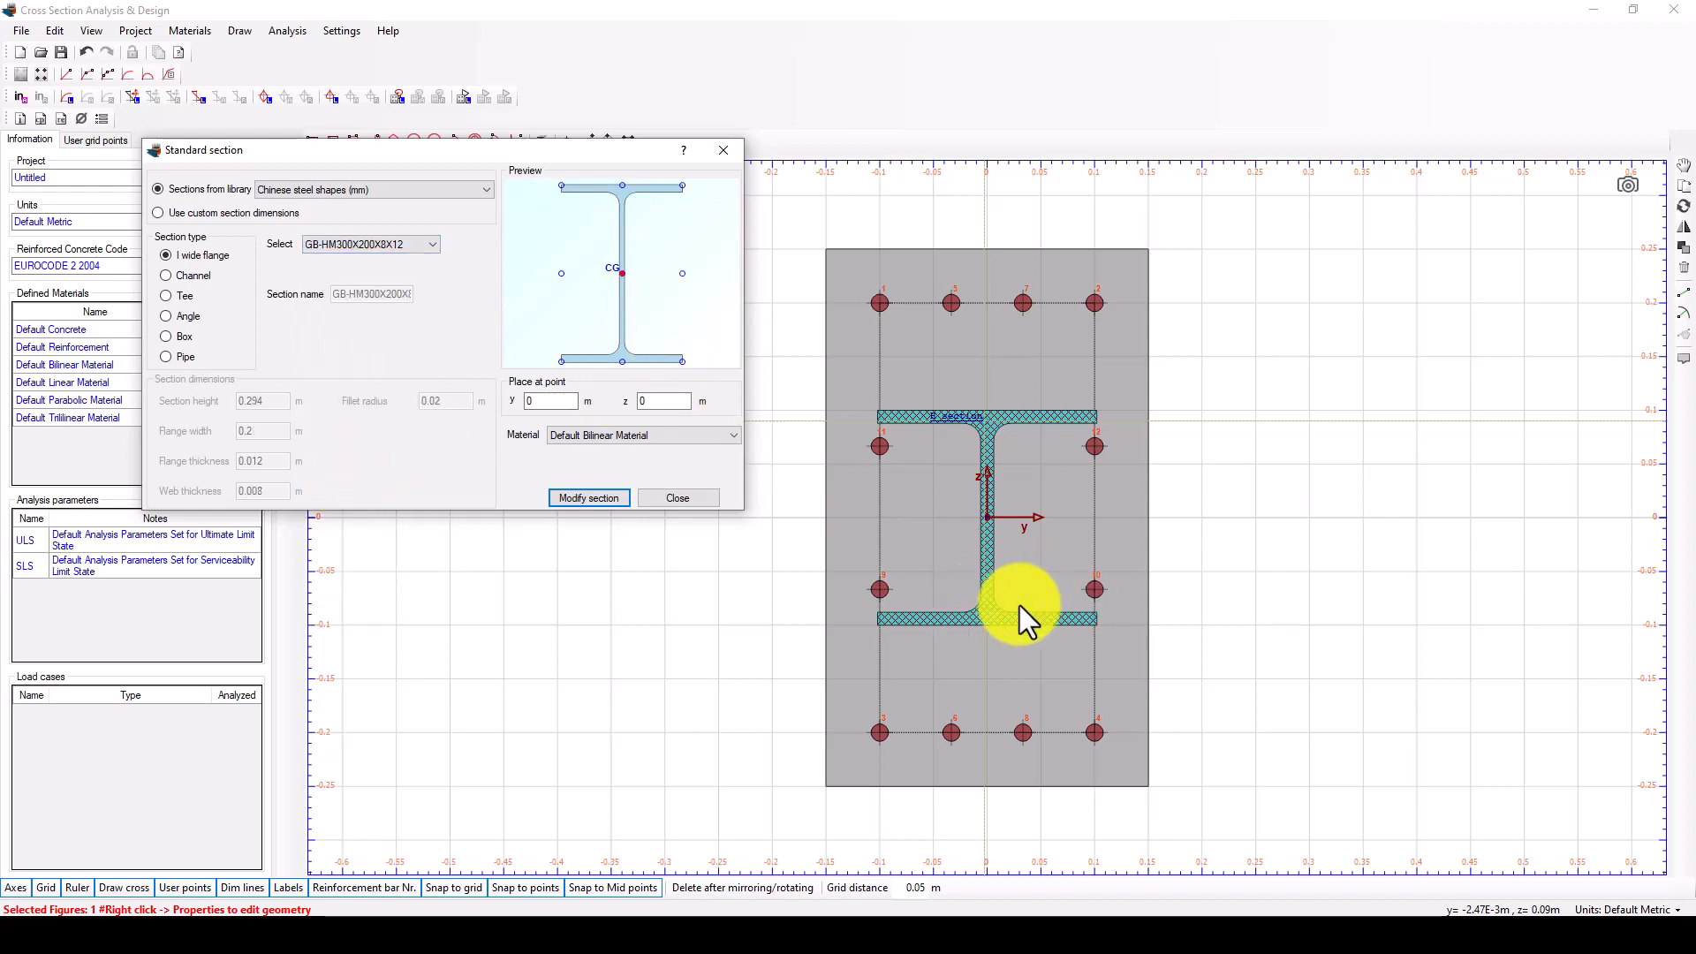
{"action": "left_click", "coordinate": [381, 246]}
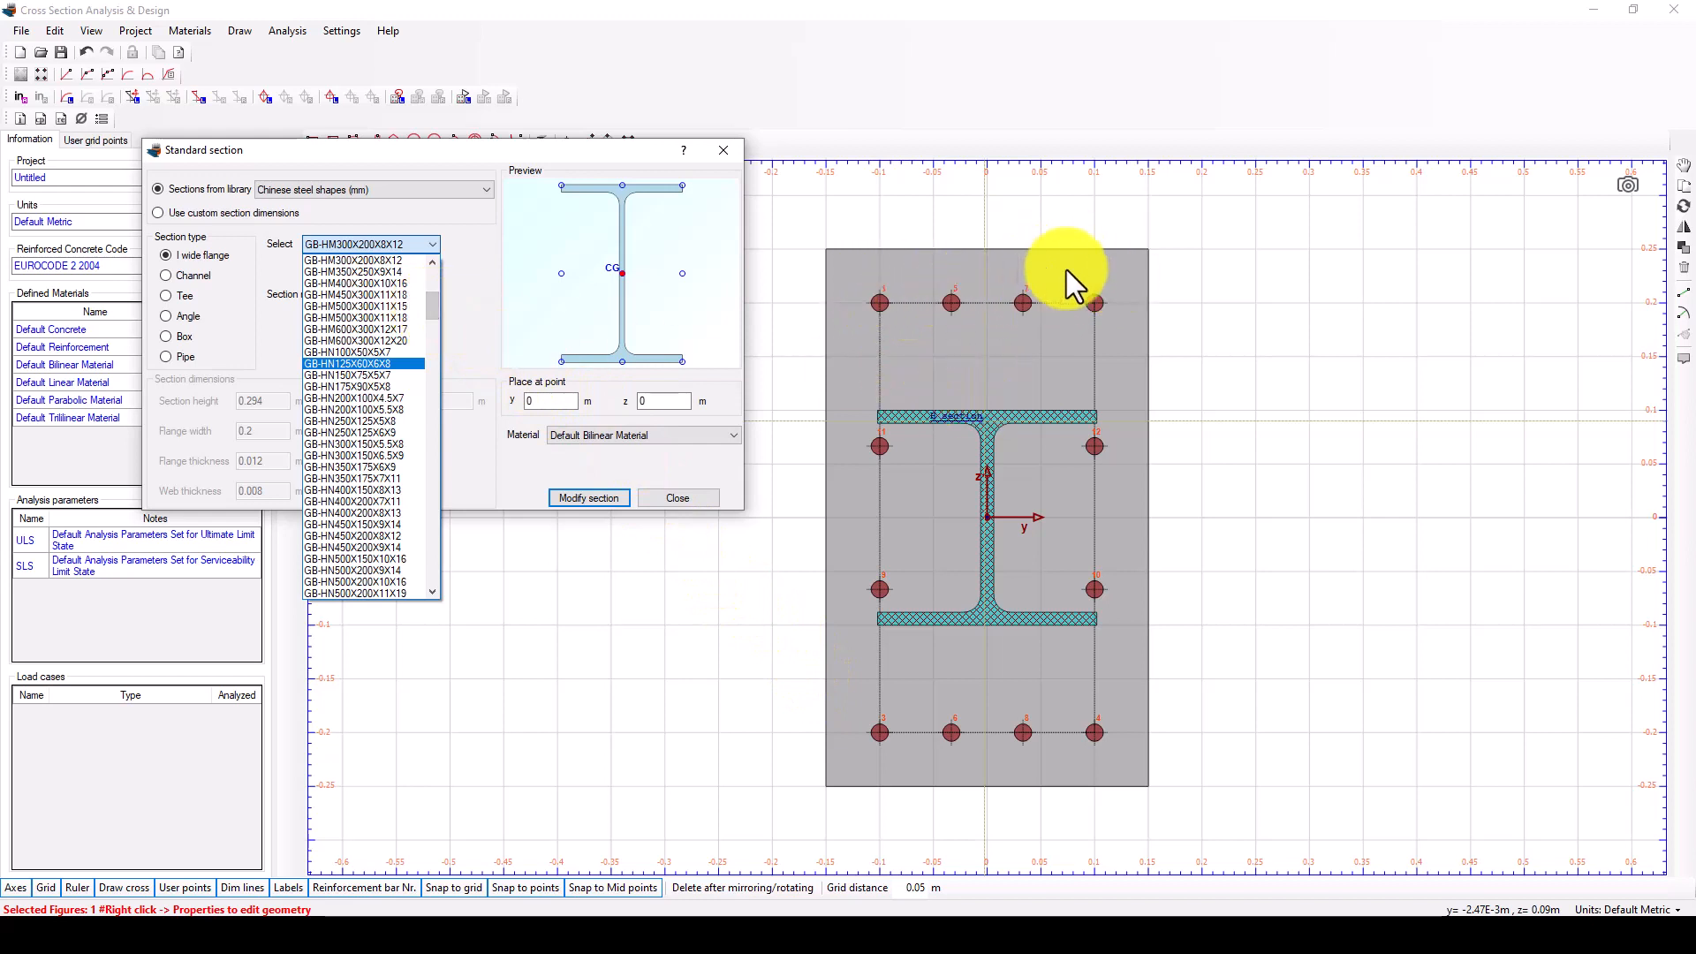
{"action": "left_click", "coordinate": [392, 454]}
{"action": "left_click", "coordinate": [589, 496]}
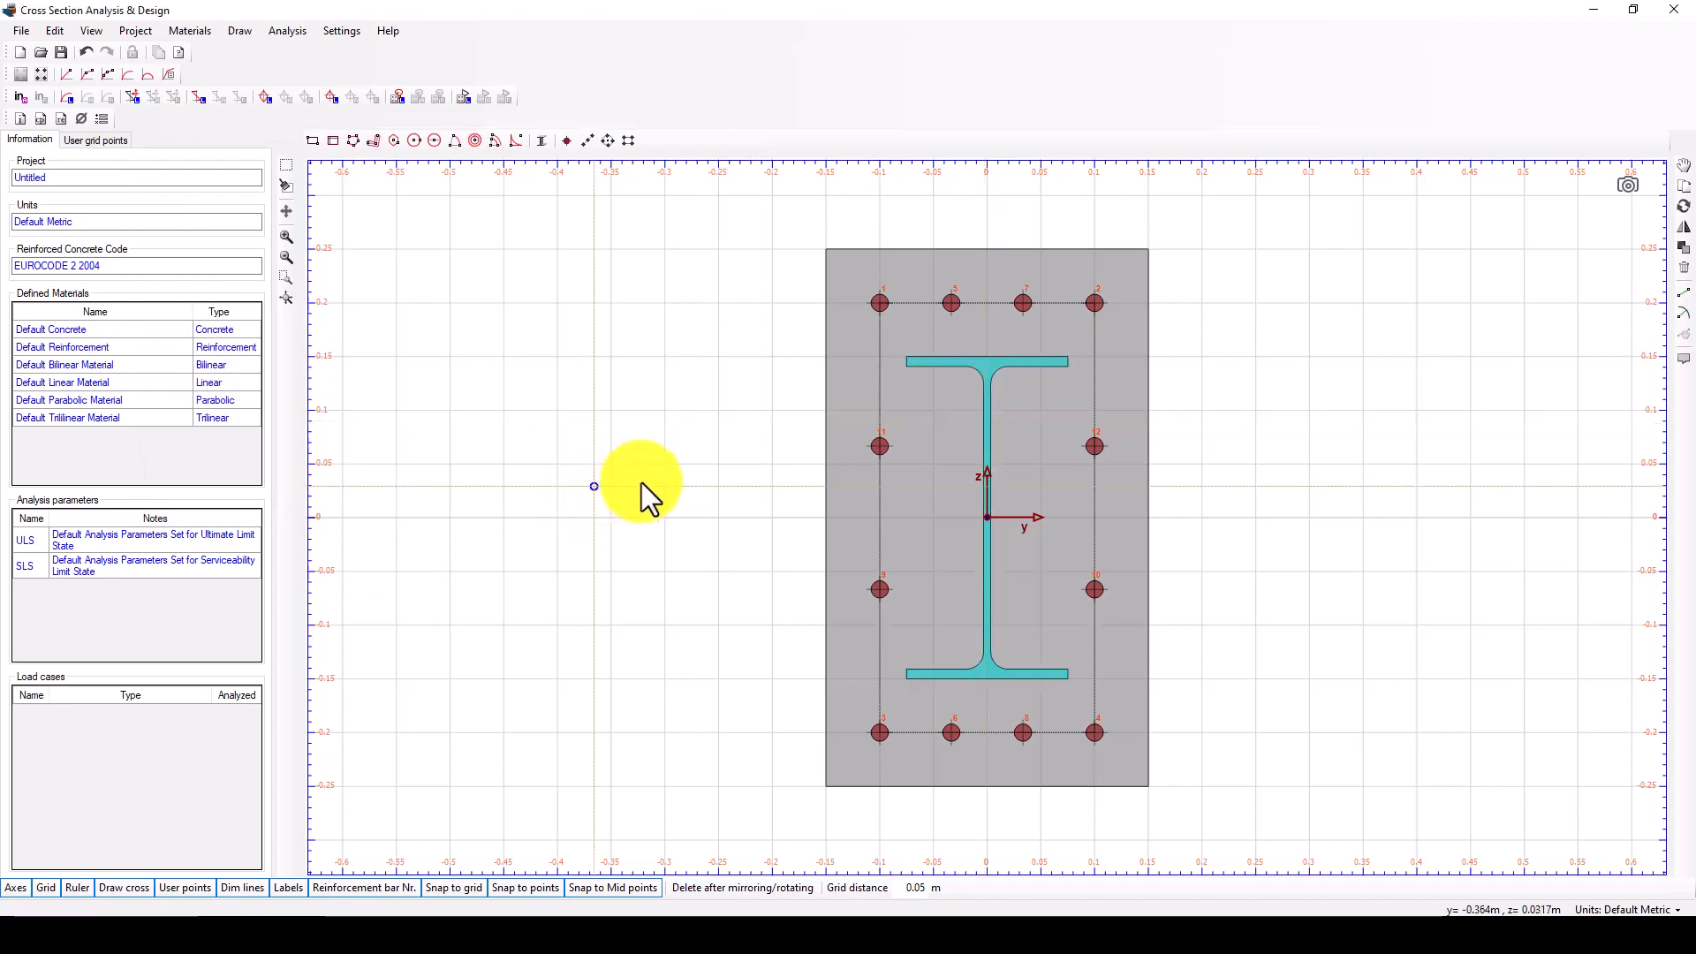
{"action": "scroll", "coordinate": [774, 475], "scroll_direction": "down", "scroll_amount": 1}
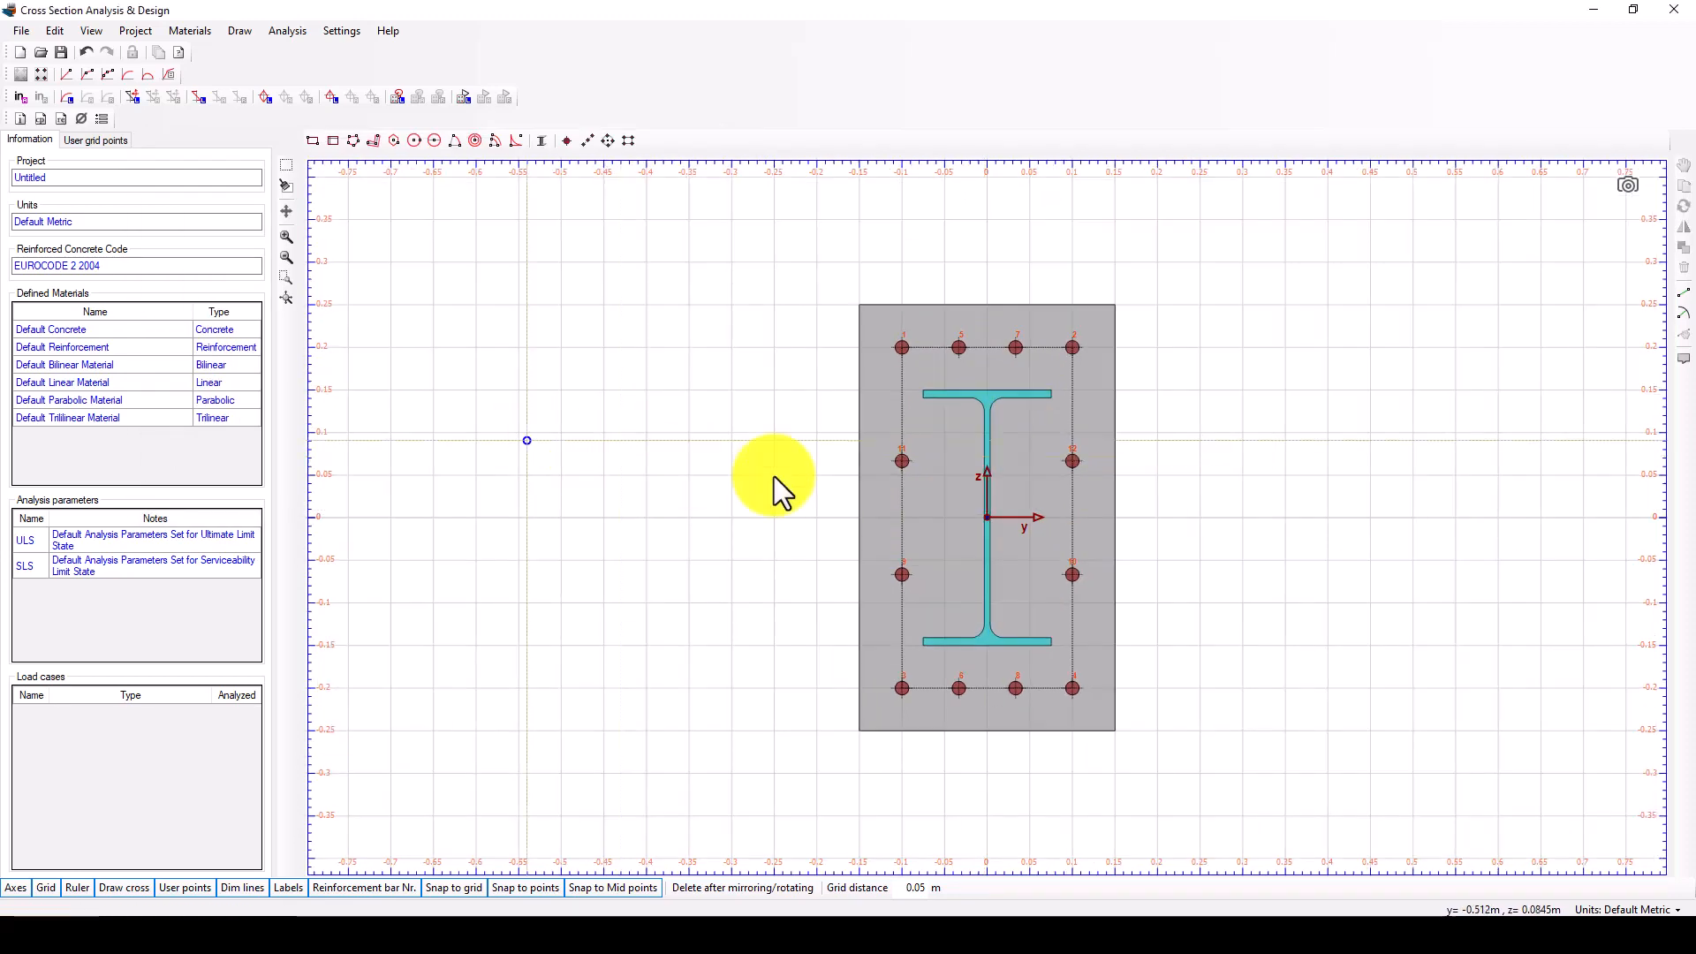
{"action": "scroll", "coordinate": [988, 494], "scroll_direction": "up", "scroll_amount": 1}
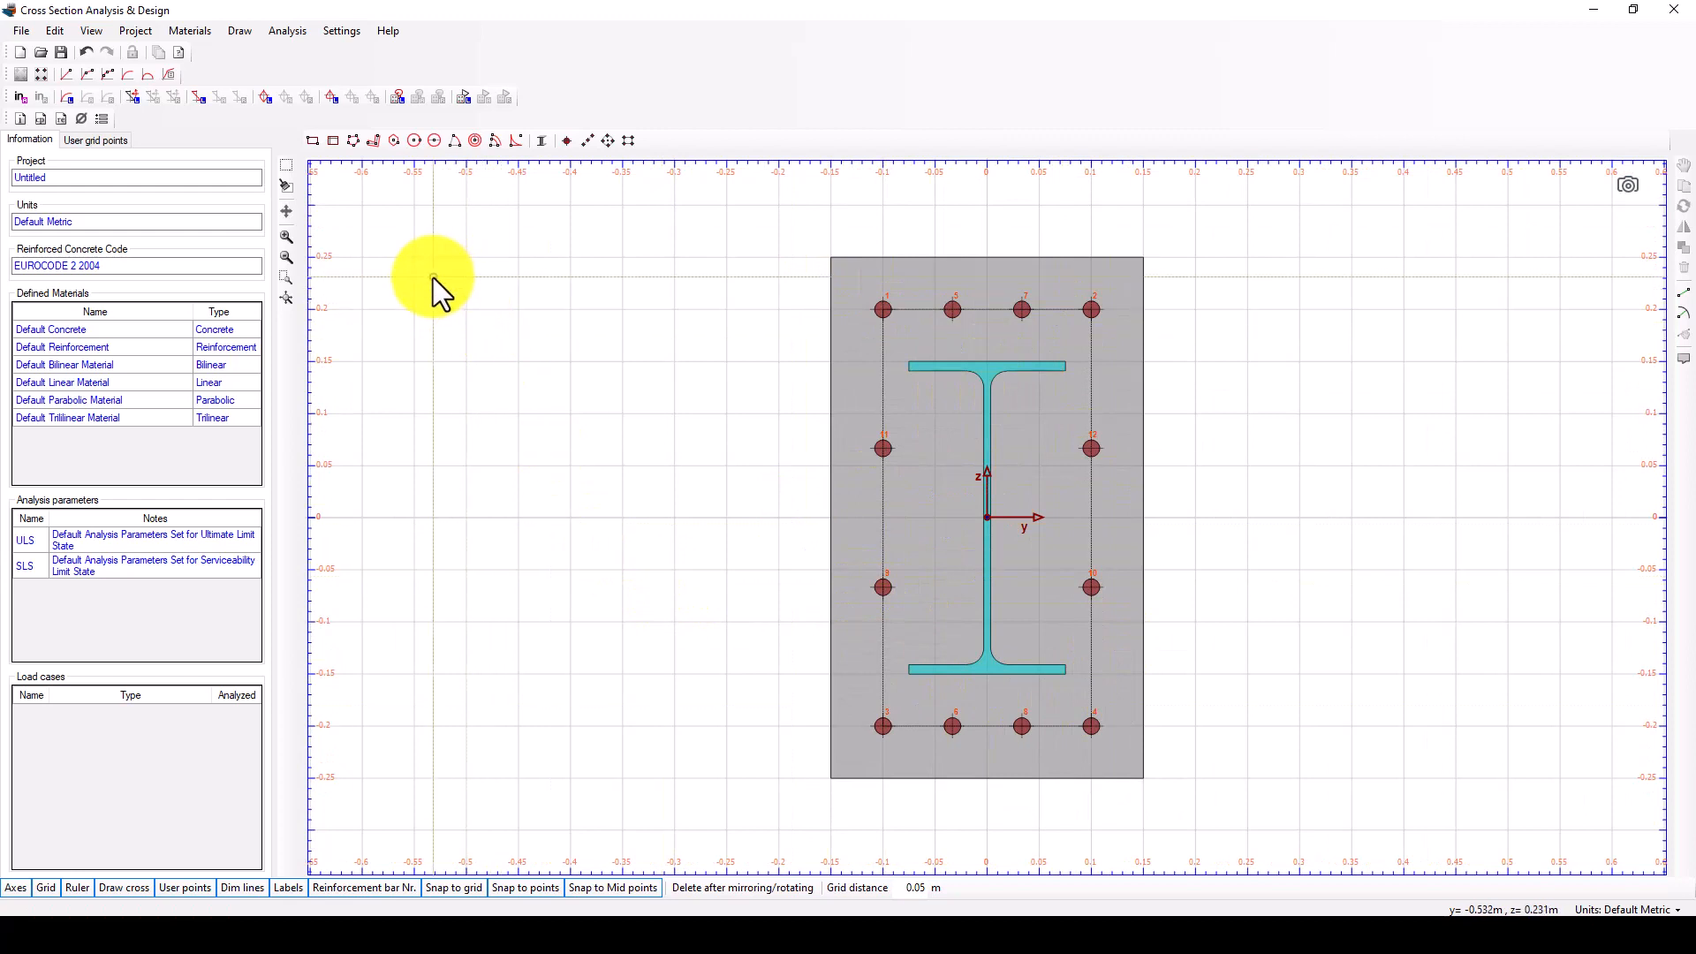
{"action": "scroll", "coordinate": [618, 358], "scroll_direction": "down", "scroll_amount": 1}
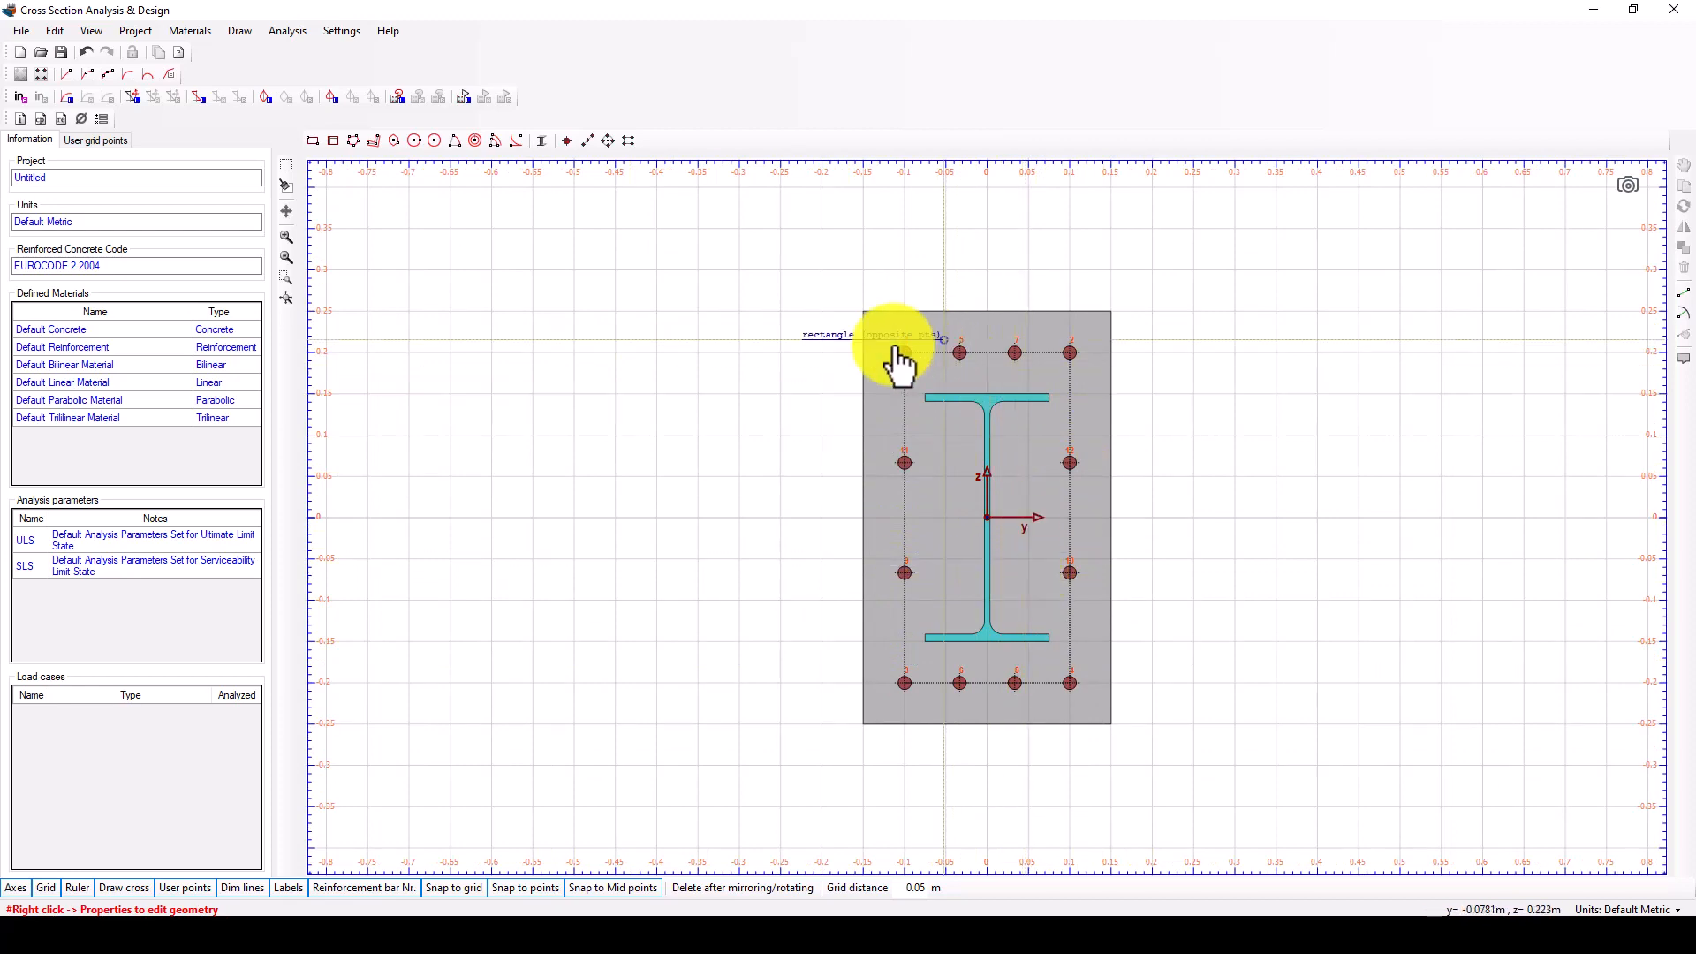
{"action": "scroll", "coordinate": [1106, 464], "scroll_direction": "up", "scroll_amount": 2}
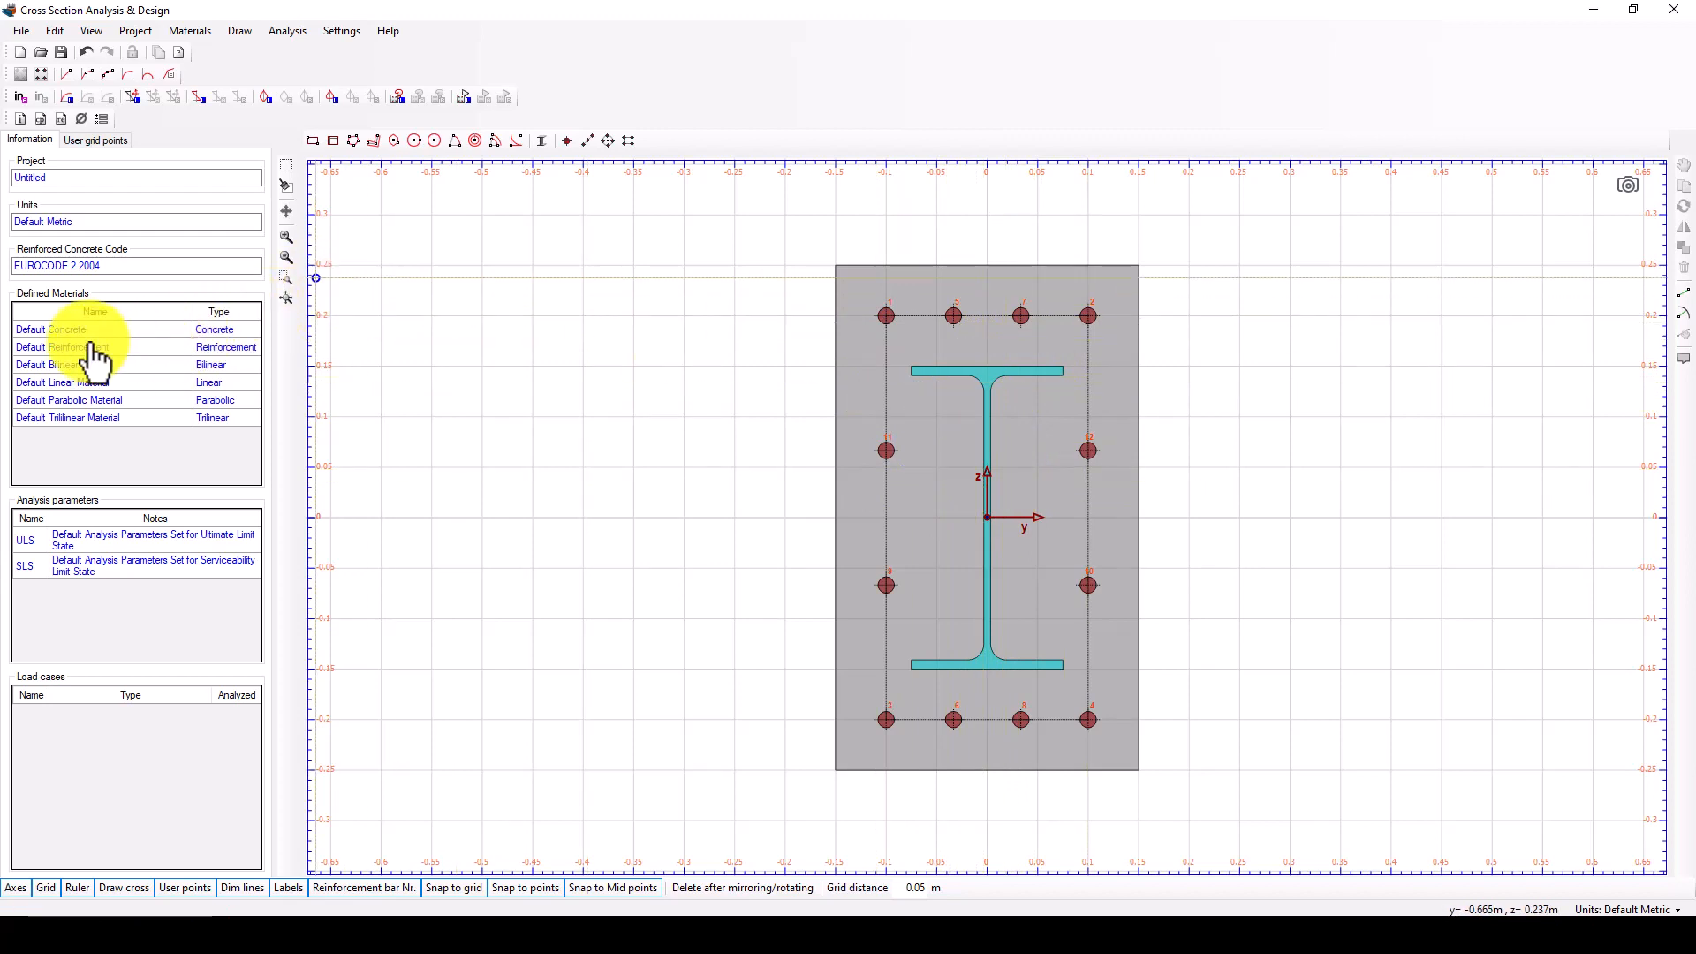
Set the Default Concrete strength to 20 MPa and add the C20/25 grade from the European concrete library.
{"action": "double_click", "coordinate": [224, 329]}
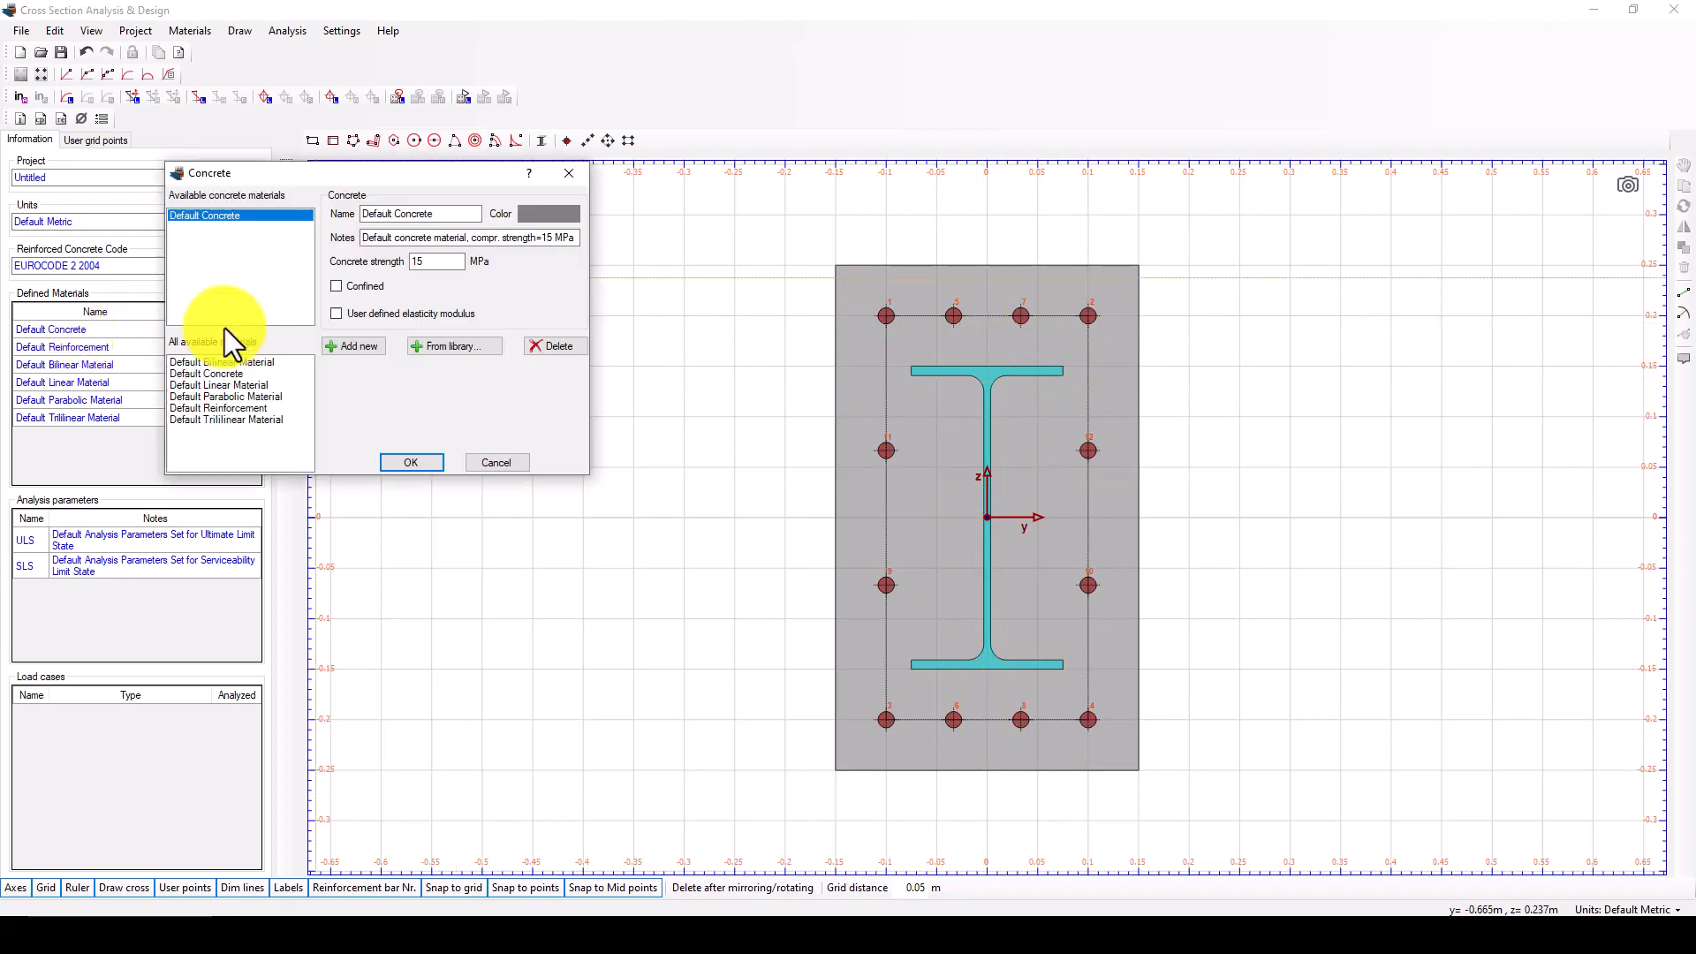
{"action": "double_click", "coordinate": [439, 263]}
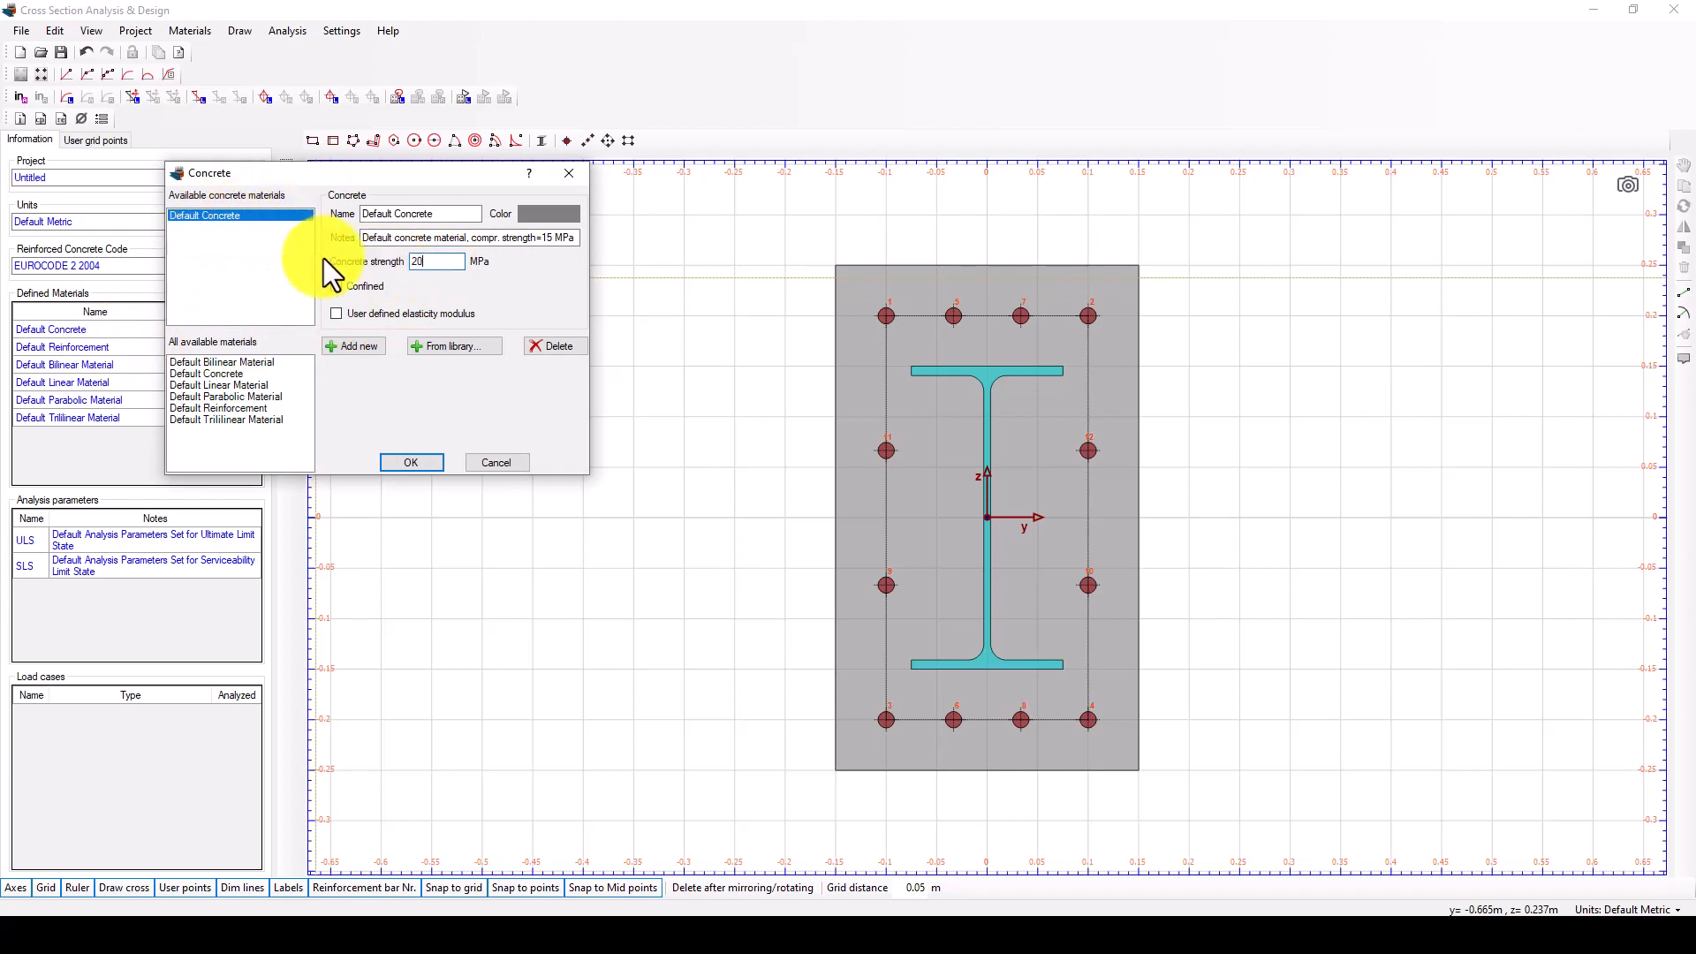
{"action": "left_click", "coordinate": [448, 346]}
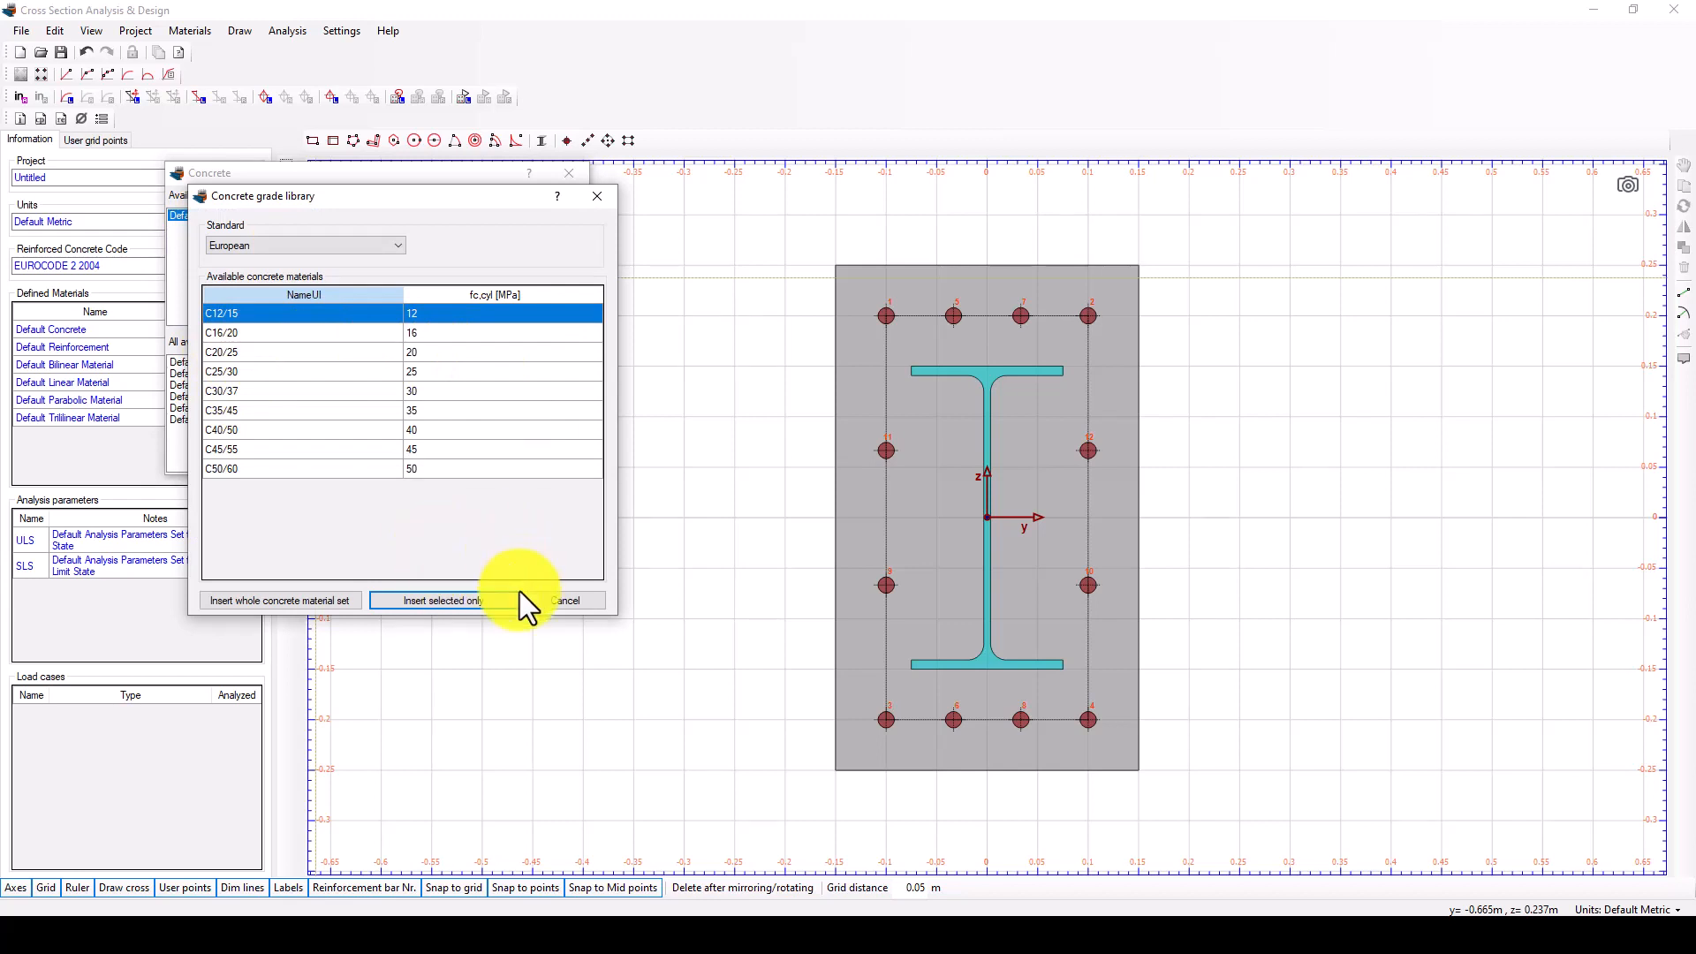
{"action": "left_click", "coordinate": [338, 356]}
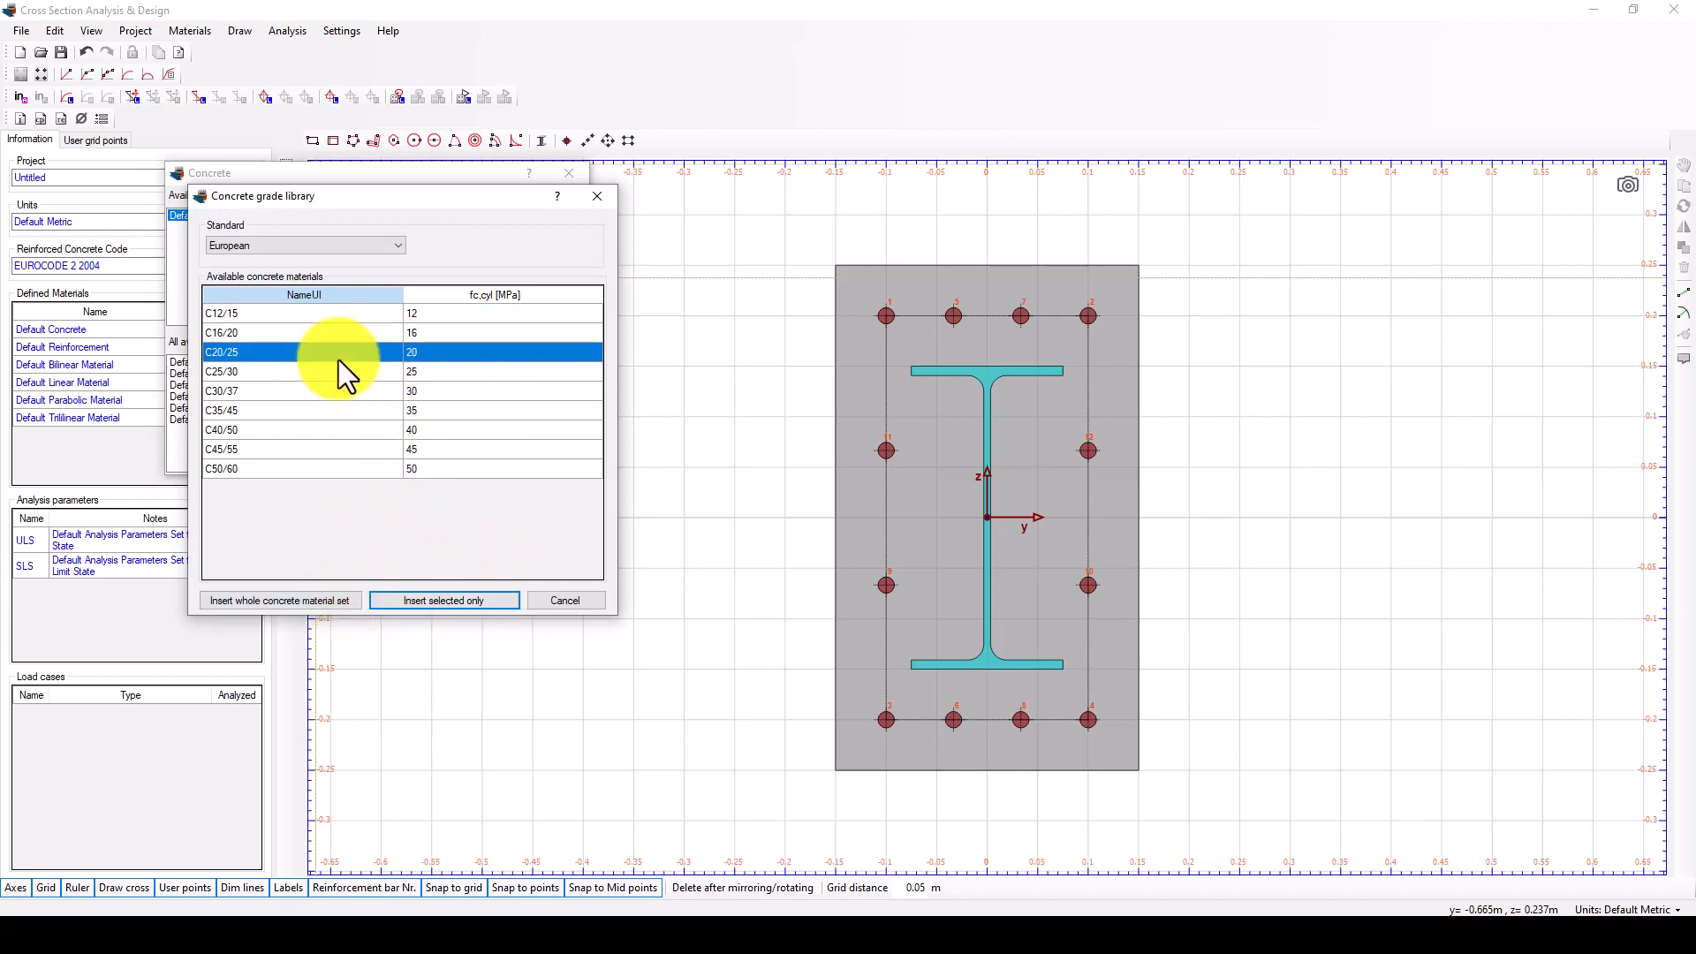
{"action": "left_click", "coordinate": [410, 601]}
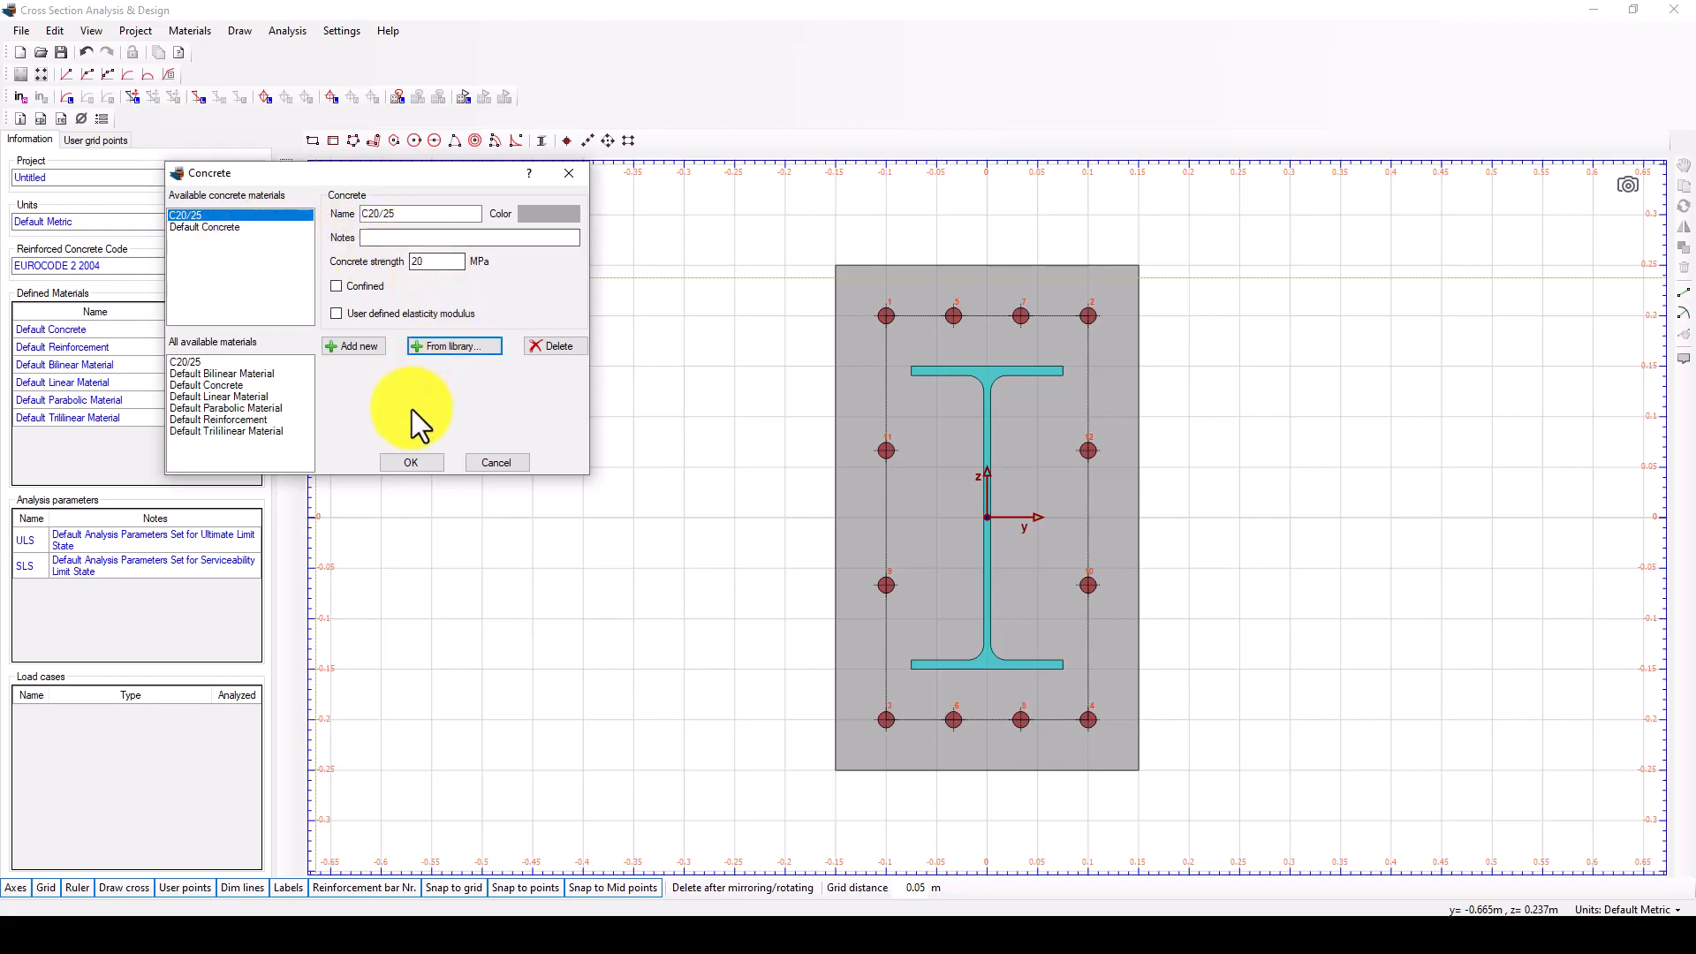
{"action": "left_click", "coordinate": [411, 460]}
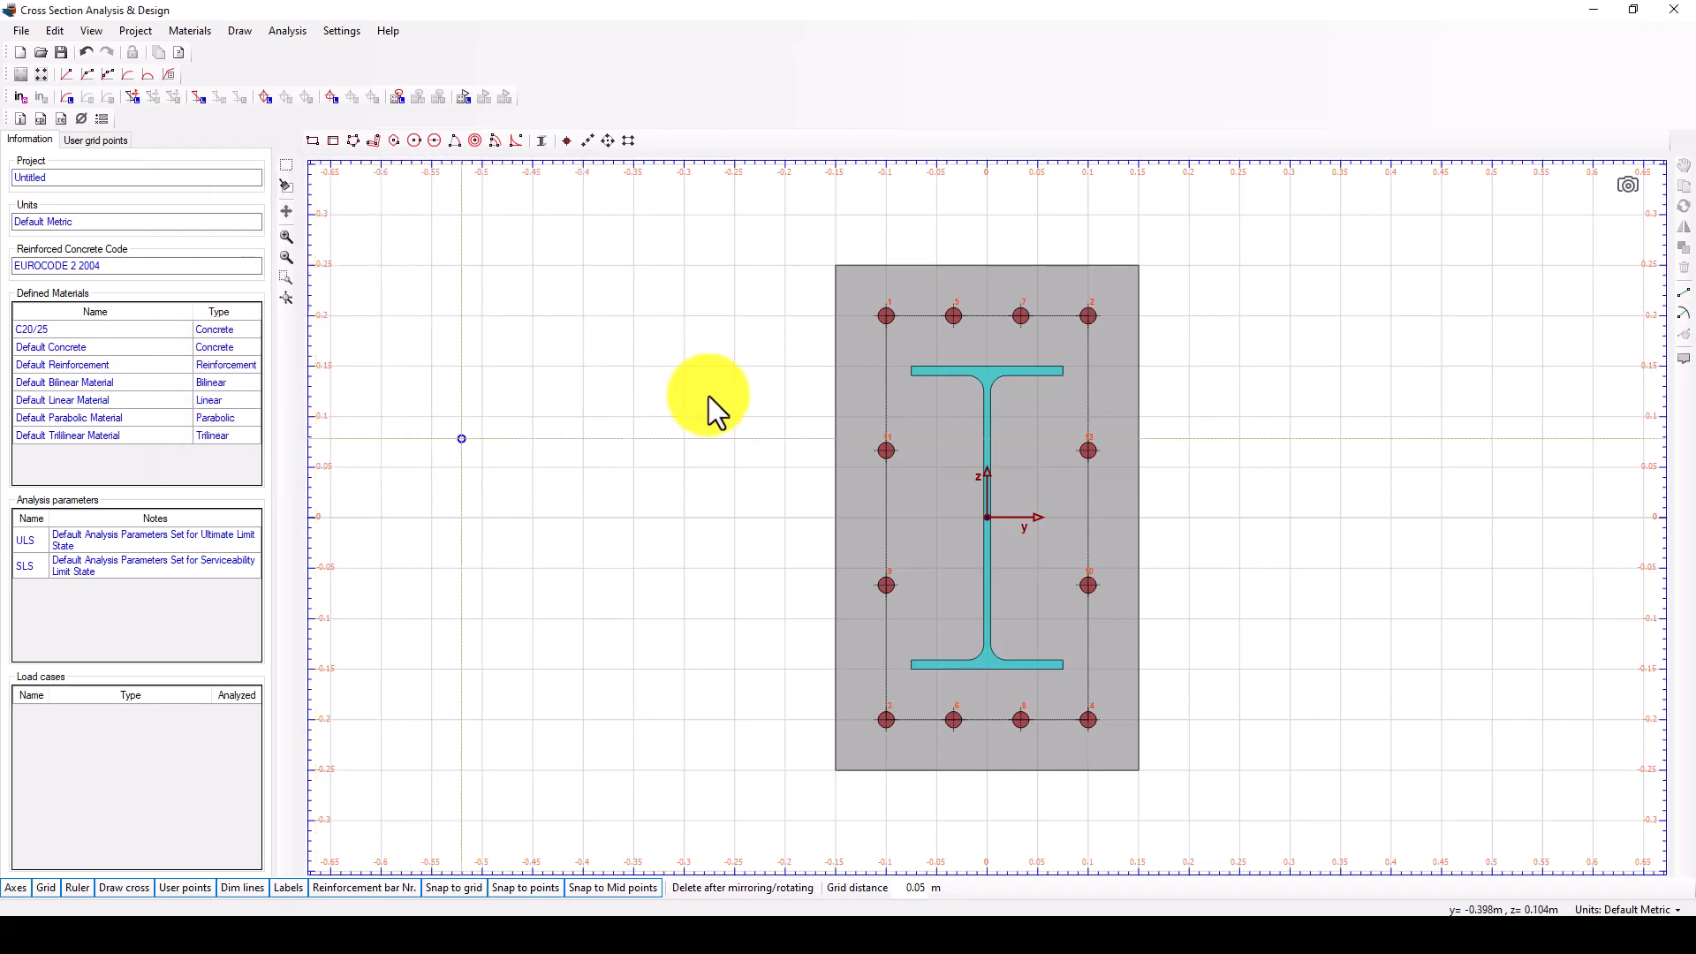
Assign the C20/25 material to the concrete rectangle.
{"action": "left_click", "coordinate": [894, 286]}
{"action": "right_click", "coordinate": [908, 298]}
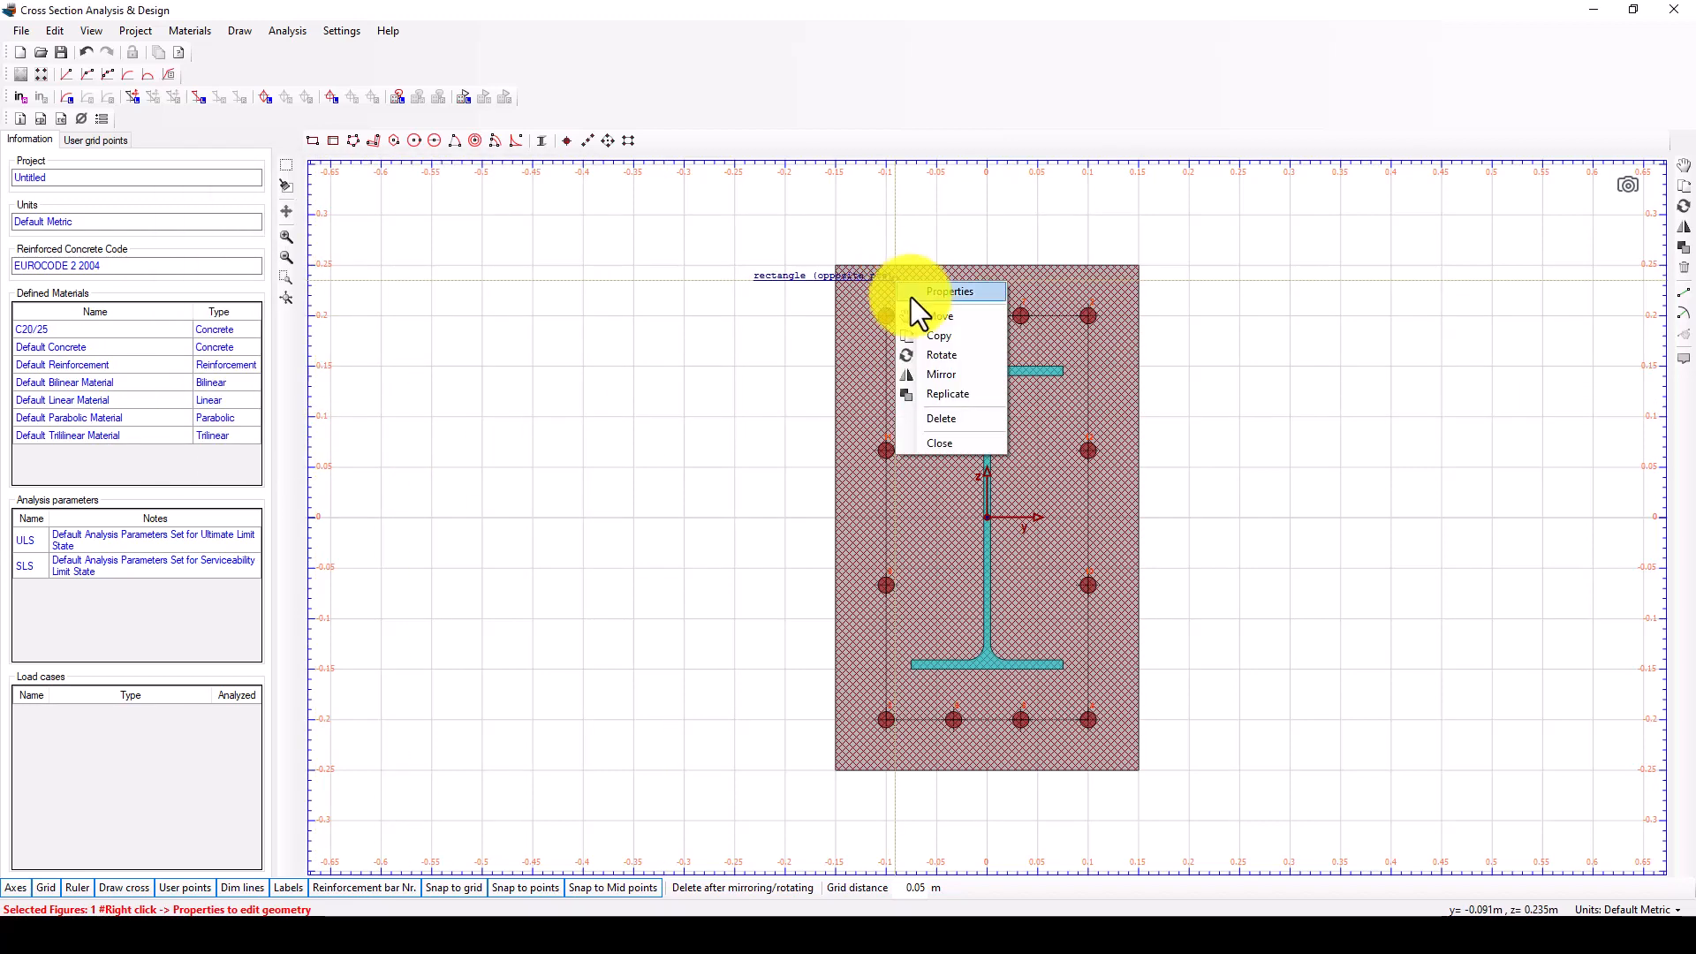
{"action": "left_click", "coordinate": [924, 299]}
{"action": "left_click", "coordinate": [289, 334]}
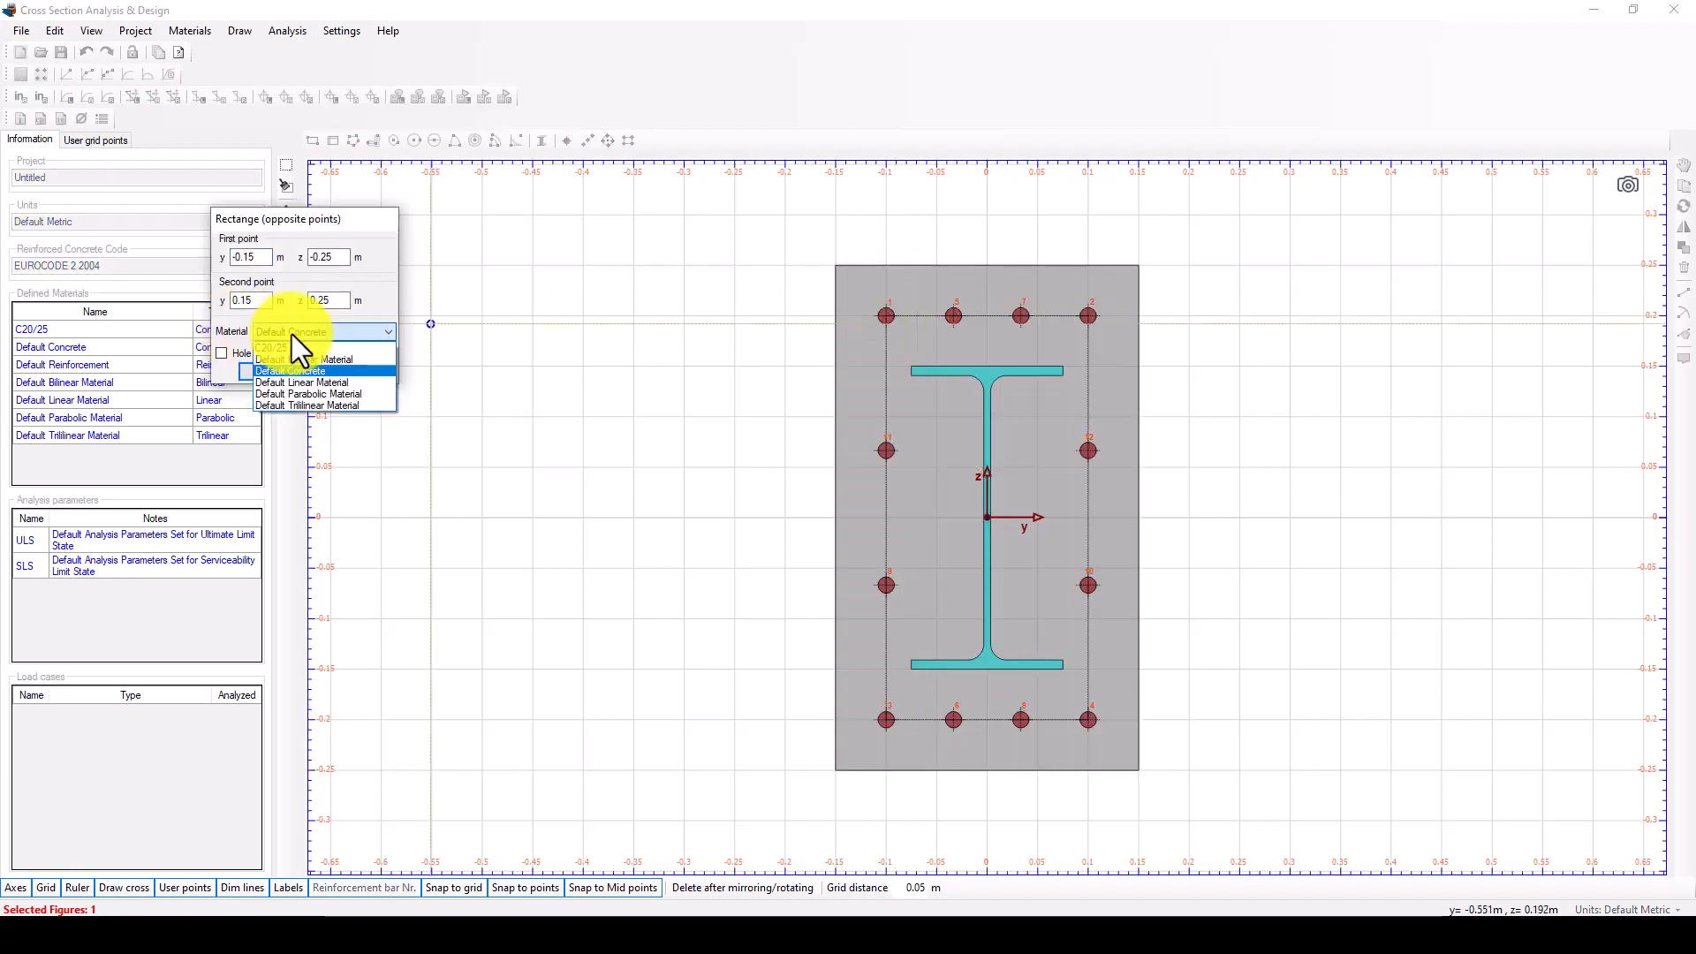
{"action": "left_click", "coordinate": [296, 350]}
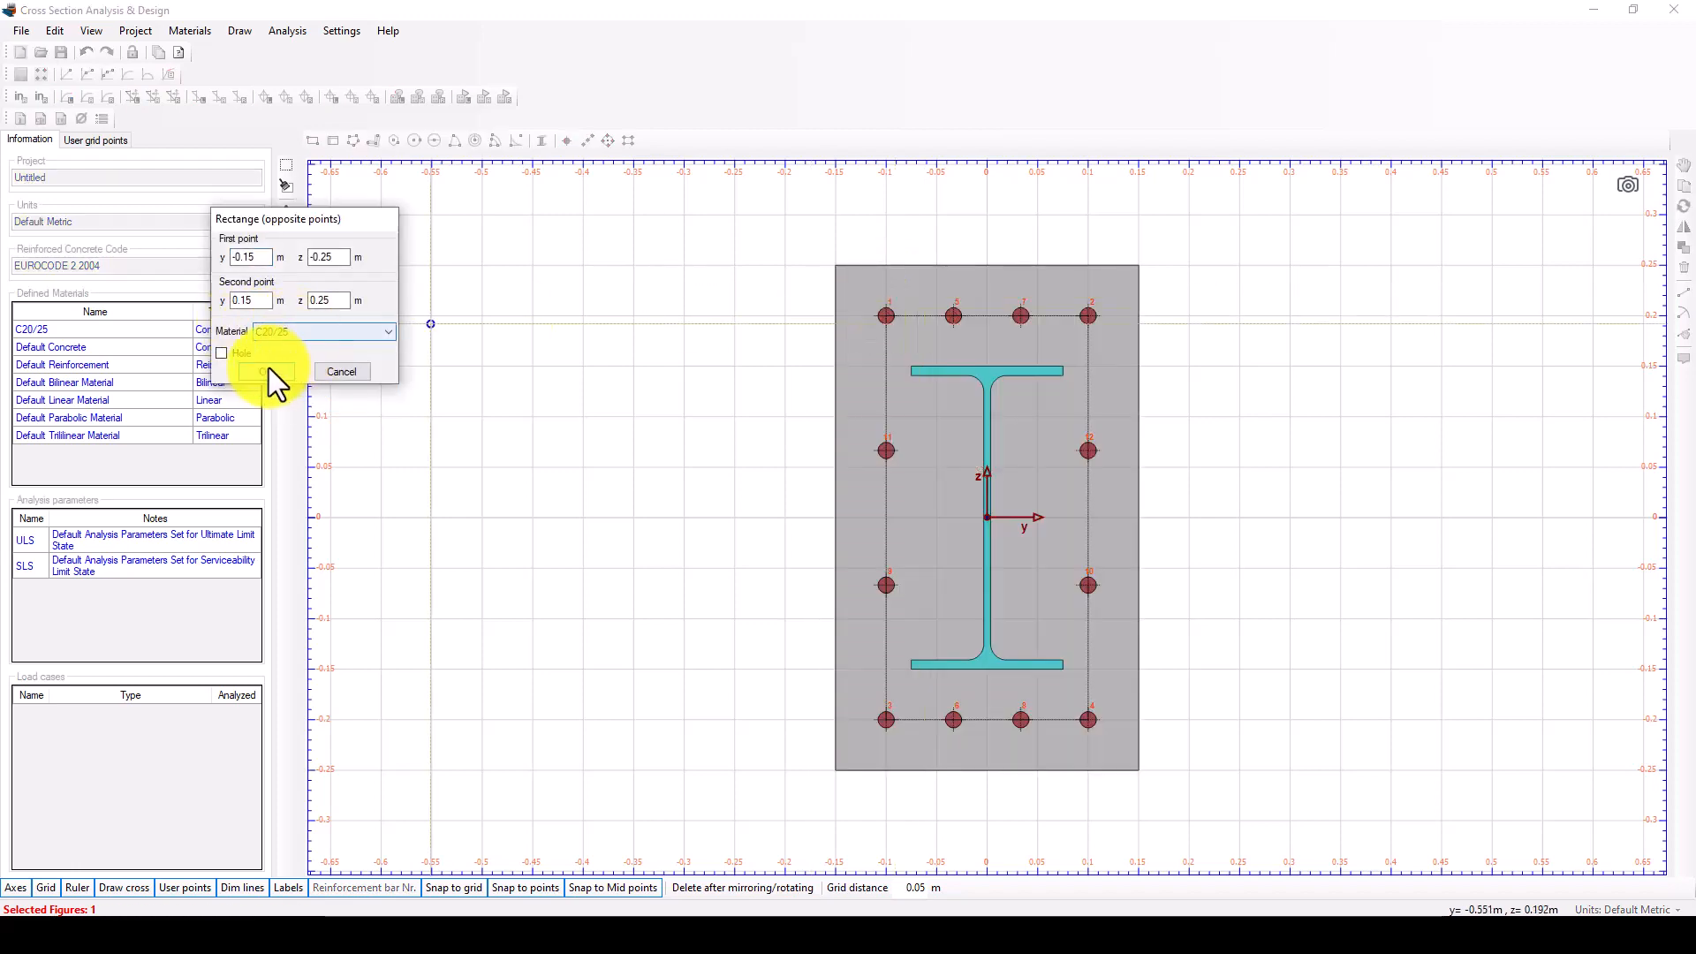
{"action": "left_click", "coordinate": [283, 368]}
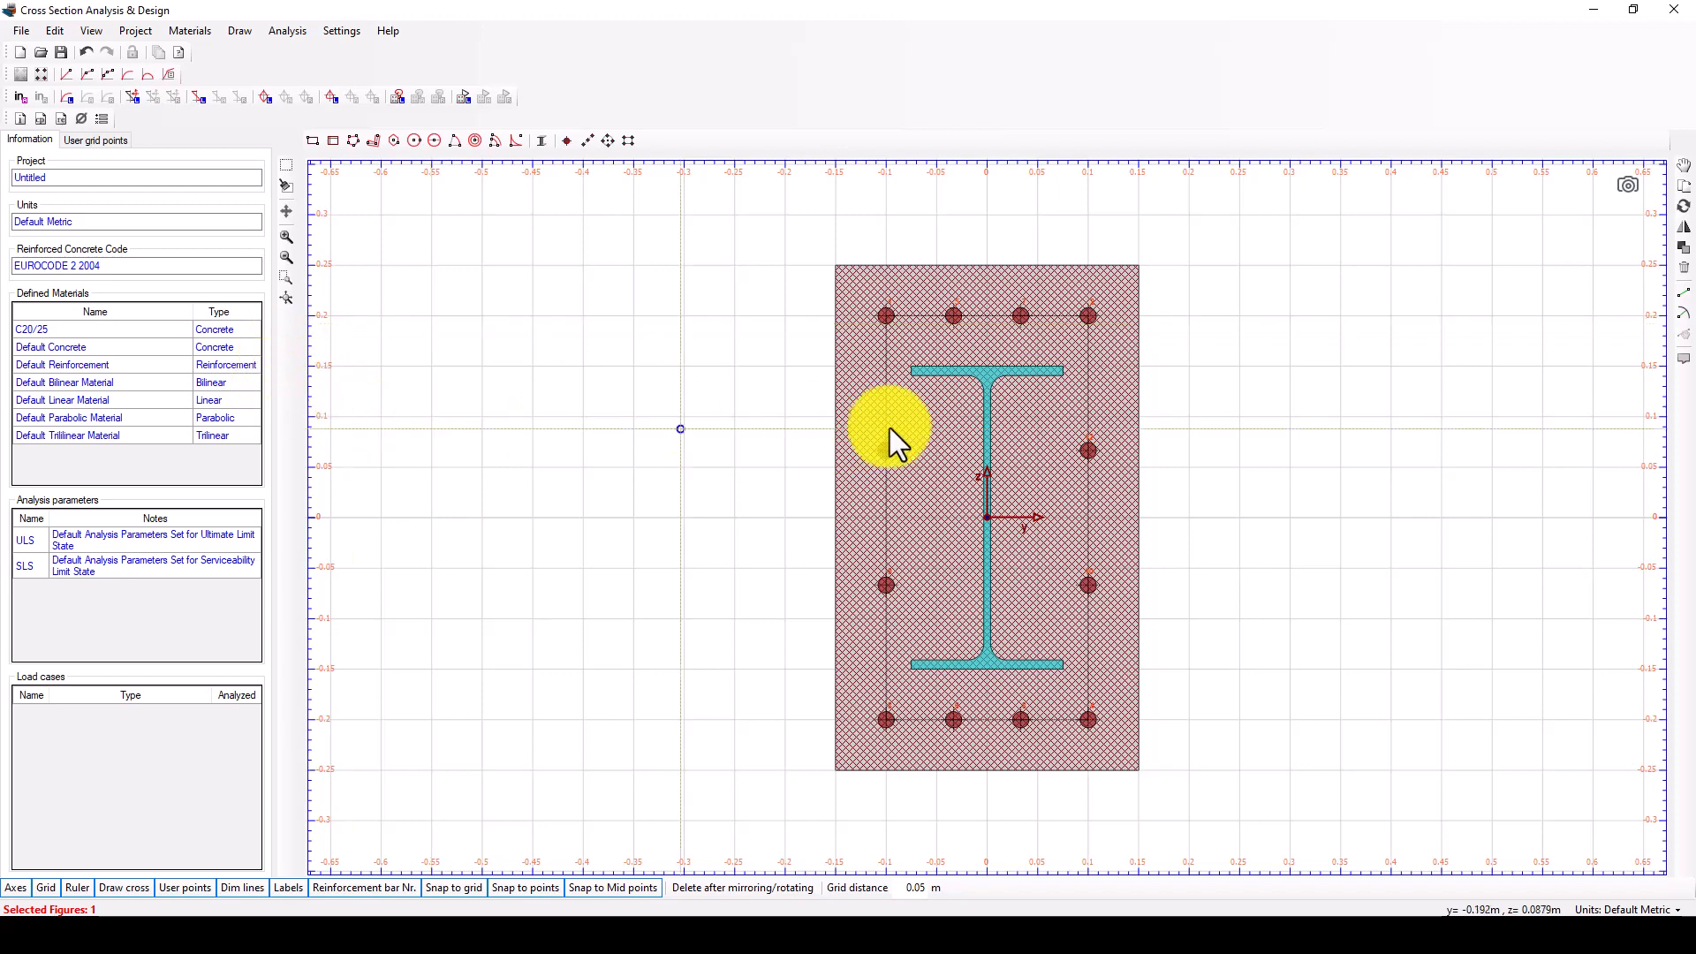
Edit Default Bilinear Material, setting E1 pos to 200 GPa and the positive yield strain ey to 0.0012.
{"action": "double_click", "coordinate": [209, 385]}
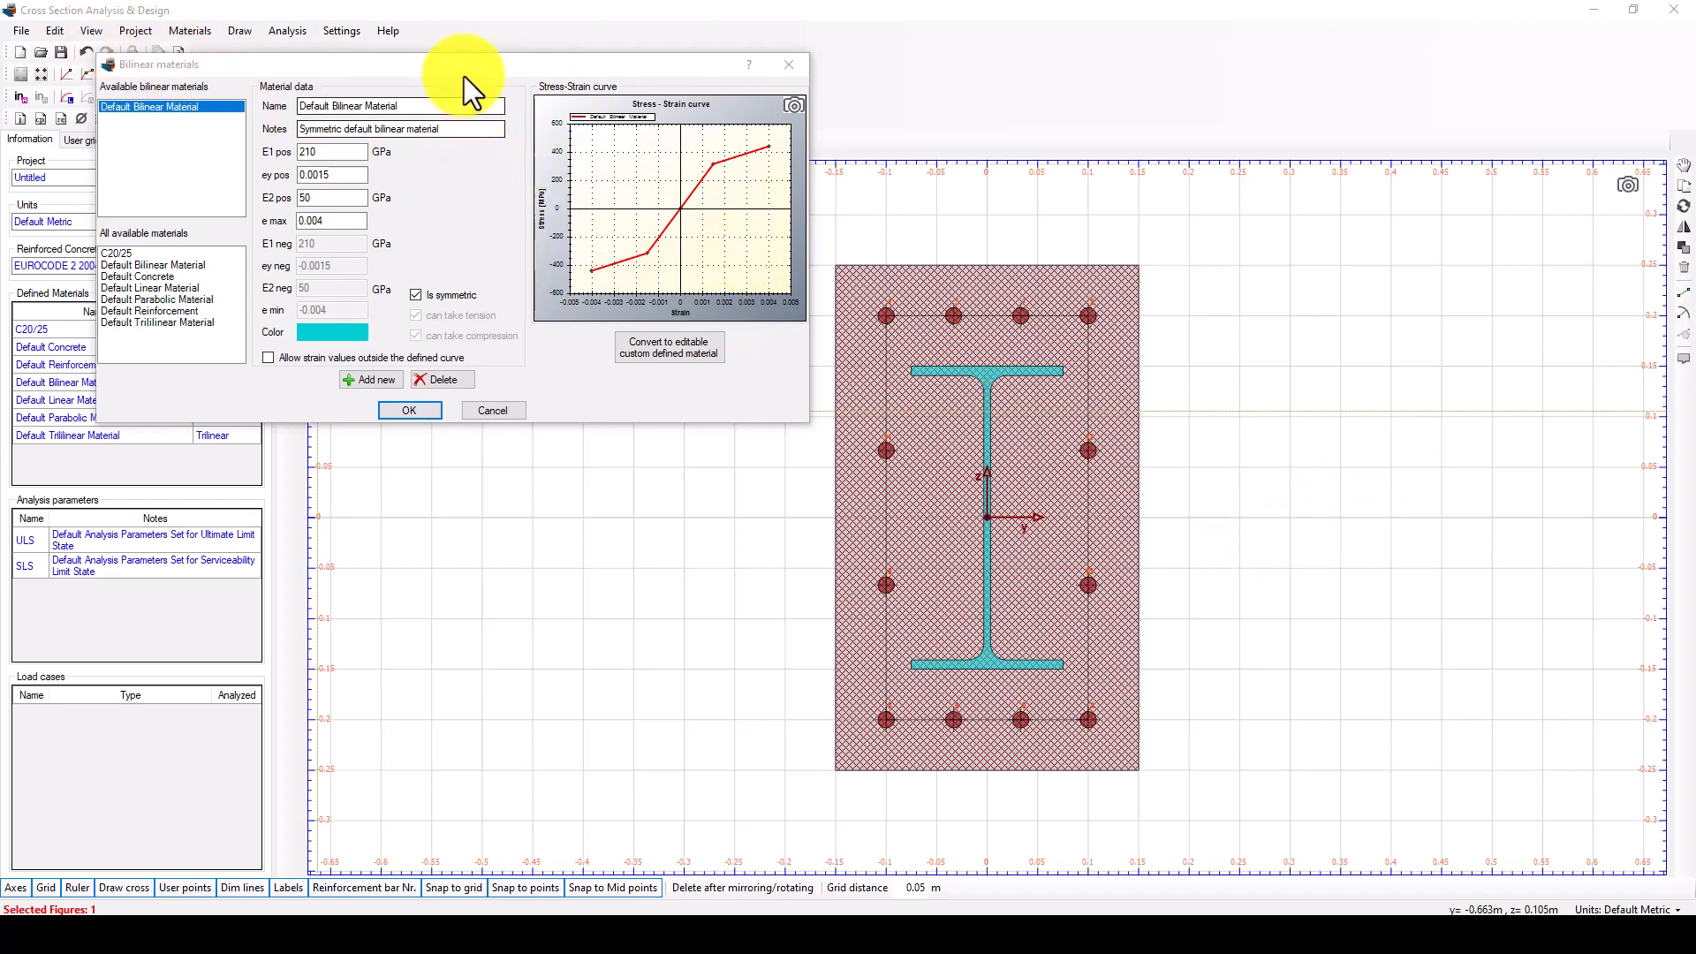
{"action": "left_click_drag", "start_coordinate": [464, 76], "coordinate": [469, 116]}
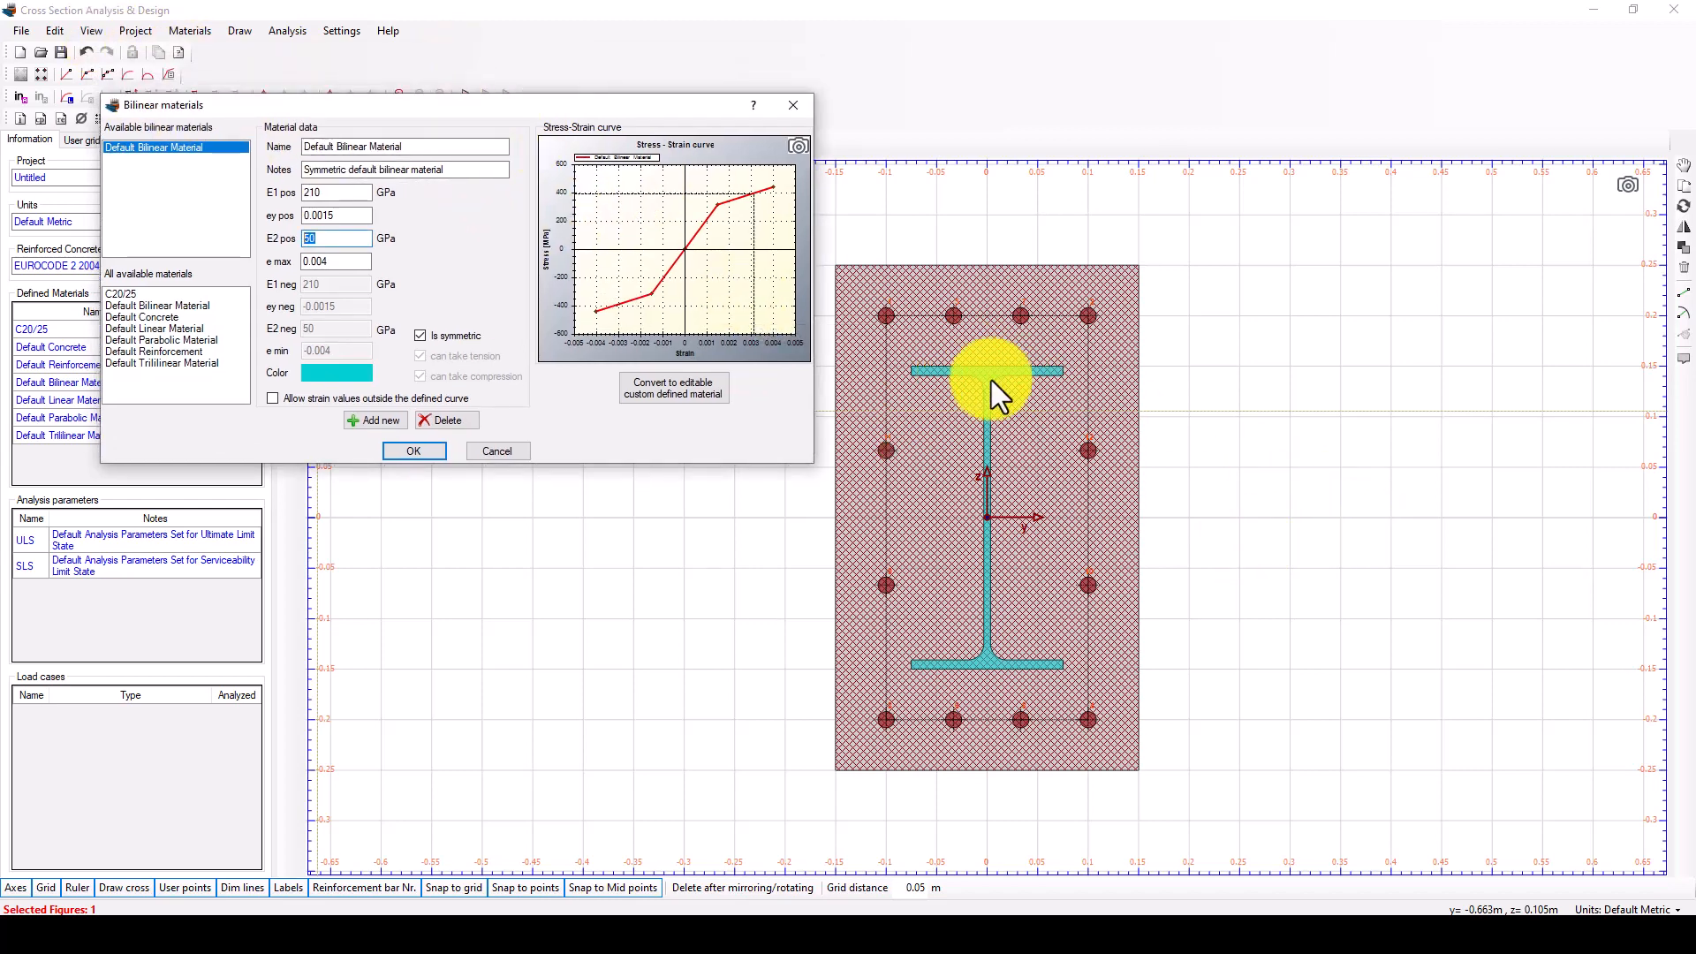
{"action": "double_click", "coordinate": [309, 191]}
{"action": "mouse_move", "coordinate": [338, 195]}
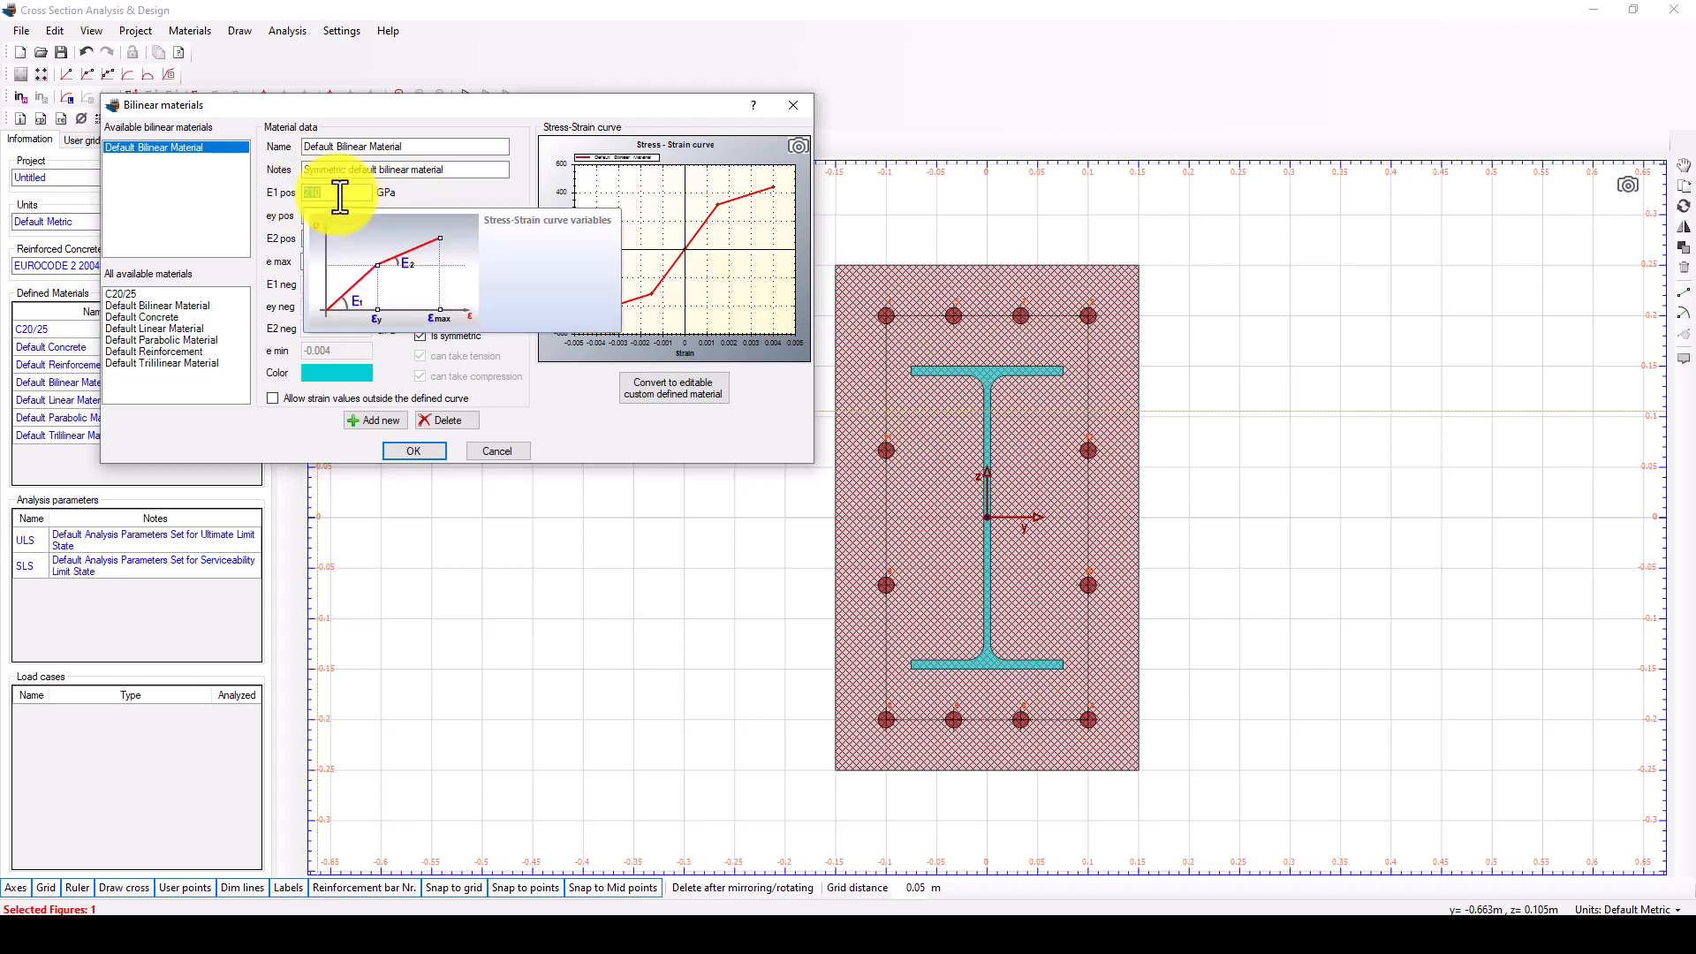
{"action": "type", "text": "200"}
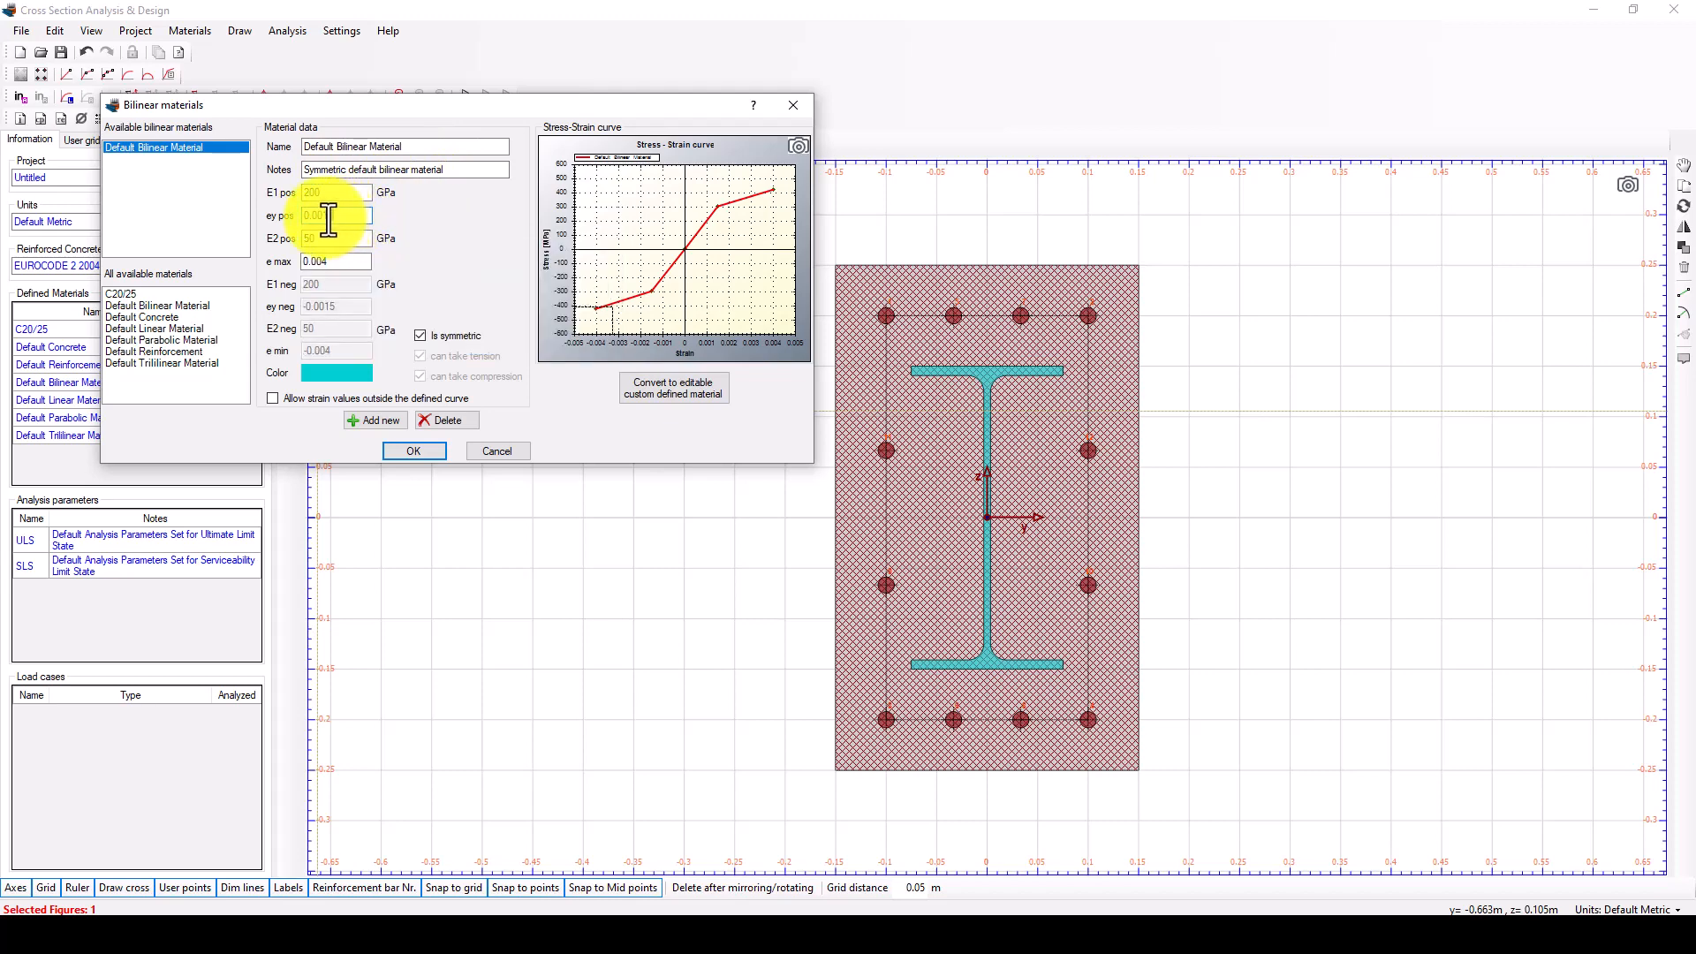
{"action": "left_click", "coordinate": [354, 218]}
{"action": "key", "text": "BackSpace"}
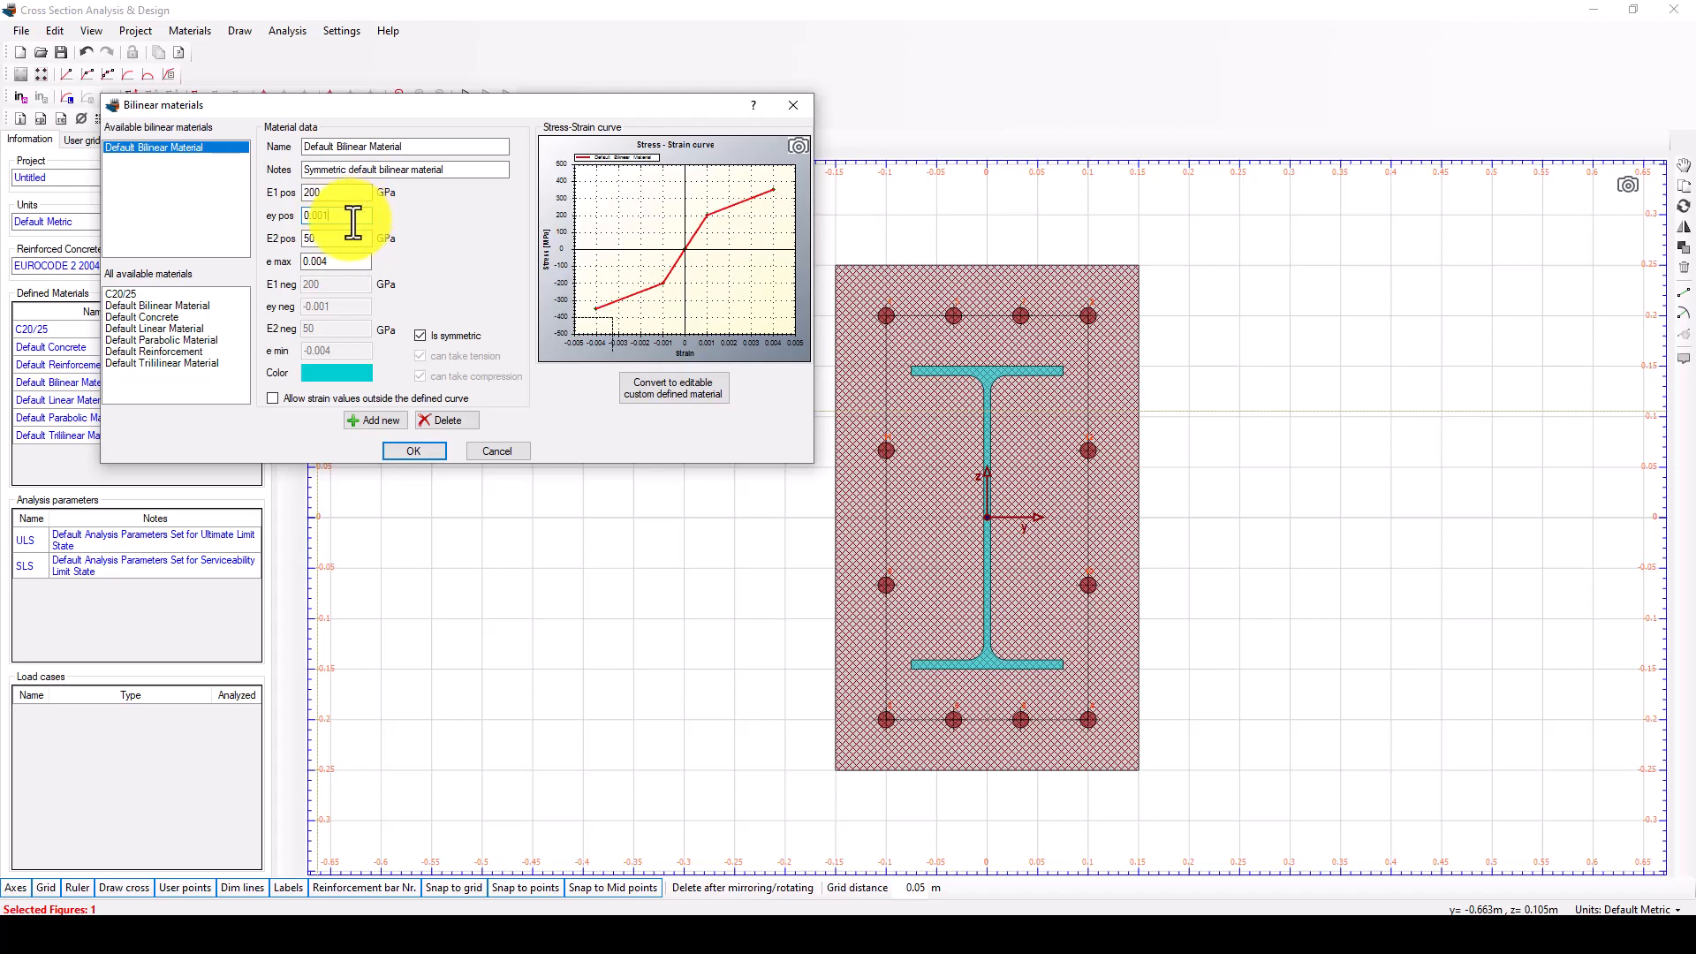
{"action": "type", "text": "2"}
Review the bilinear material's E1 and e max values, switch its symmetric option off and on again, and accept the material.
{"action": "left_click", "coordinate": [334, 193]}
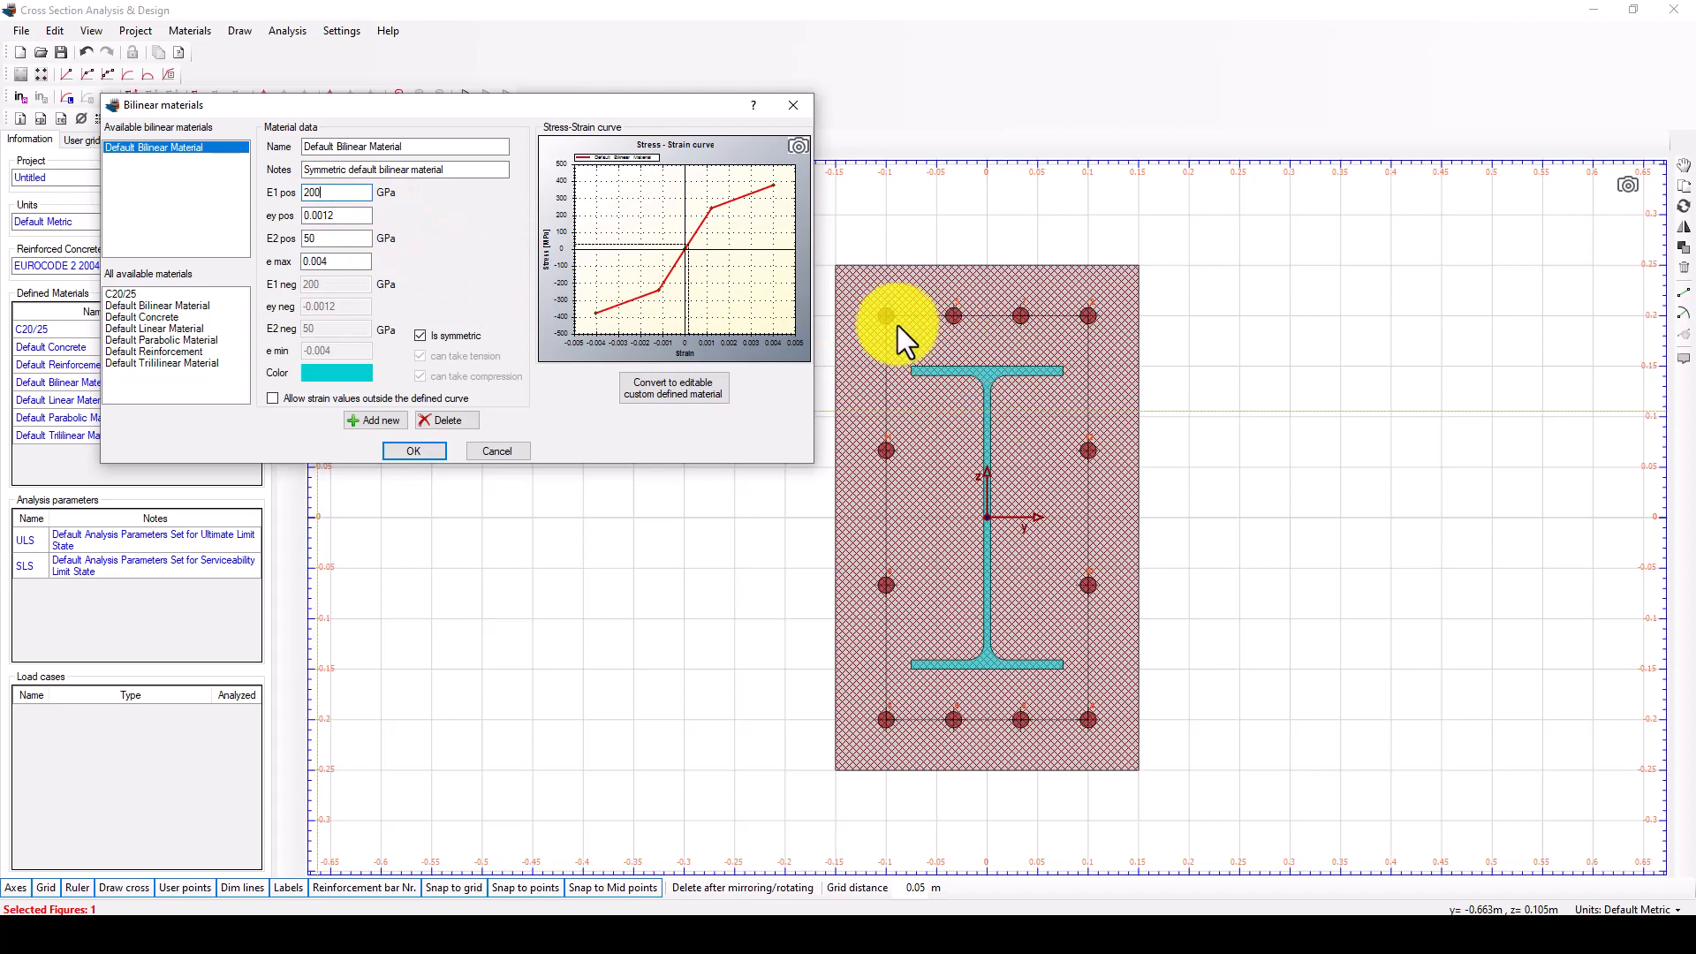
{"action": "mouse_move", "coordinate": [336, 190]}
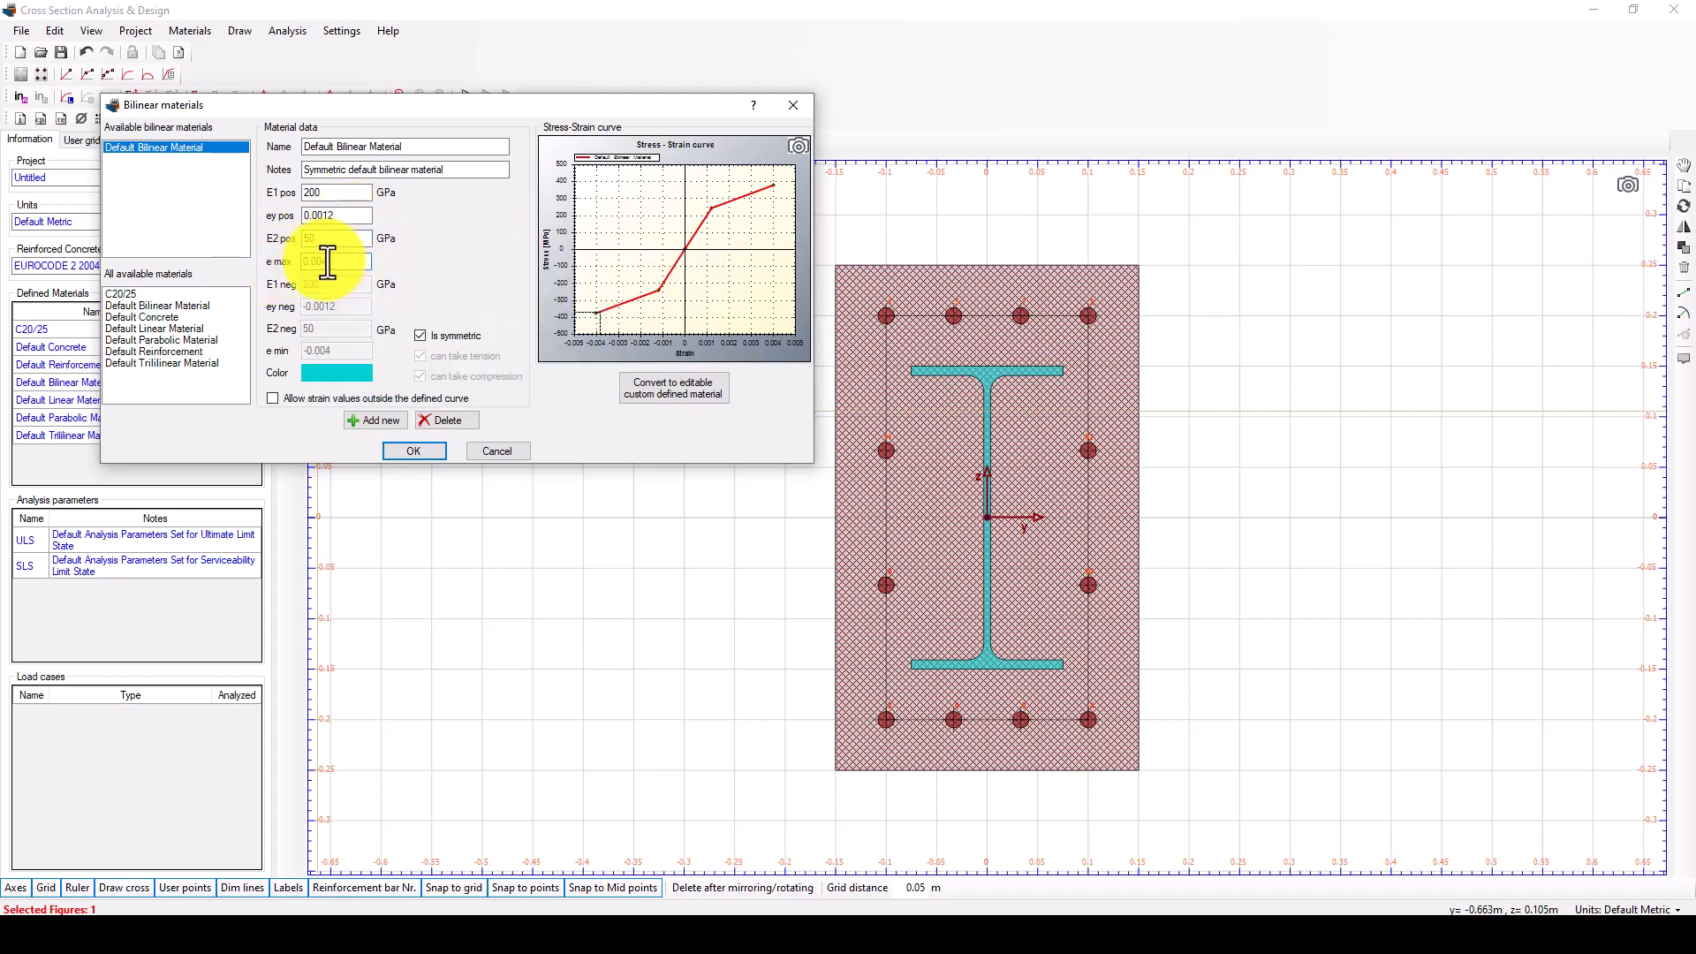
{"action": "left_click_drag", "start_coordinate": [328, 262], "coordinate": [309, 261]}
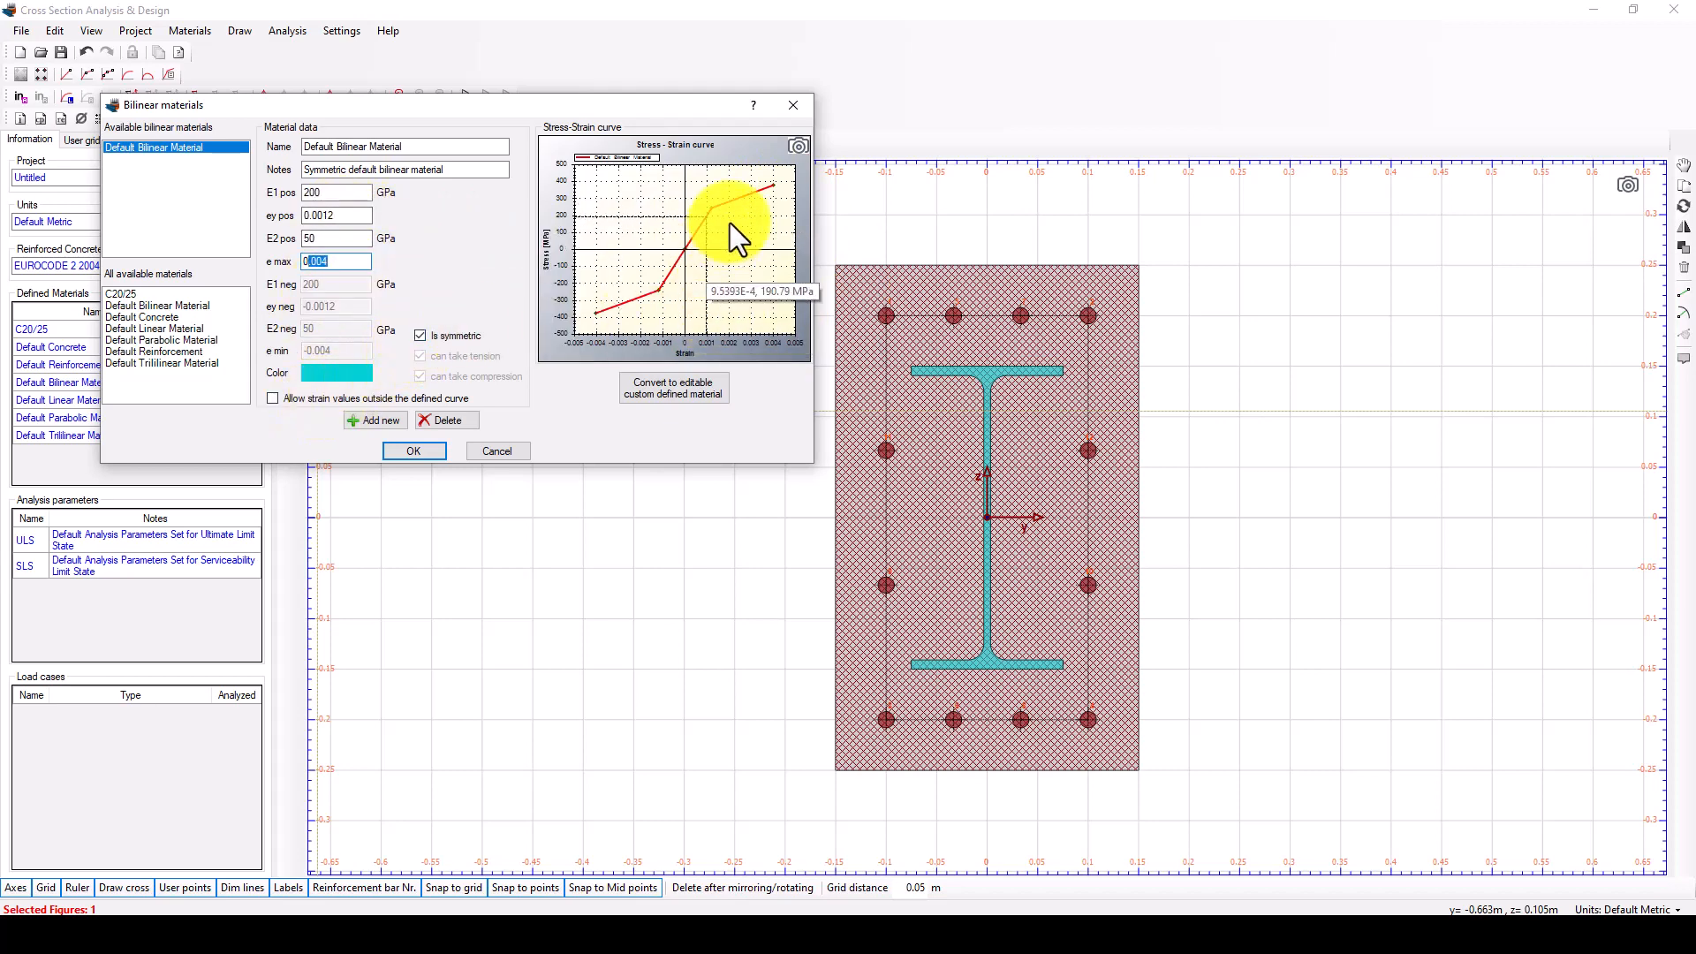
{"action": "left_click", "coordinate": [420, 337]}
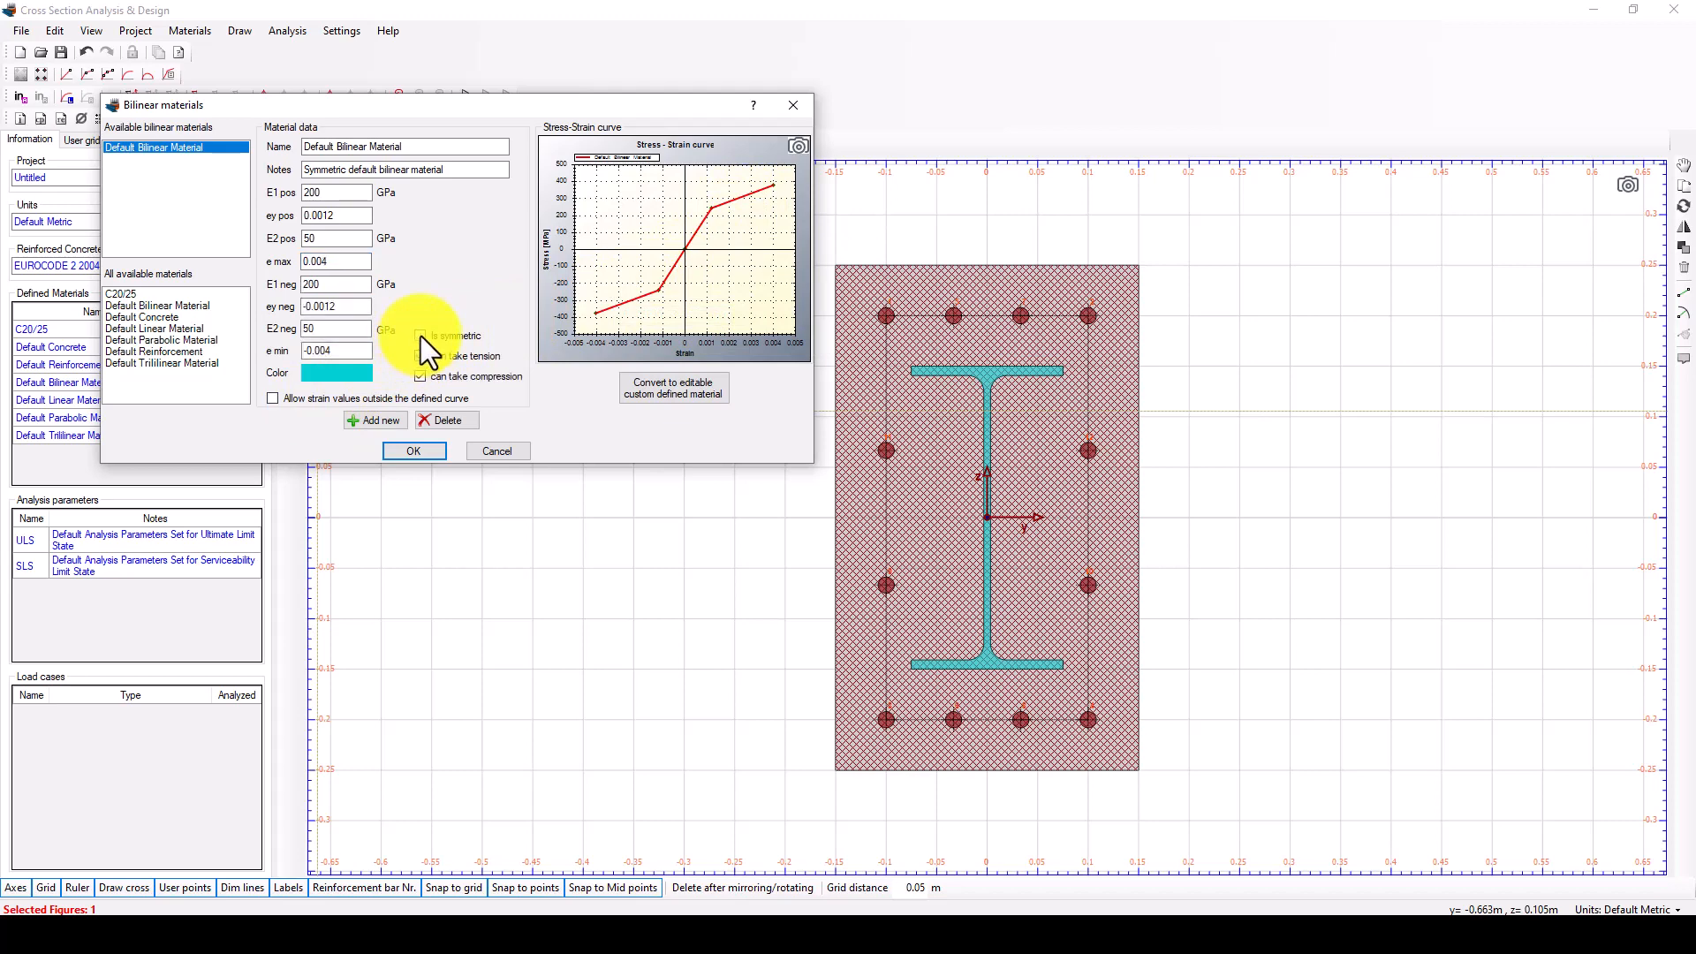
{"action": "left_click", "coordinate": [421, 336]}
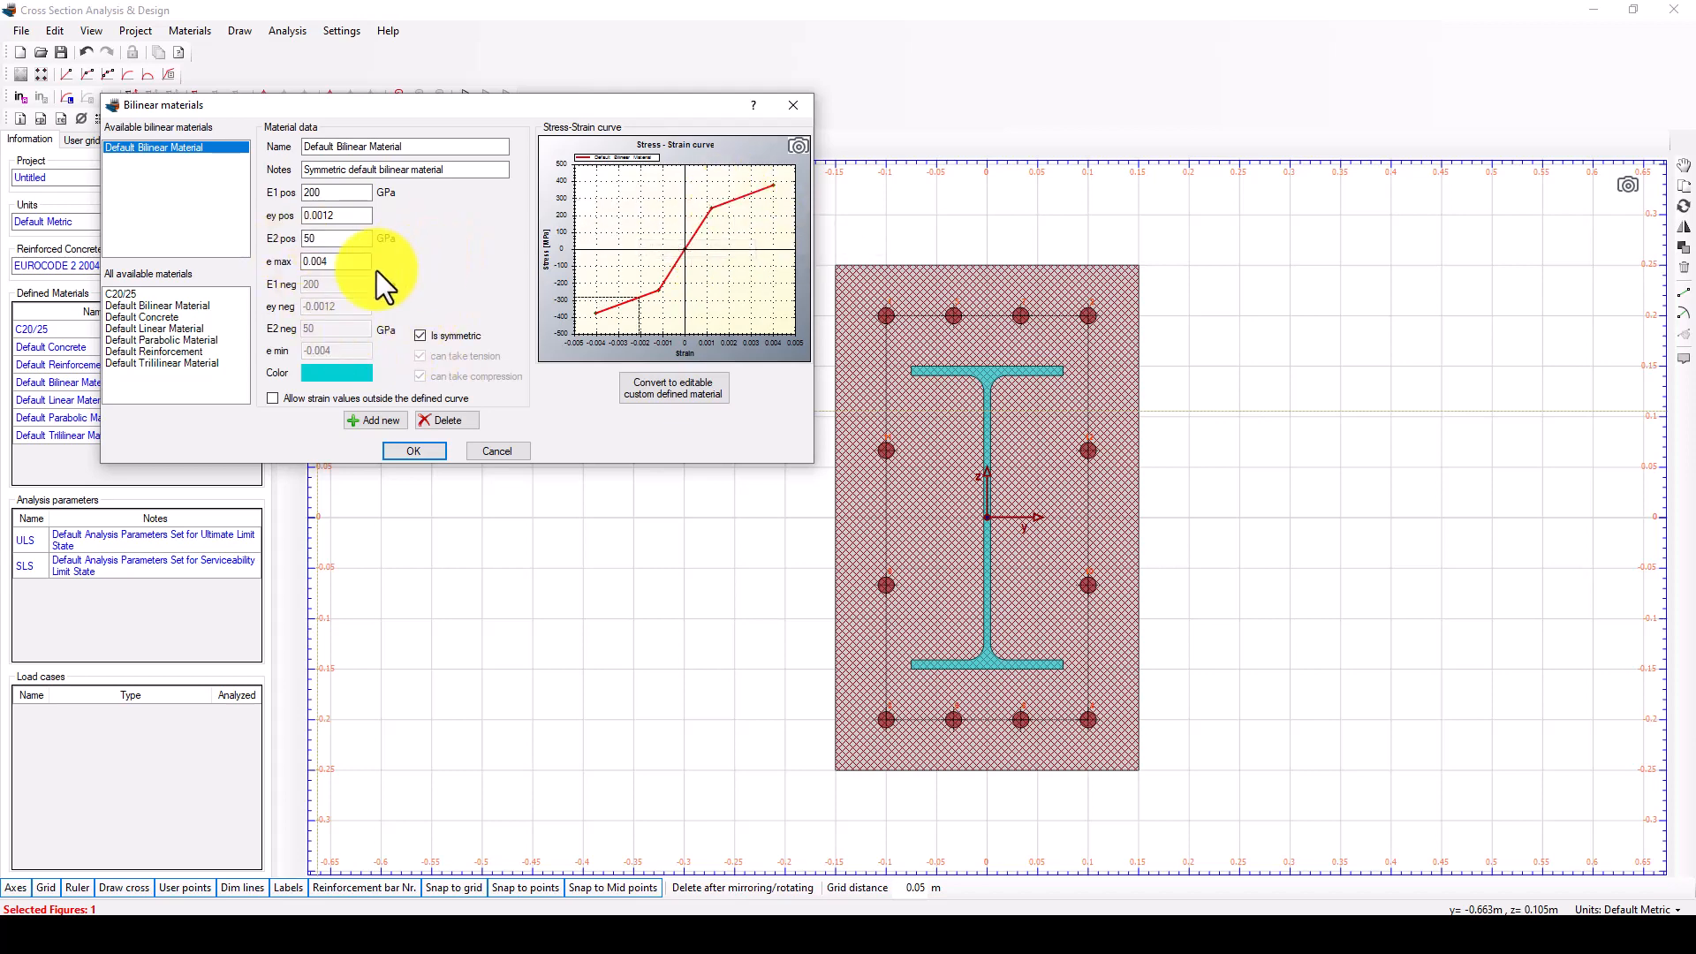
{"action": "left_click", "coordinate": [413, 451]}
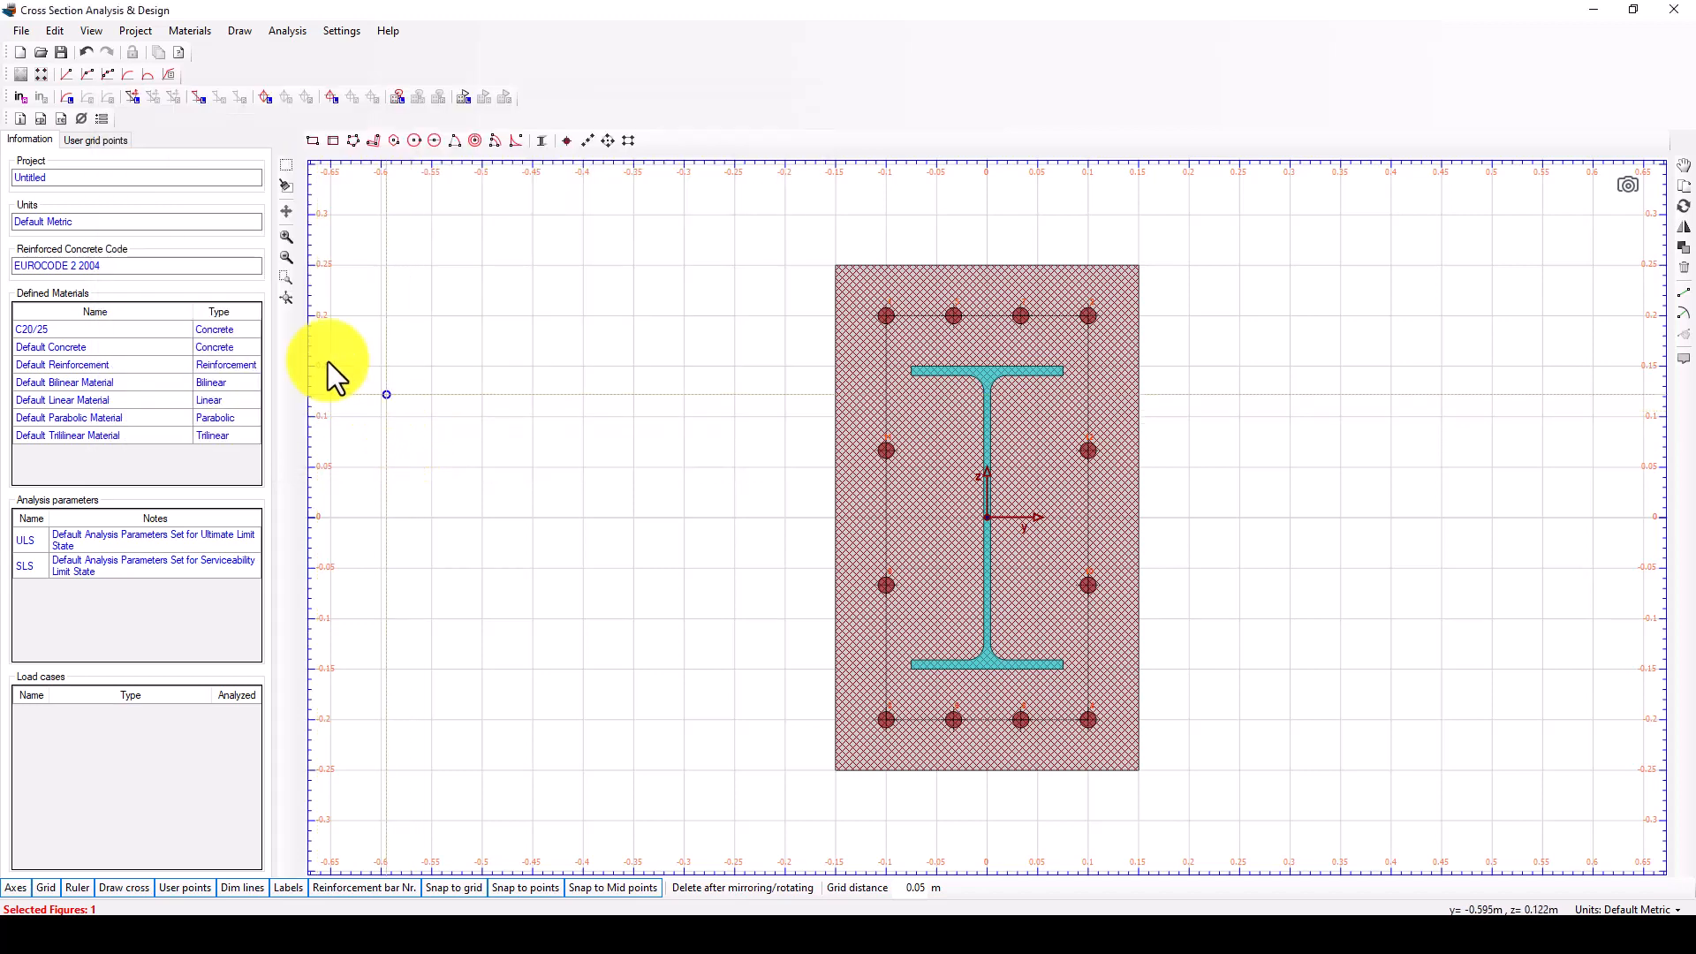
Open the Default Reinforcement material and review its name and yield stress.
{"action": "double_click", "coordinate": [204, 366]}
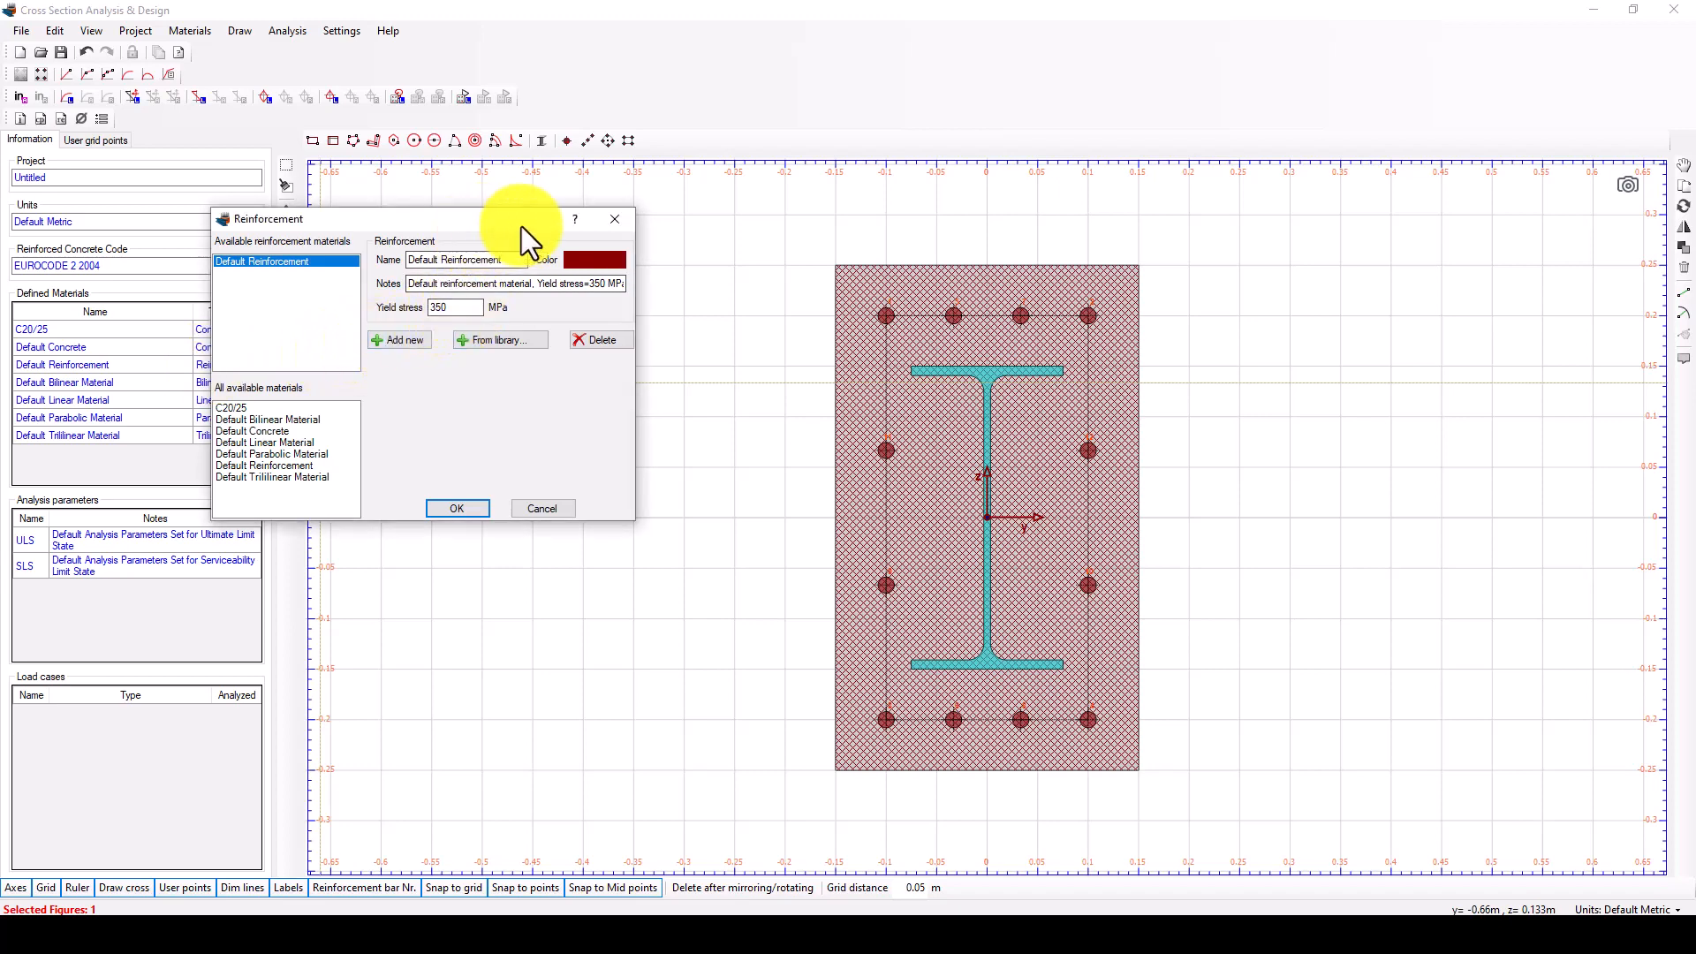
{"action": "left_click_drag", "start_coordinate": [521, 223], "coordinate": [619, 222]}
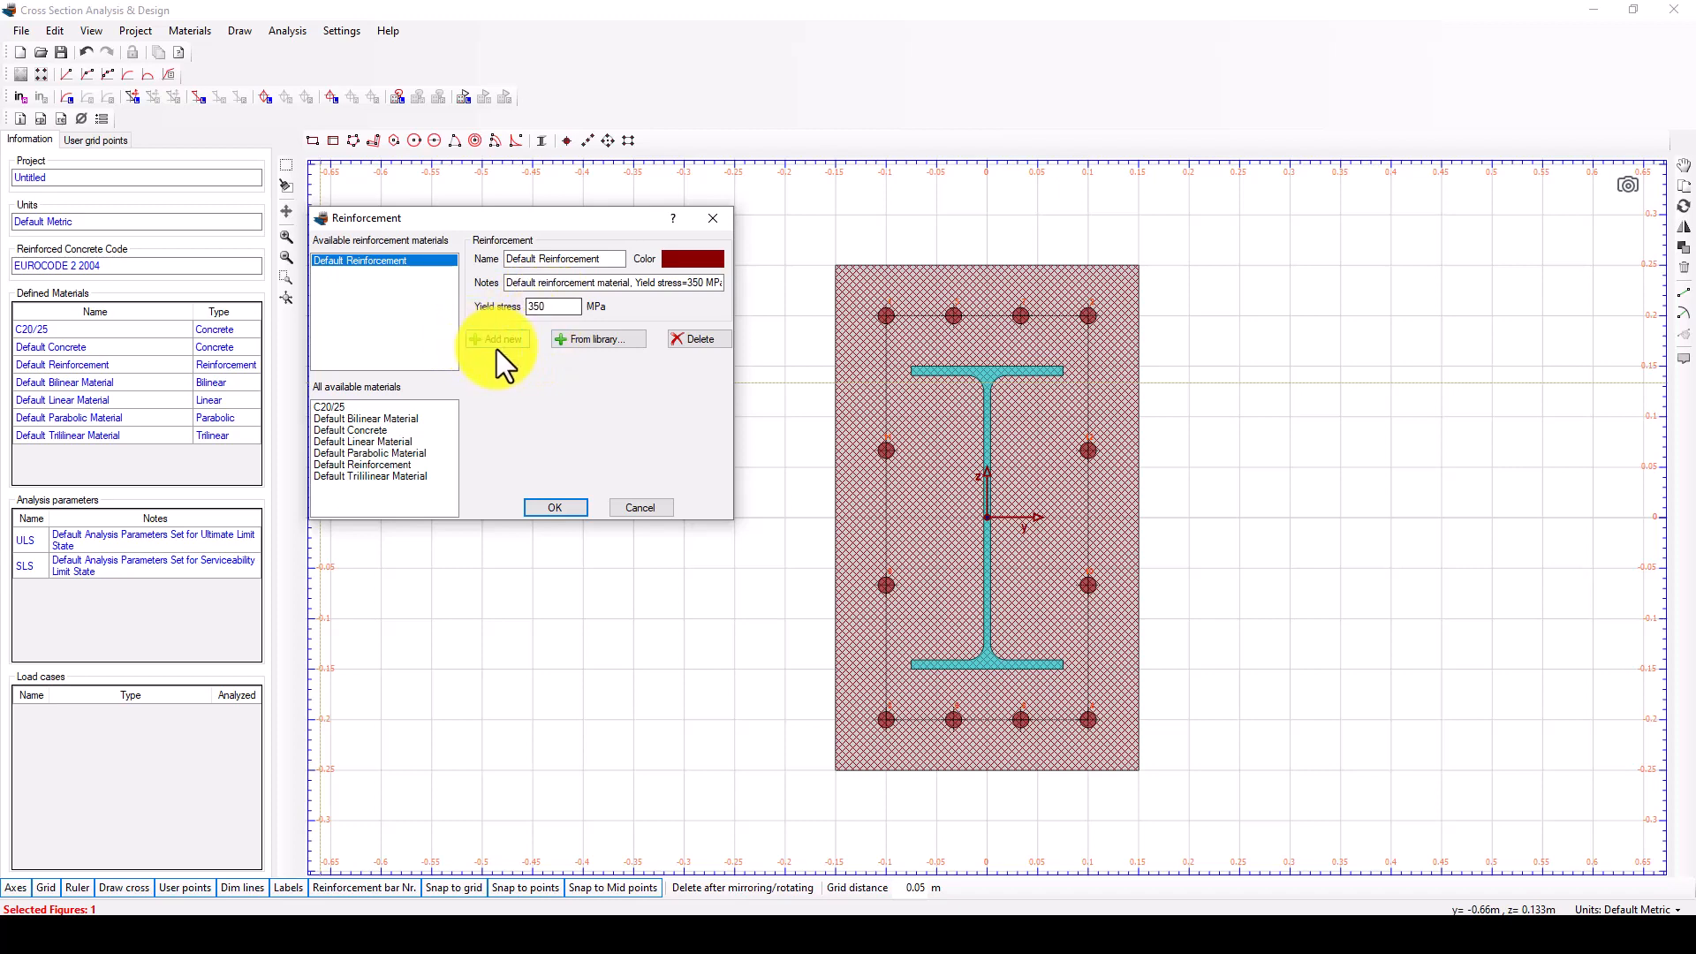
{"action": "double_click", "coordinate": [544, 308]}
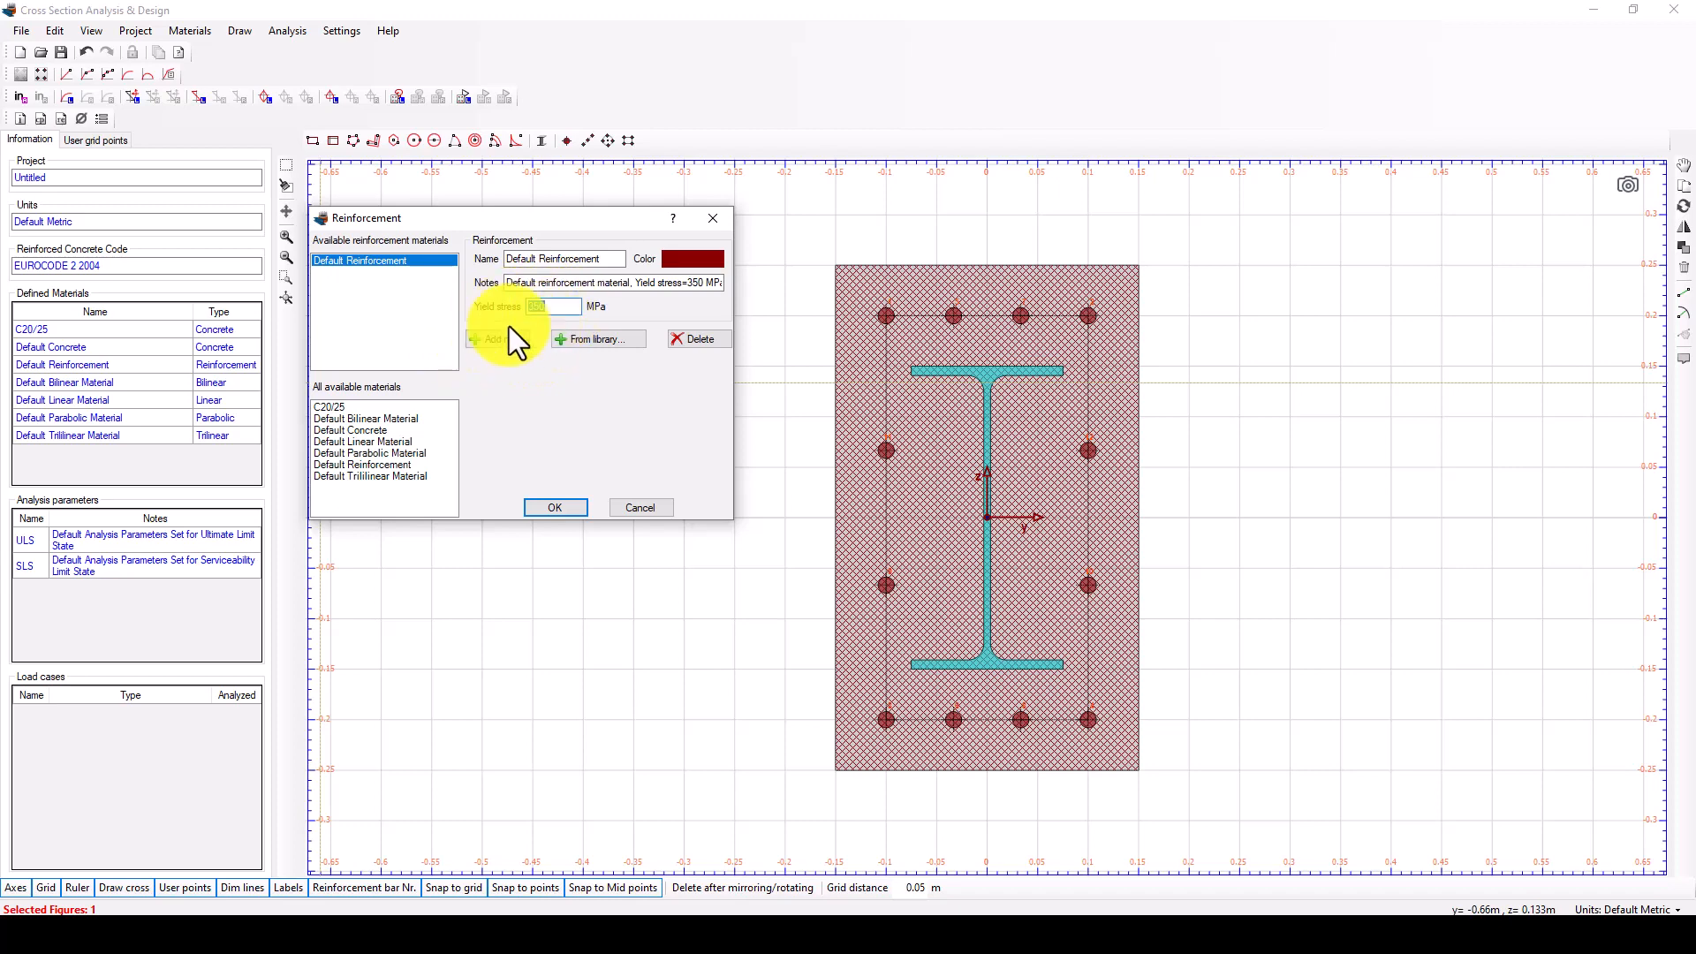
{"action": "left_click", "coordinate": [381, 264]}
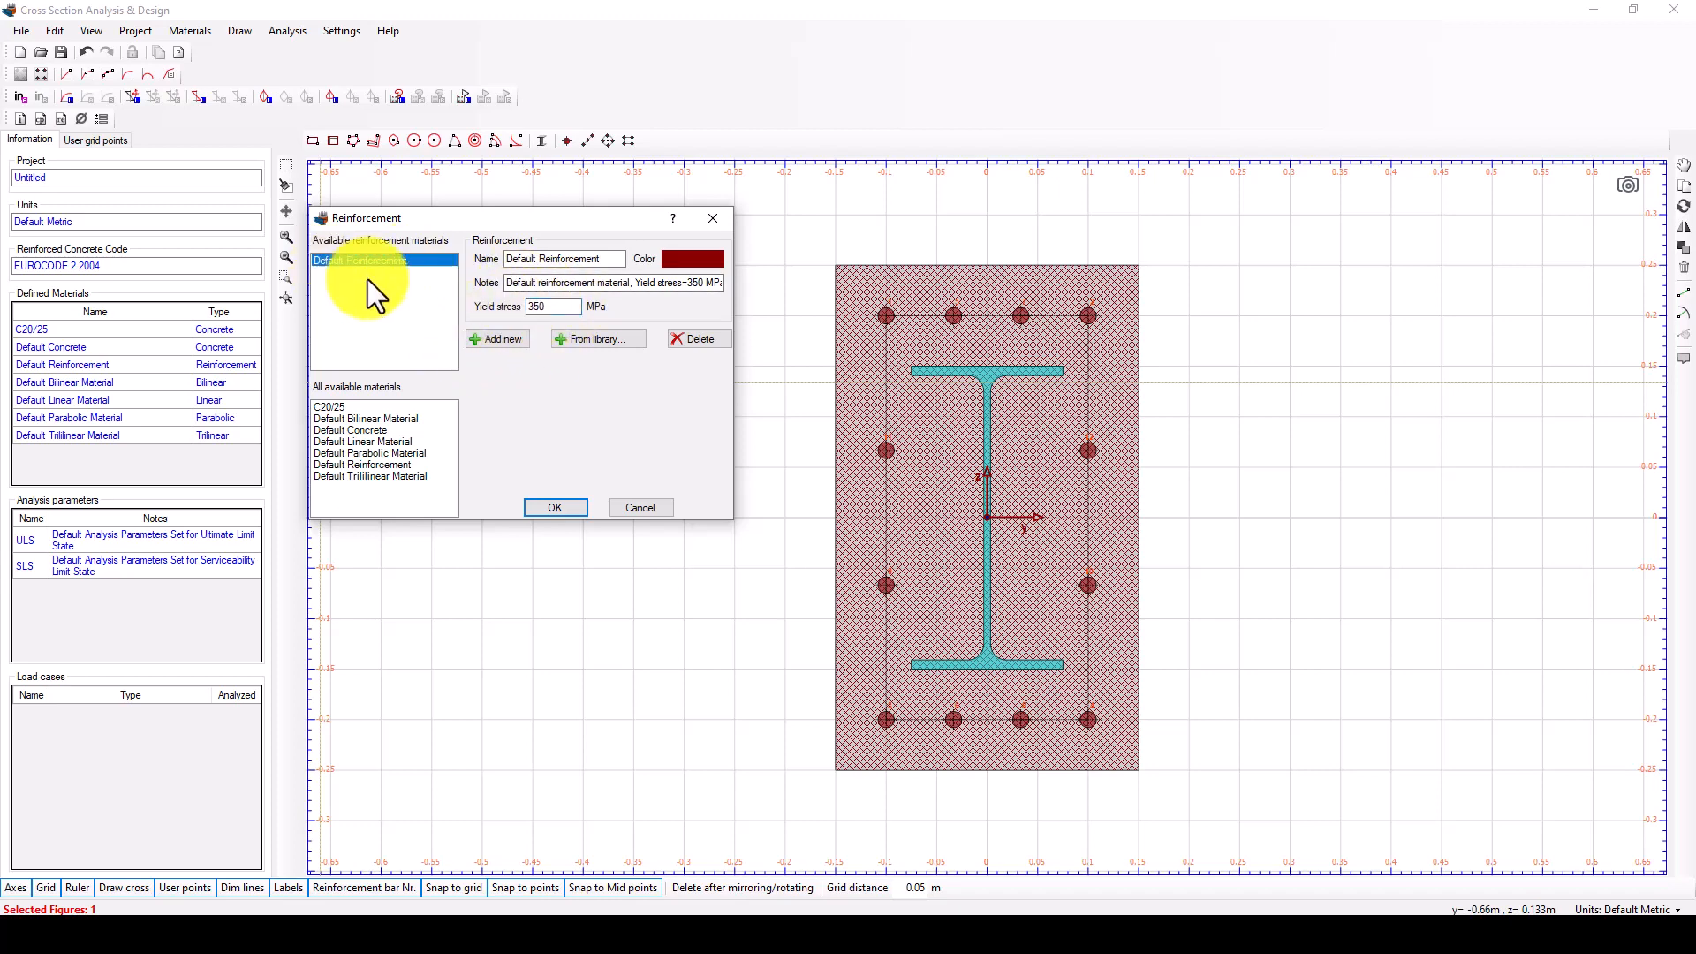
{"action": "double_click", "coordinate": [531, 309]}
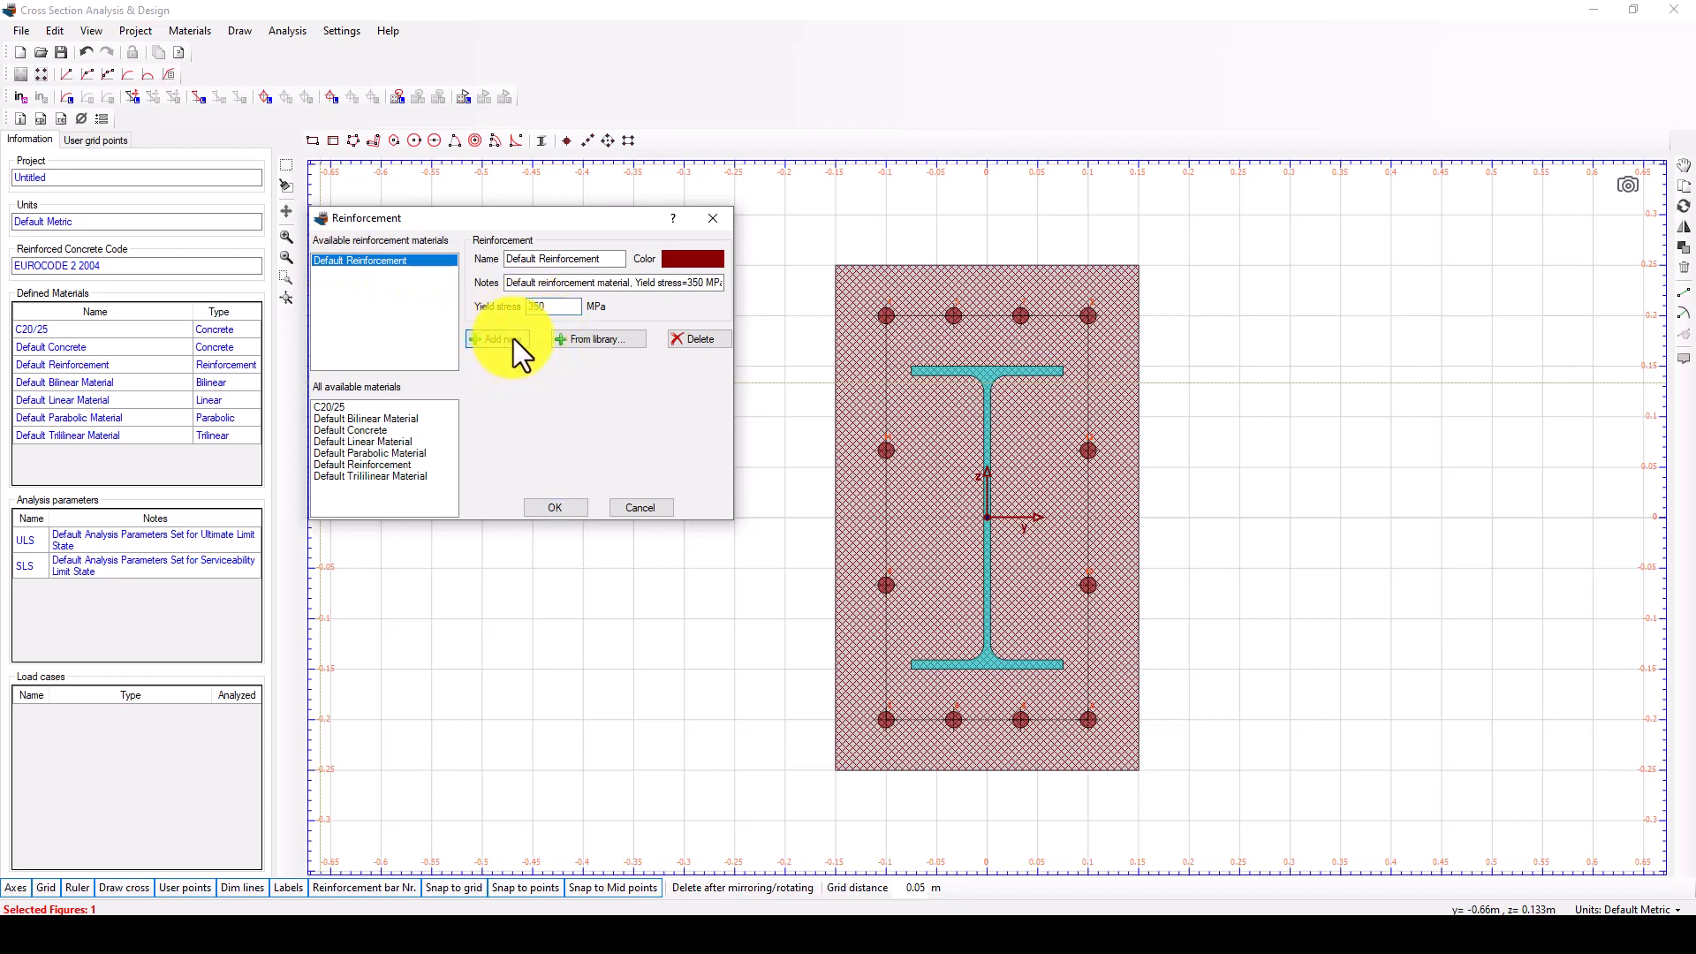
{"action": "left_click", "coordinate": [598, 258]}
{"action": "left_click_drag", "start_coordinate": [606, 257], "coordinate": [397, 272]}
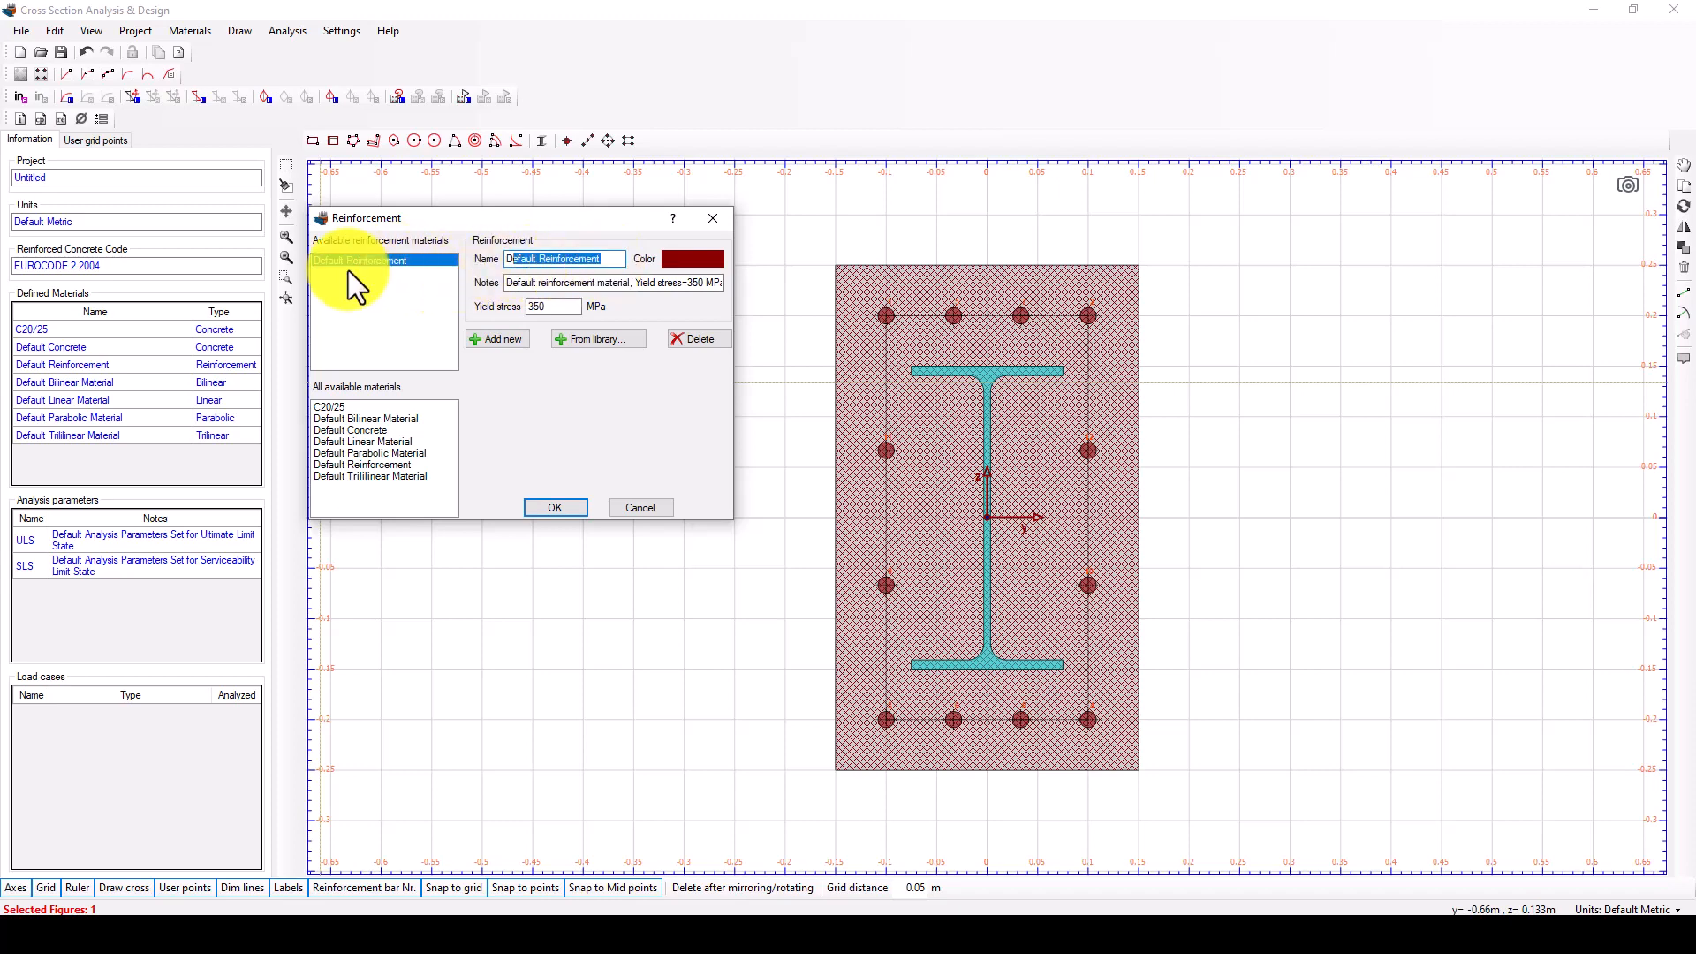
{"action": "left_click", "coordinate": [610, 260]}
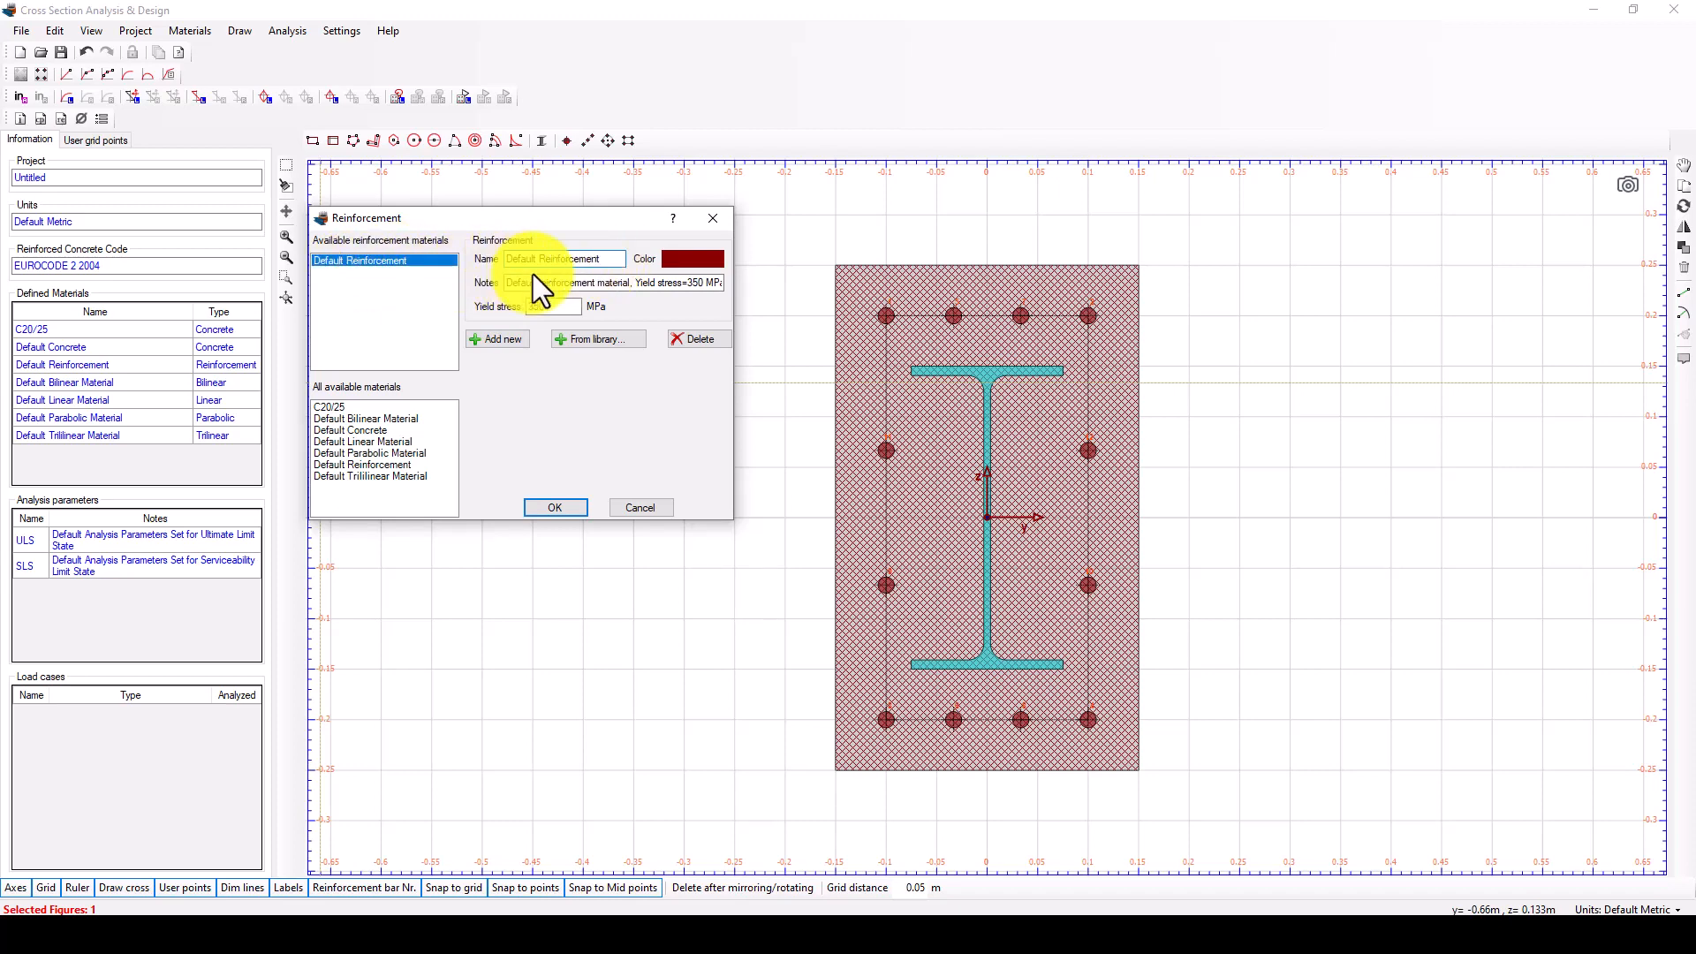
Add the S300 grade from the European reinforcement library and accept the reinforcement materials.
{"action": "left_click", "coordinate": [586, 337]}
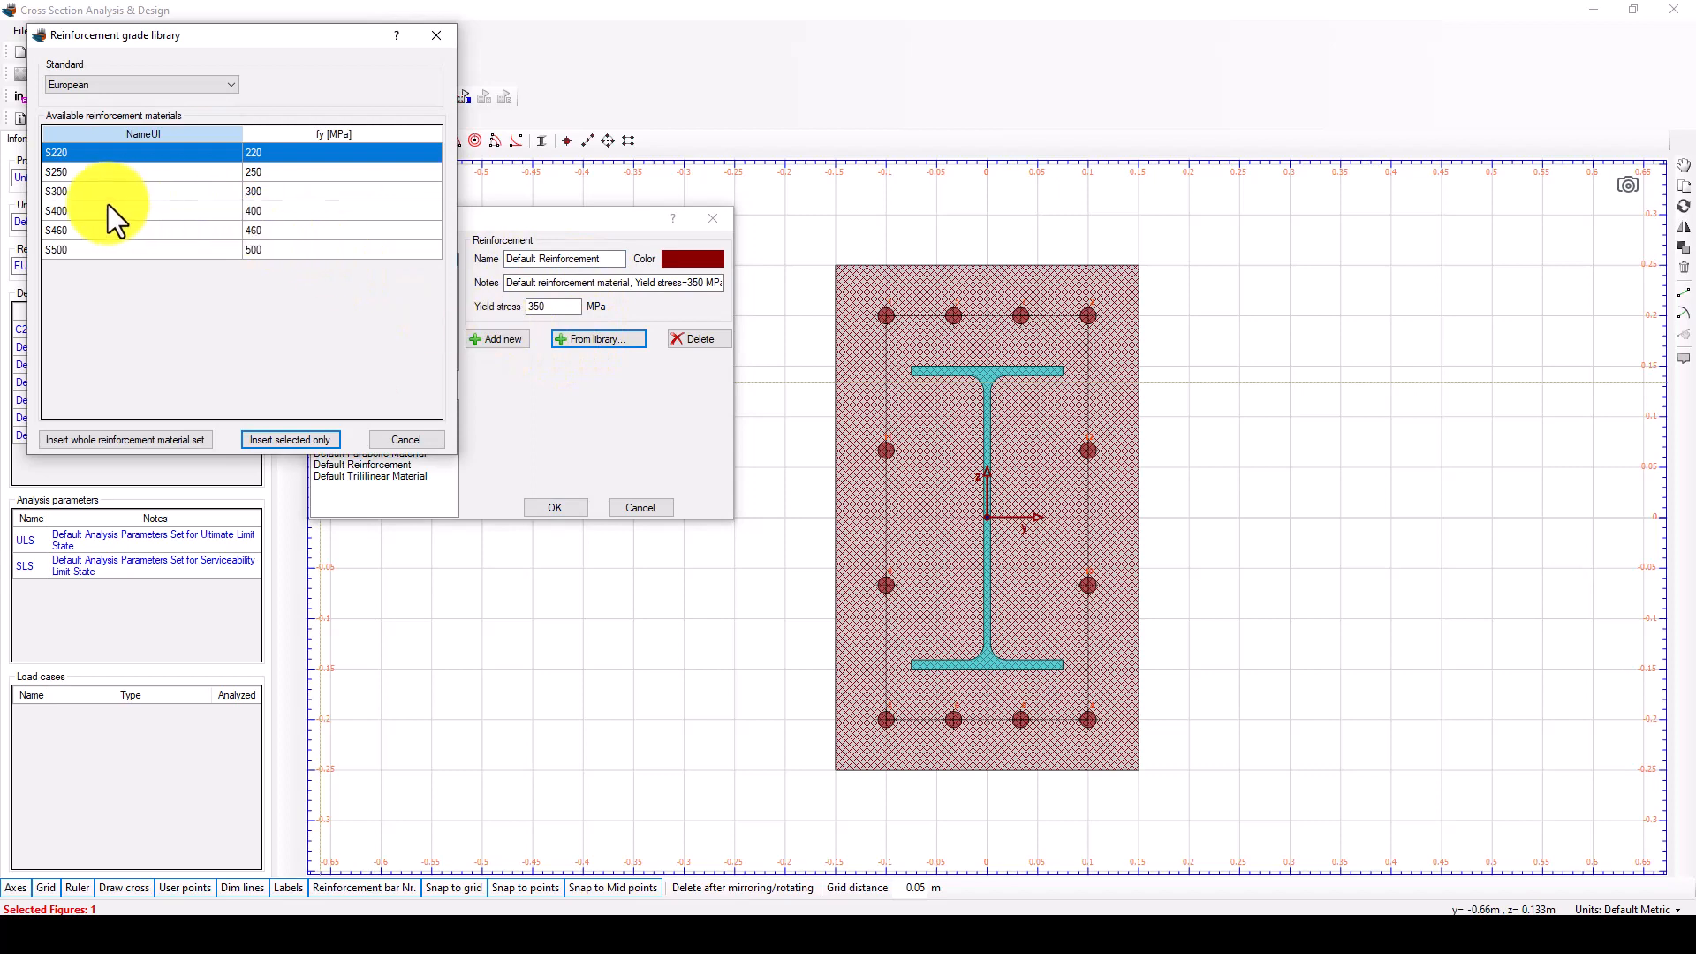
{"action": "left_click", "coordinate": [65, 175]}
{"action": "left_click", "coordinate": [78, 191]}
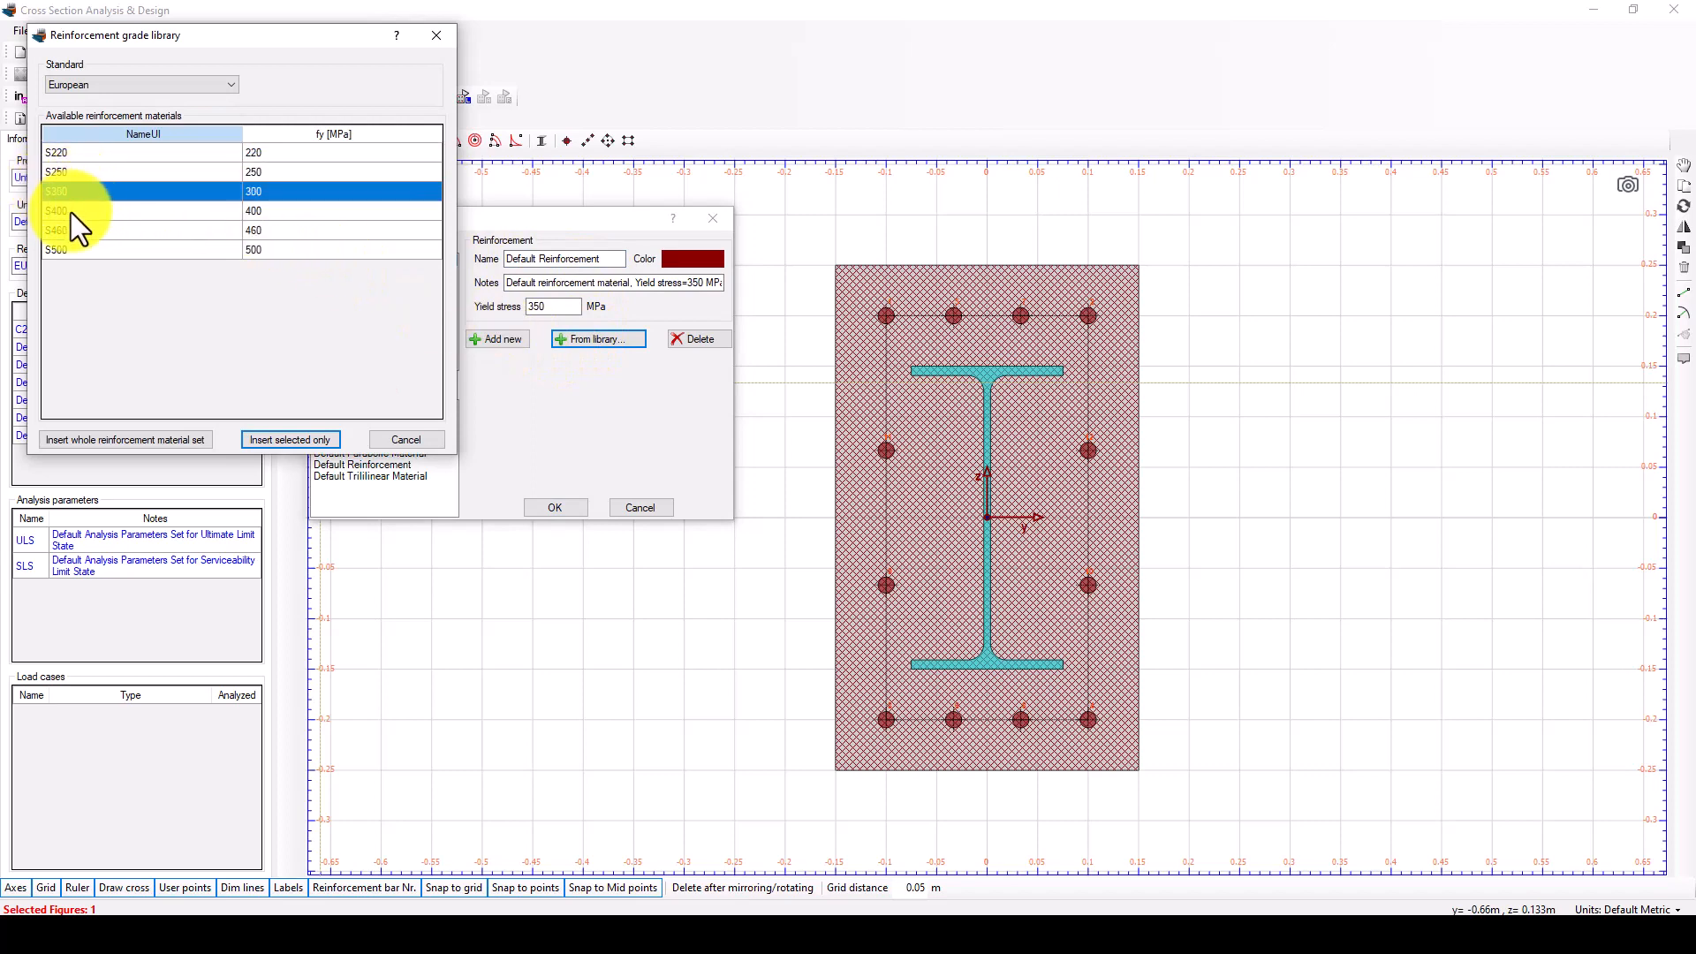
{"action": "left_click", "coordinate": [71, 210]}
{"action": "left_click", "coordinate": [73, 193]}
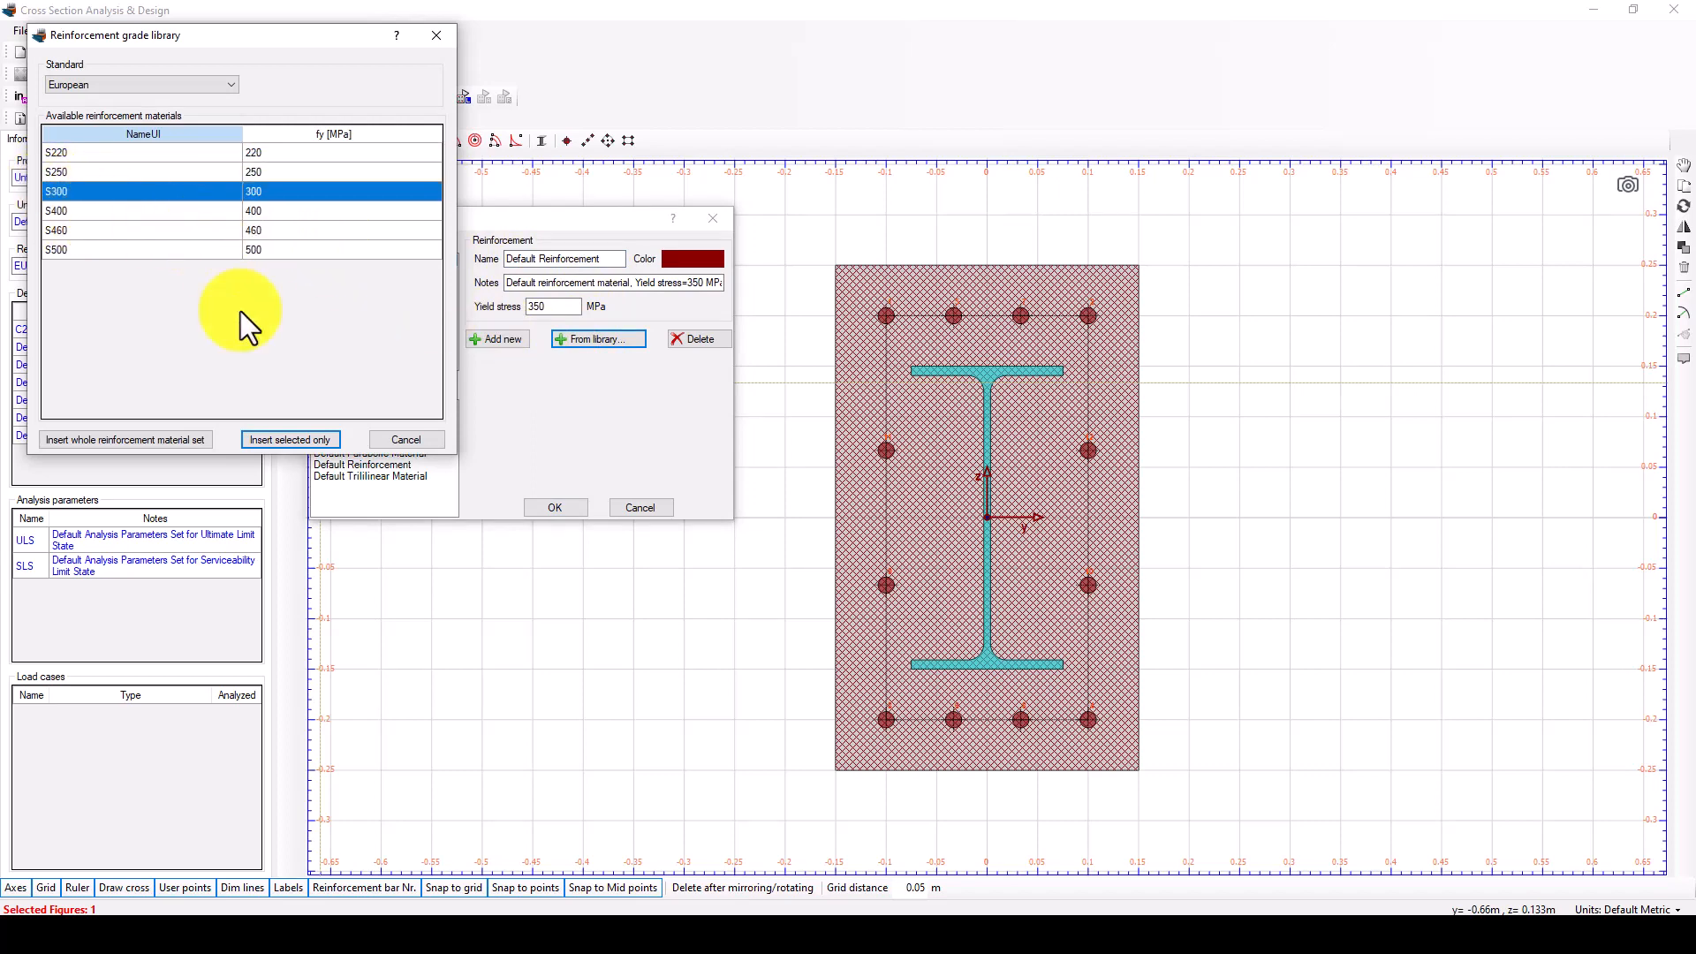
{"action": "left_click", "coordinate": [269, 436]}
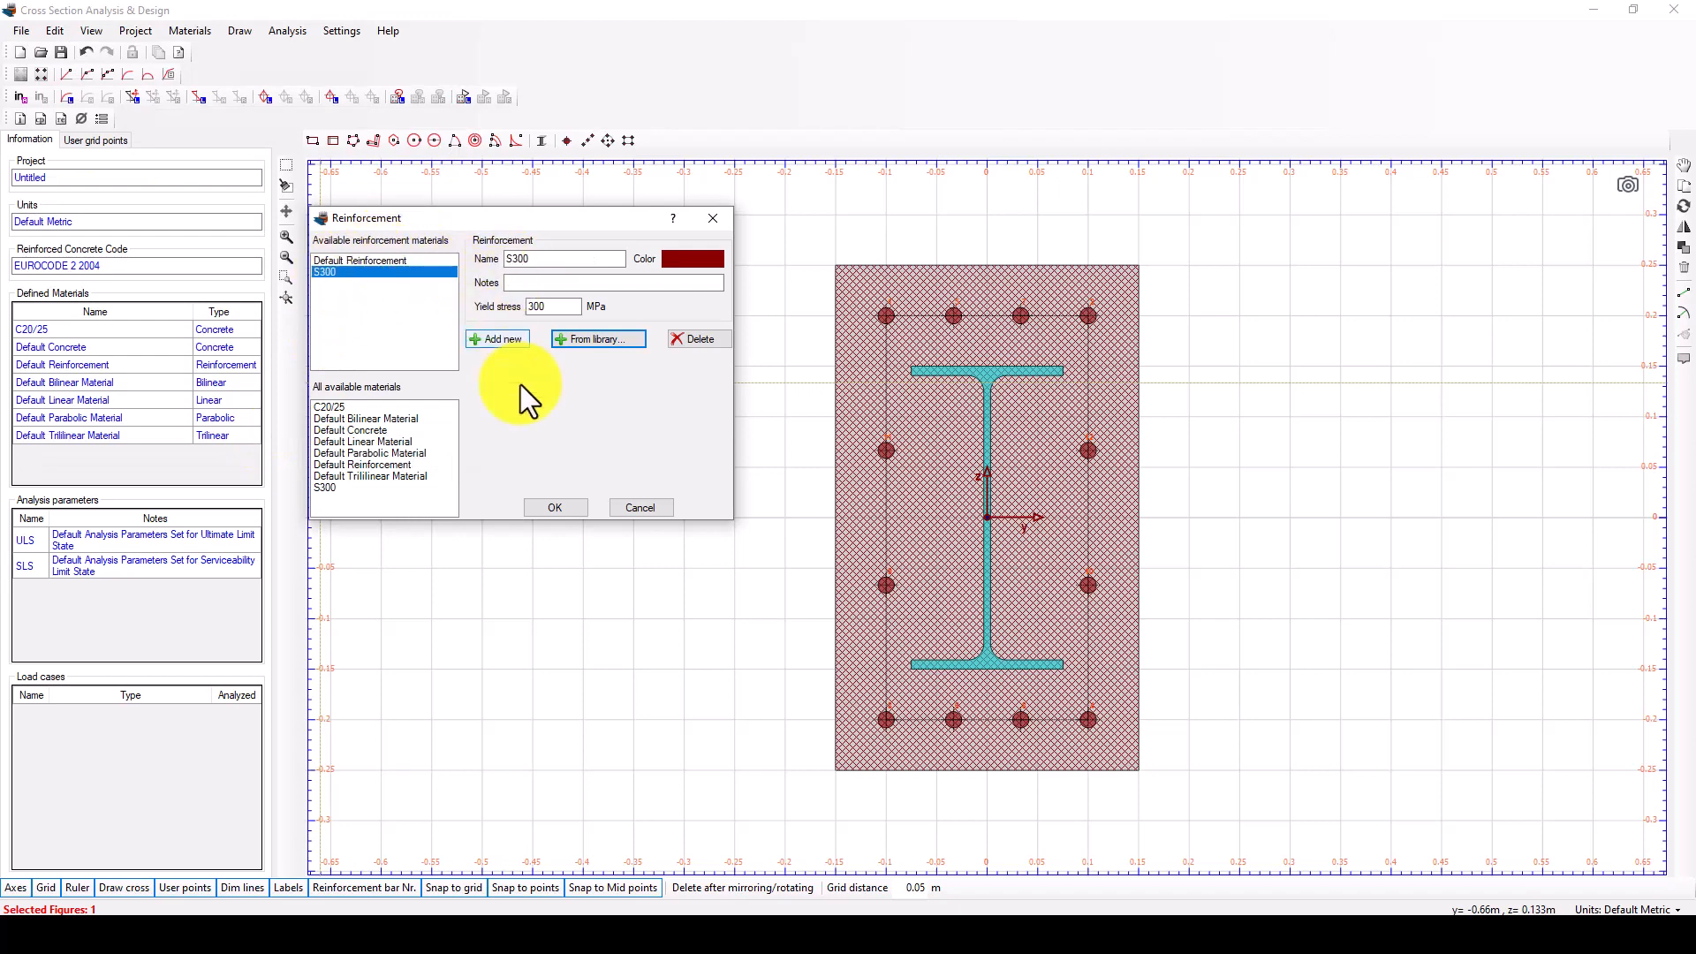
{"action": "left_click", "coordinate": [555, 509]}
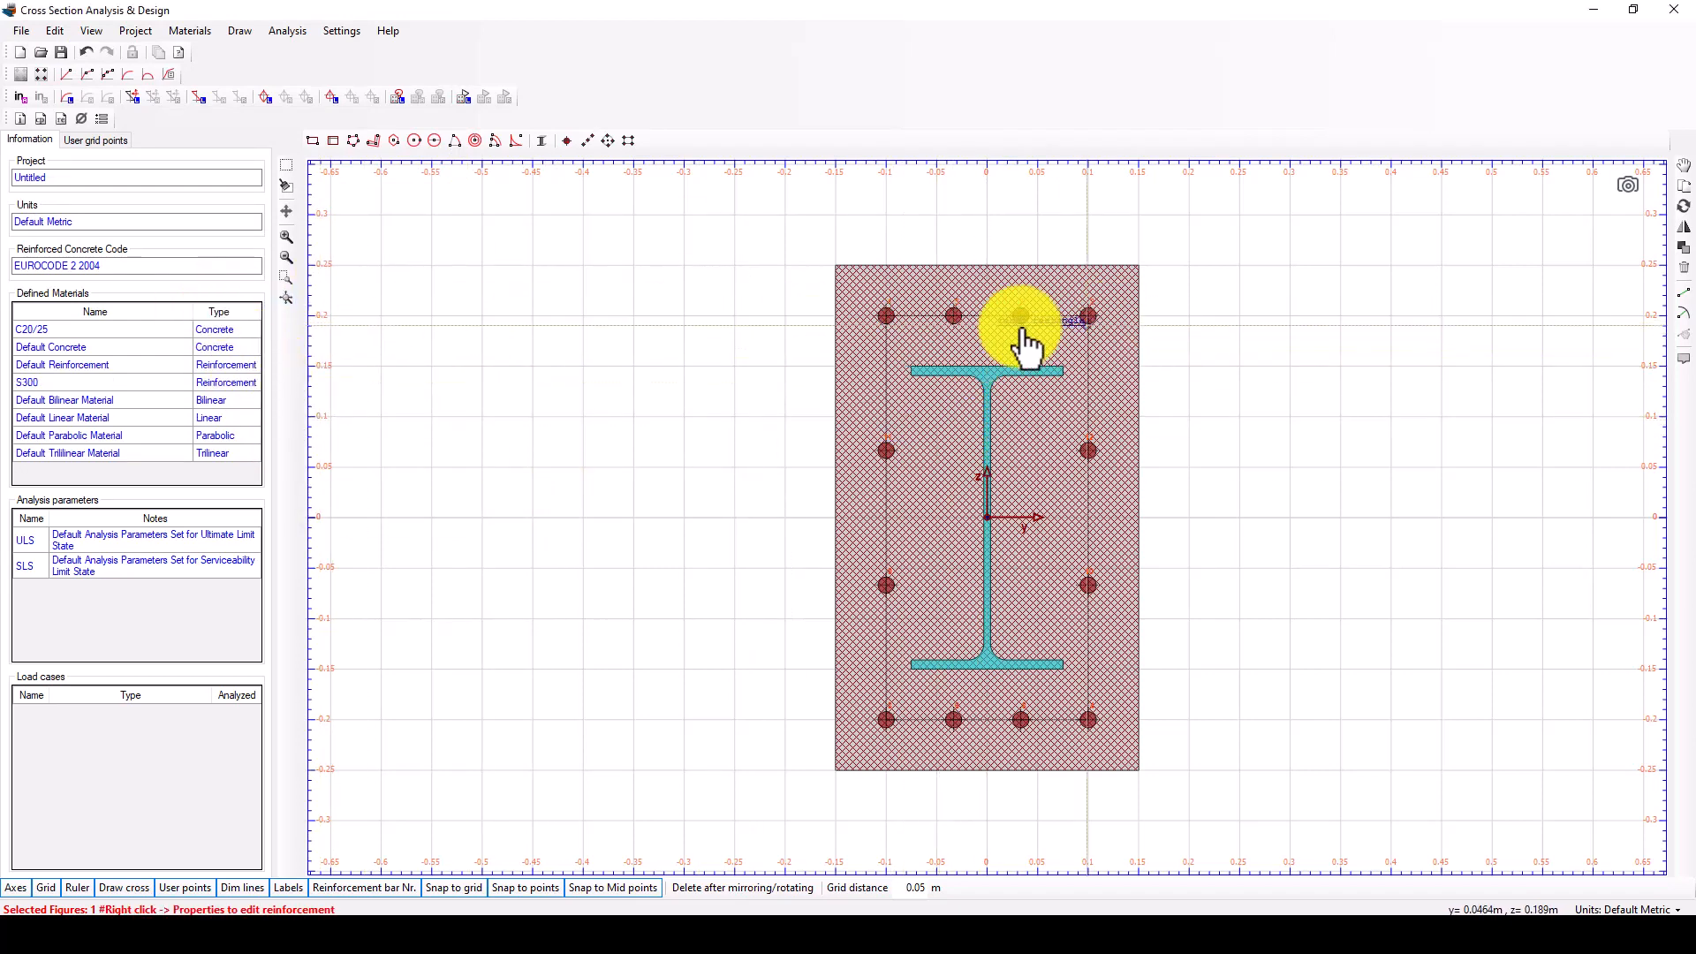
Assign the S300 material to the rebar rectangle.
{"action": "left_click", "coordinate": [958, 319]}
{"action": "right_click", "coordinate": [955, 320]}
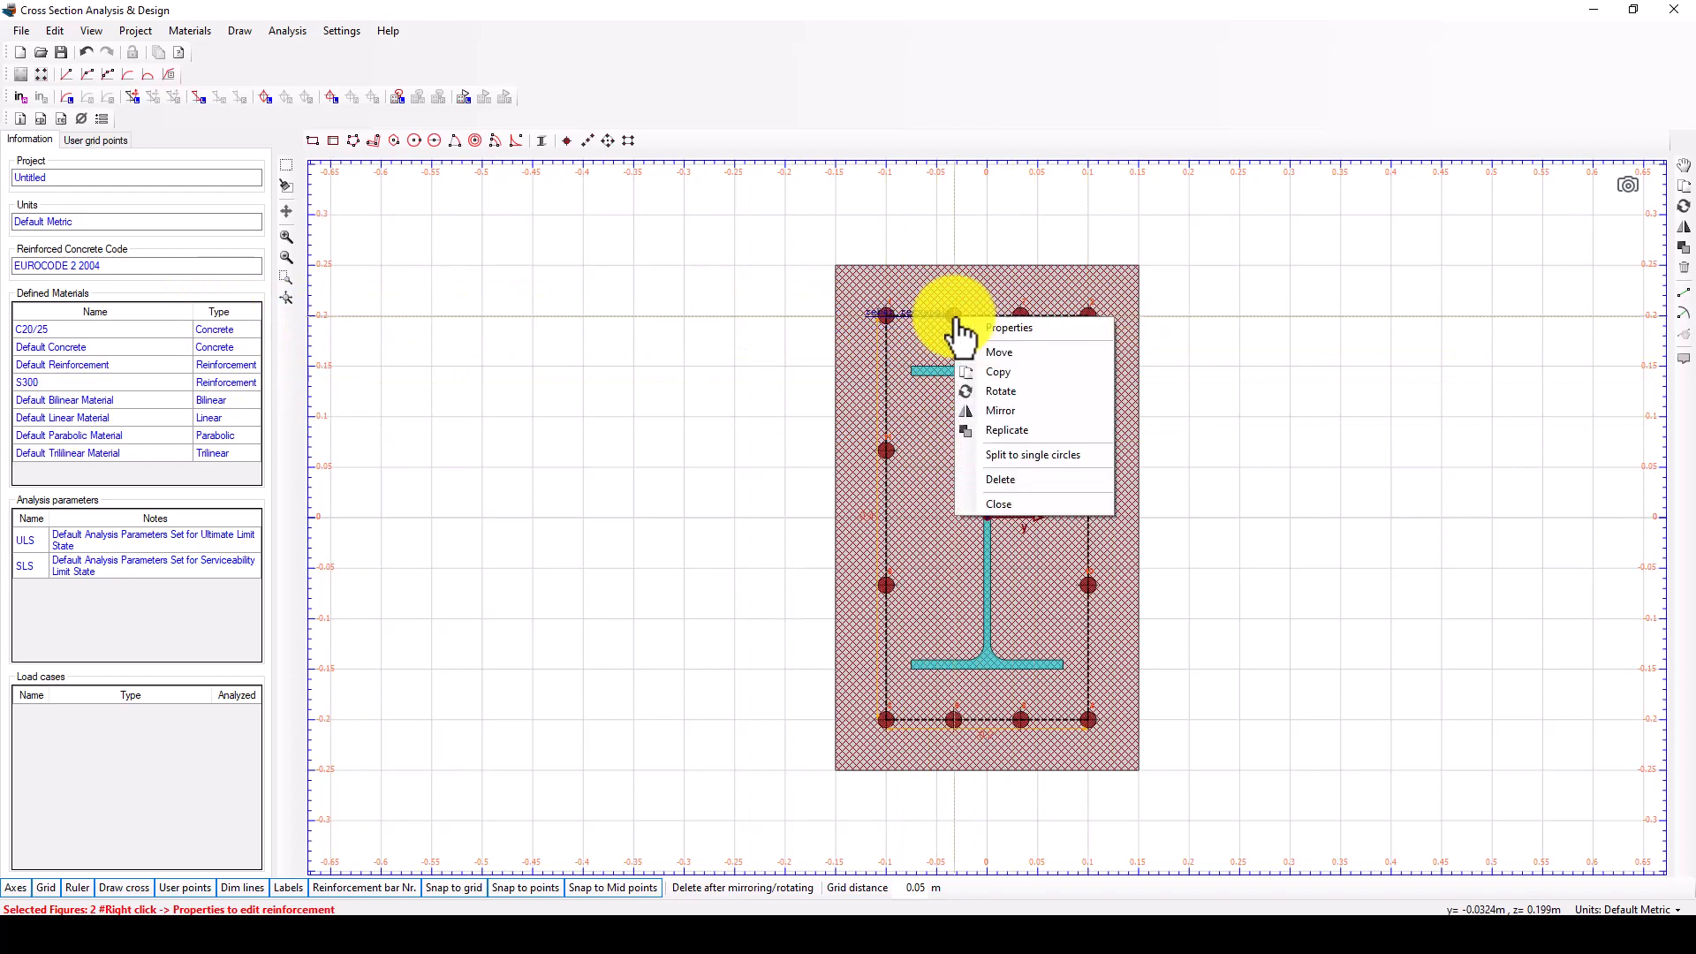
{"action": "left_click", "coordinate": [1005, 328]}
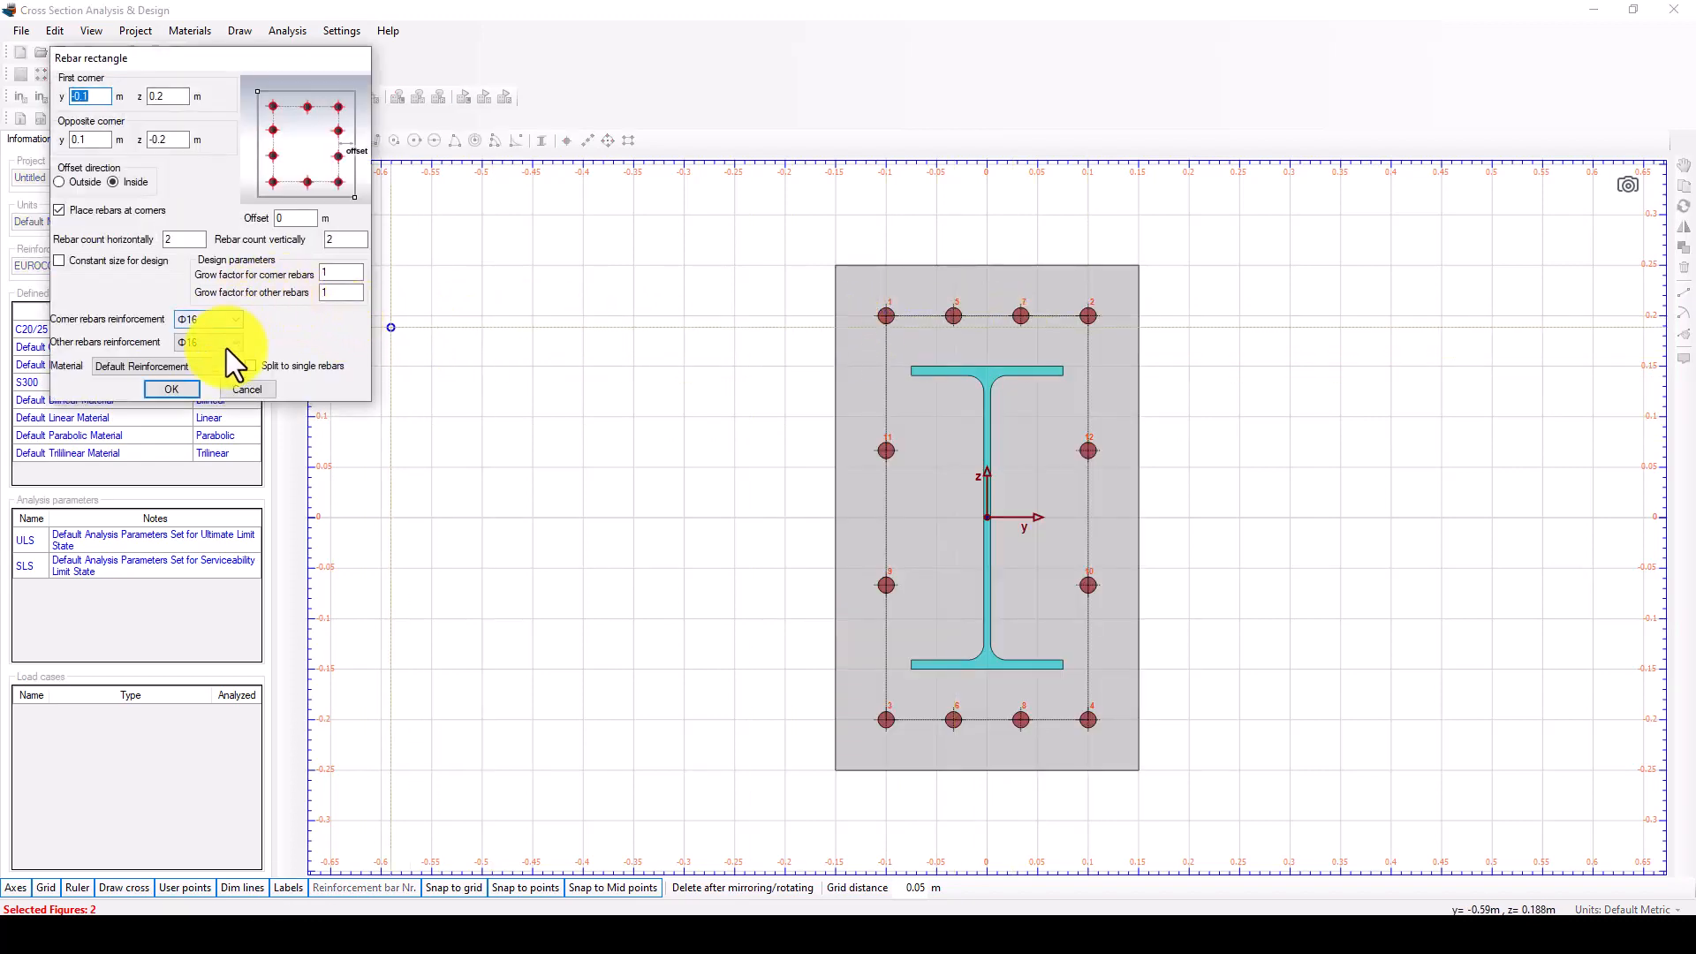
{"action": "left_click", "coordinate": [205, 368]}
{"action": "left_click", "coordinate": [136, 390]}
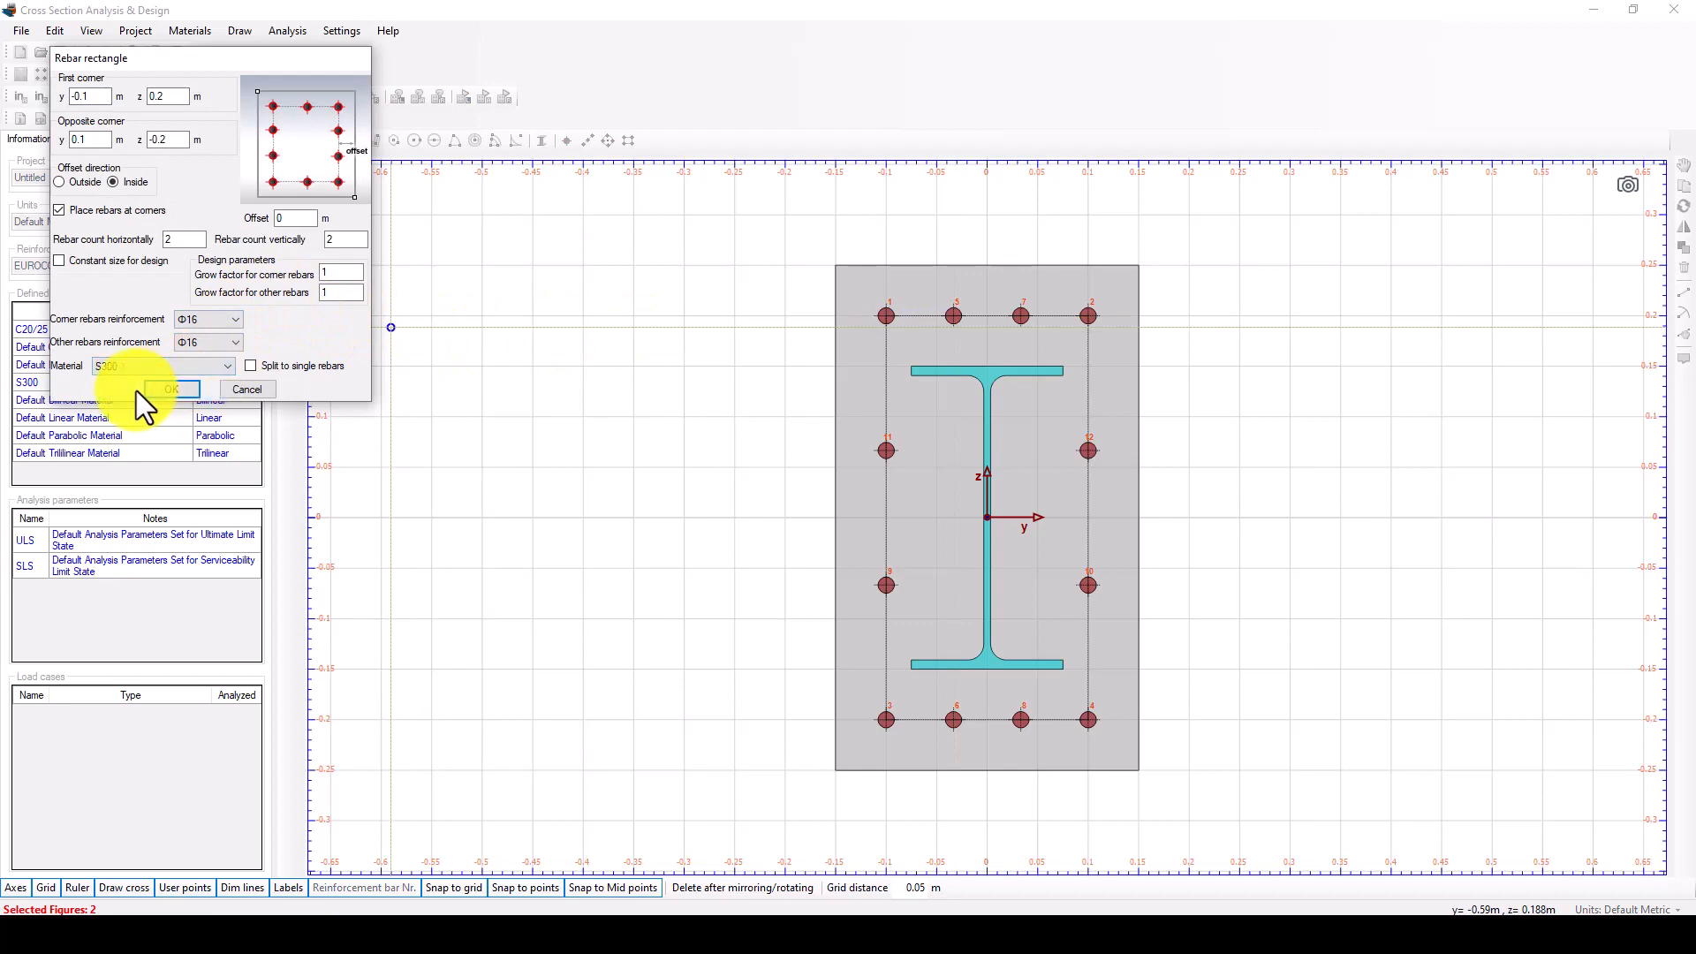
{"action": "left_click", "coordinate": [170, 389]}
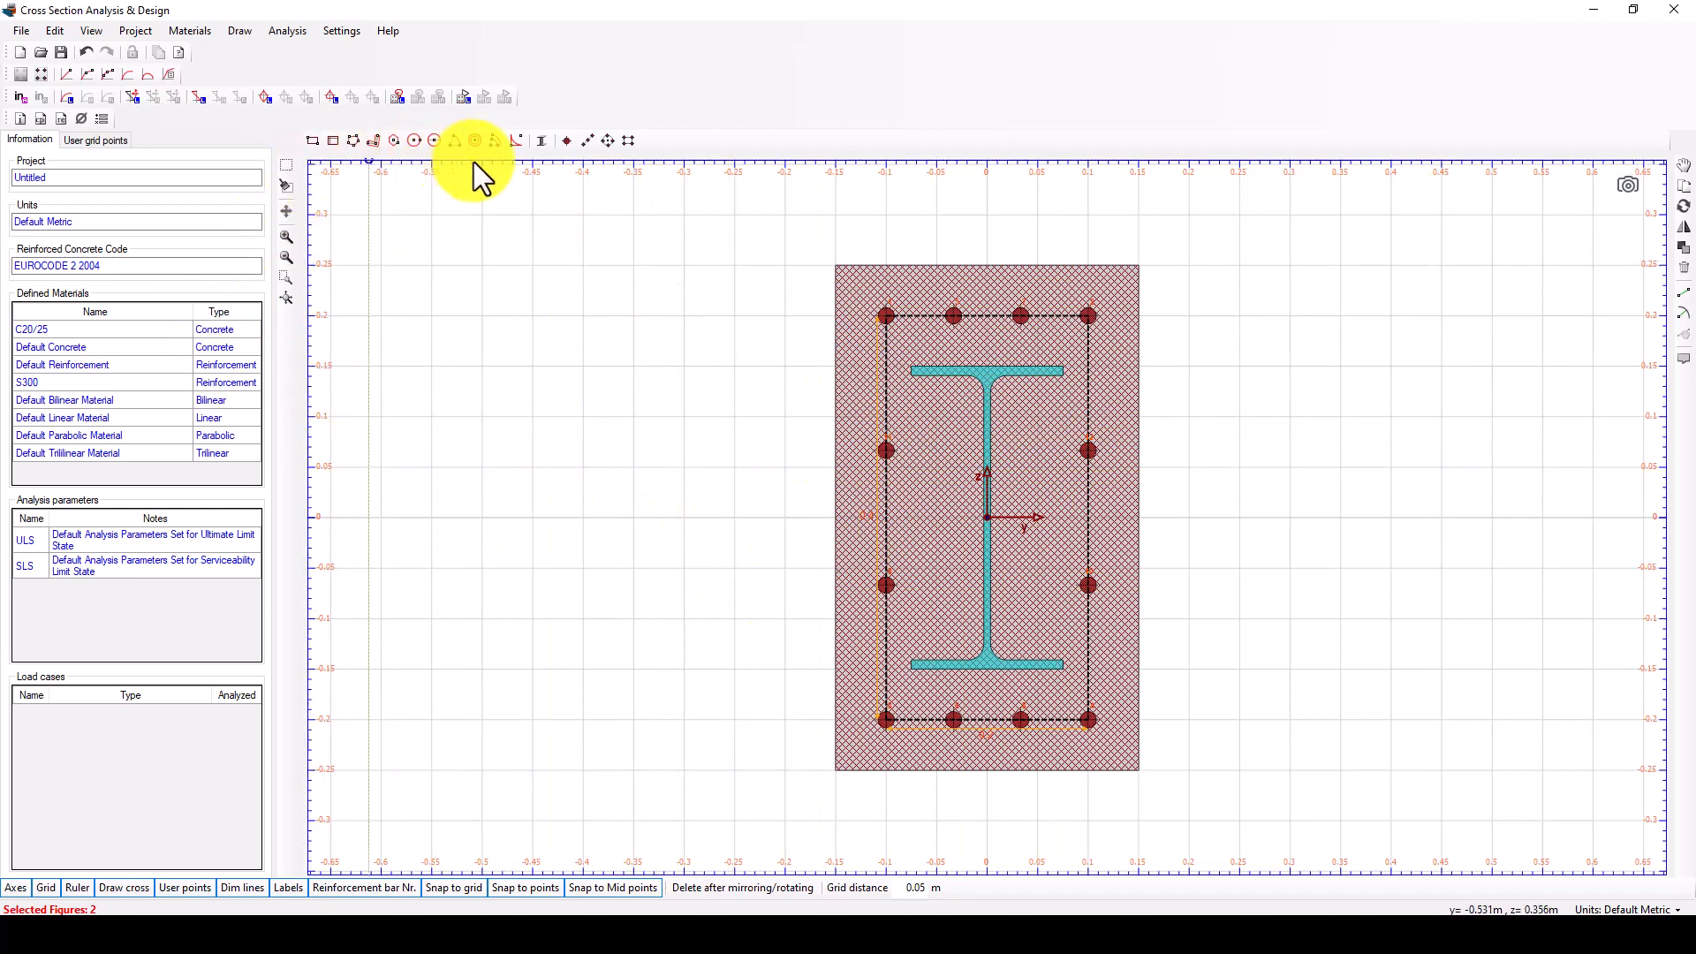
Open the ULS analysis parameters and review the concrete compression curve options and the reinforcement E and esu values.
{"action": "left_click", "coordinate": [281, 35]}
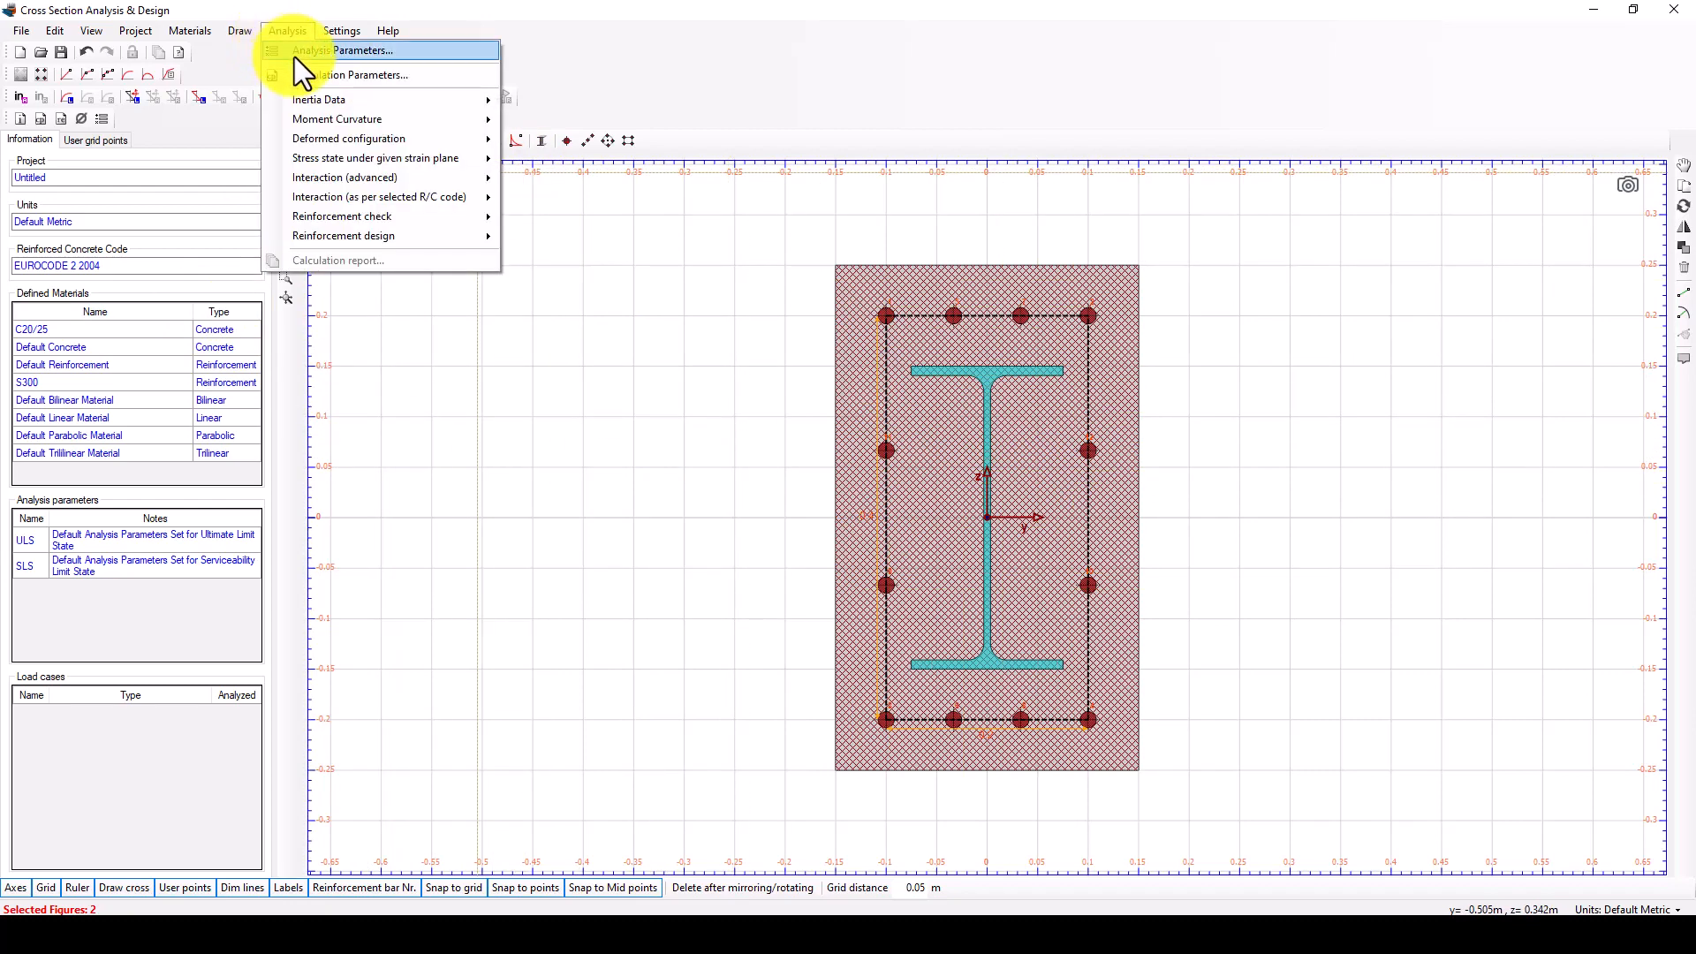
{"action": "left_click", "coordinate": [304, 56]}
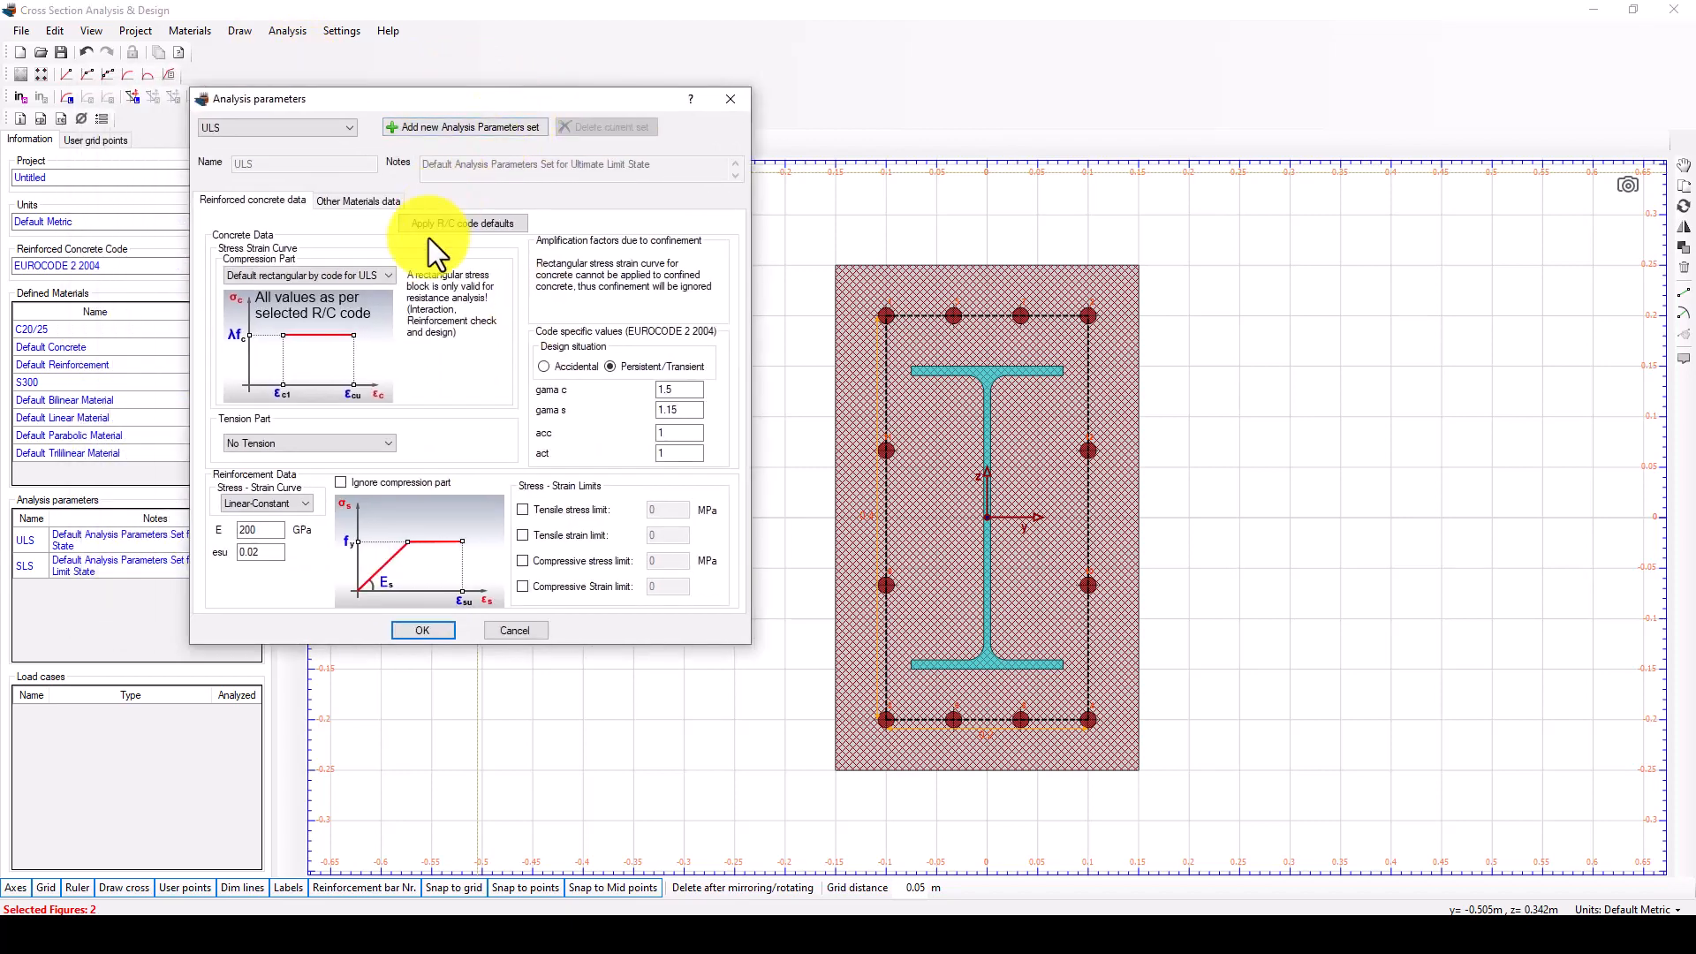
{"action": "left_click", "coordinate": [370, 277]}
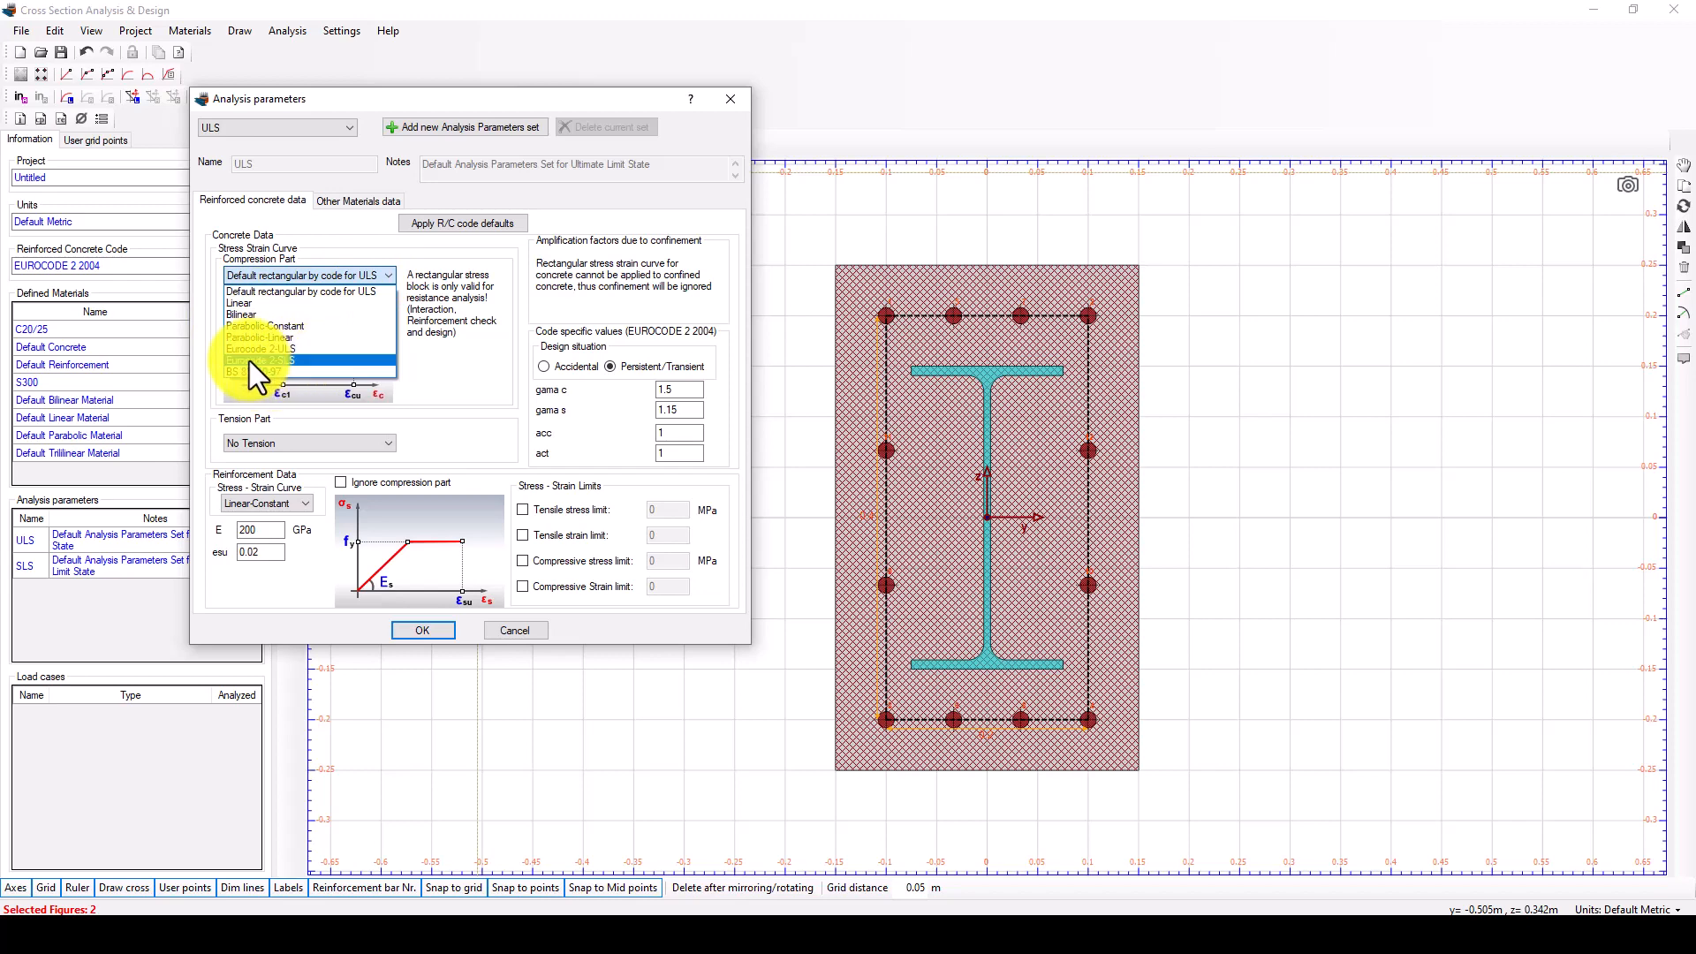
{"action": "left_click", "coordinate": [334, 274]}
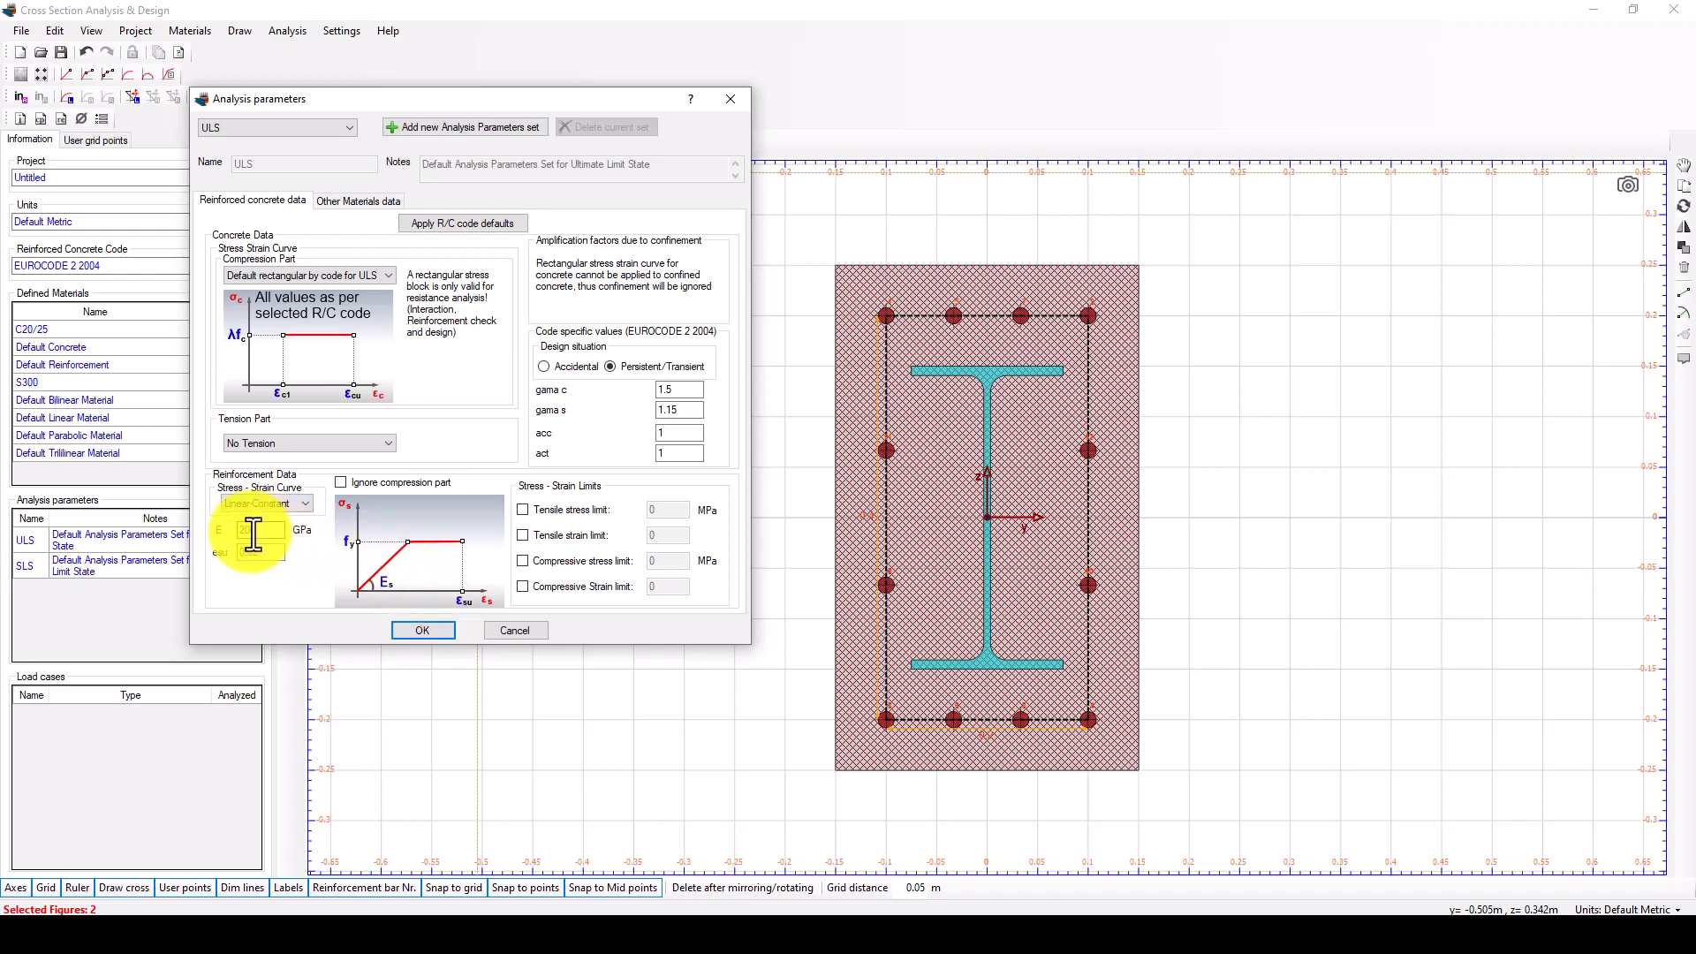
{"action": "left_click_drag", "start_coordinate": [271, 535], "coordinate": [236, 551]}
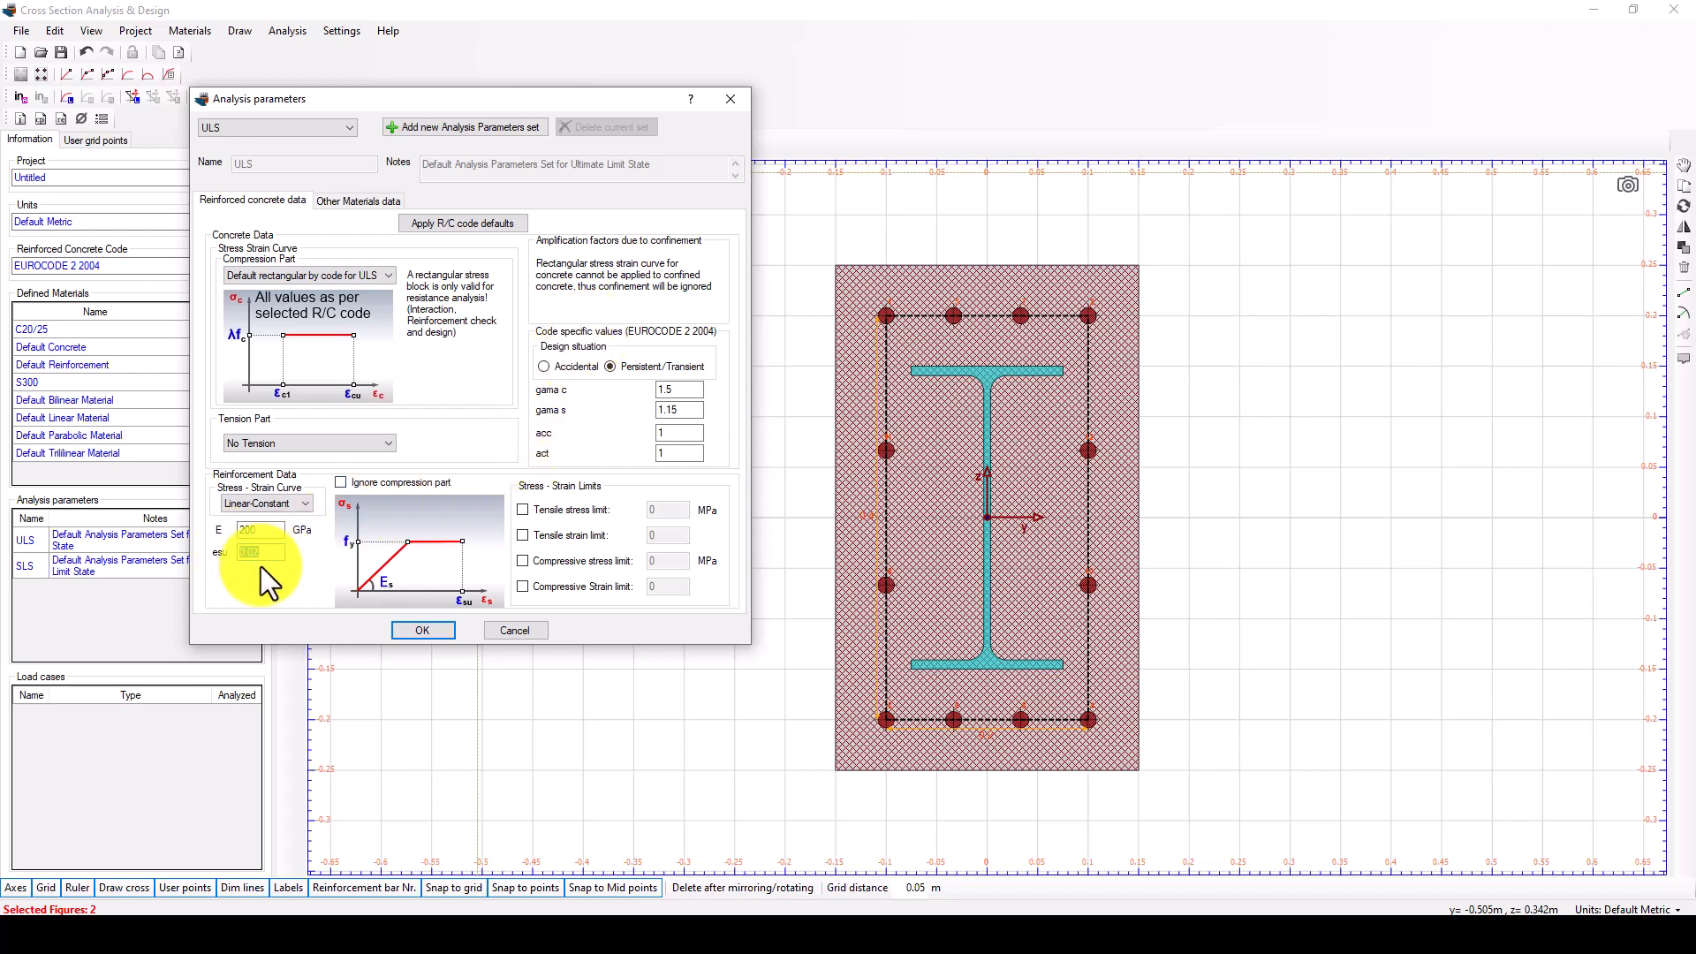
{"action": "left_click", "coordinate": [266, 555]}
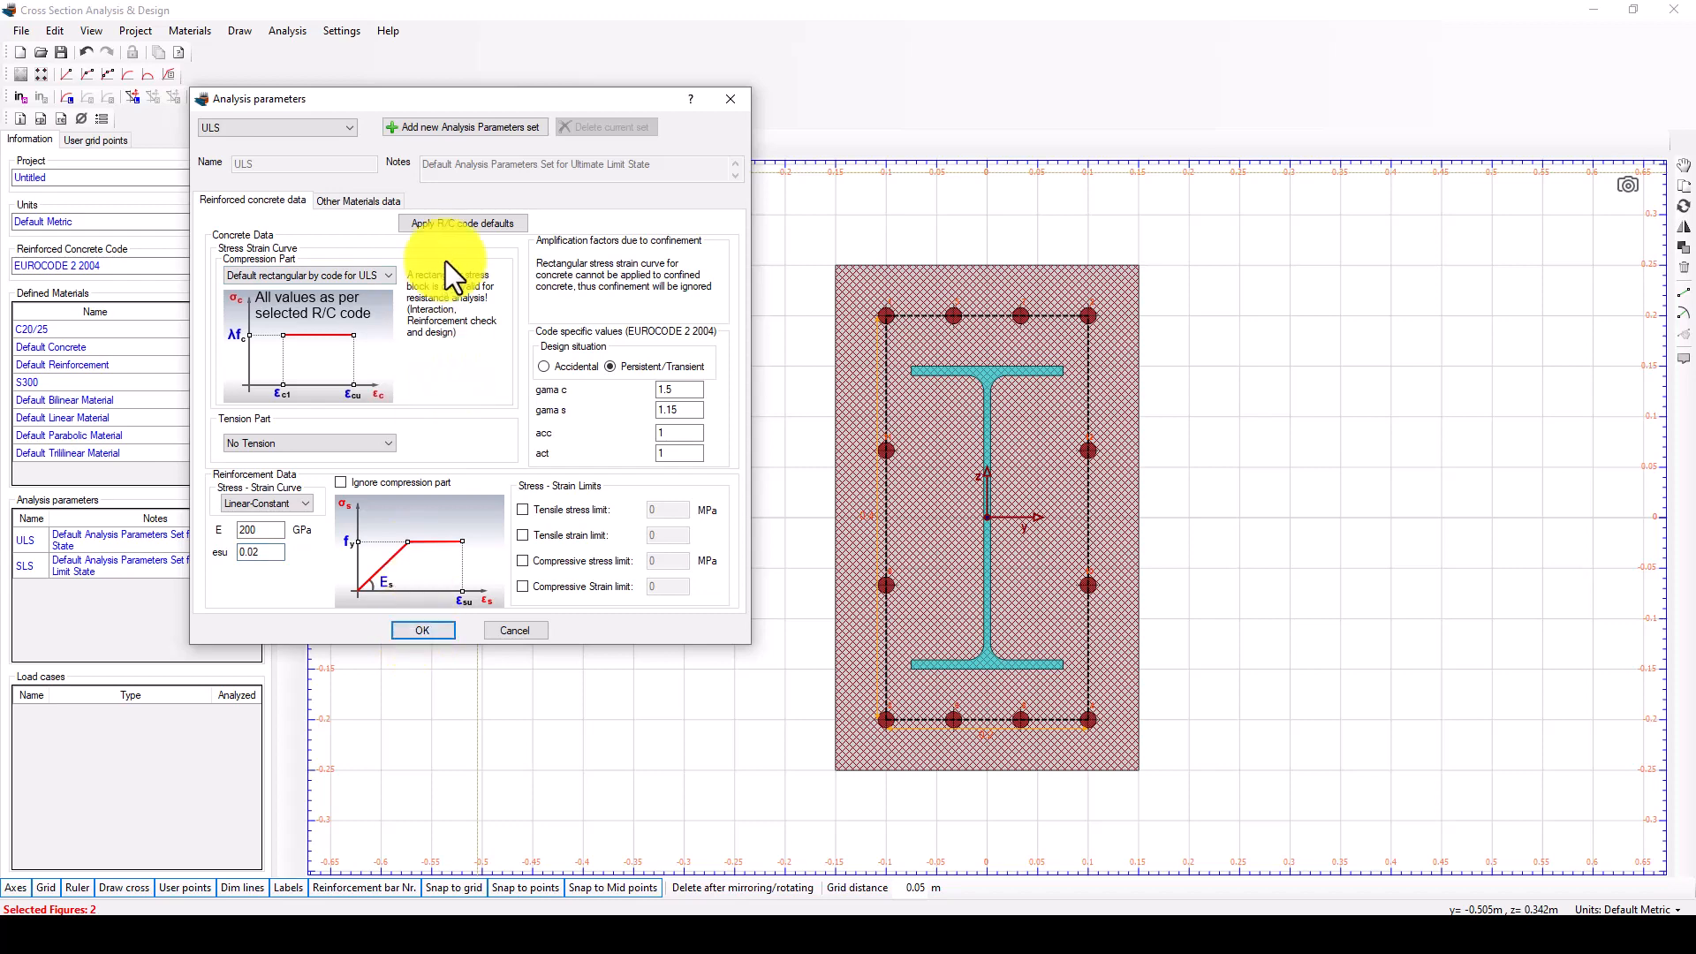
Review Default Bilinear Material's partial safety factor, switch its whole stress-strain curve option off and on again, and accept the analysis parameters.
{"action": "left_click", "coordinate": [359, 200]}
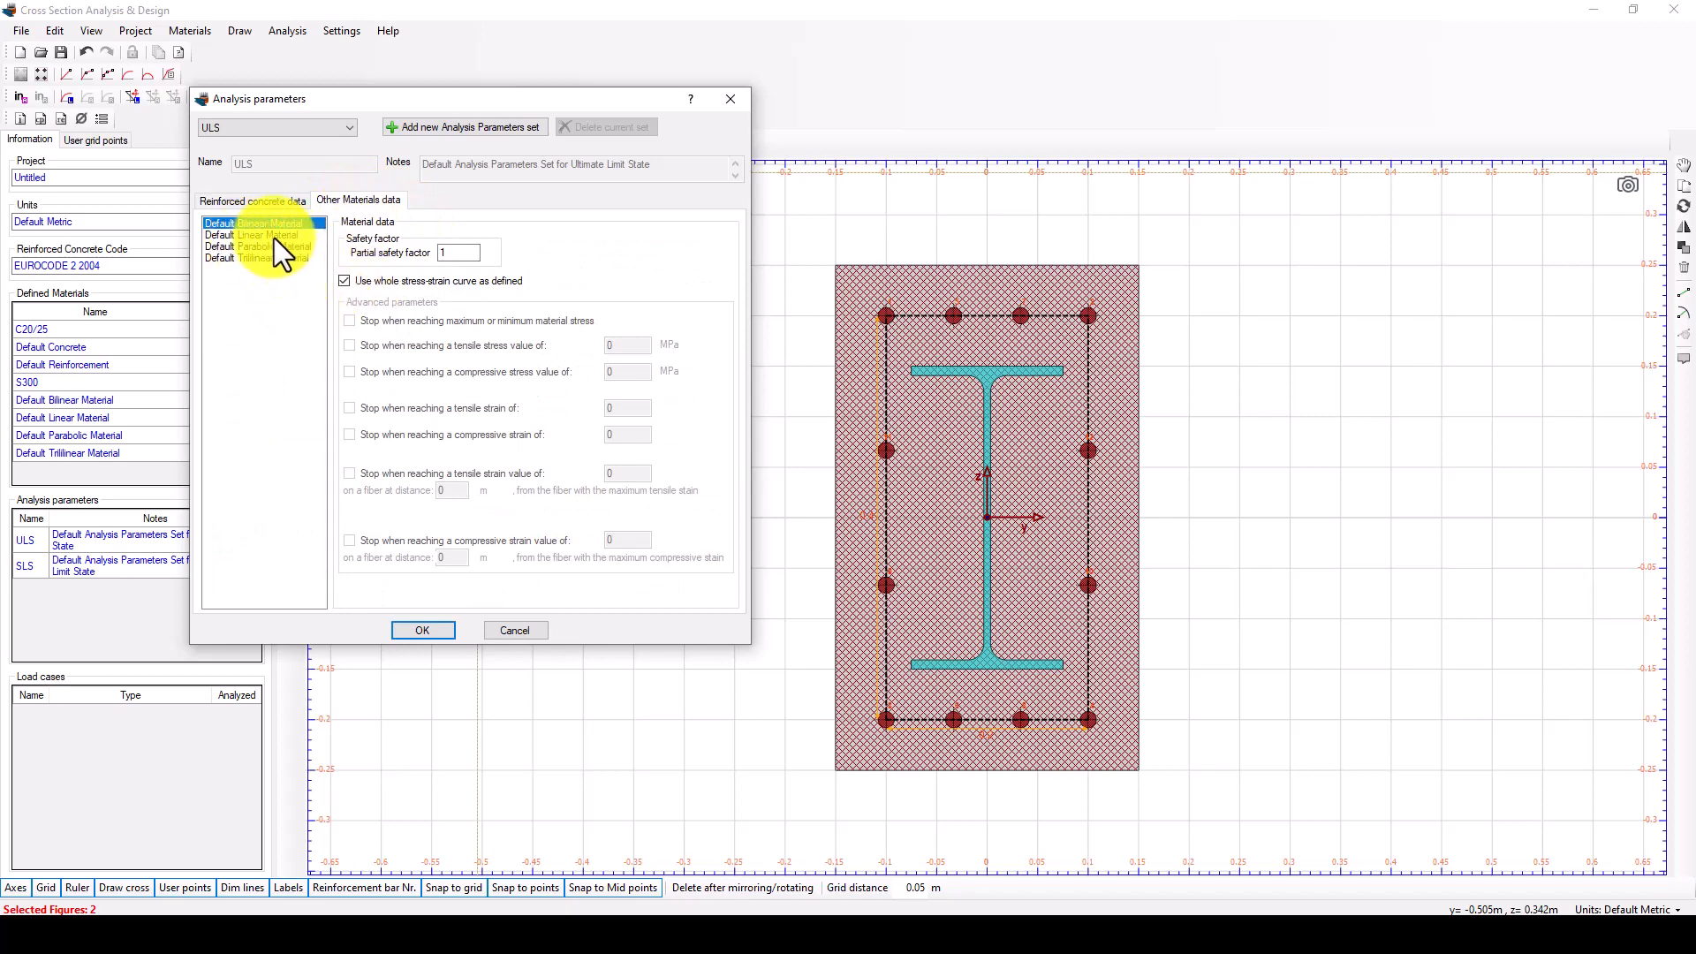
{"action": "left_click", "coordinate": [465, 252]}
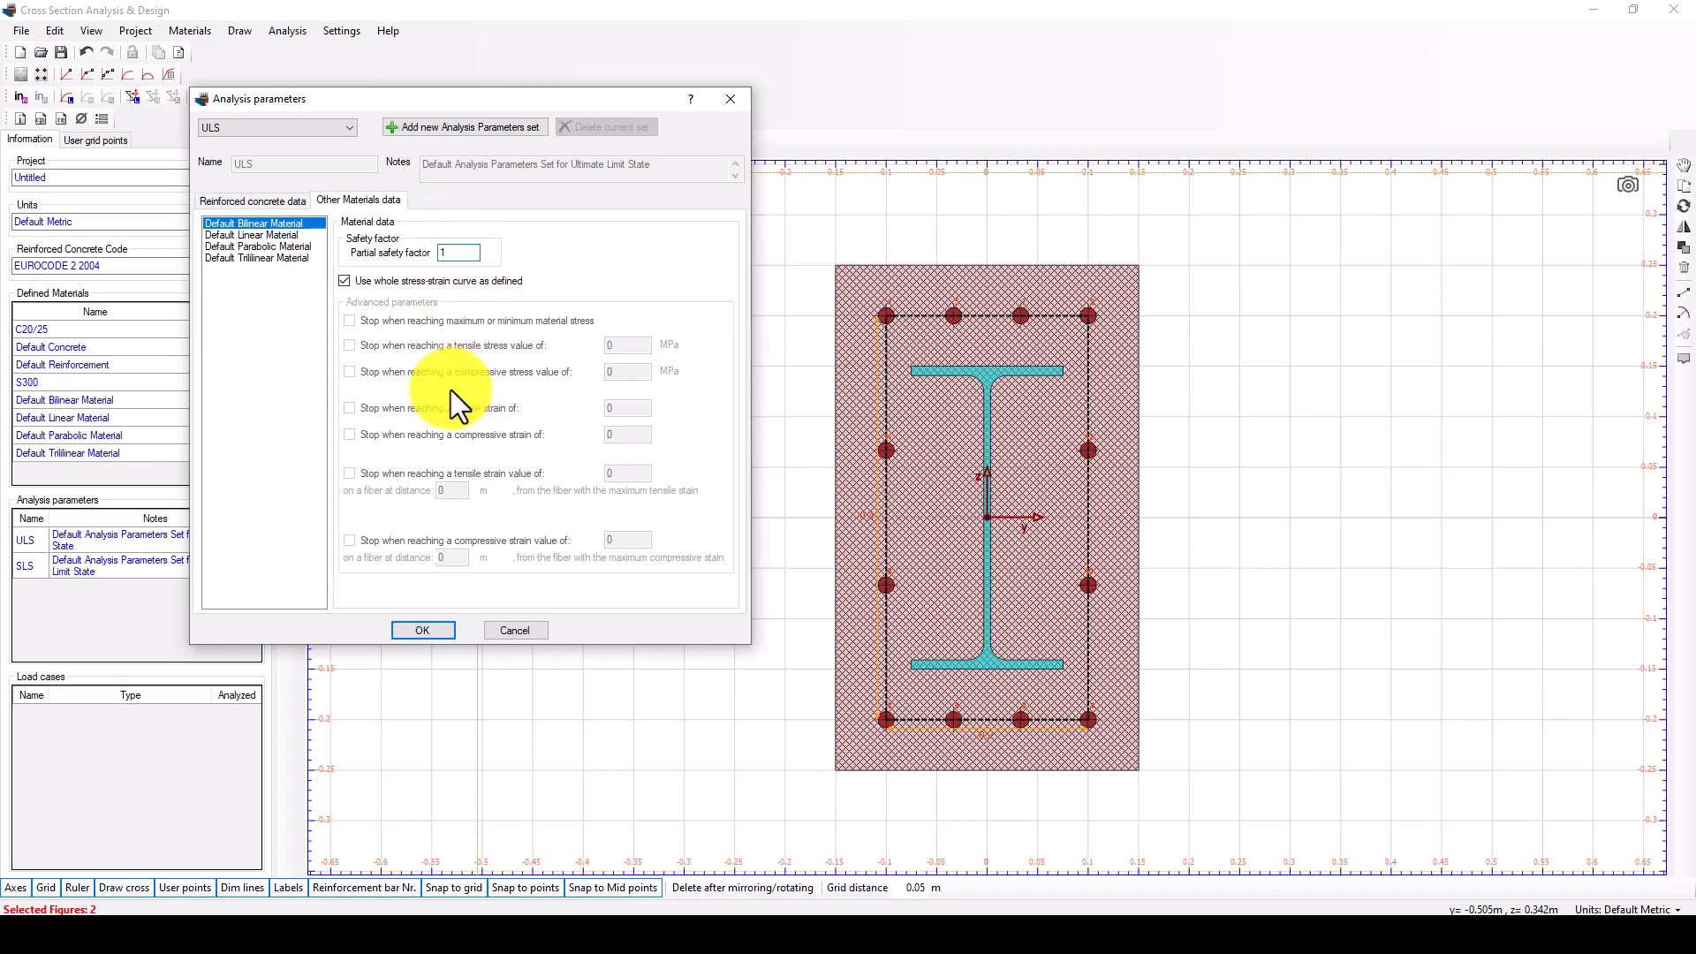
{"action": "left_click", "coordinate": [384, 279]}
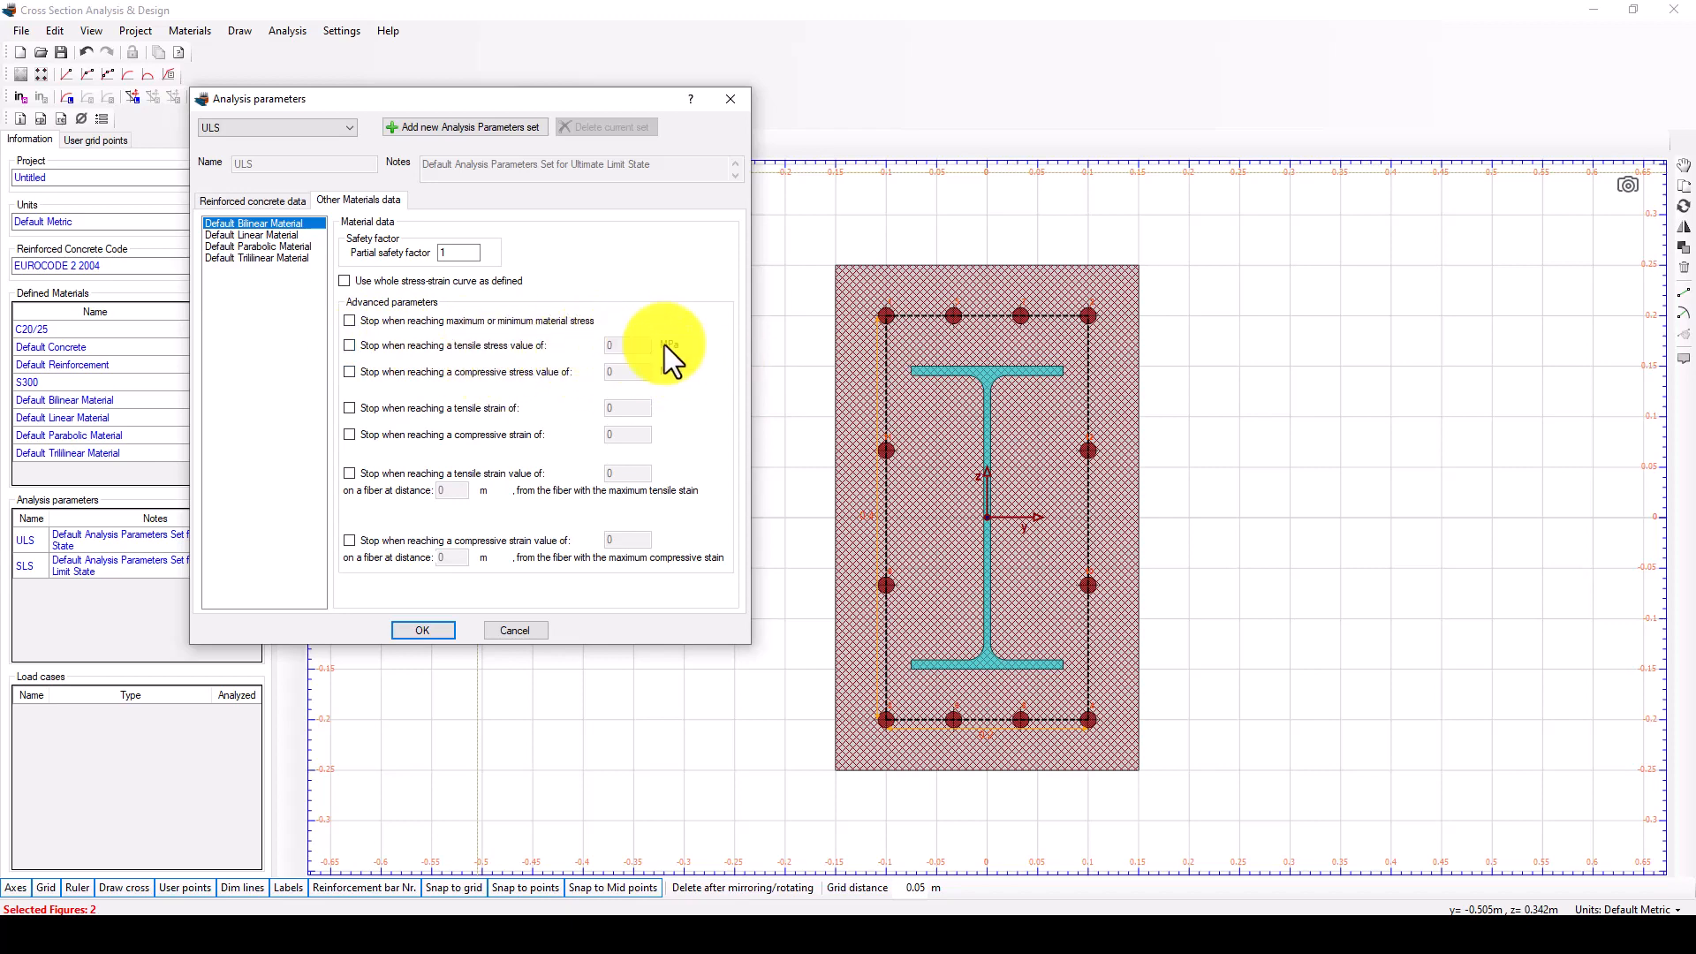
{"action": "left_click", "coordinate": [371, 281]}
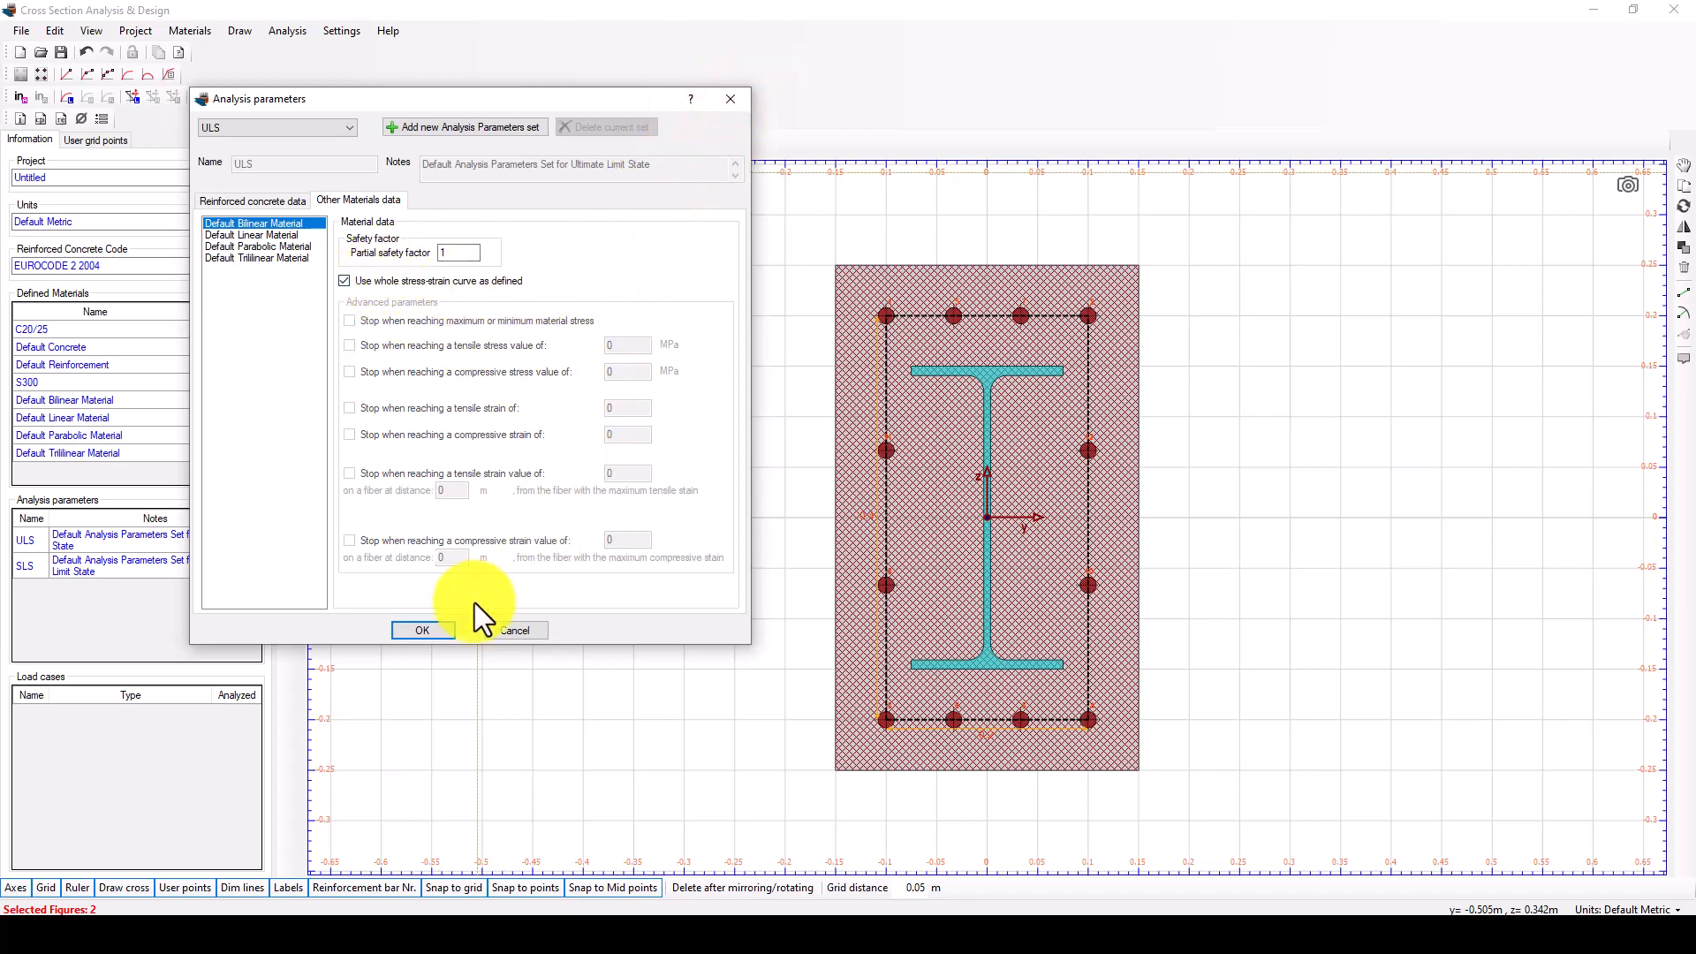
{"action": "left_click", "coordinate": [421, 629]}
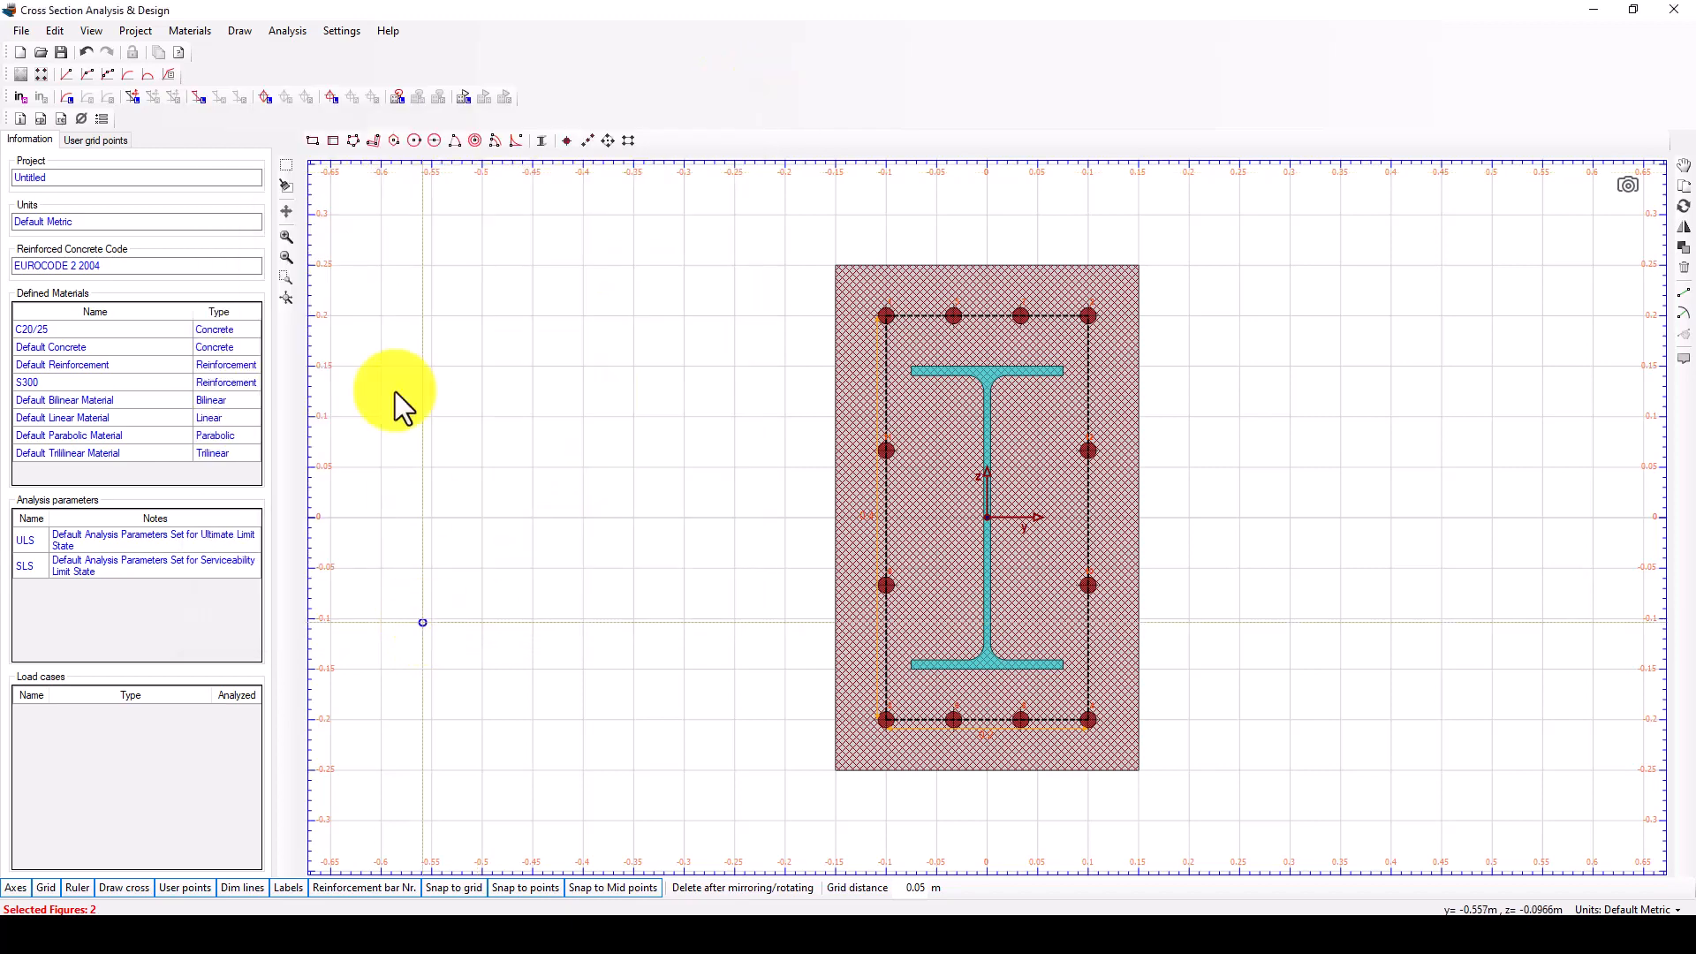
Review the calculation parameters and accept them without changes.
{"action": "left_click", "coordinate": [286, 30]}
{"action": "left_click", "coordinate": [317, 78]}
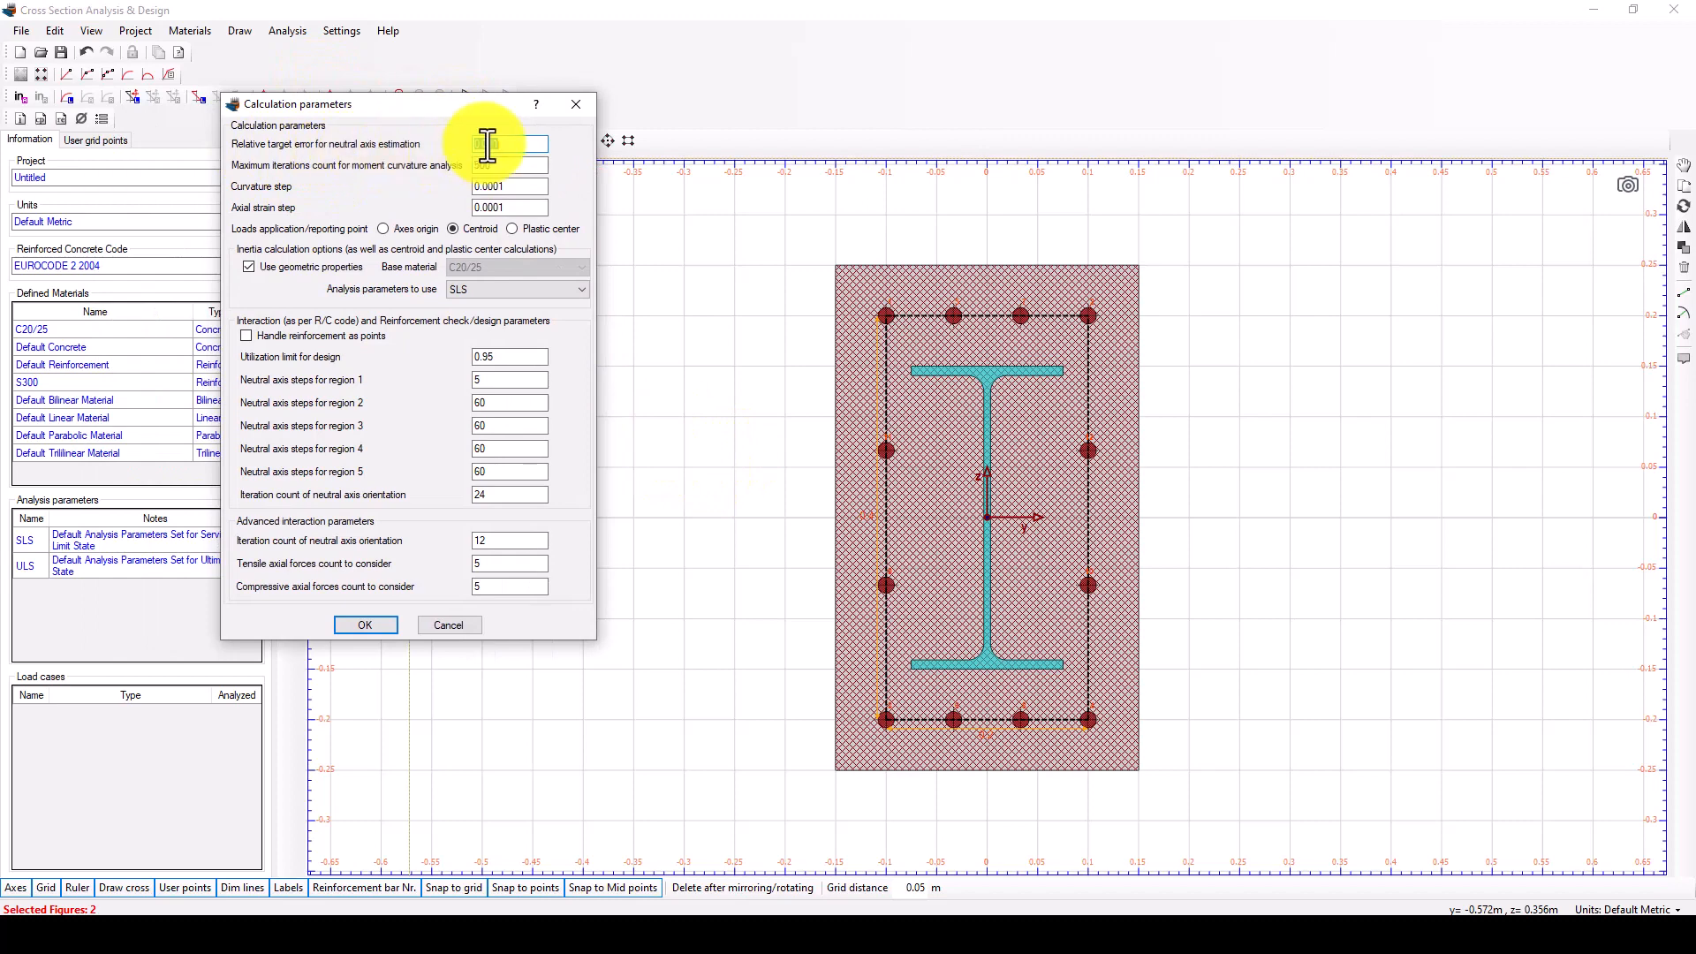
{"action": "left_click", "coordinate": [369, 626]}
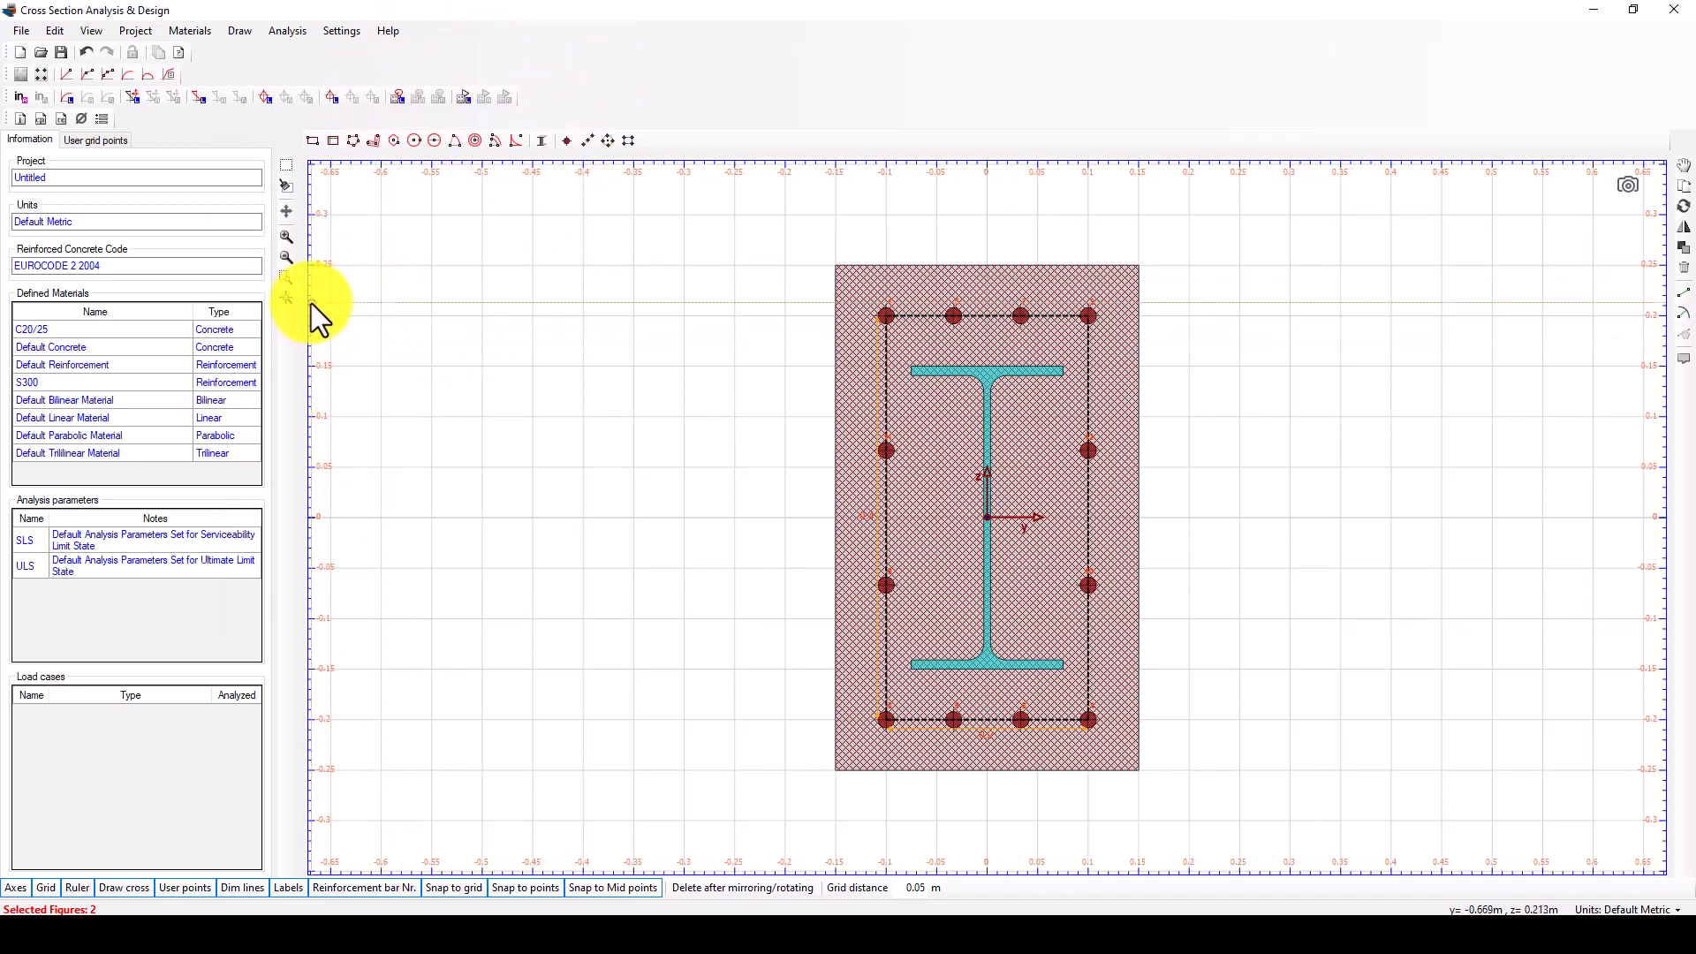
Add a load case for the moment curvature analysis and set its type to Moment about z.
{"action": "left_click", "coordinate": [287, 32]}
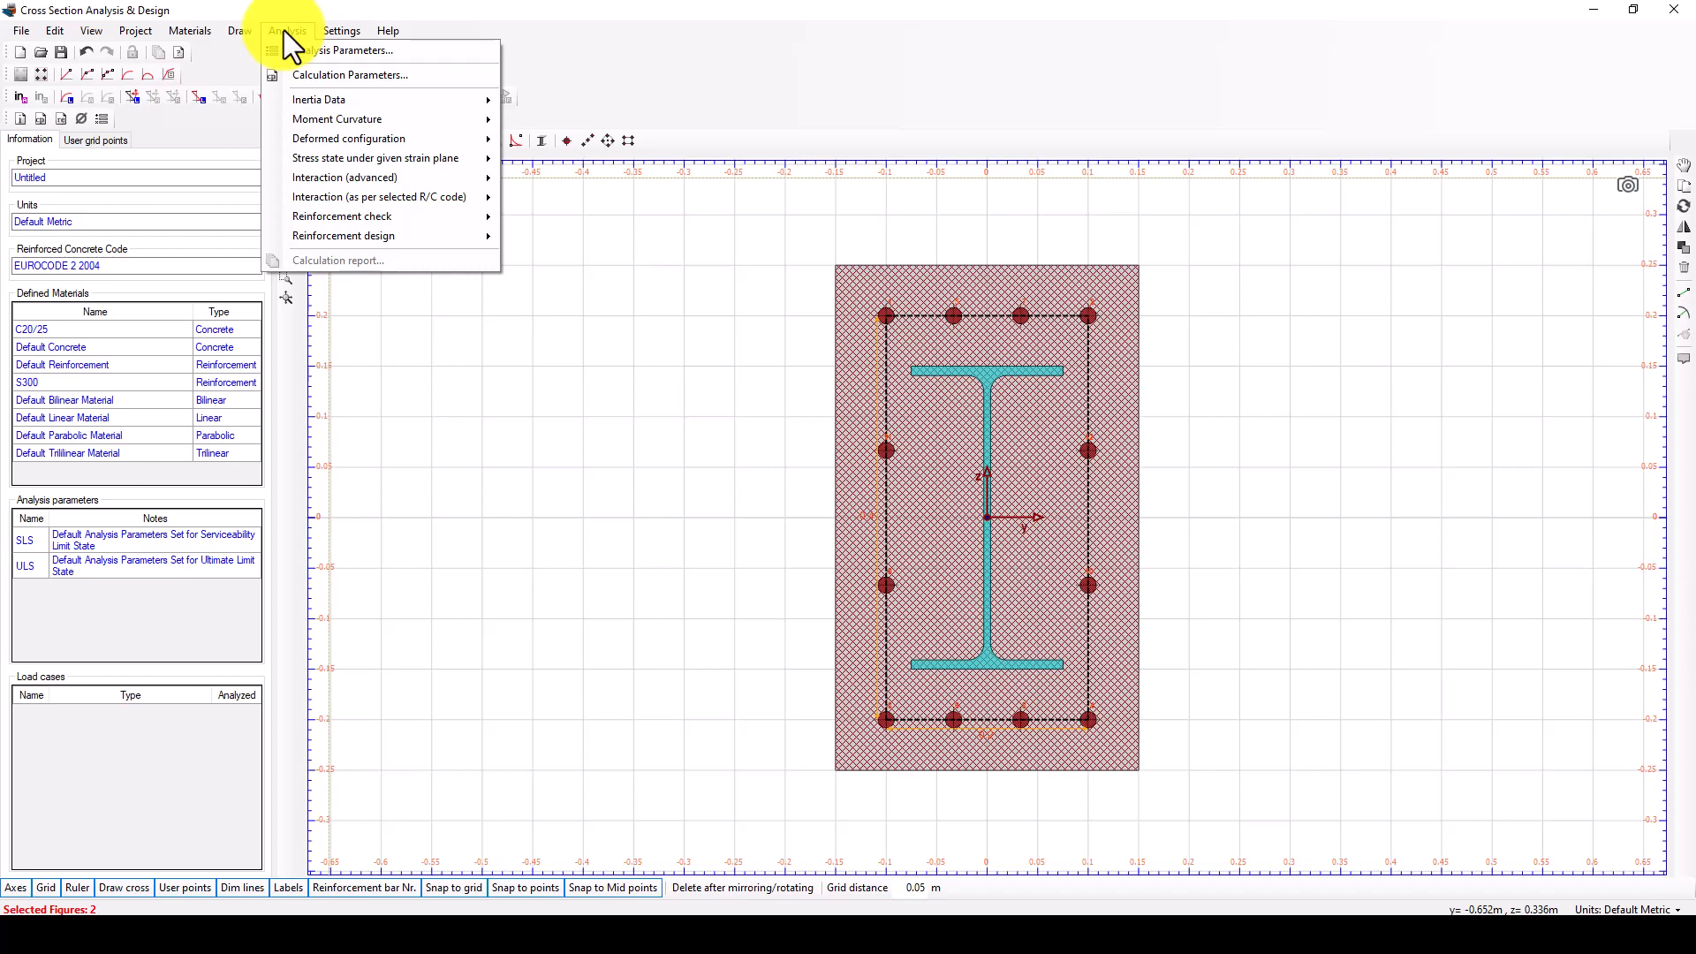
{"action": "mouse_move", "coordinate": [312, 97]}
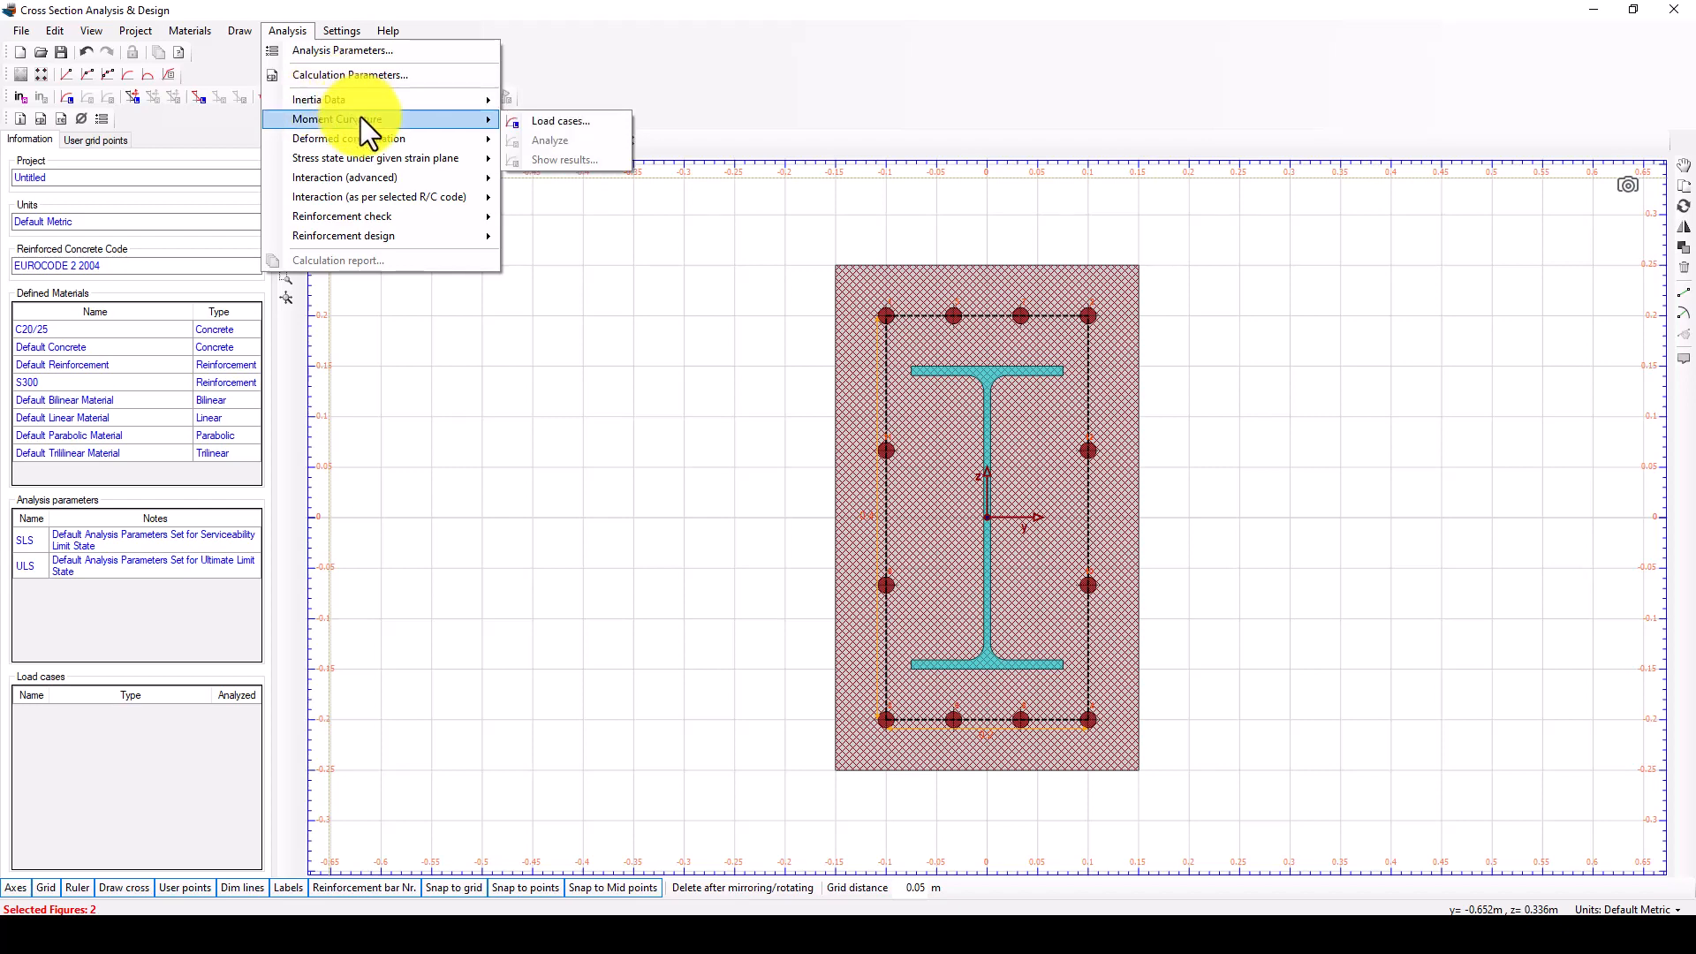
{"action": "mouse_move", "coordinate": [455, 121]}
{"action": "left_click", "coordinate": [537, 119]}
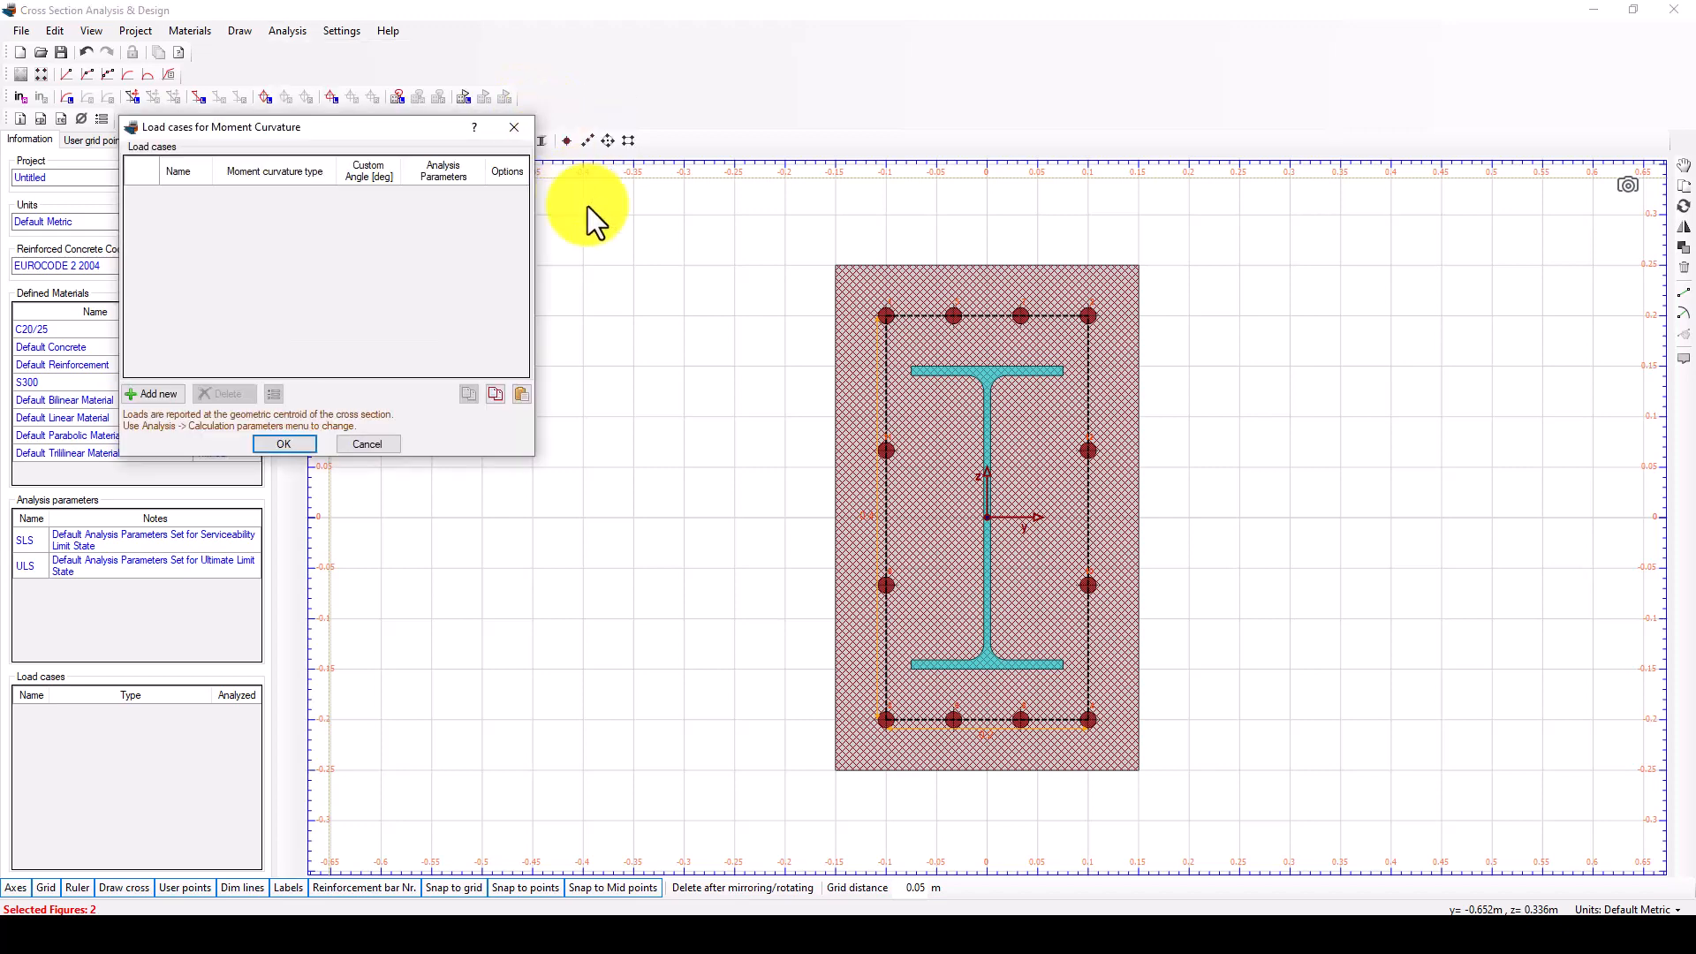
{"action": "left_click", "coordinate": [196, 401]}
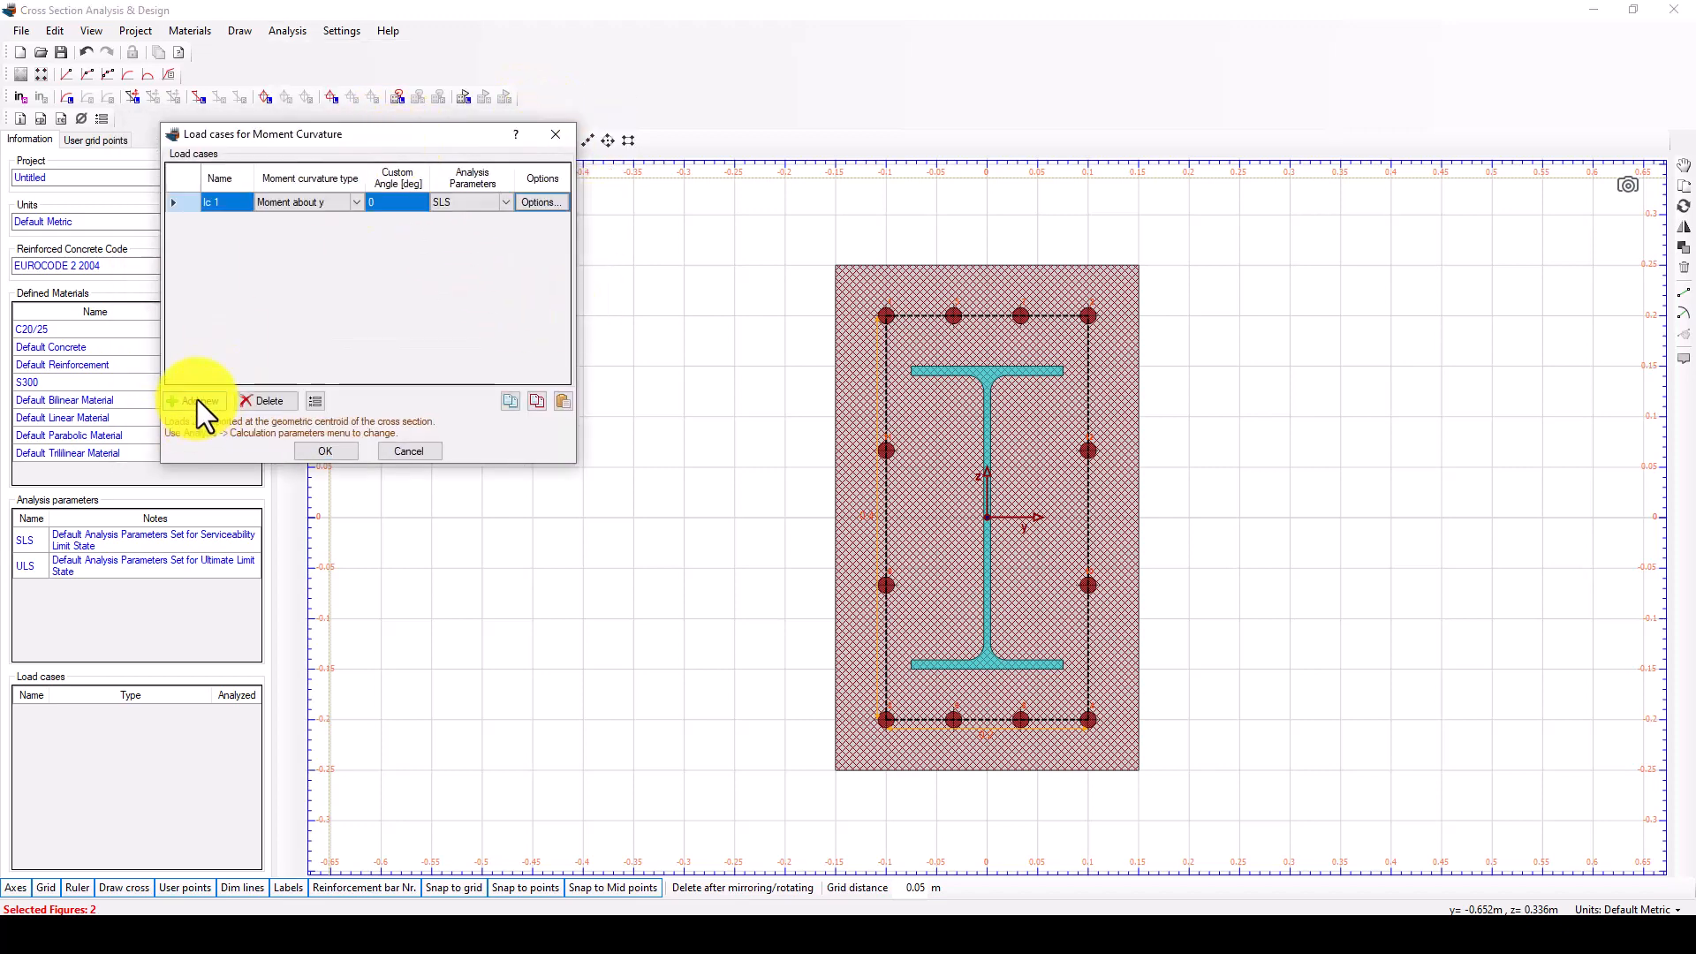
{"action": "left_click", "coordinate": [278, 186]}
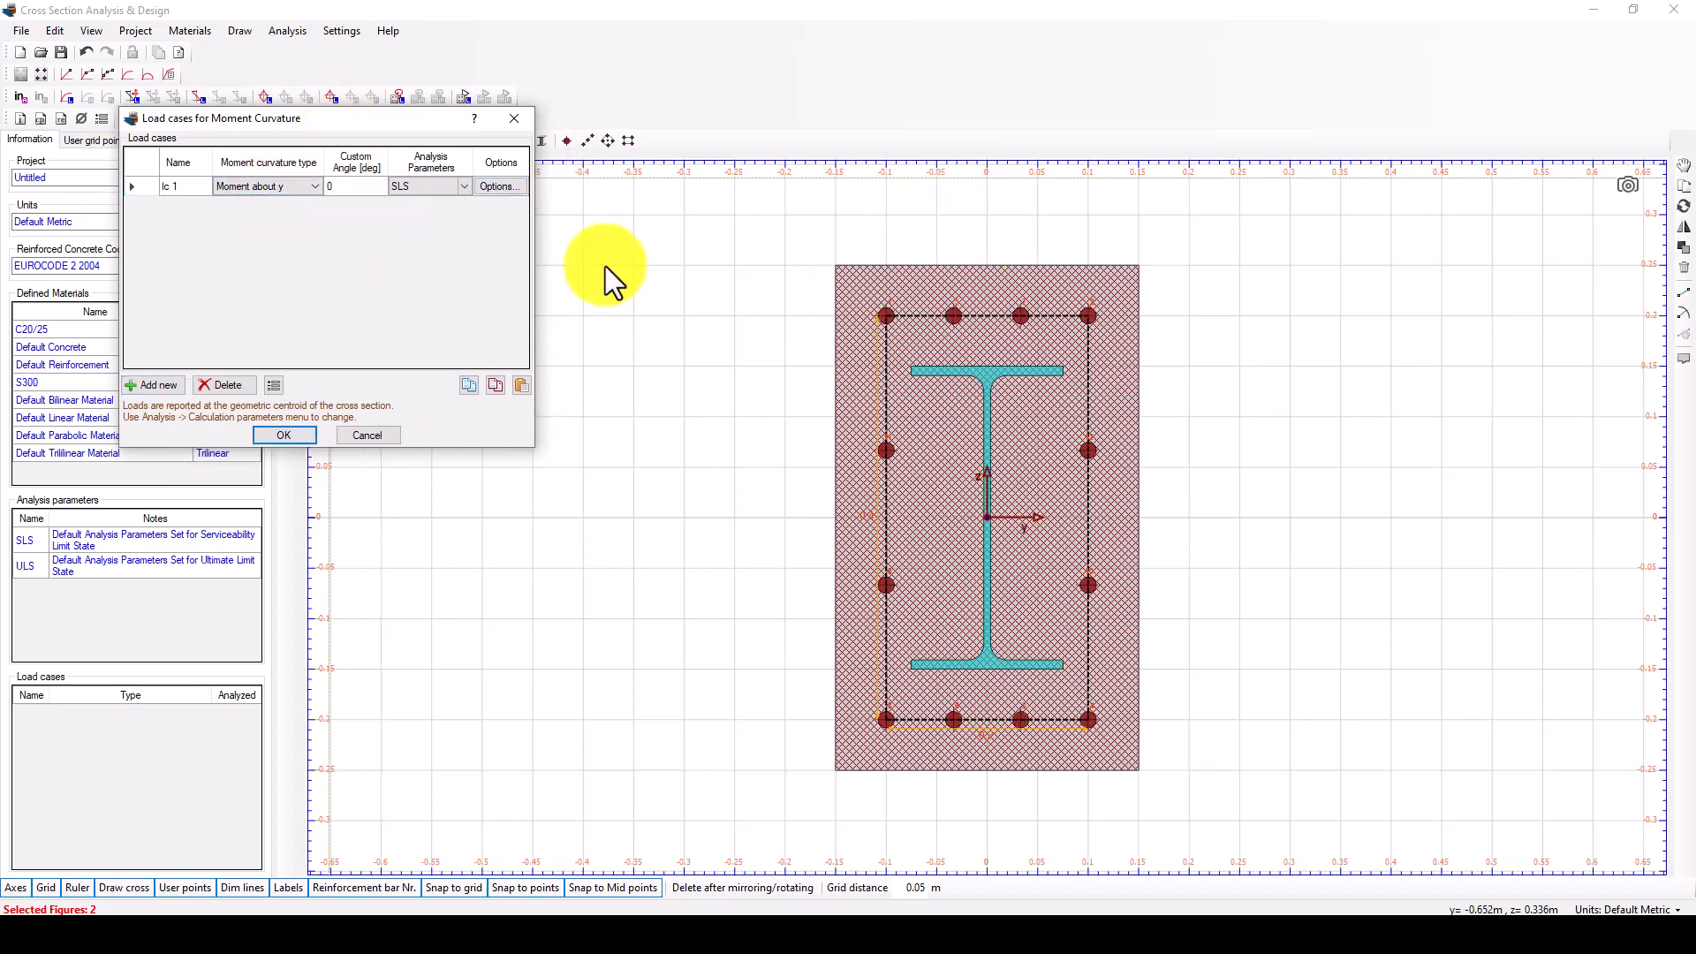
{"action": "left_click", "coordinate": [309, 189]}
{"action": "left_click", "coordinate": [279, 228]}
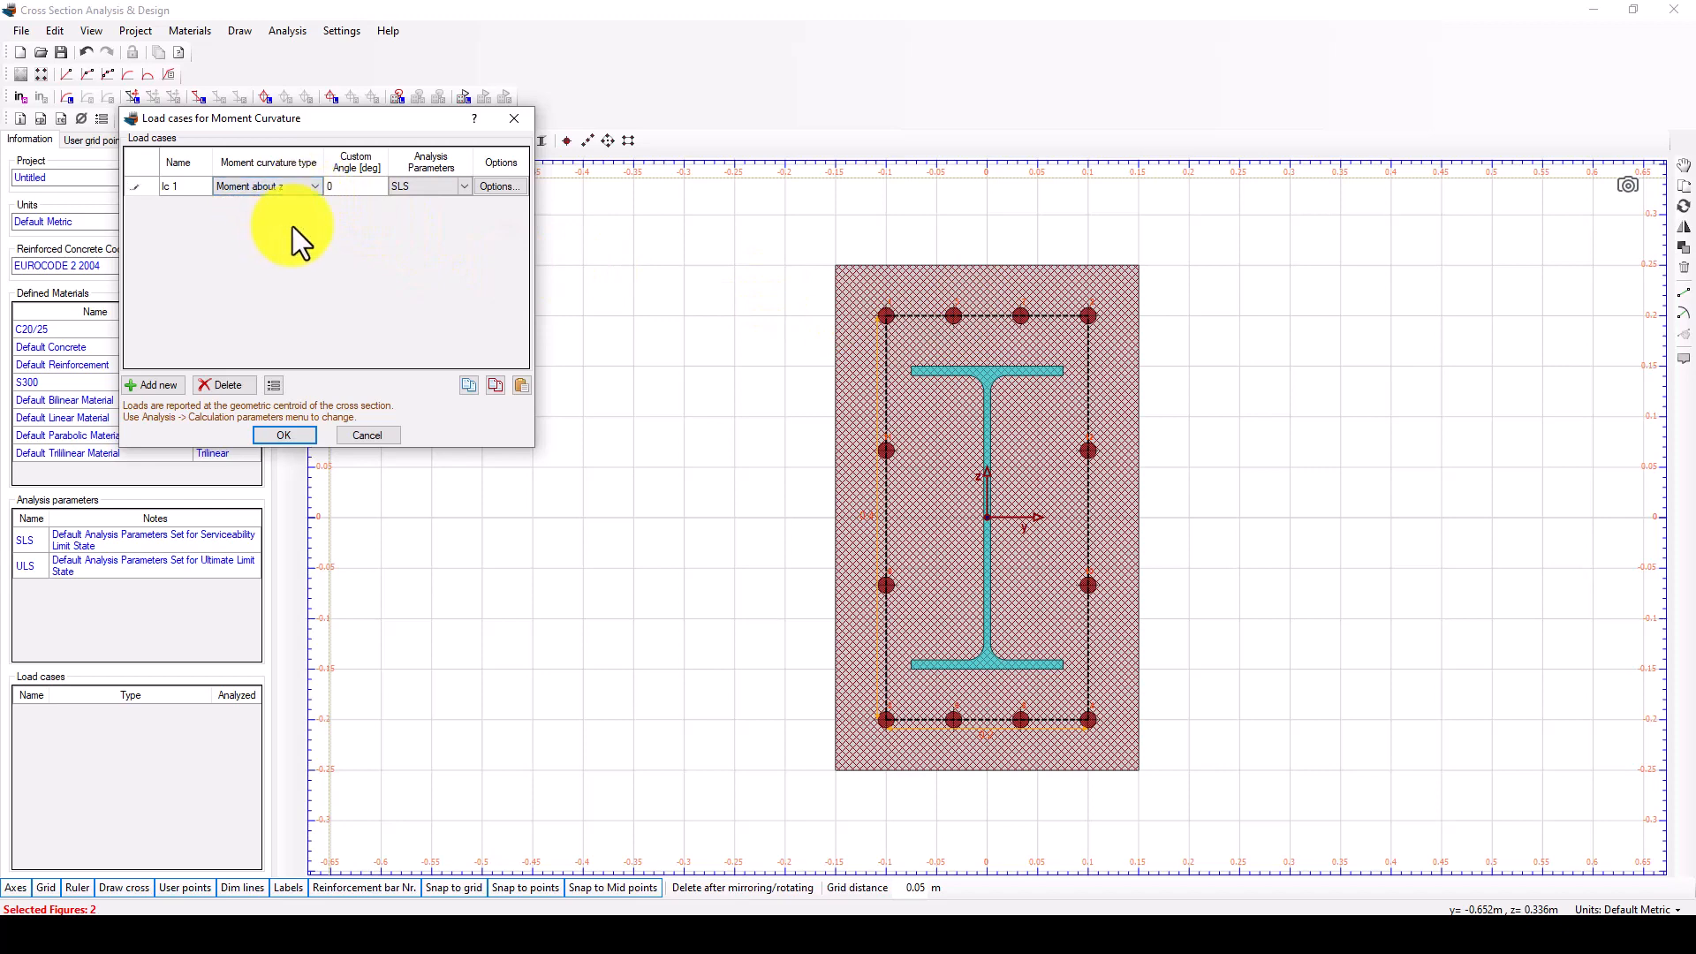
Add a second moment curvature load case and keep its type as Moment about y.
{"action": "left_click", "coordinate": [161, 385]}
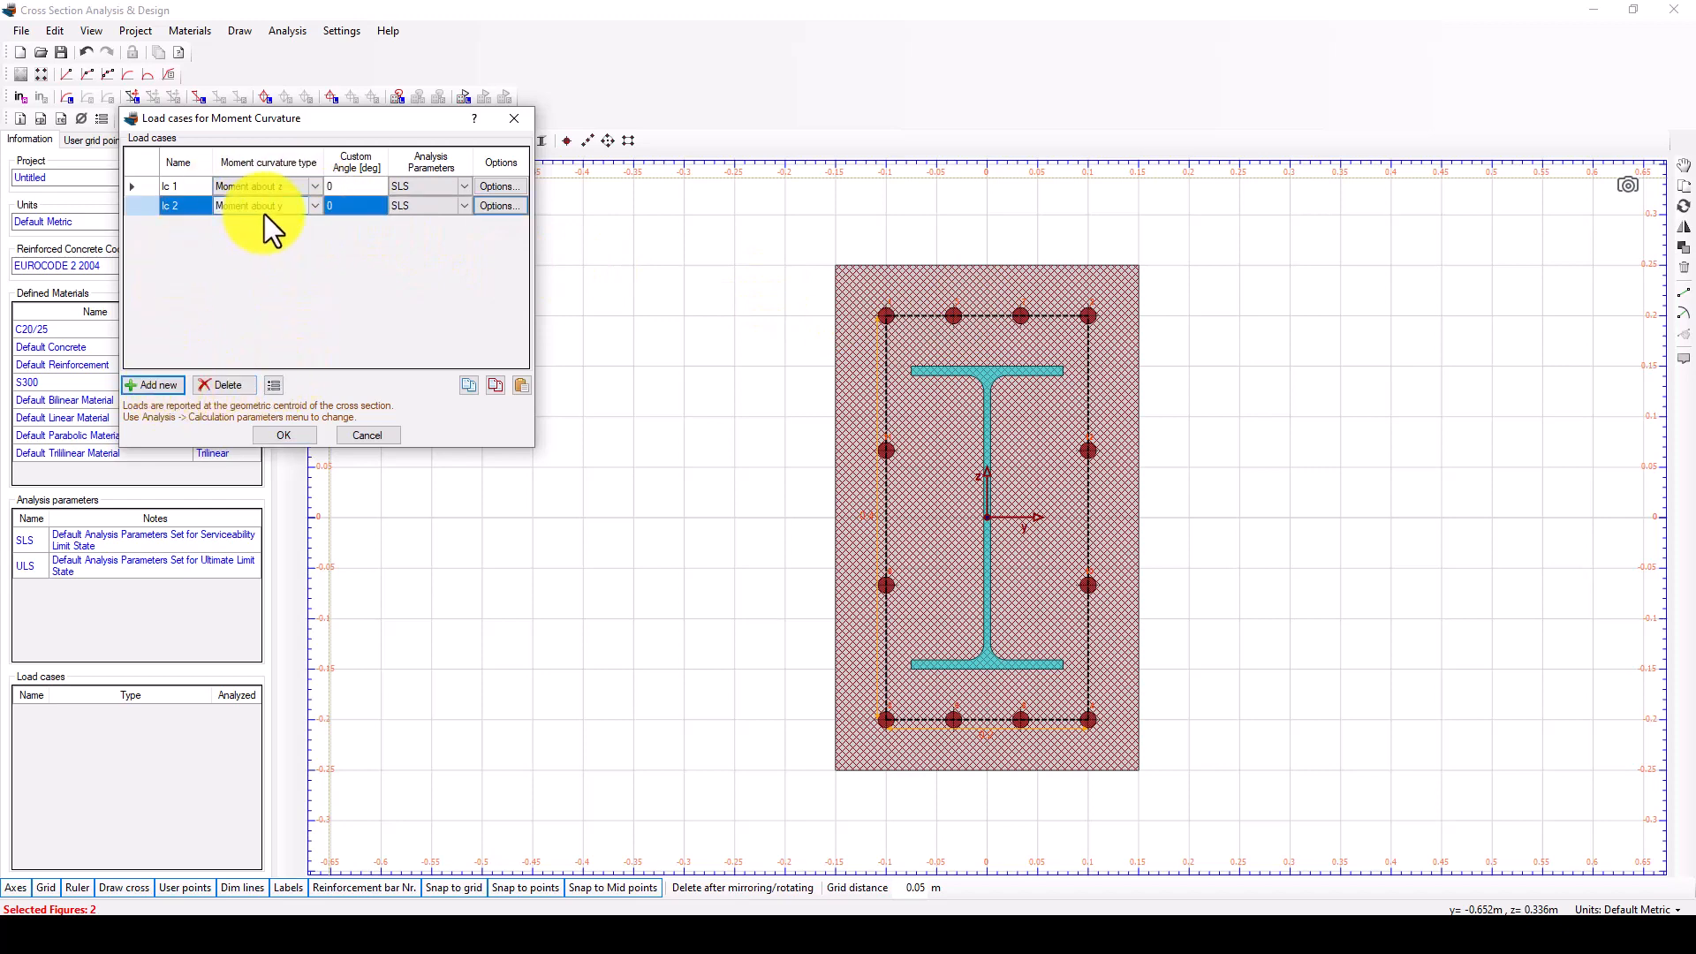
{"action": "left_click", "coordinate": [264, 204]}
{"action": "left_click", "coordinate": [299, 204]}
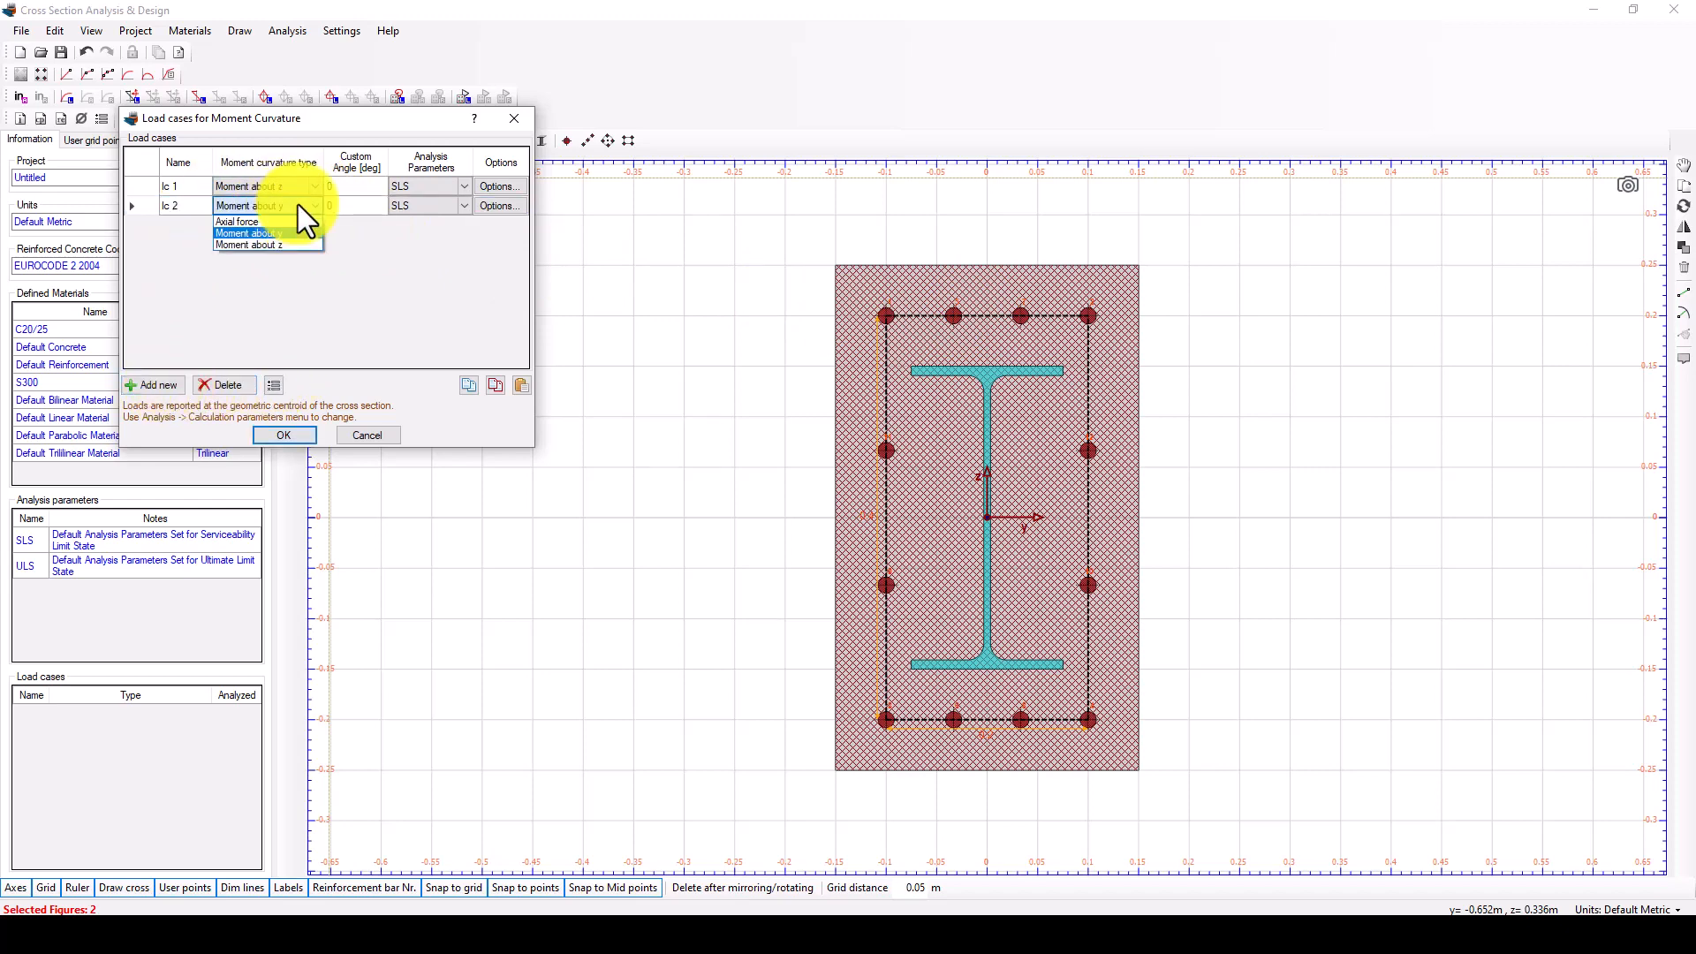
{"action": "left_click", "coordinate": [299, 205]}
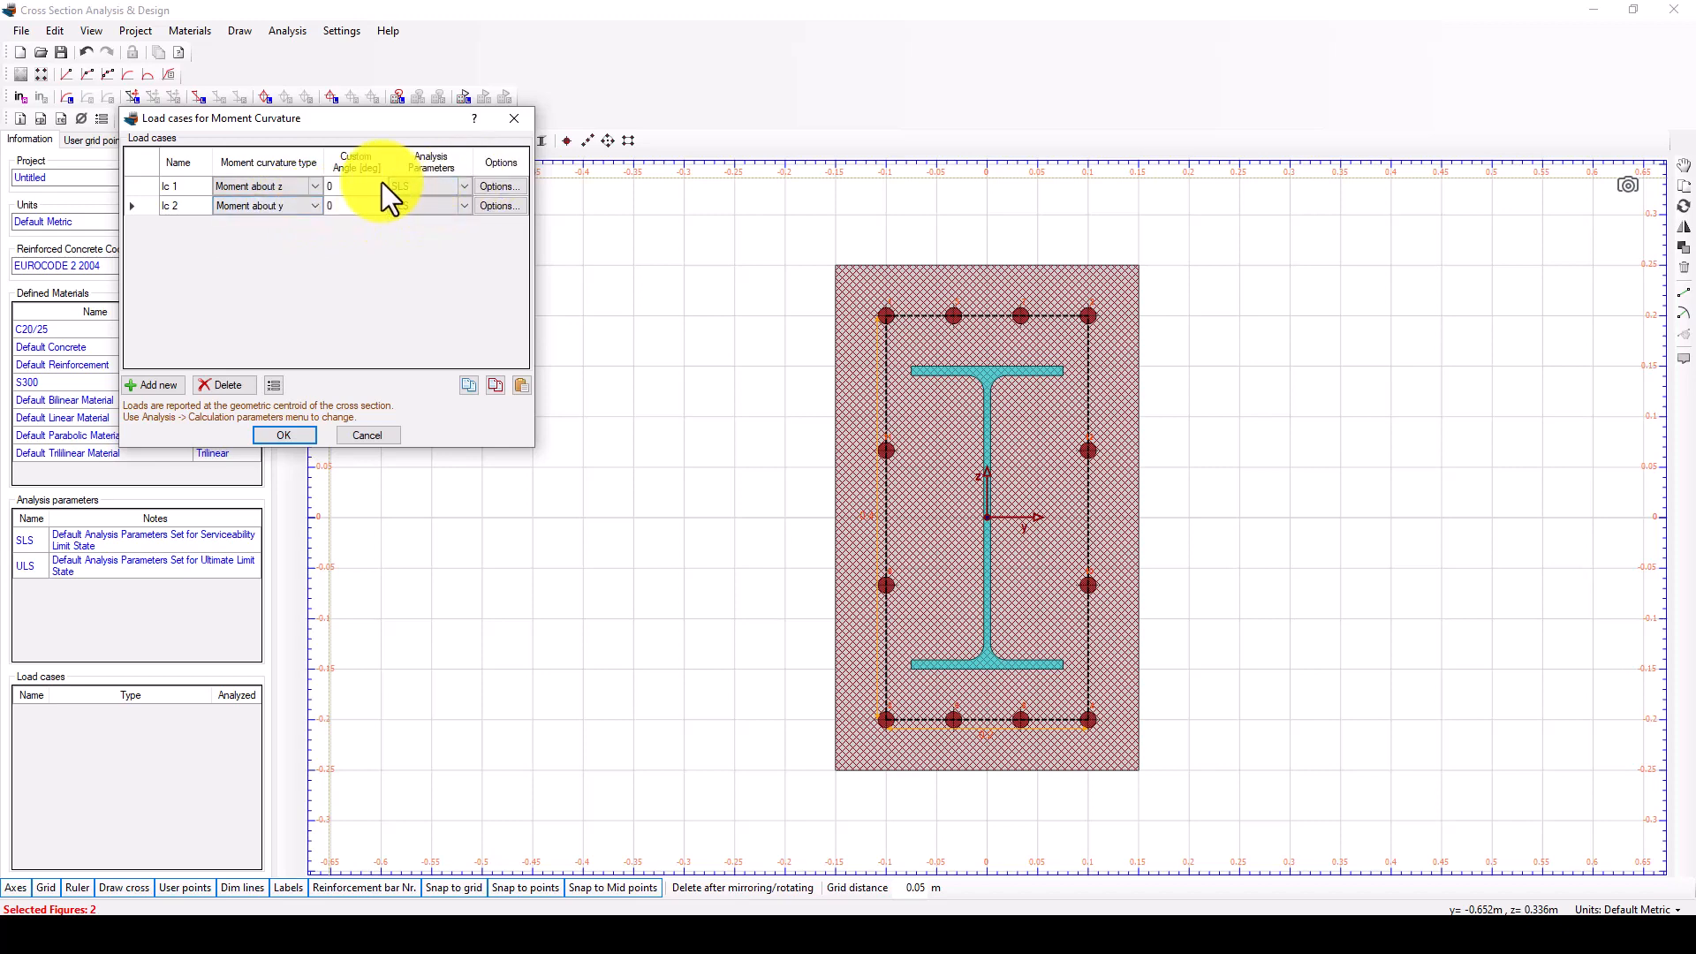
Try to assign the ULS analysis parameters to load cases lc 1 and lc 2 and accept the load cases.
{"action": "left_click", "coordinate": [418, 189]}
{"action": "left_click", "coordinate": [463, 189]}
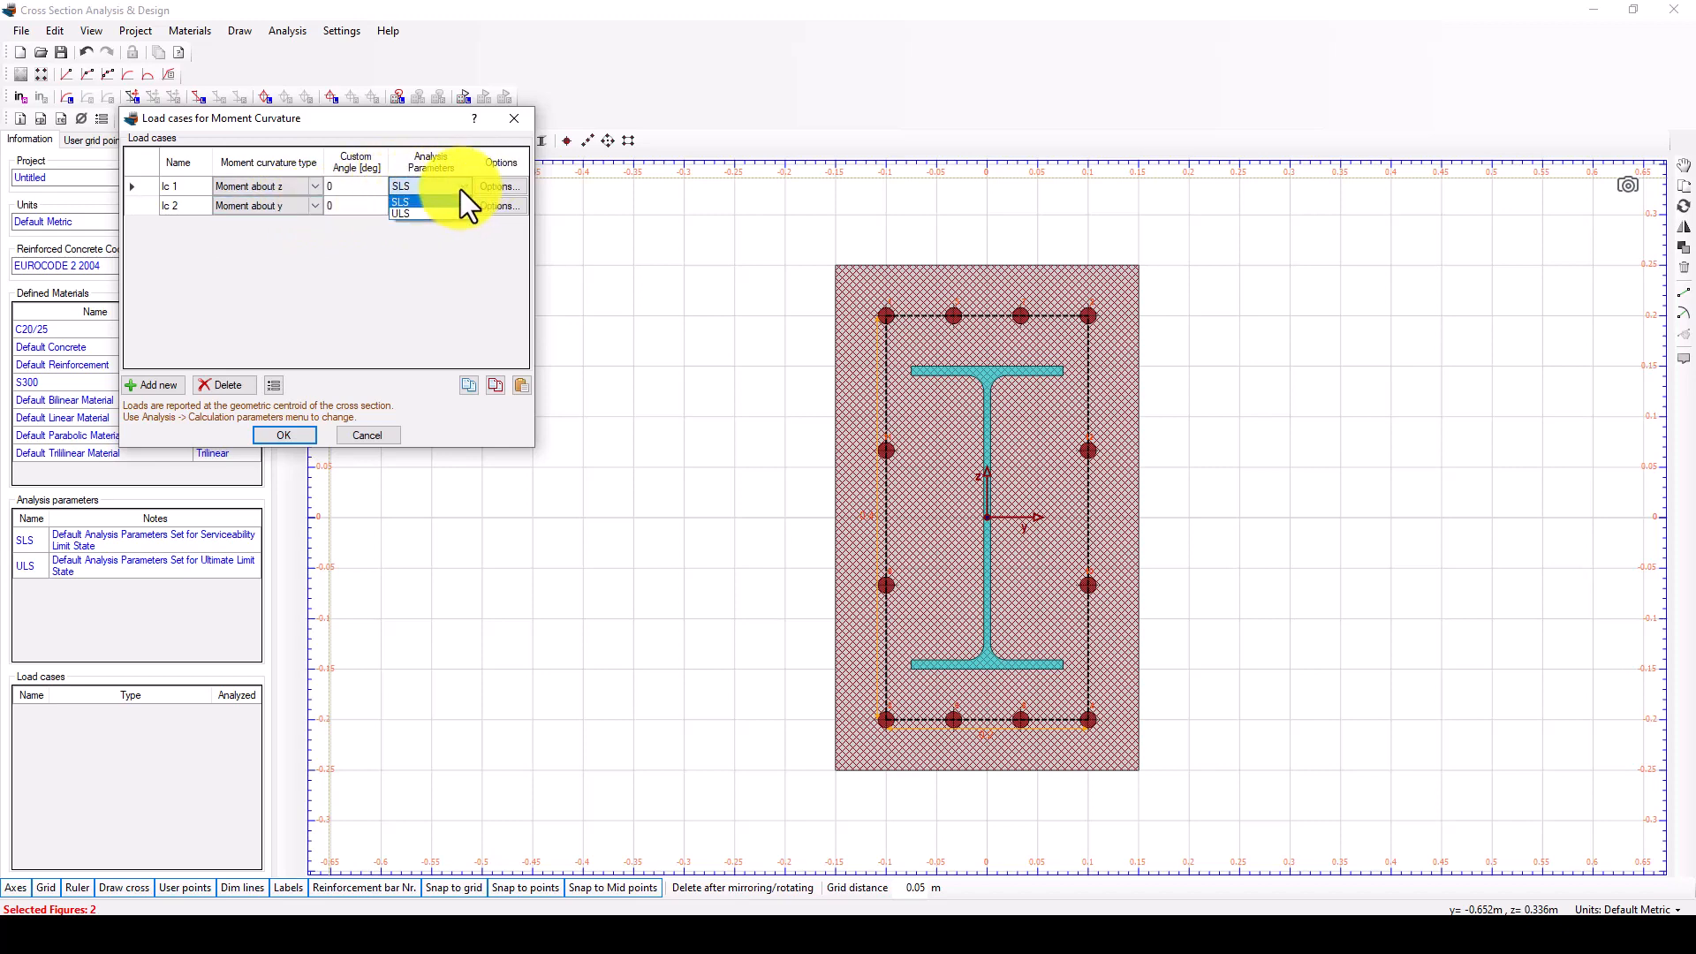
{"action": "left_click", "coordinate": [459, 189]}
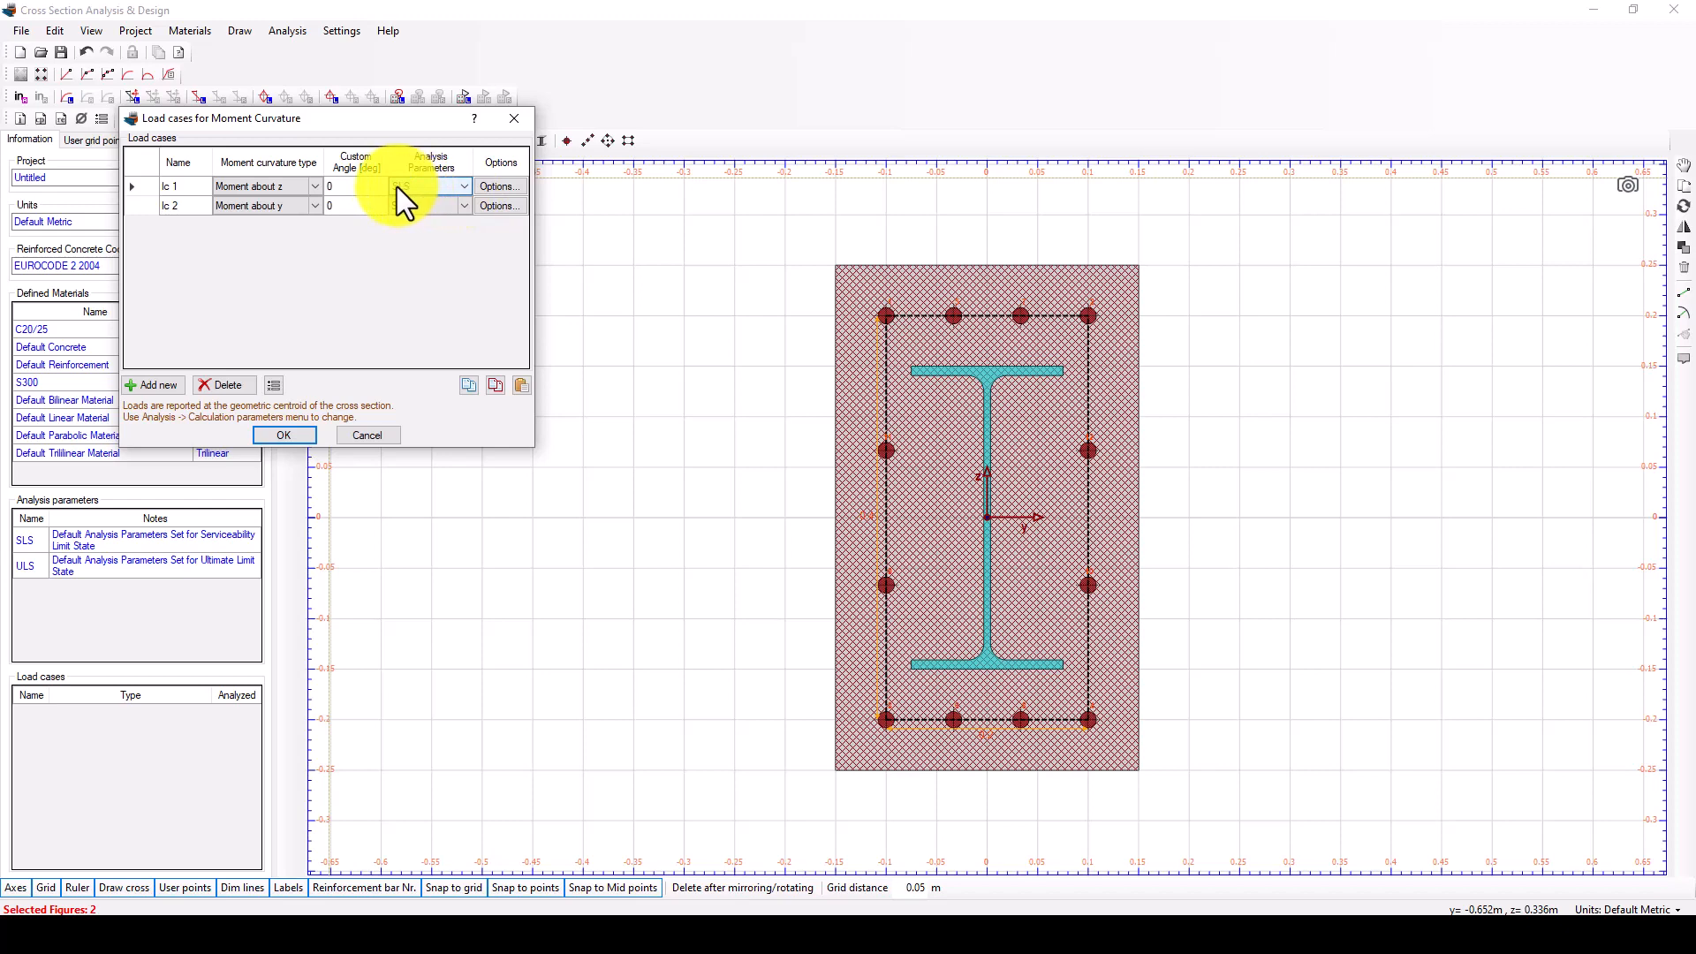
{"action": "left_click", "coordinate": [409, 205]}
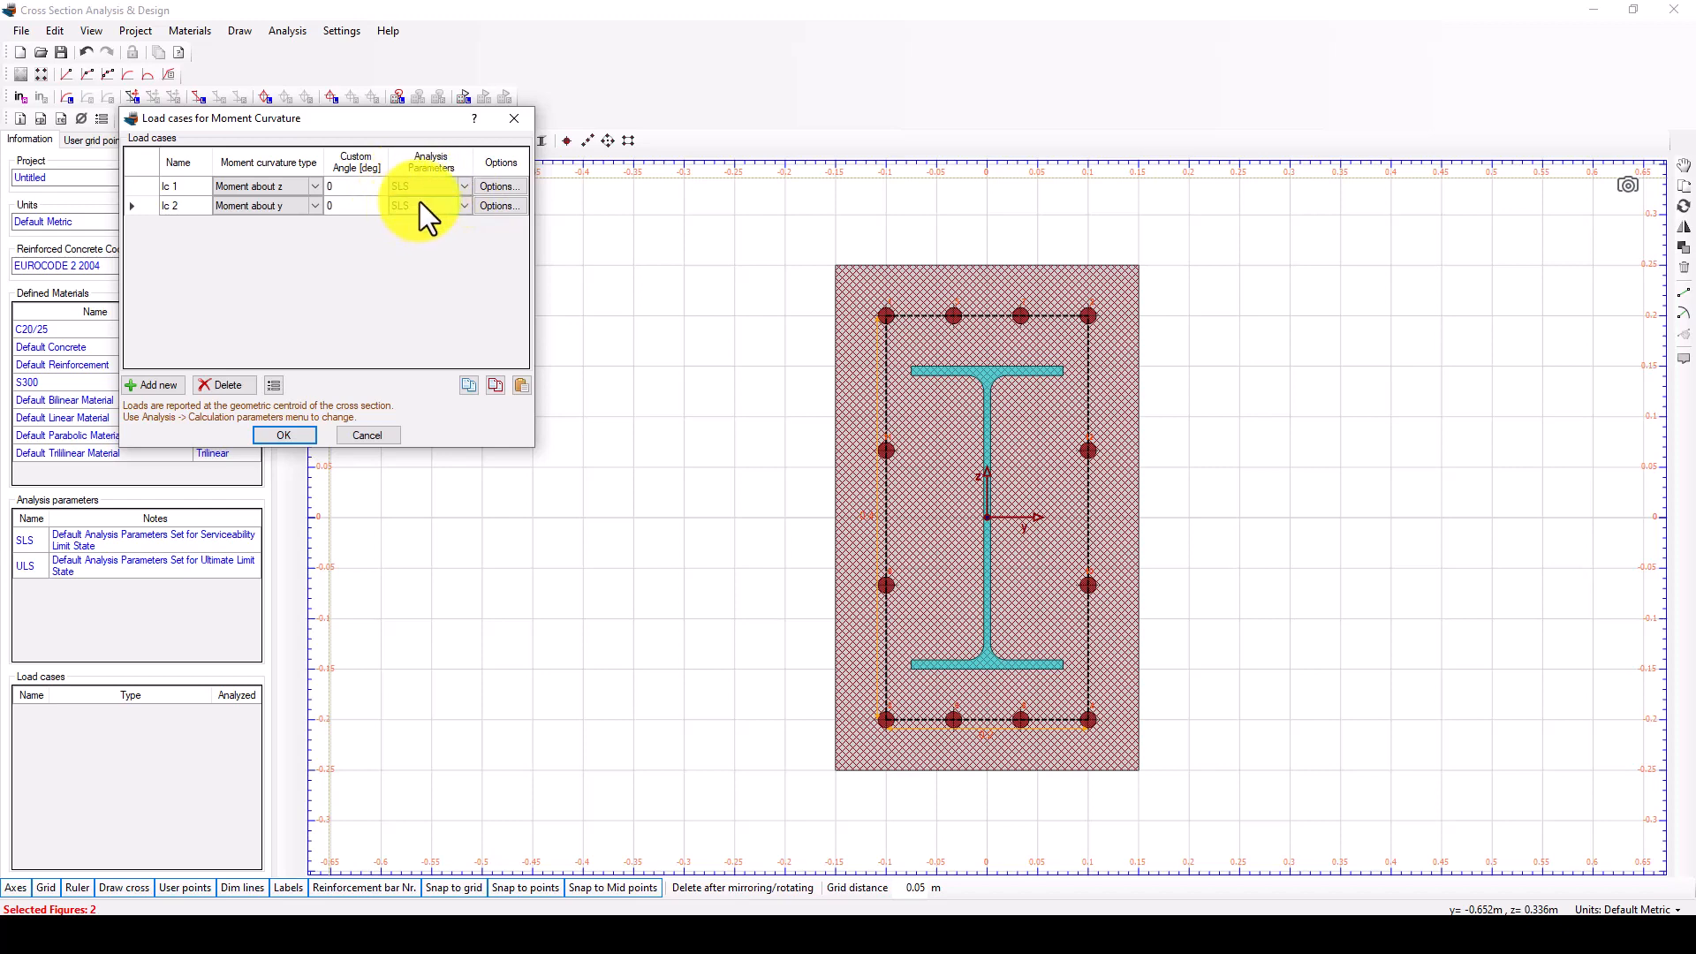
{"action": "left_click", "coordinate": [454, 204]}
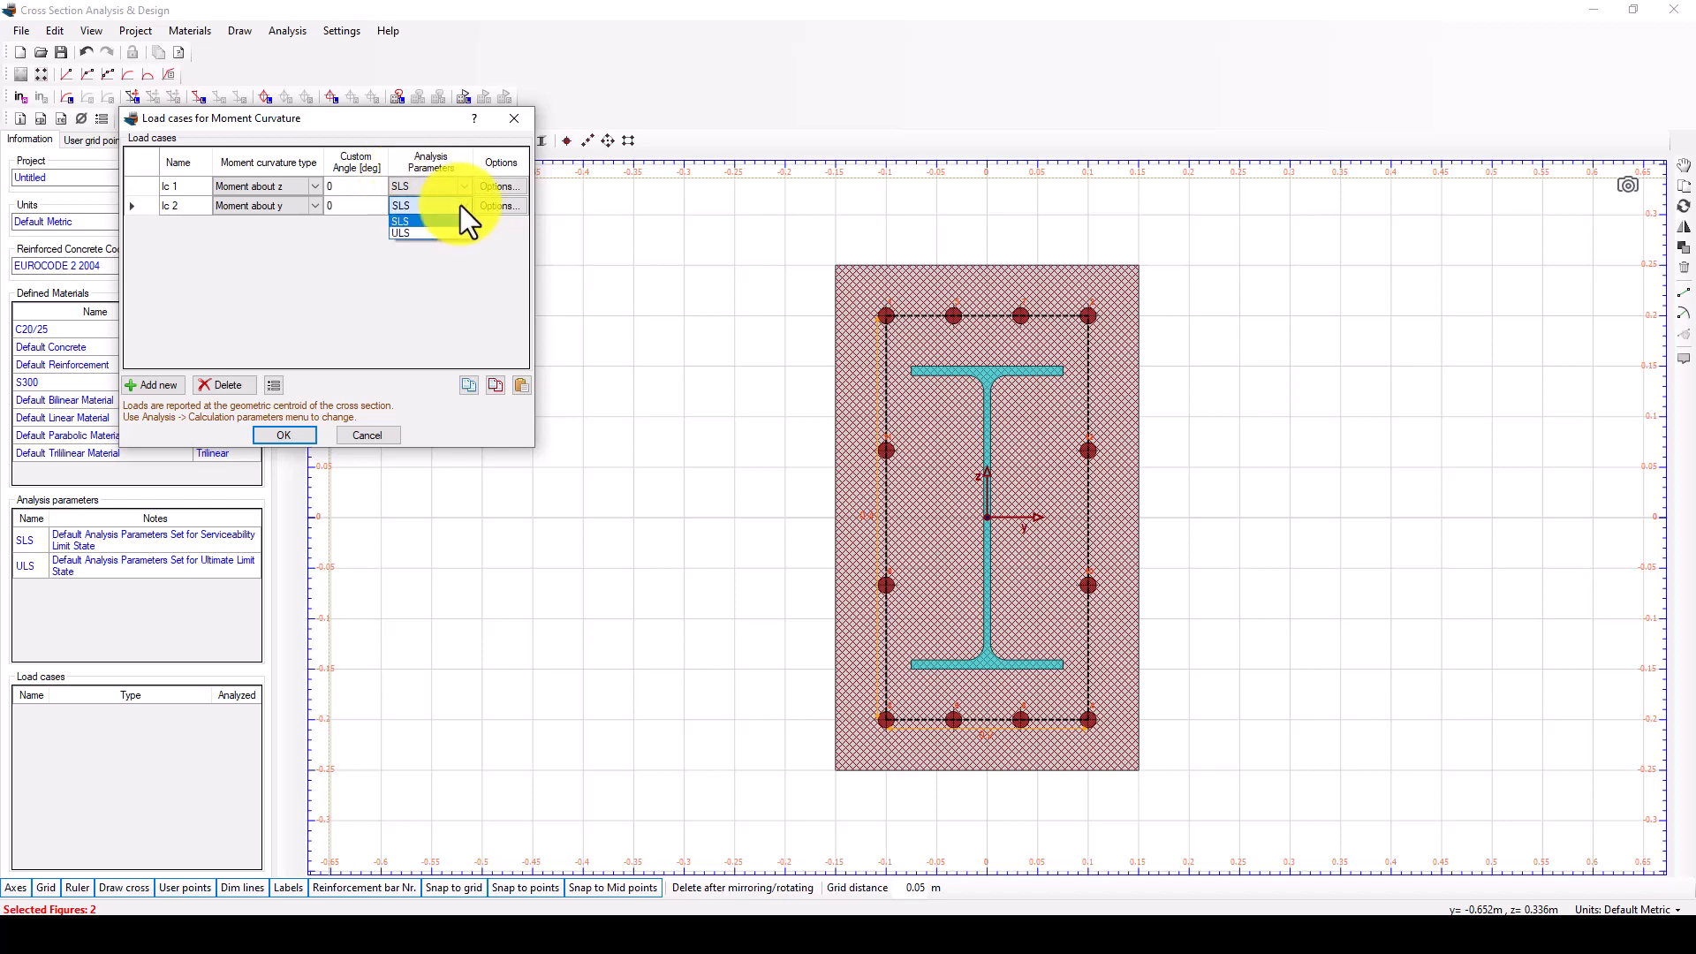
{"action": "left_click", "coordinate": [459, 205]}
{"action": "left_click", "coordinate": [464, 204]}
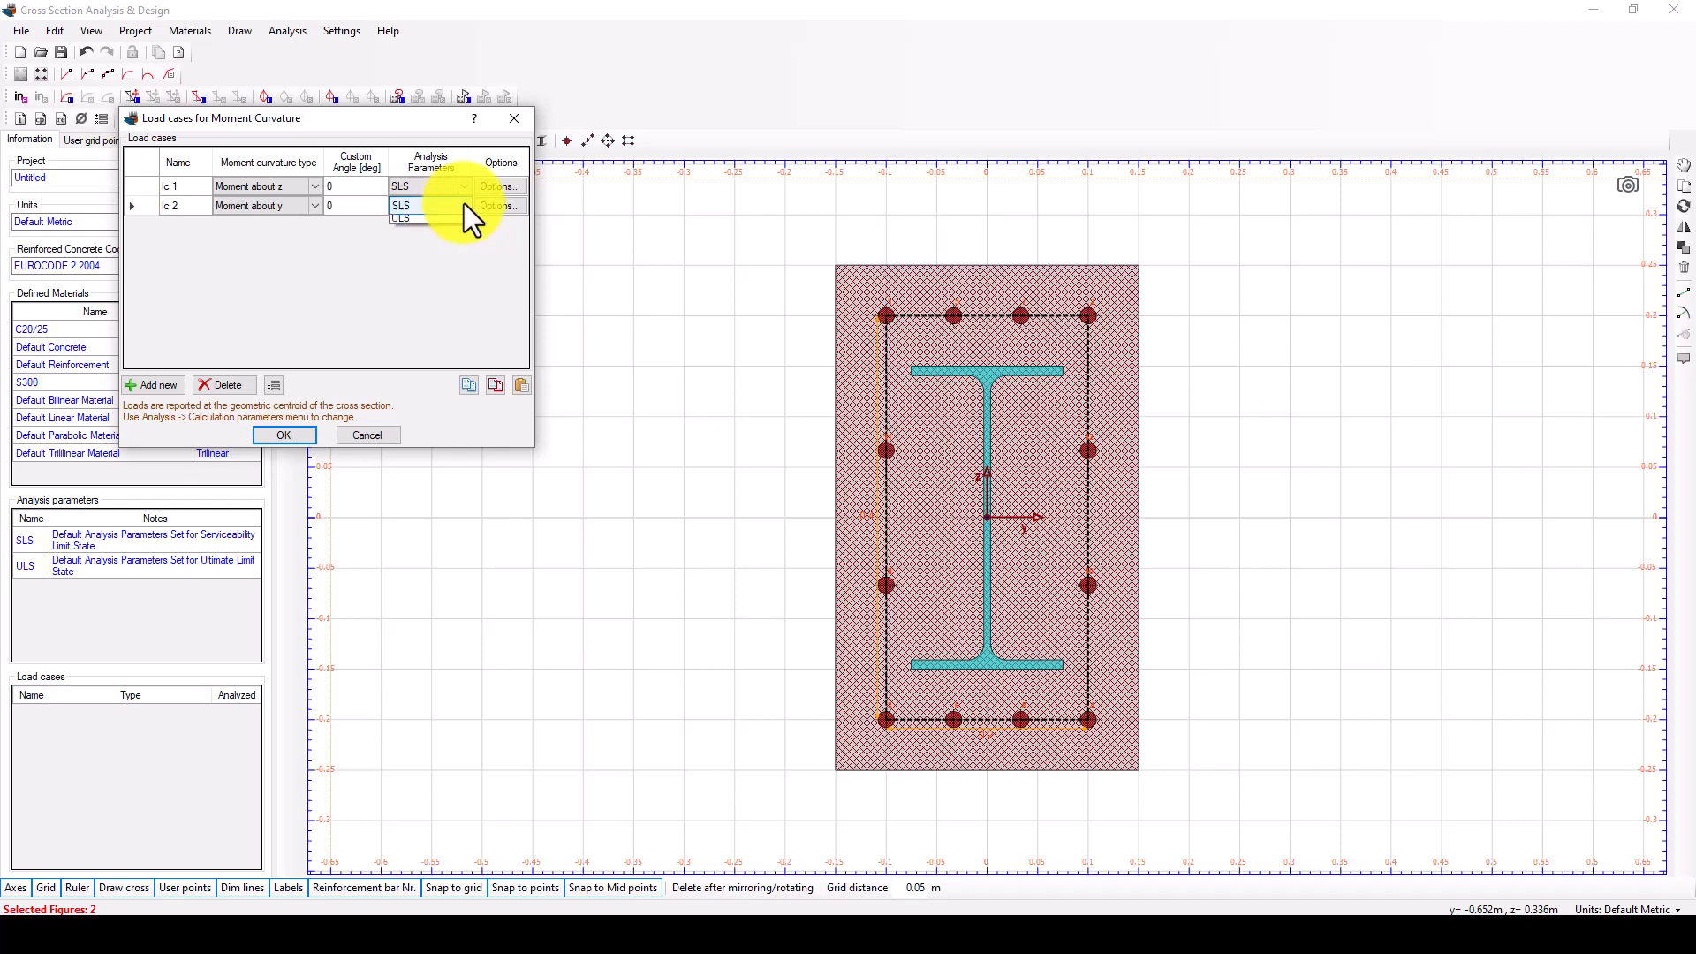
{"action": "left_click", "coordinate": [431, 230]}
{"action": "left_click", "coordinate": [459, 188]}
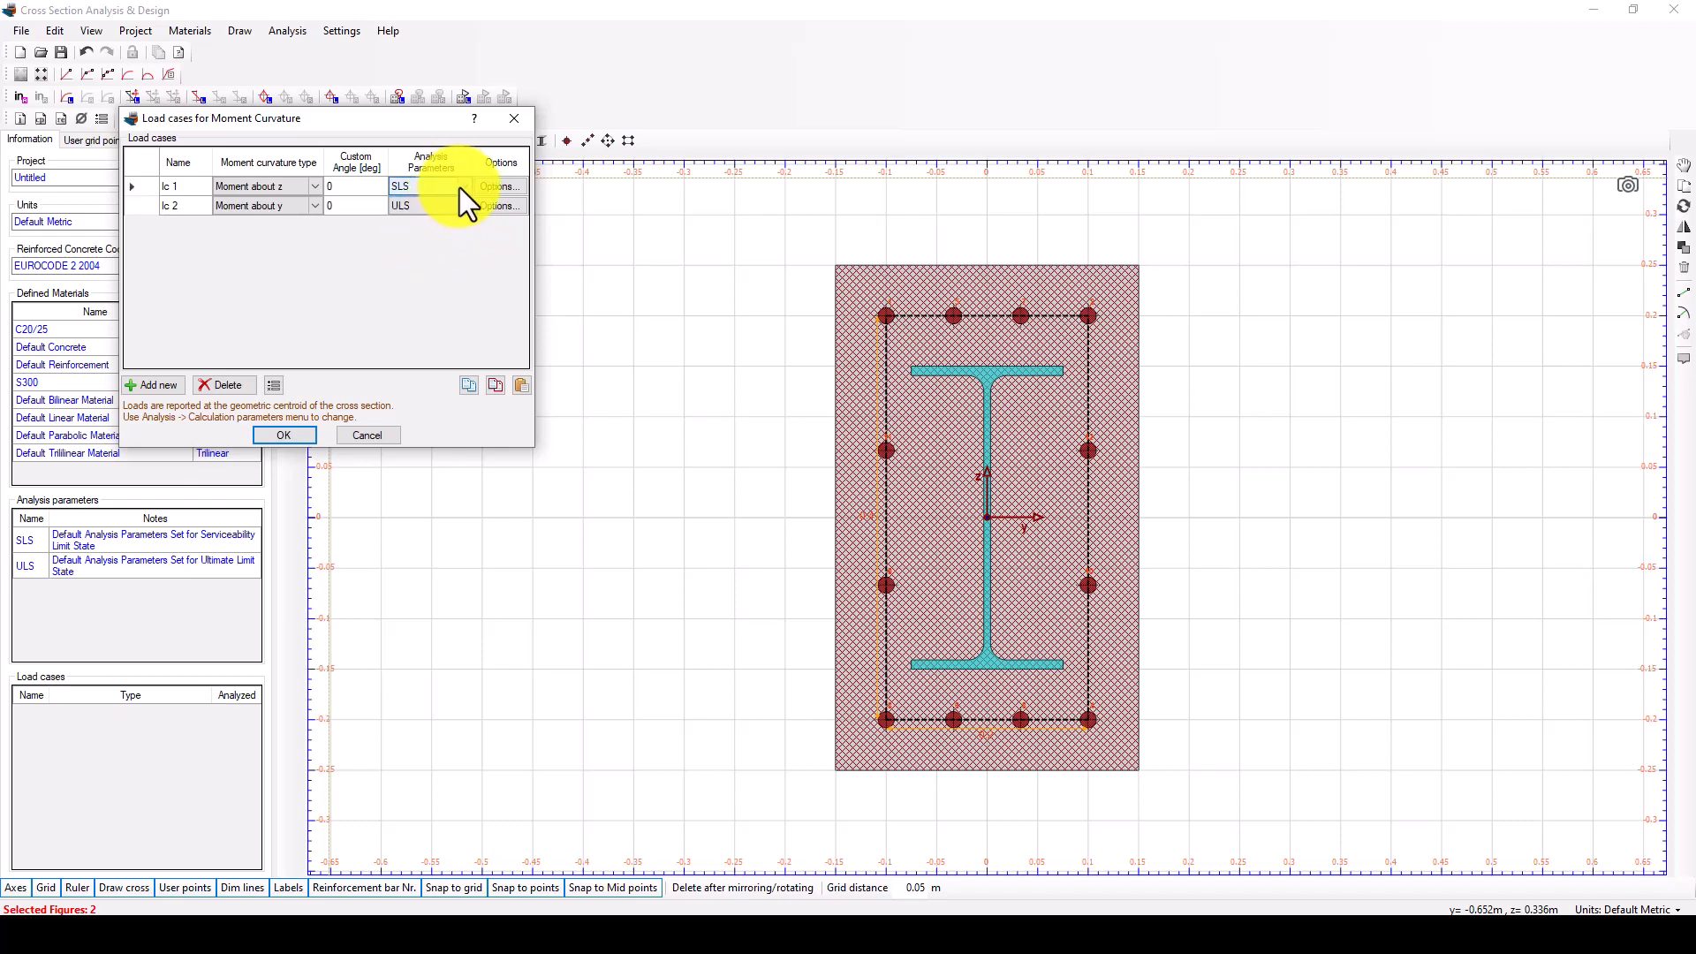
{"action": "left_click", "coordinate": [294, 433]}
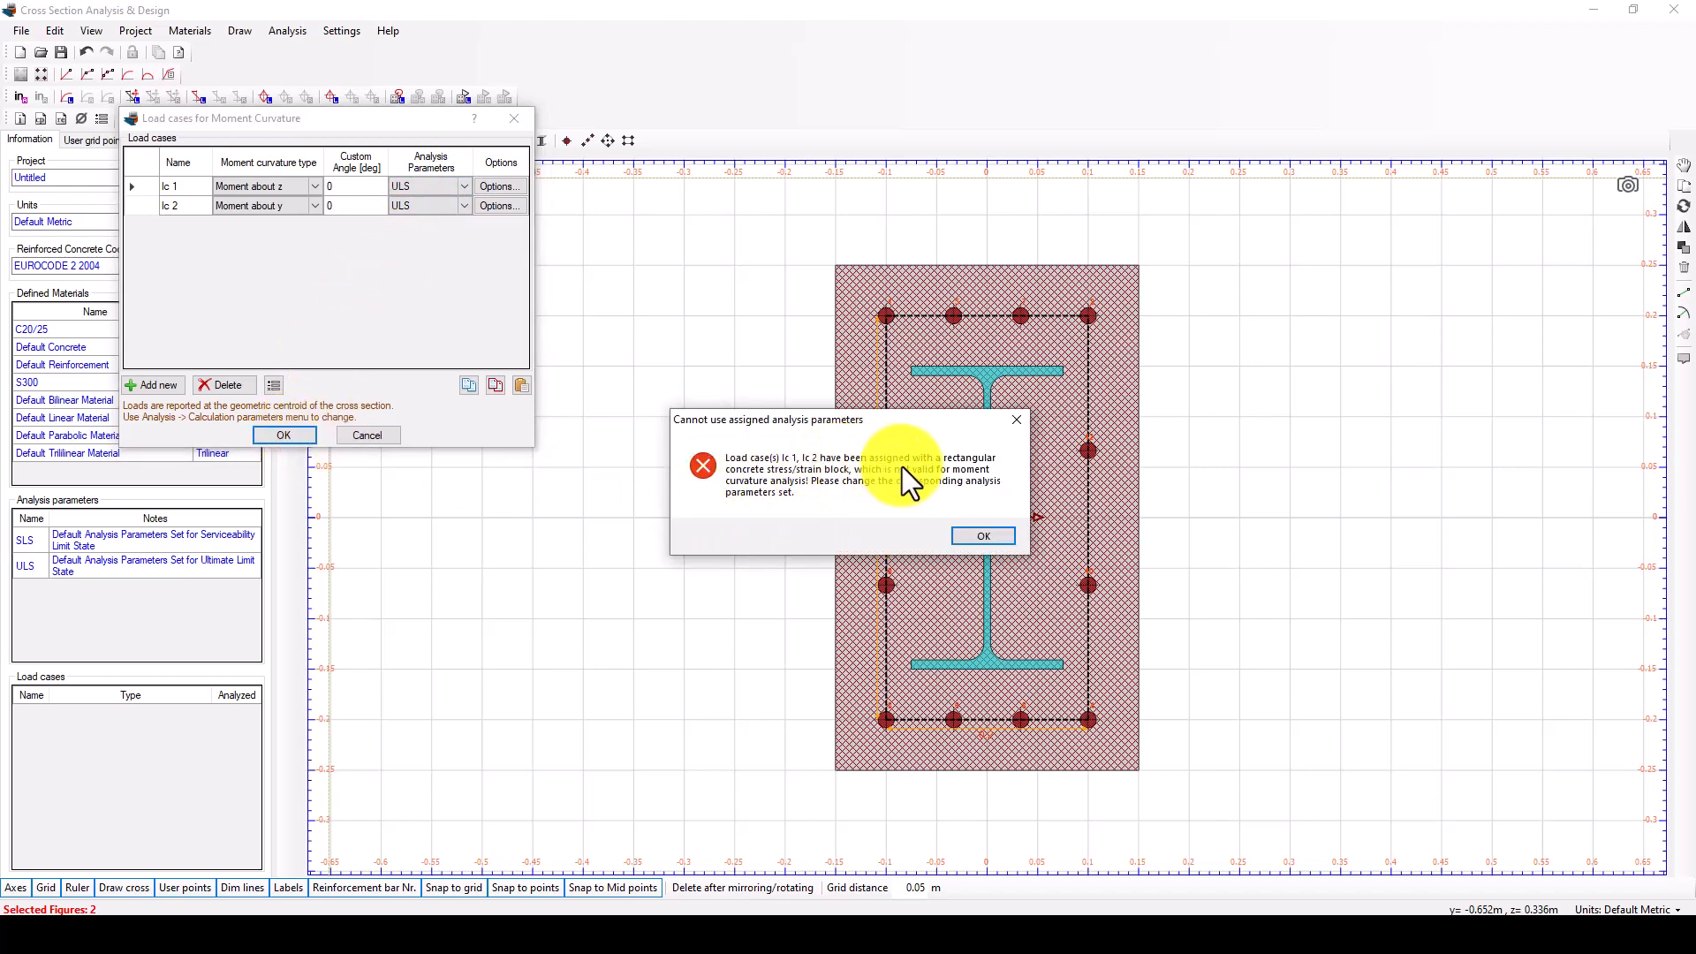
{"action": "left_click", "coordinate": [1016, 420]}
Set the analysis parameters of load cases lc 1 and lc 2 to SLS and accept the load cases.
{"action": "left_click", "coordinate": [447, 186]}
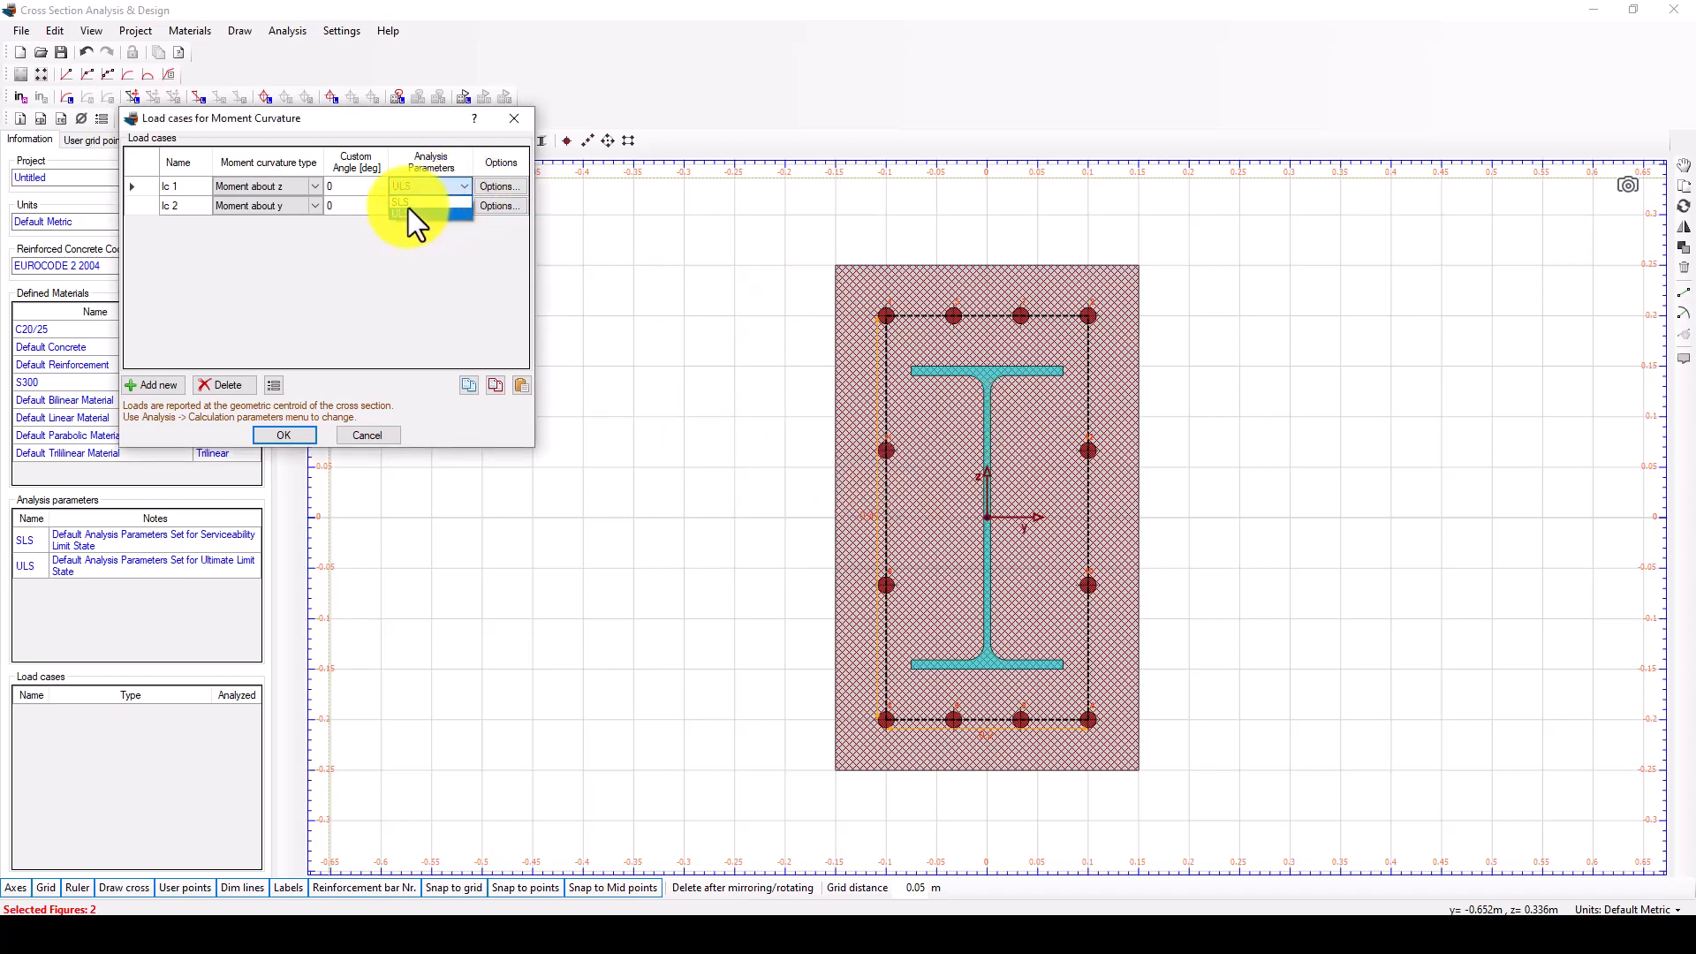
{"action": "left_click", "coordinate": [407, 202]}
{"action": "left_click", "coordinate": [447, 204]}
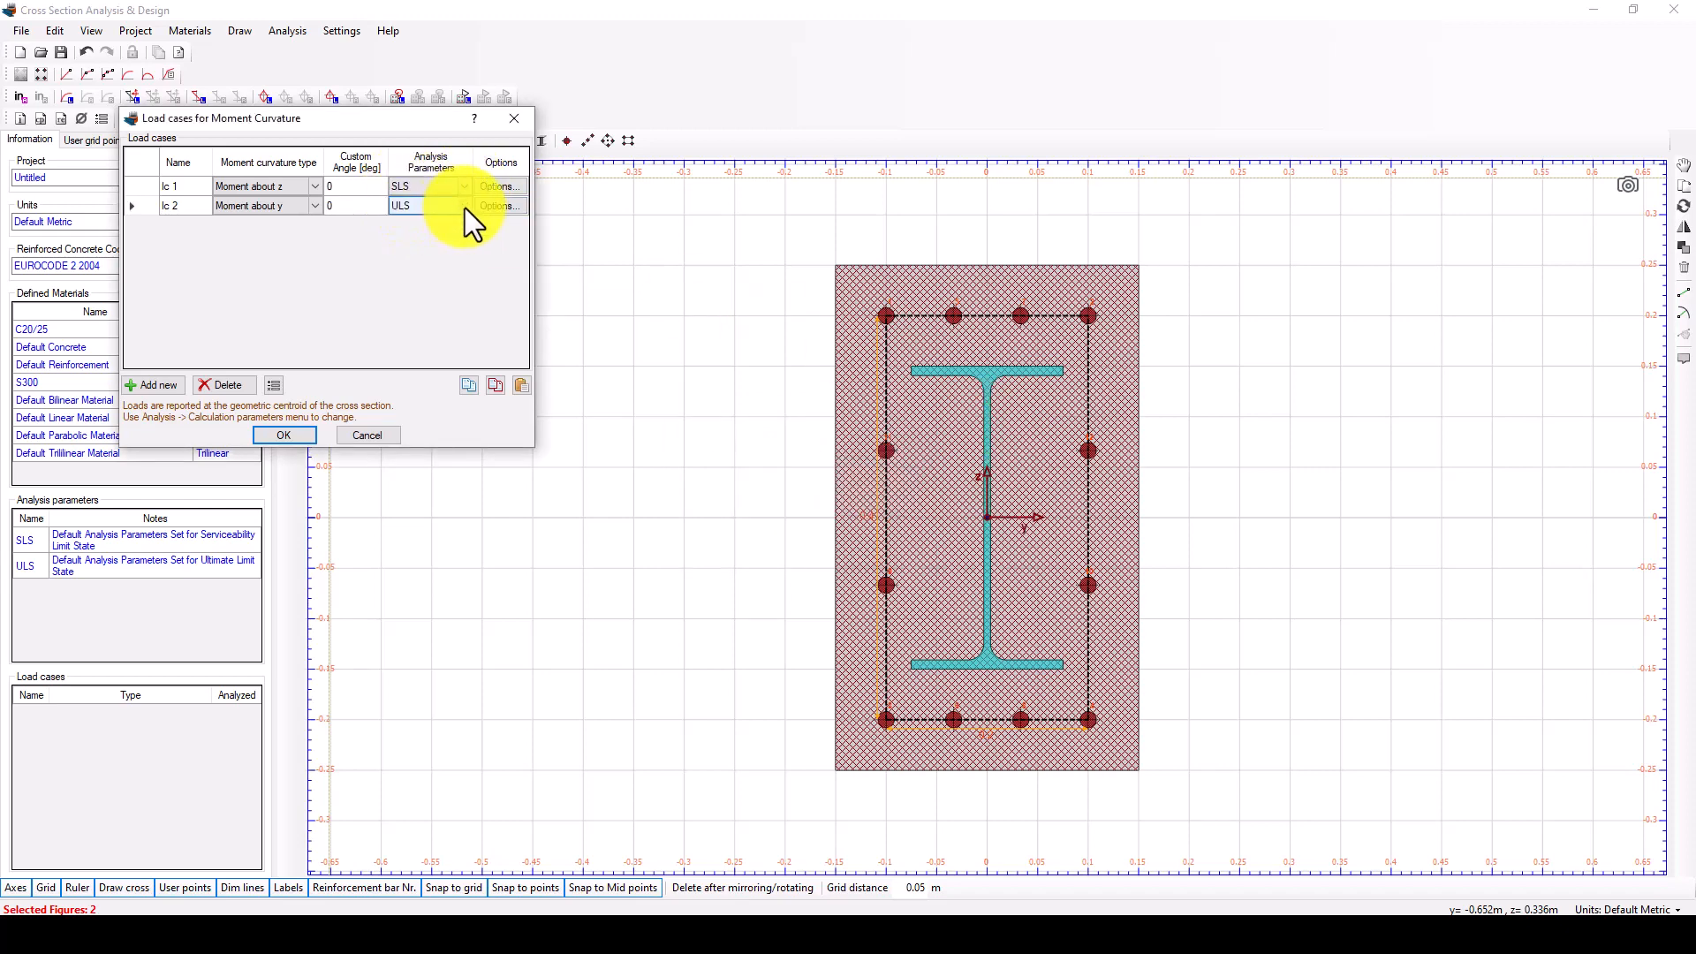
{"action": "left_click", "coordinate": [465, 206]}
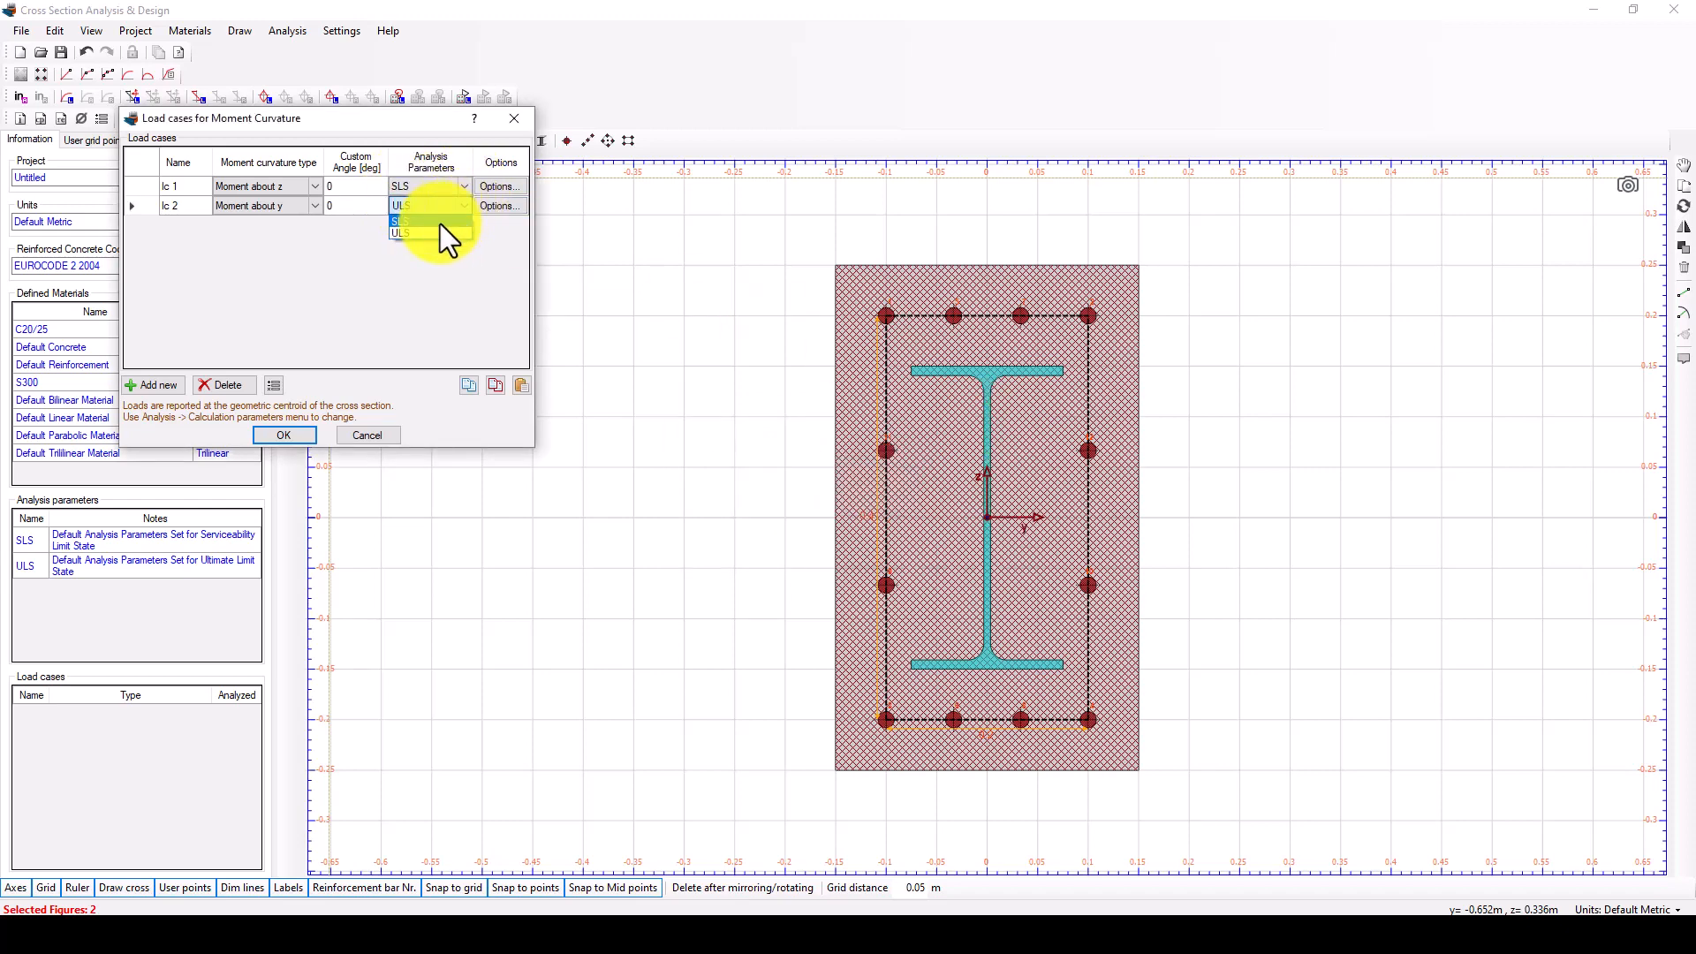
{"action": "left_click", "coordinate": [282, 436]}
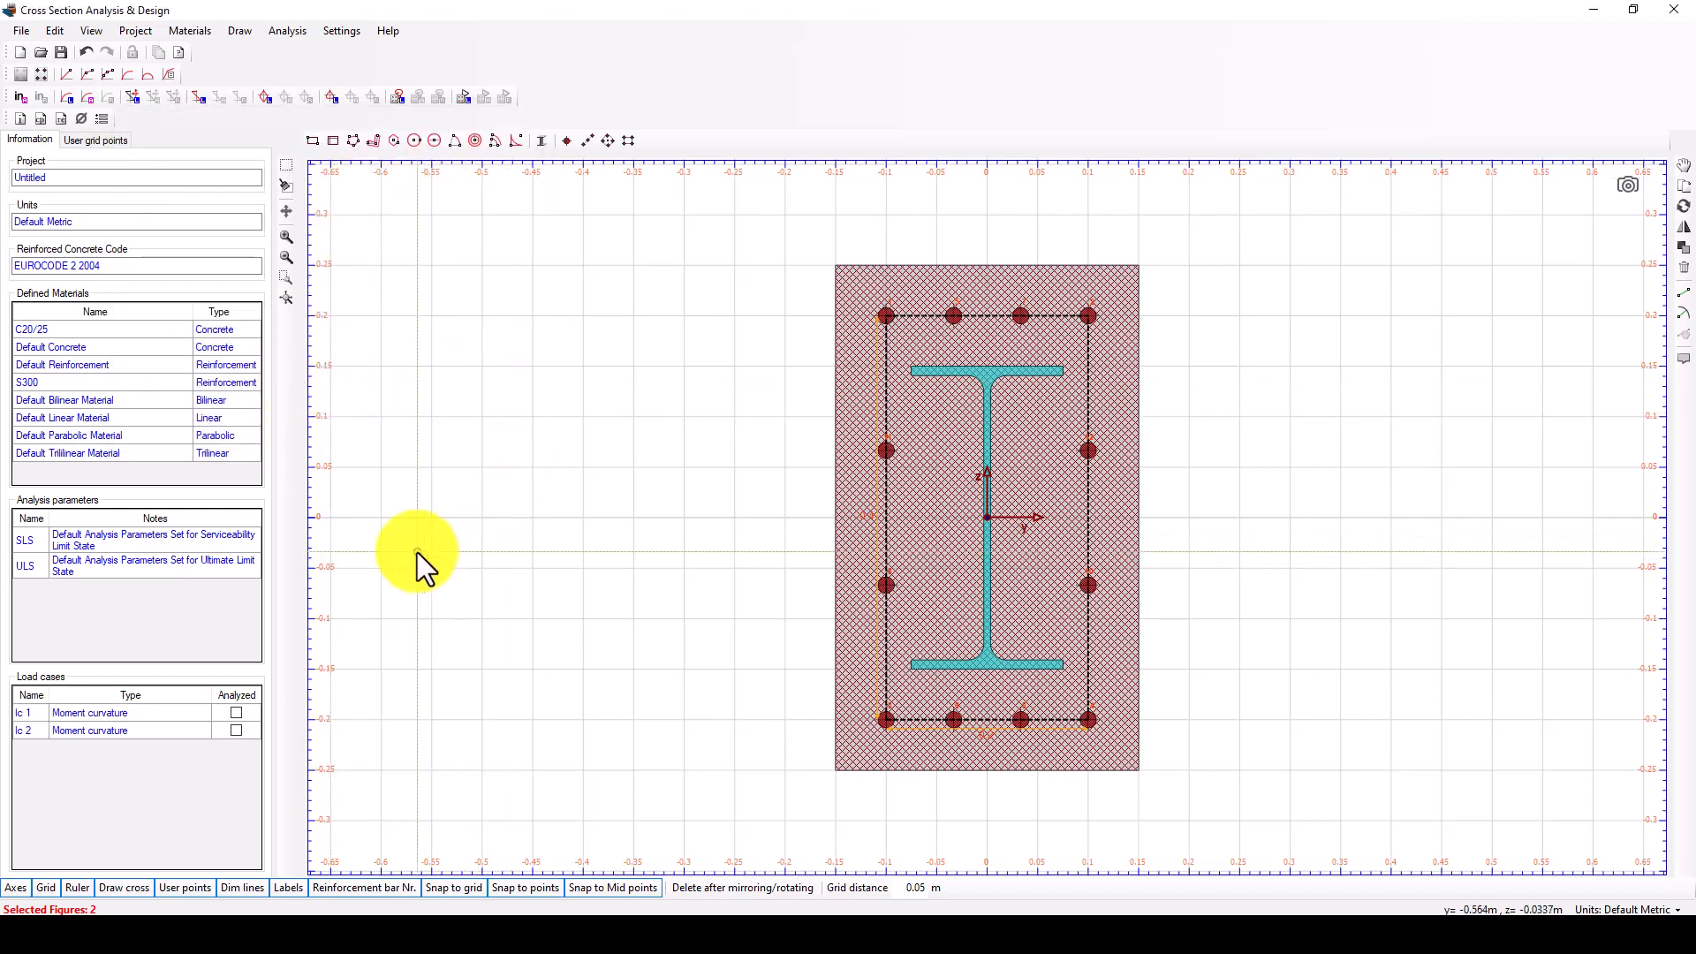
Run the moment curvature analysis for the defined load cases.
{"action": "left_click", "coordinate": [288, 35]}
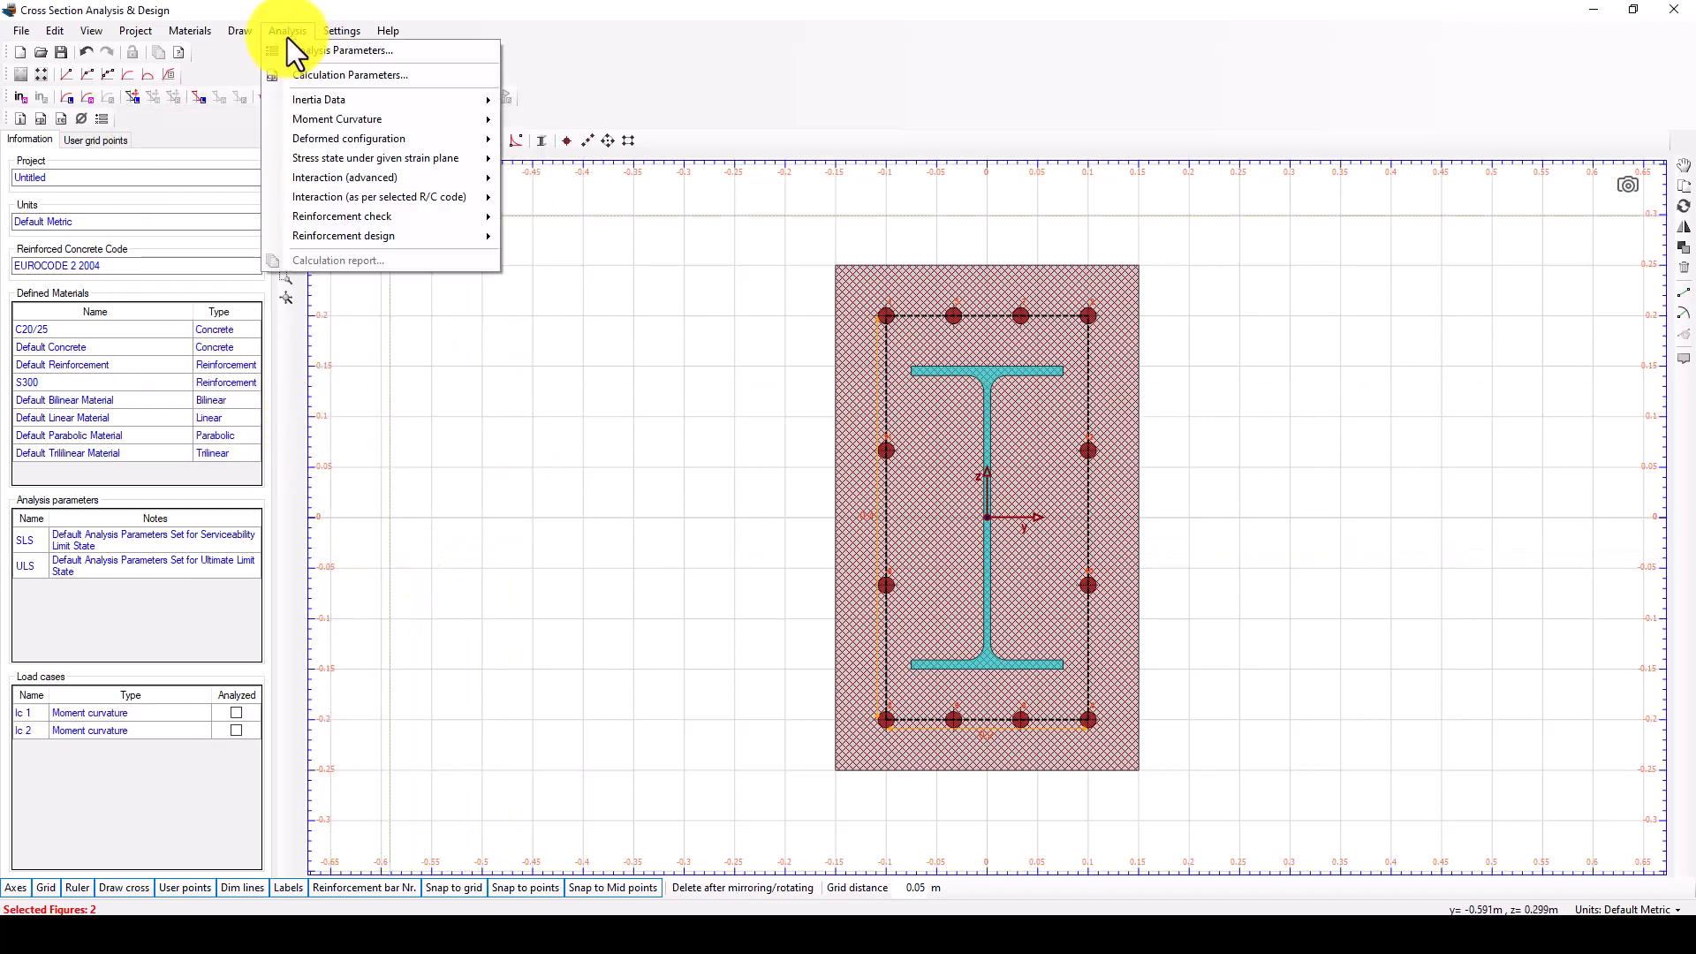
{"action": "mouse_move", "coordinate": [316, 142]}
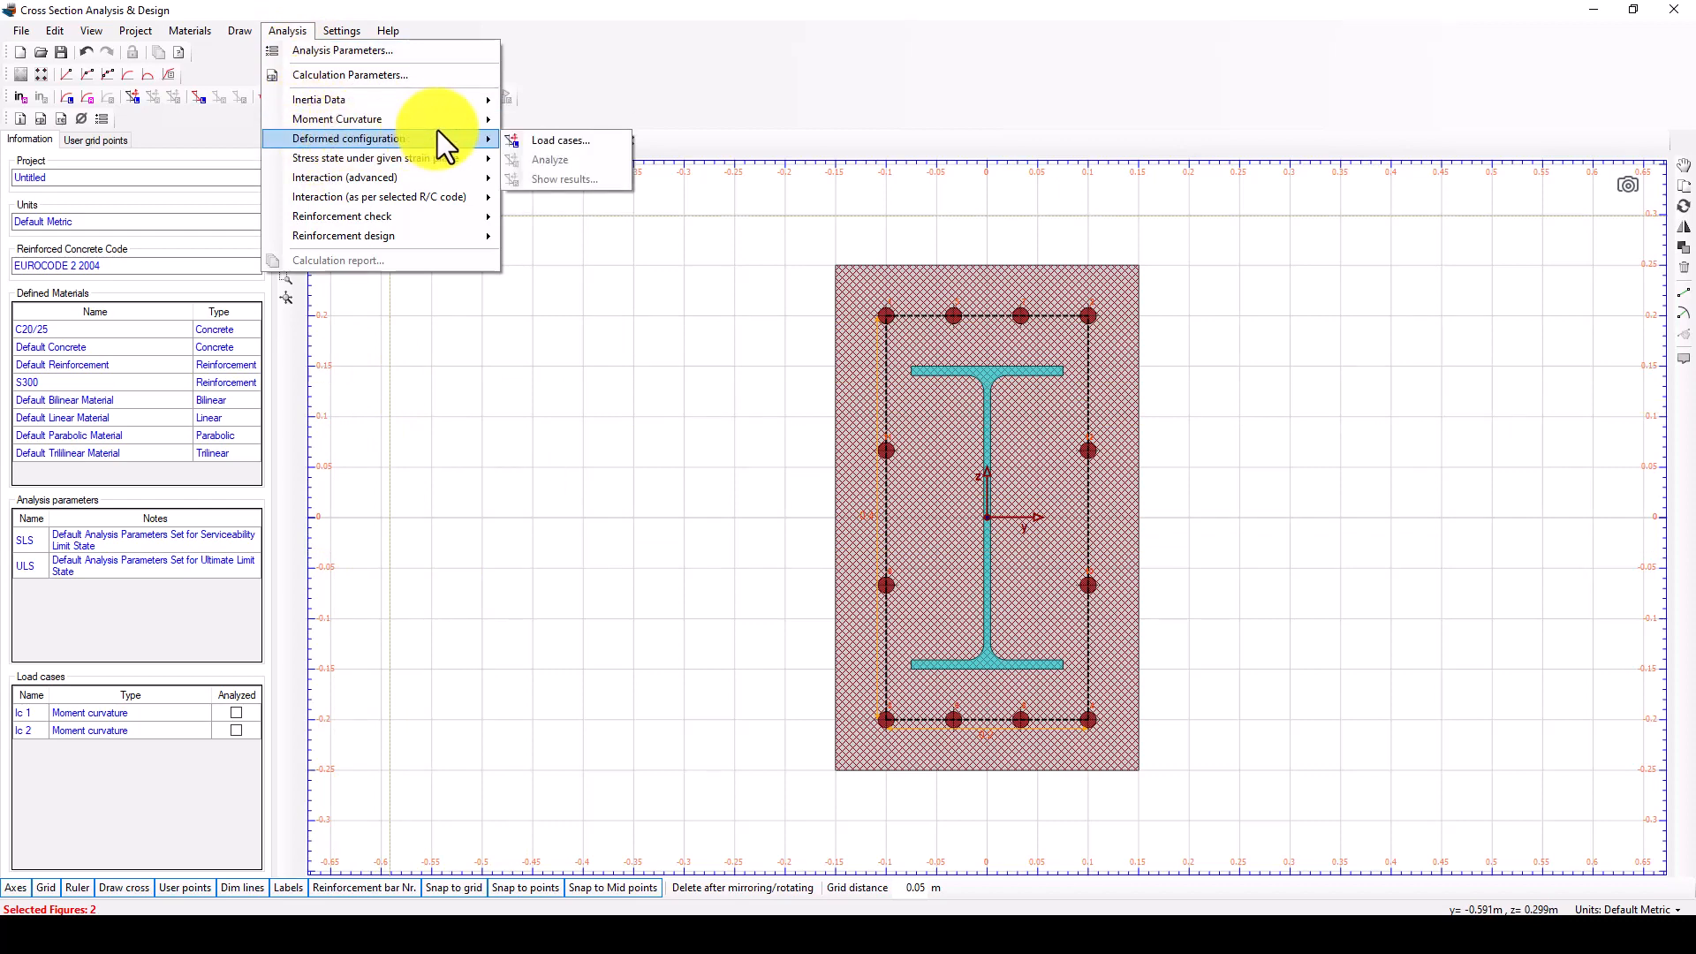
{"action": "mouse_move", "coordinate": [432, 123]}
{"action": "left_click", "coordinate": [546, 145]}
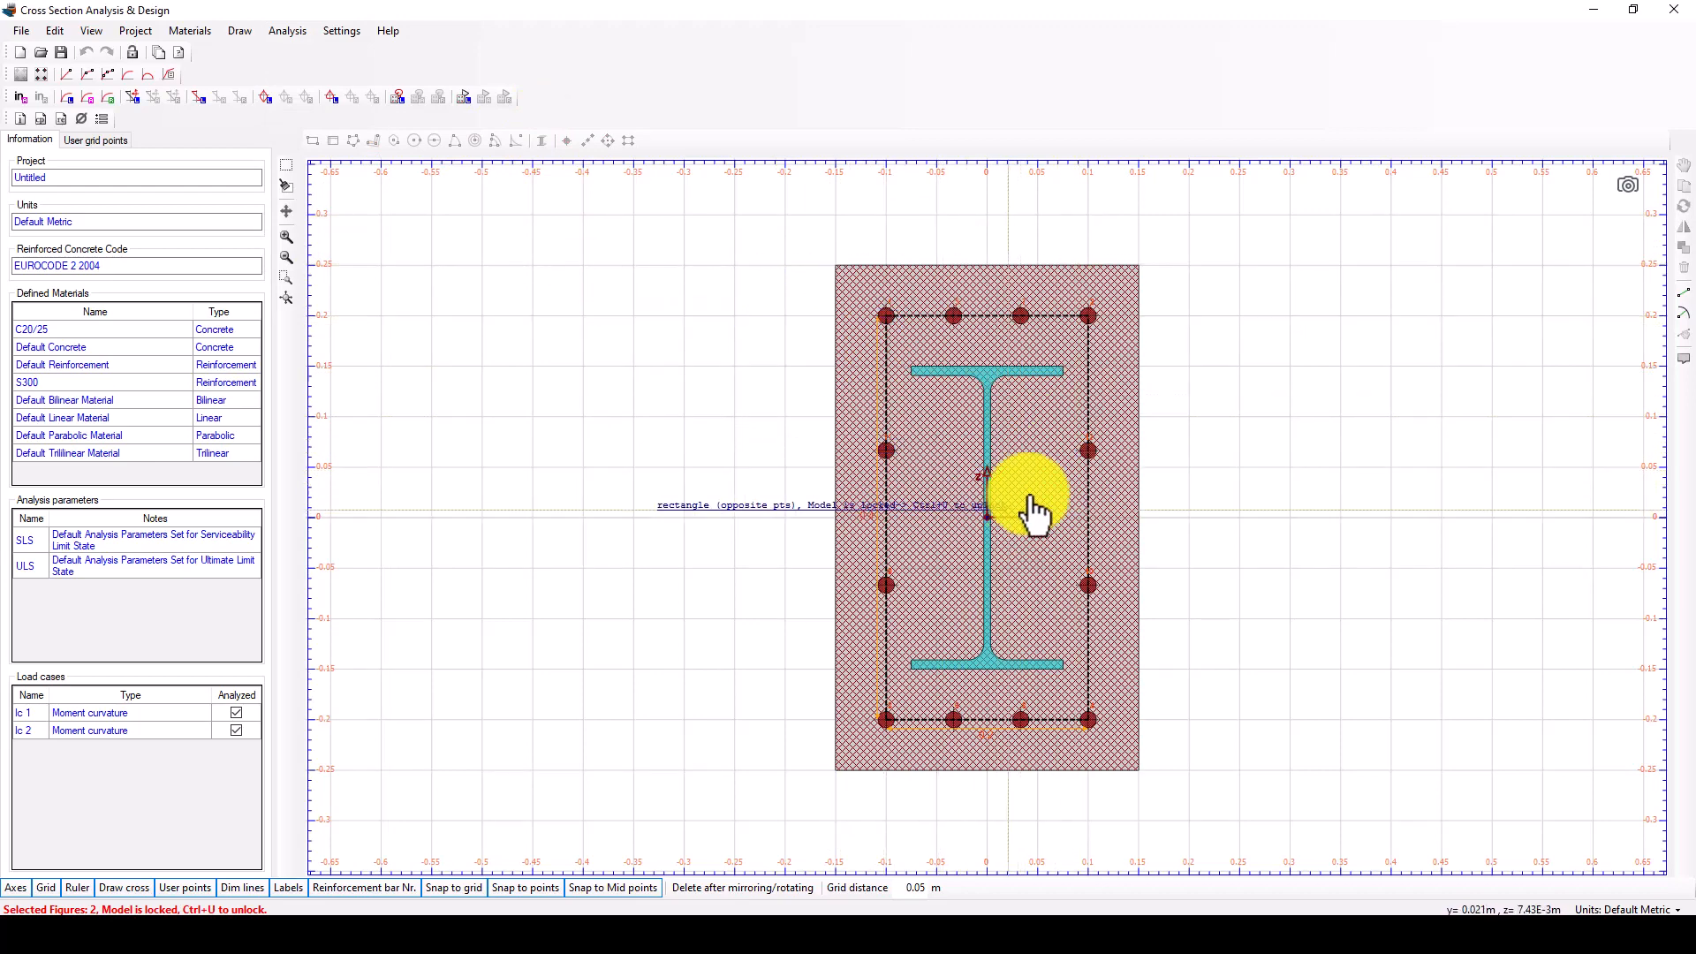
Show the moment curvature results, examine the lc 1 curve, and switch to load case lc 2.
{"action": "left_click", "coordinate": [281, 34]}
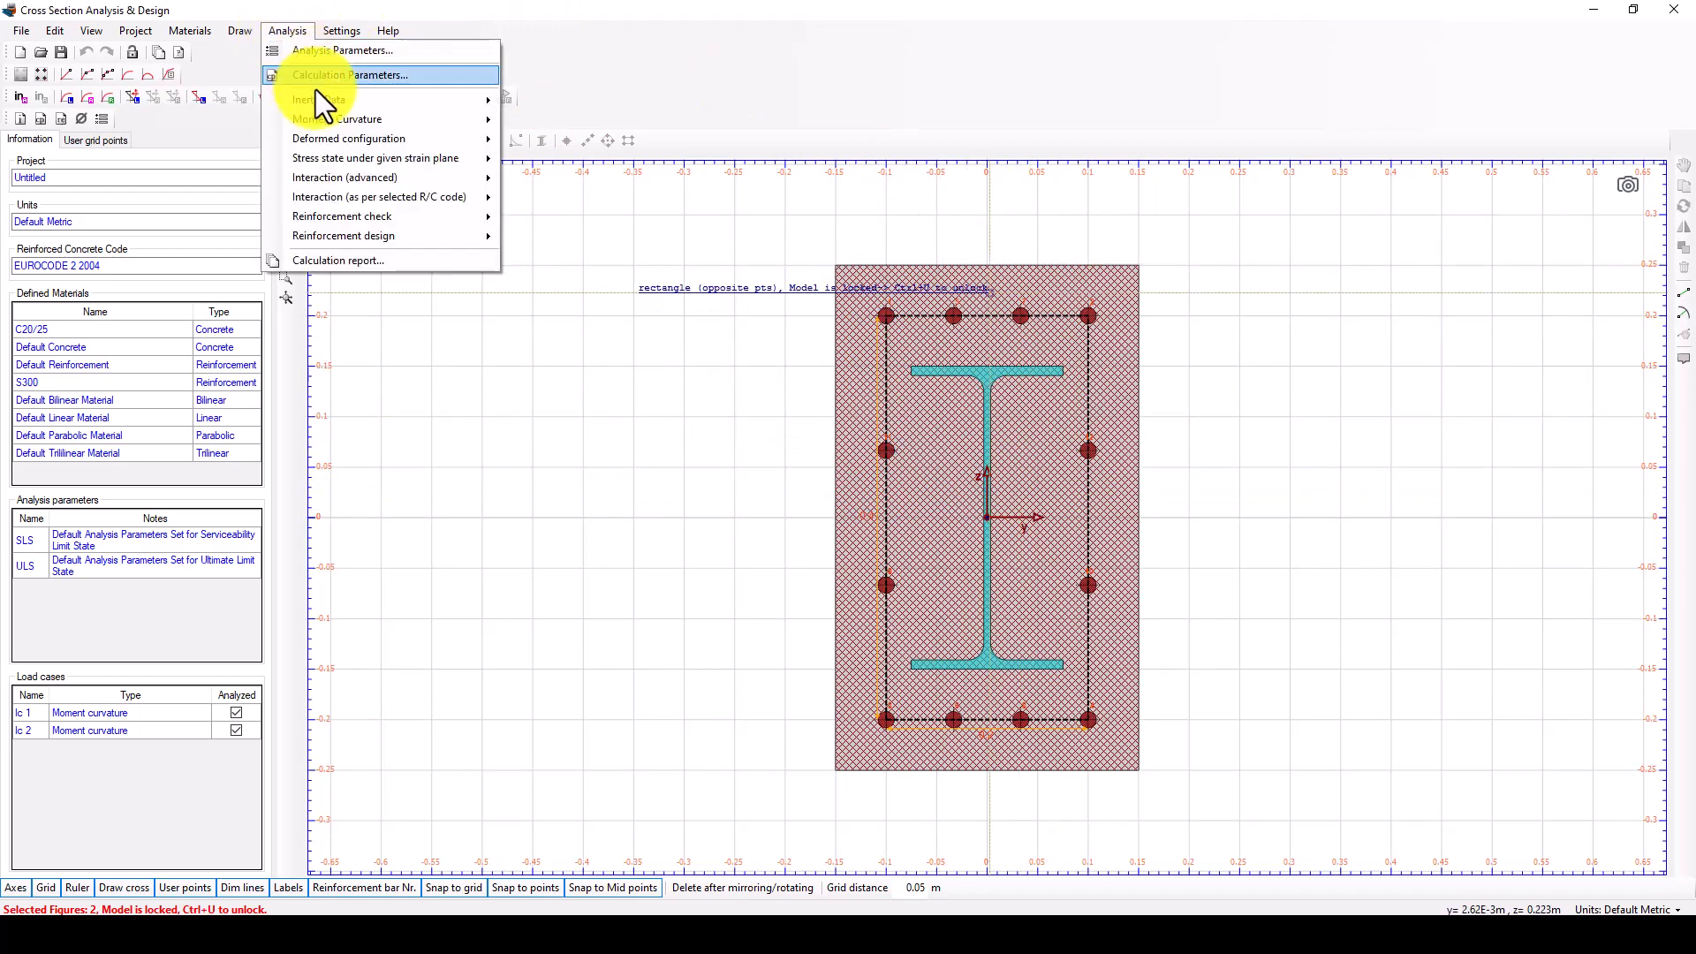
{"action": "mouse_move", "coordinate": [352, 120]}
{"action": "left_click", "coordinate": [558, 162]}
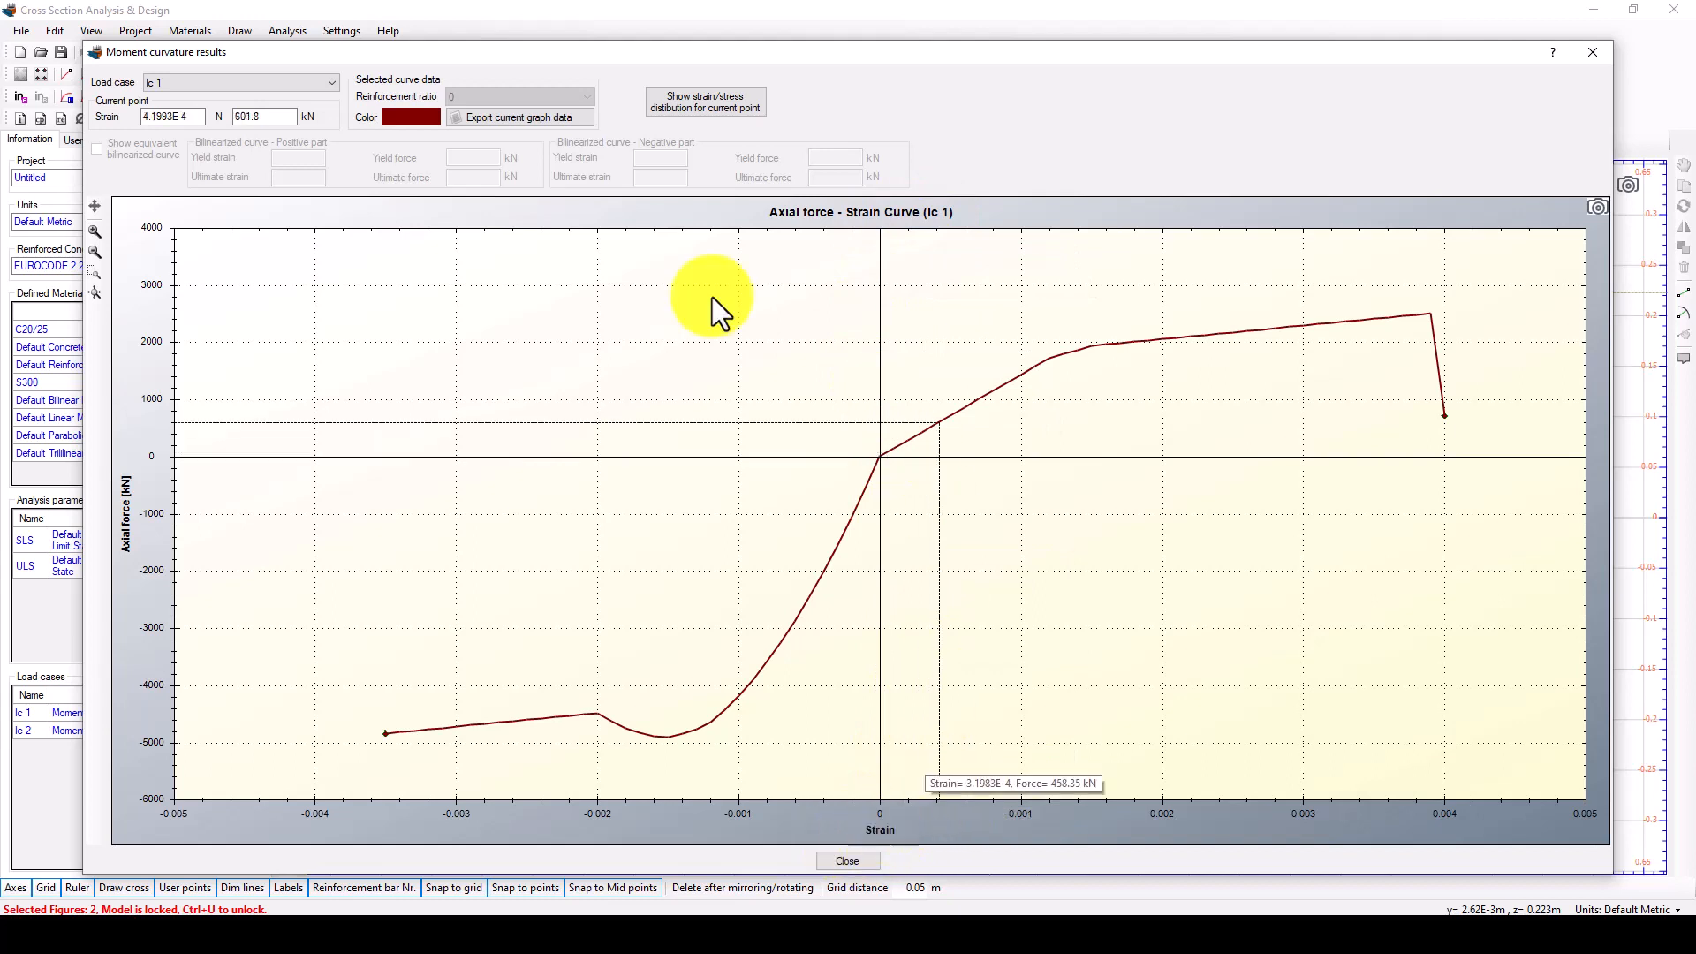
{"action": "left_click", "coordinate": [297, 87]}
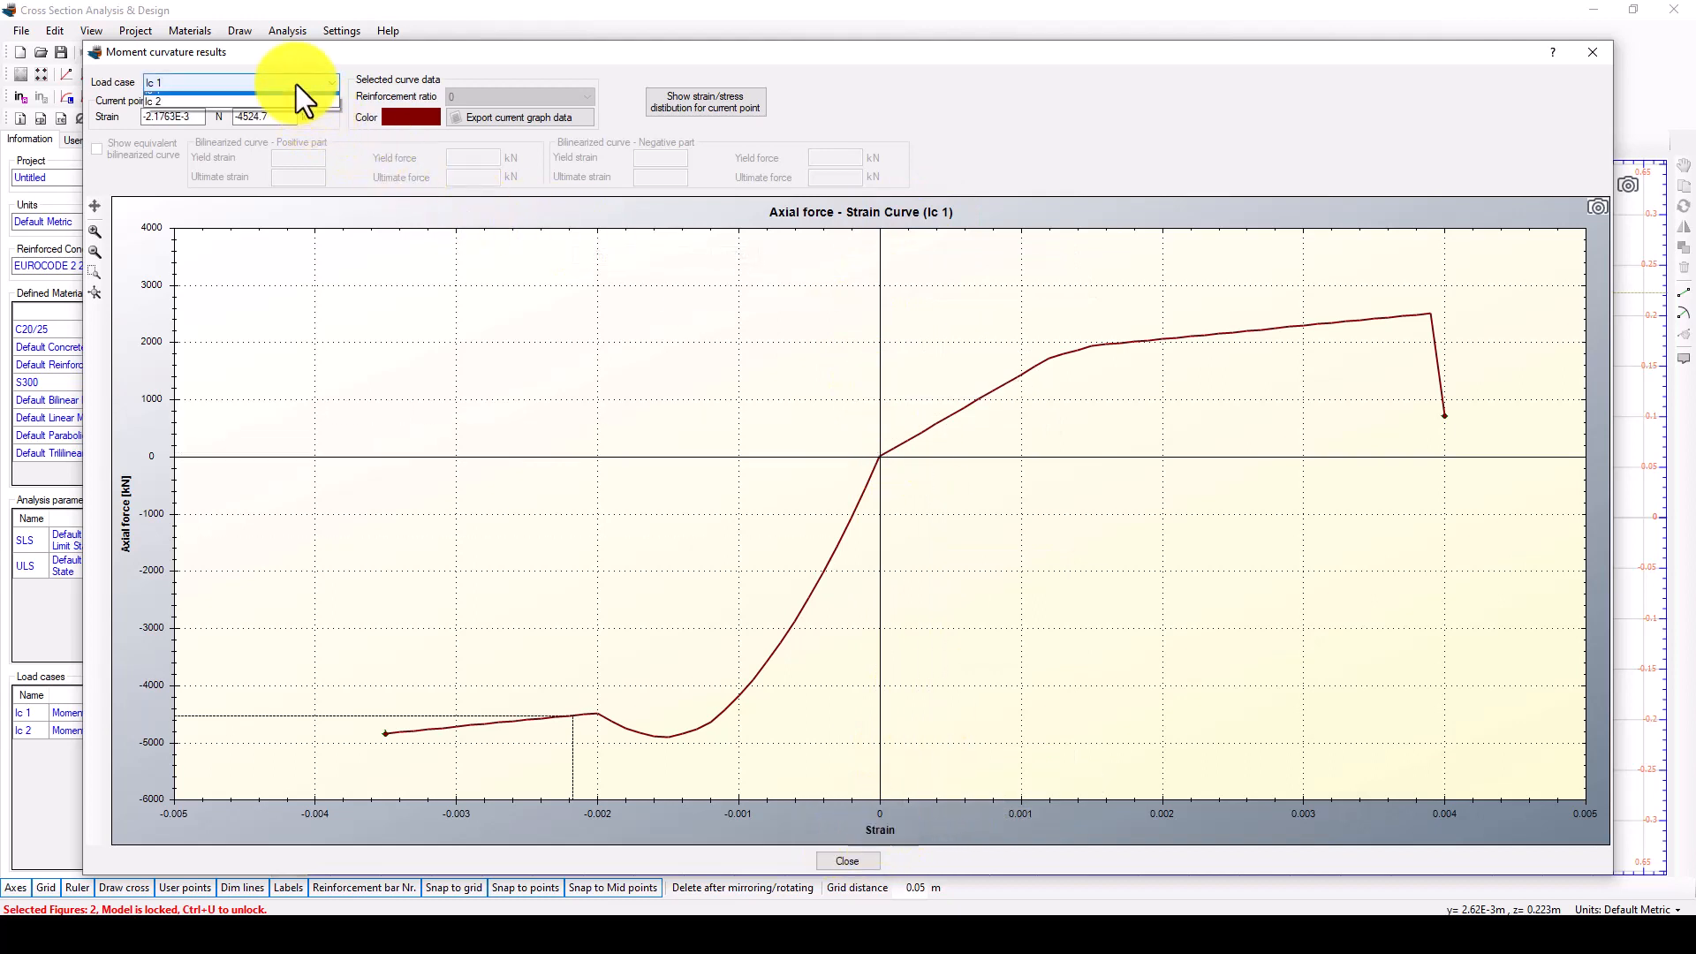
{"action": "left_click", "coordinate": [251, 106]}
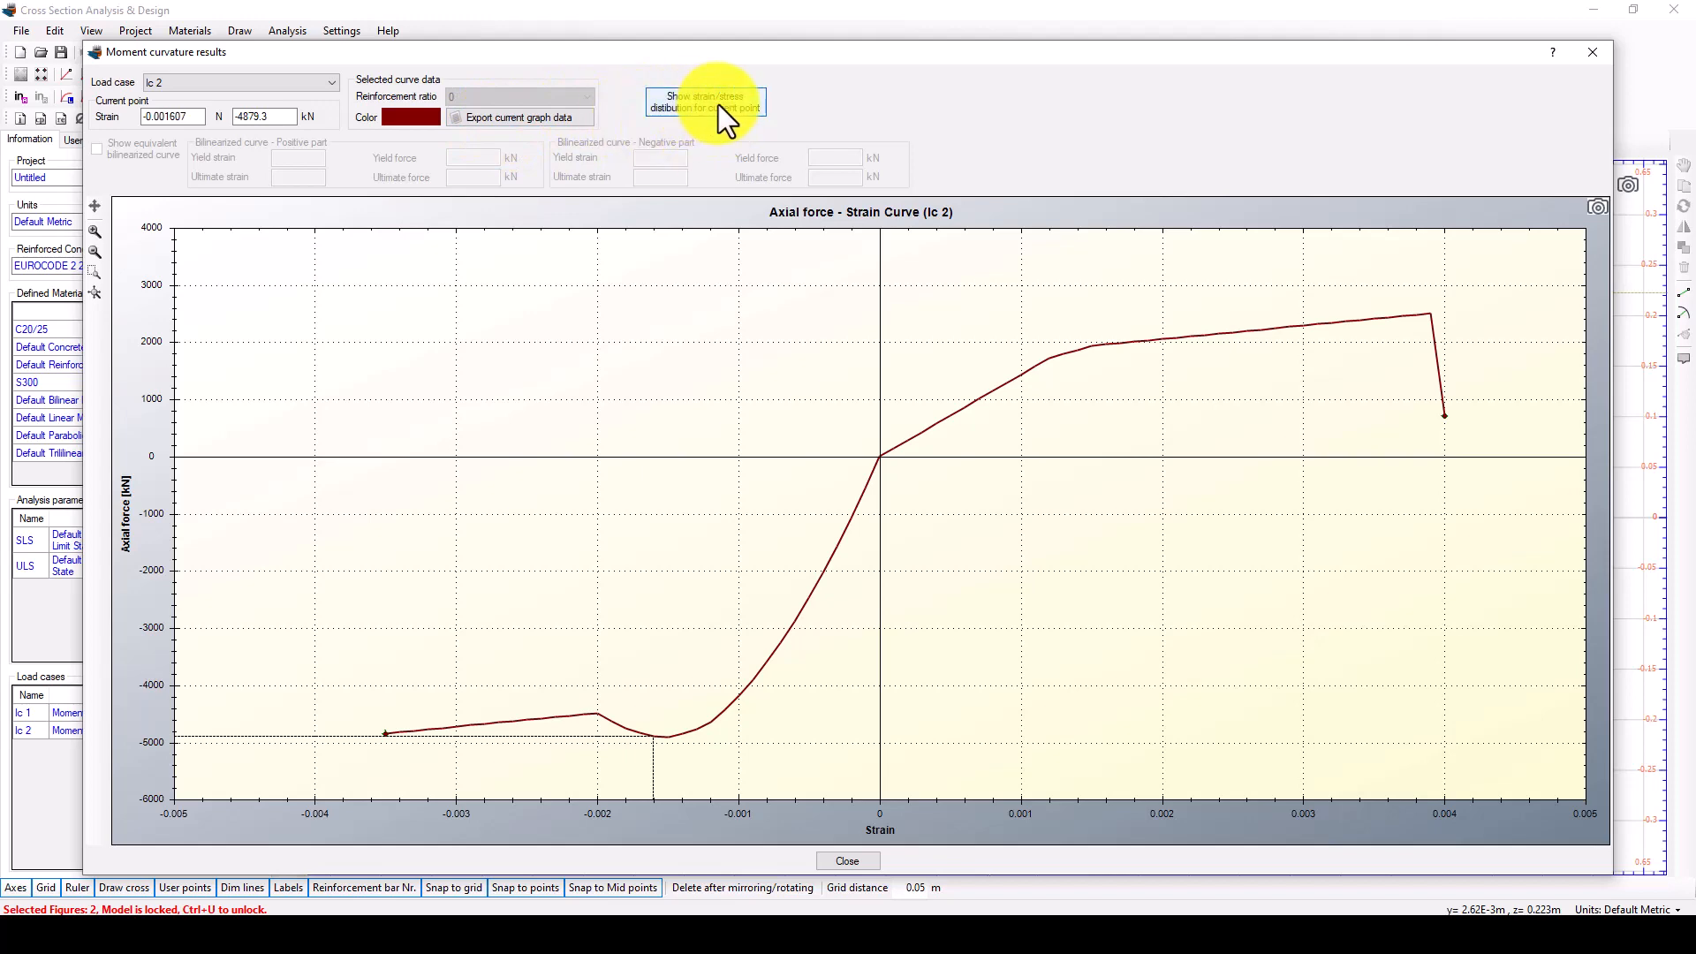
Examine the strain and stress distribution at the current point of the lc 2 curve, then close the results.
{"action": "left_click", "coordinate": [678, 115]}
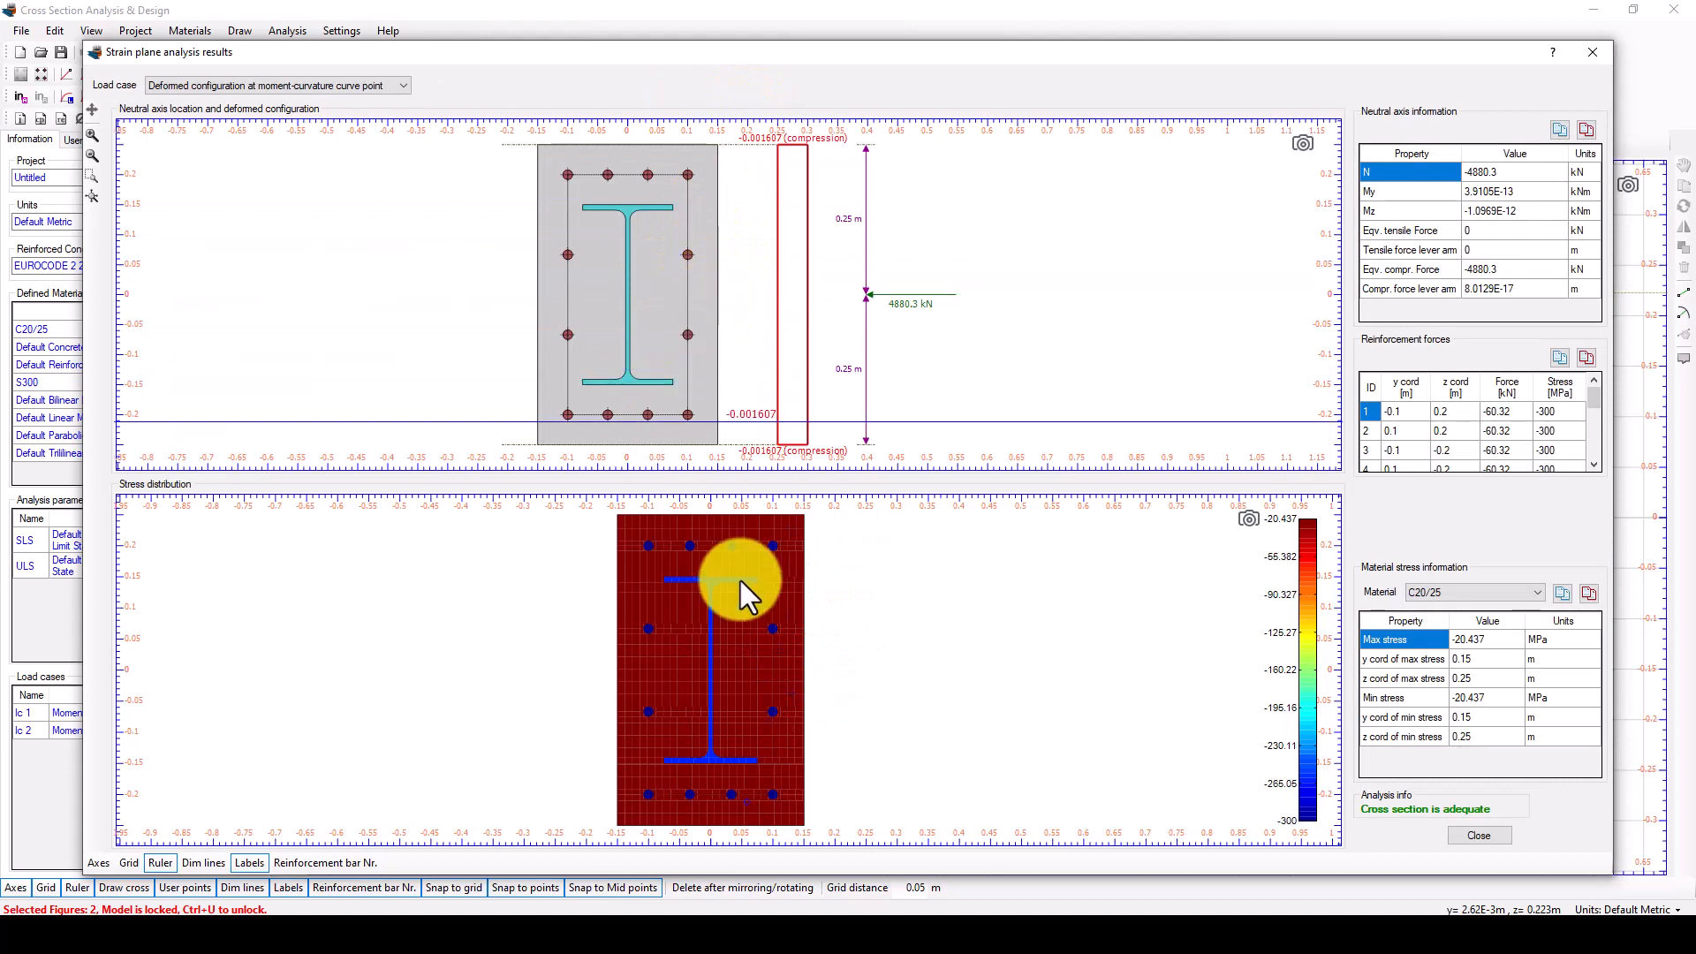
{"action": "scroll", "coordinate": [516, 624], "scroll_direction": "down", "scroll_amount": 3}
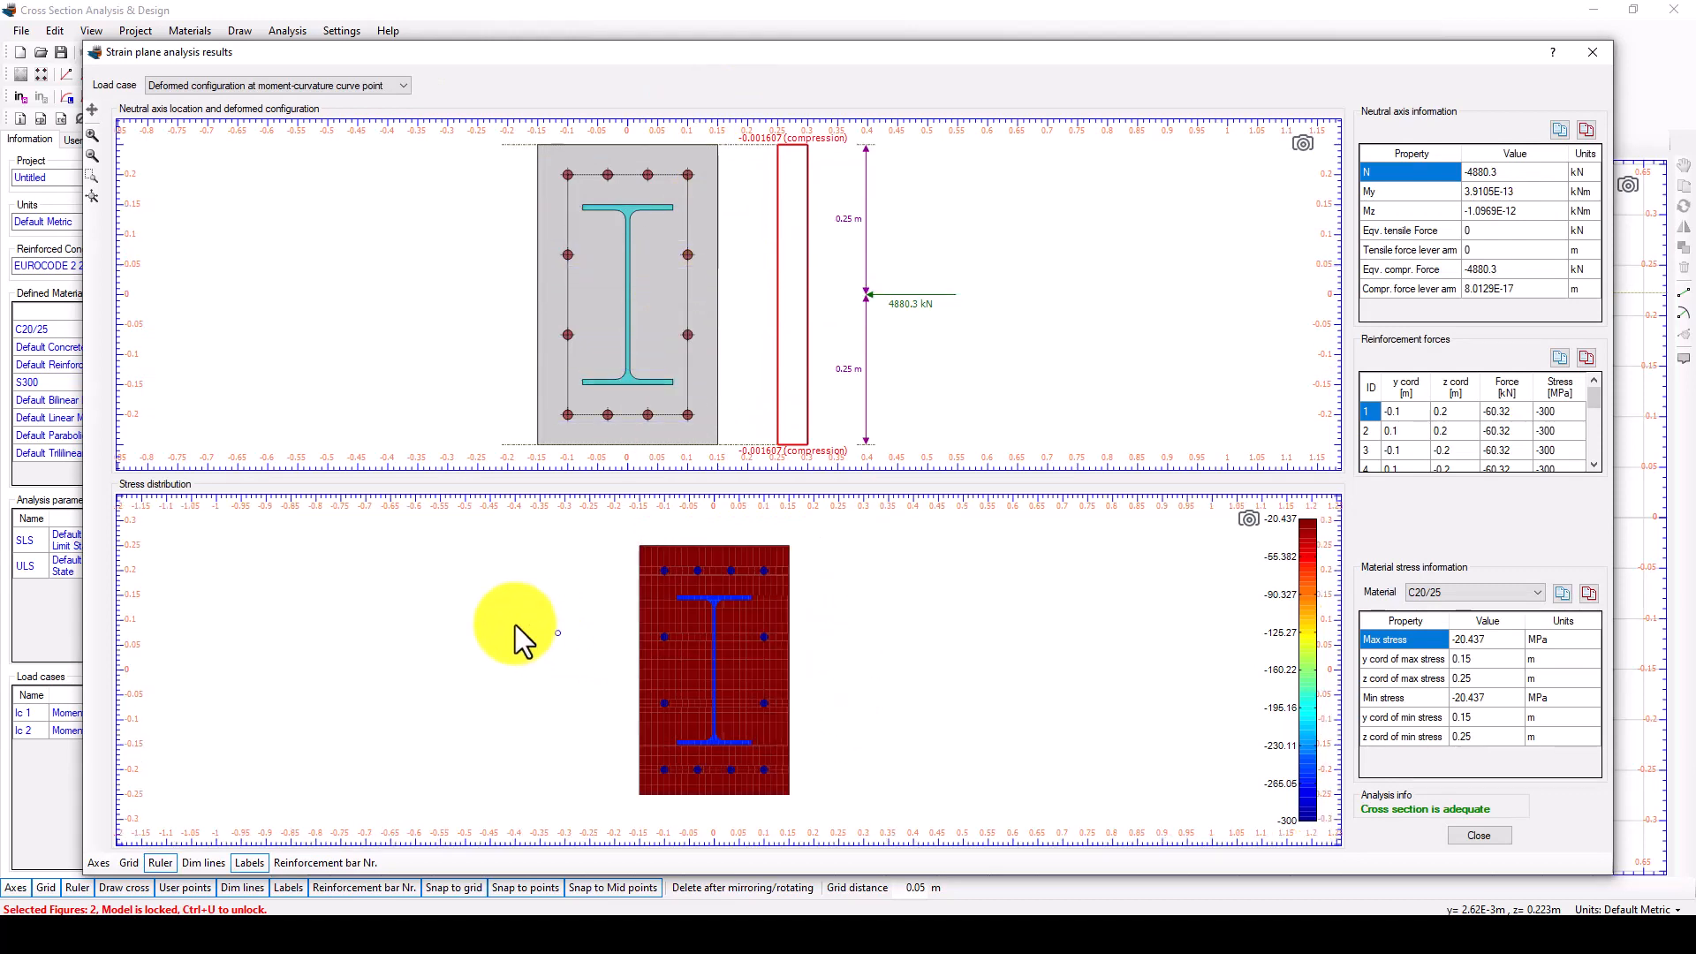
{"action": "scroll", "coordinate": [798, 673], "scroll_direction": "up", "scroll_amount": 1}
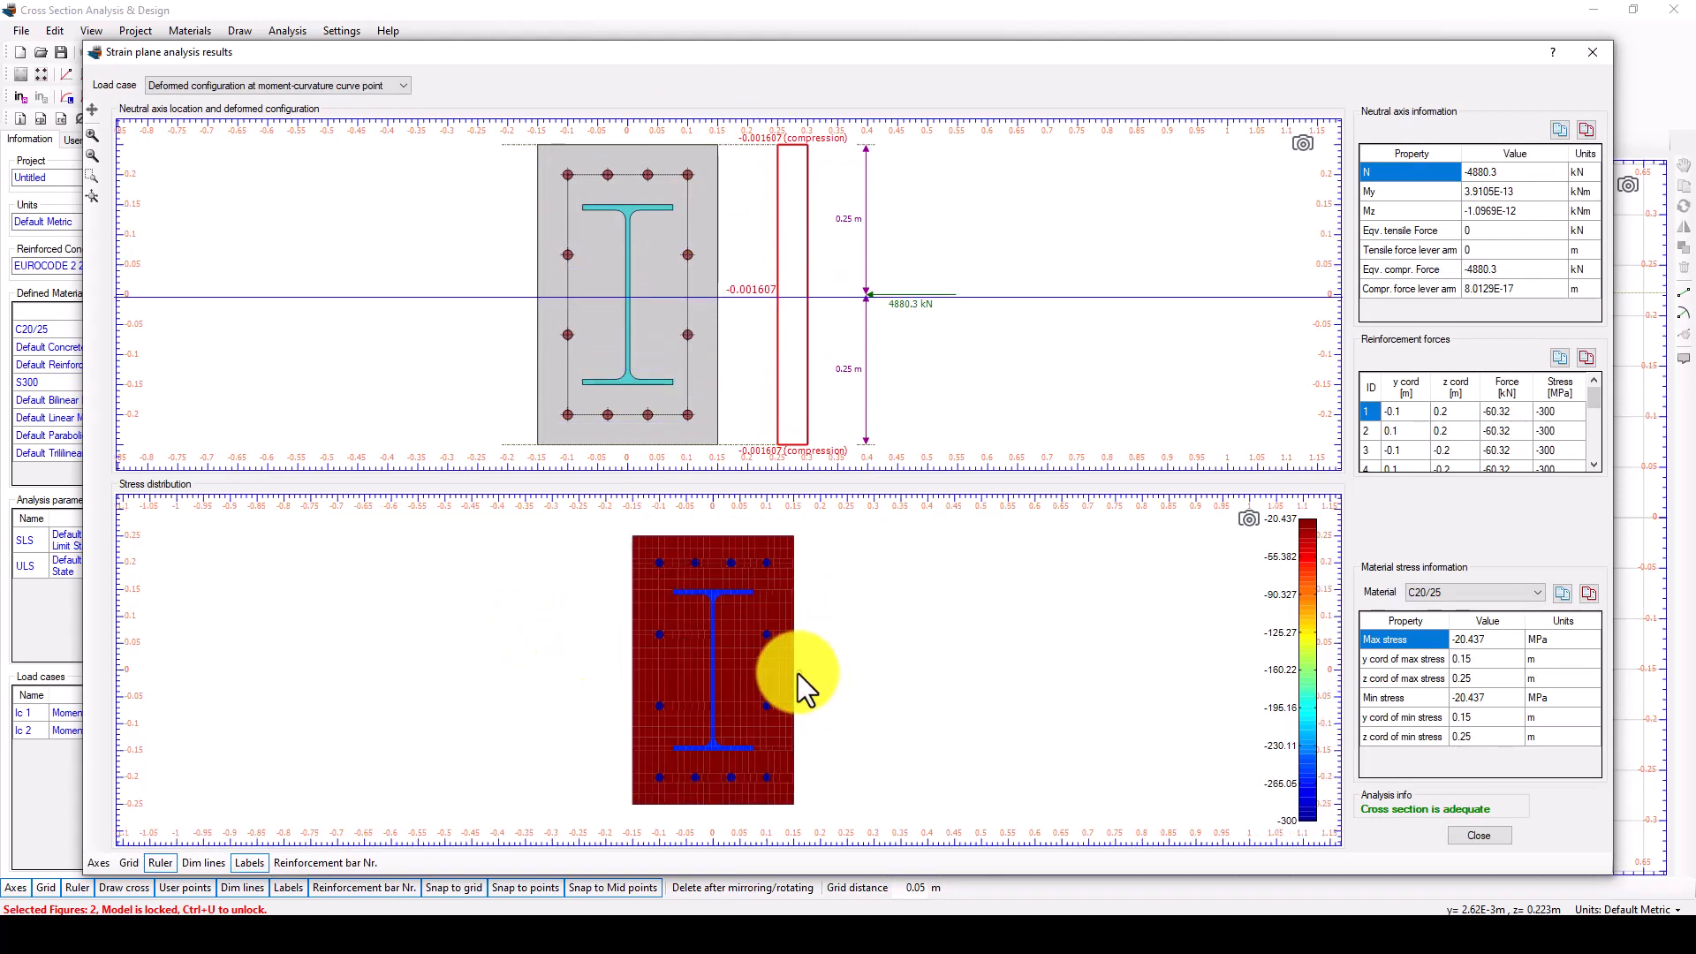
{"action": "left_click", "coordinate": [1247, 522]}
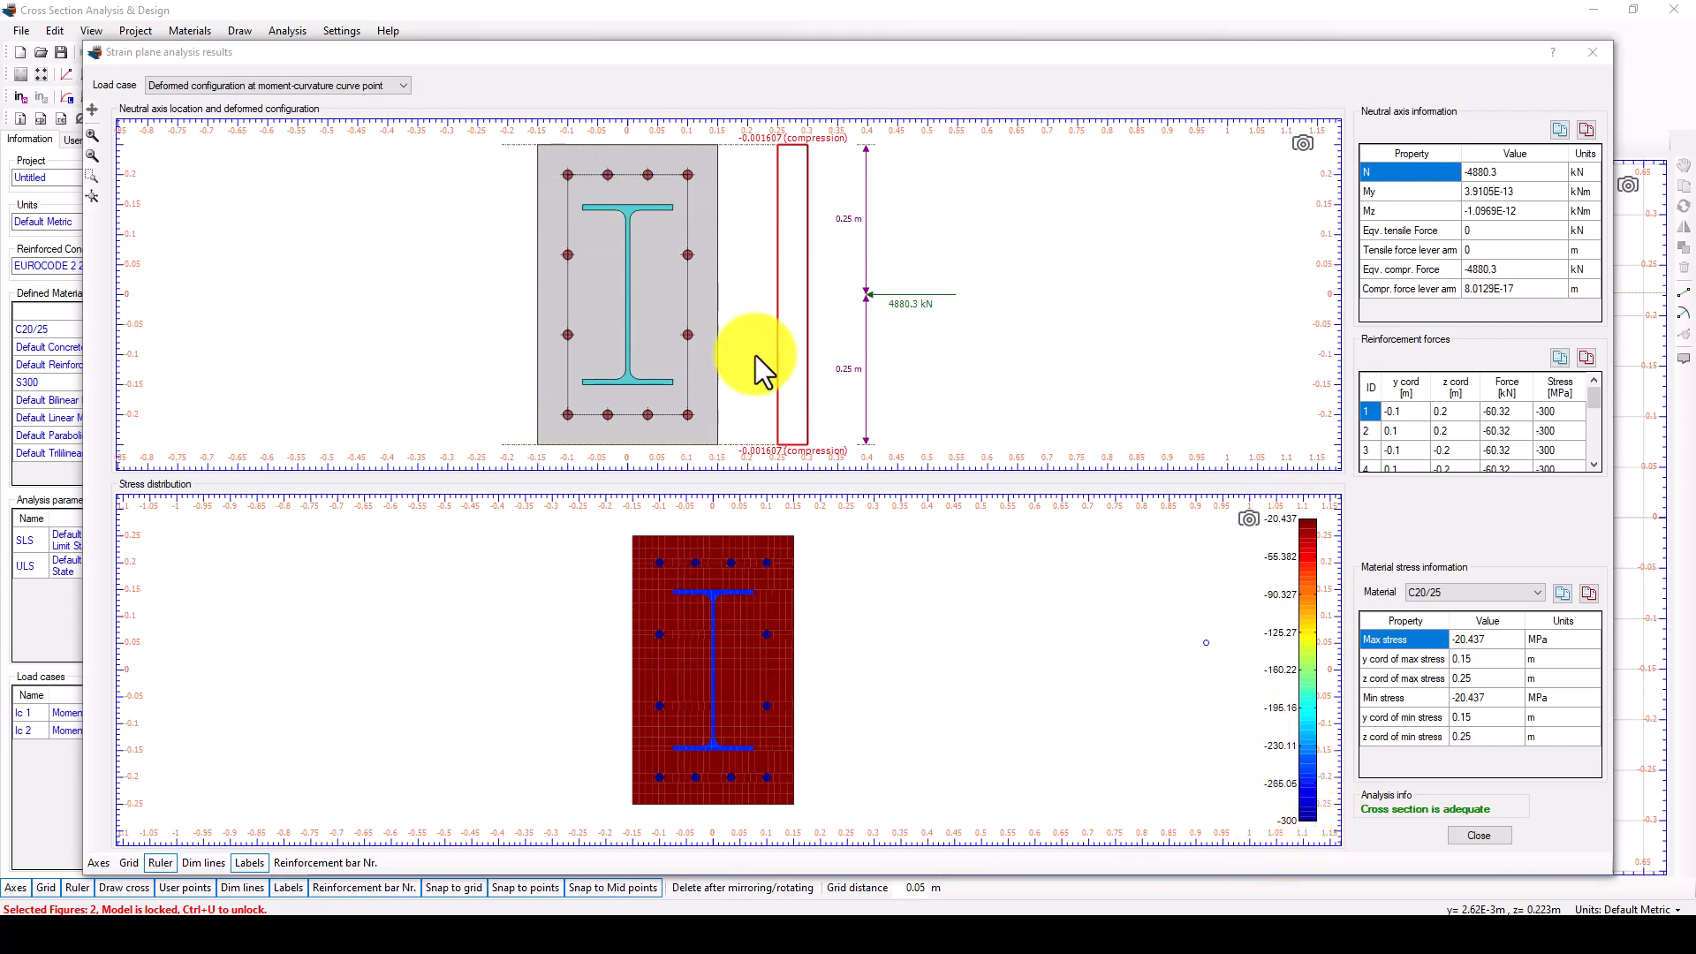
{"action": "scroll", "coordinate": [682, 272], "scroll_direction": "down", "scroll_amount": 1}
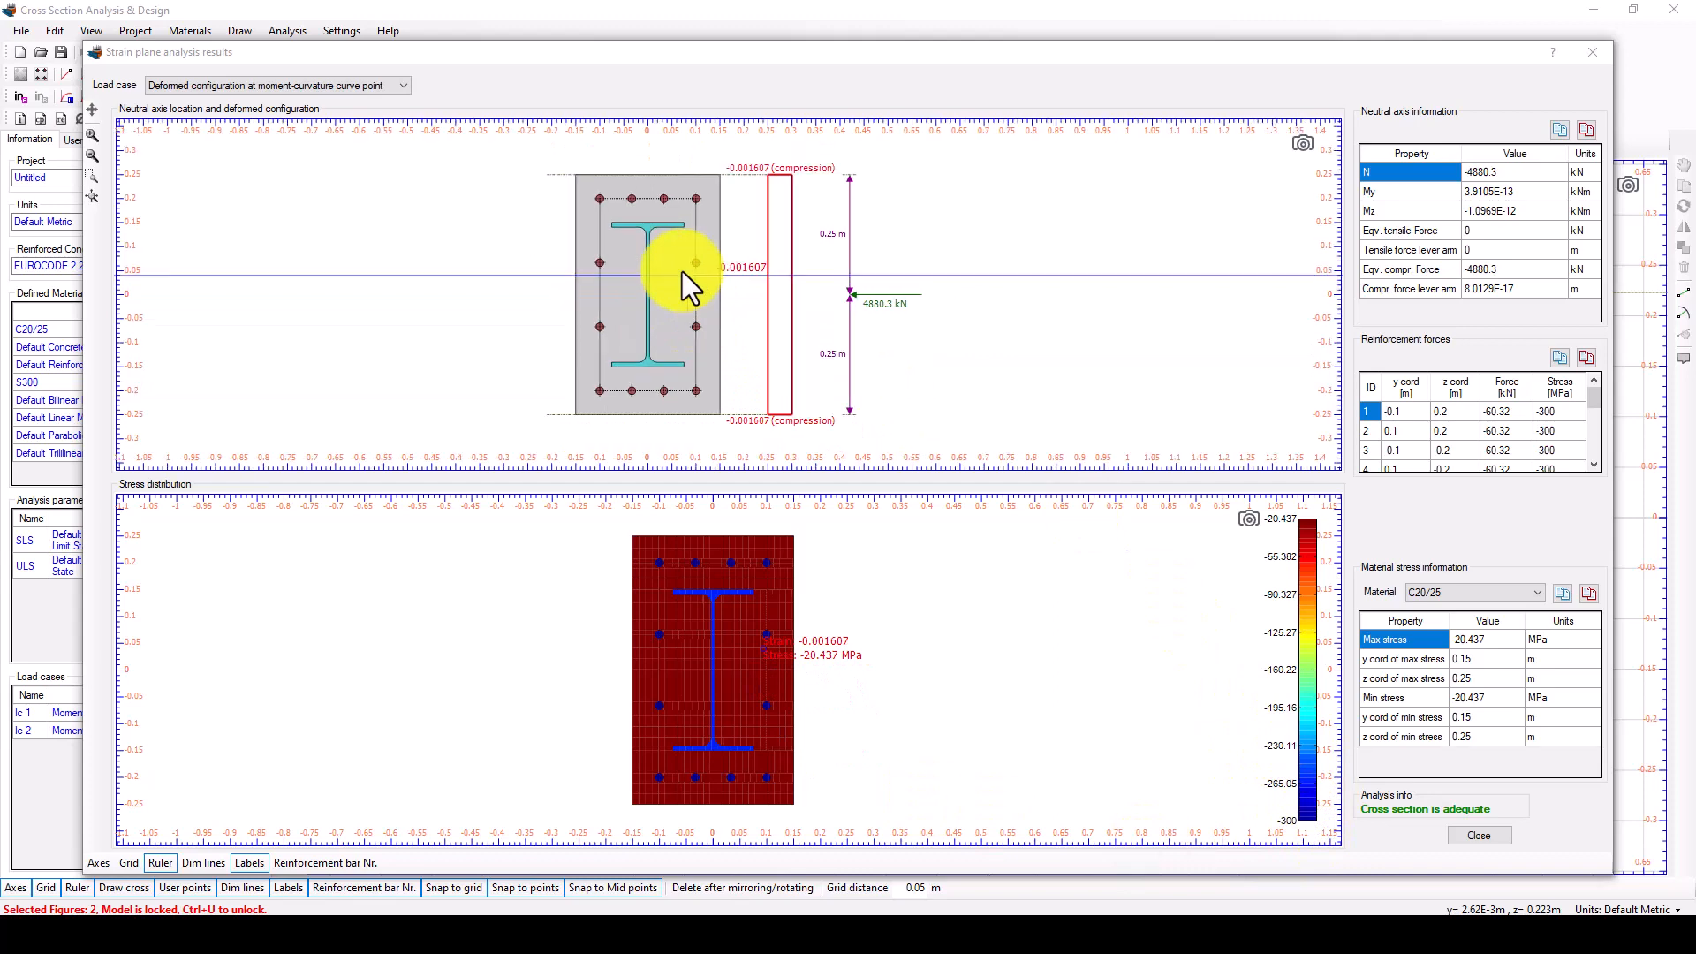
{"action": "scroll", "coordinate": [729, 299], "scroll_direction": "up", "scroll_amount": 1}
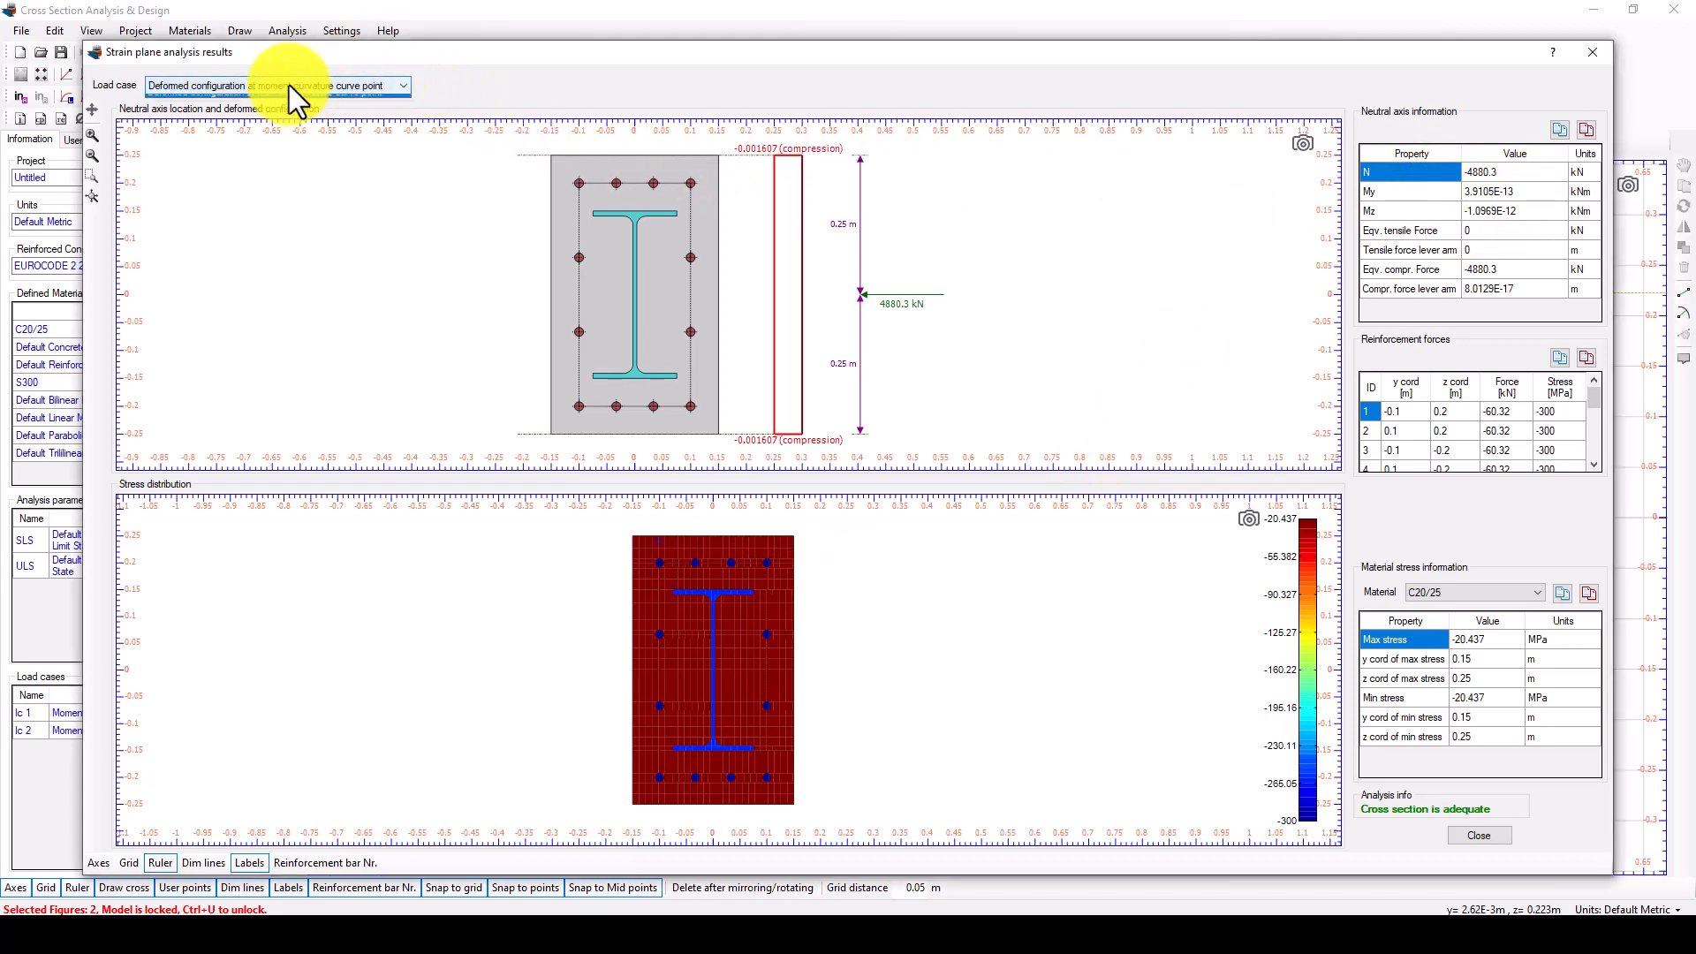
{"action": "left_click", "coordinate": [1594, 55]}
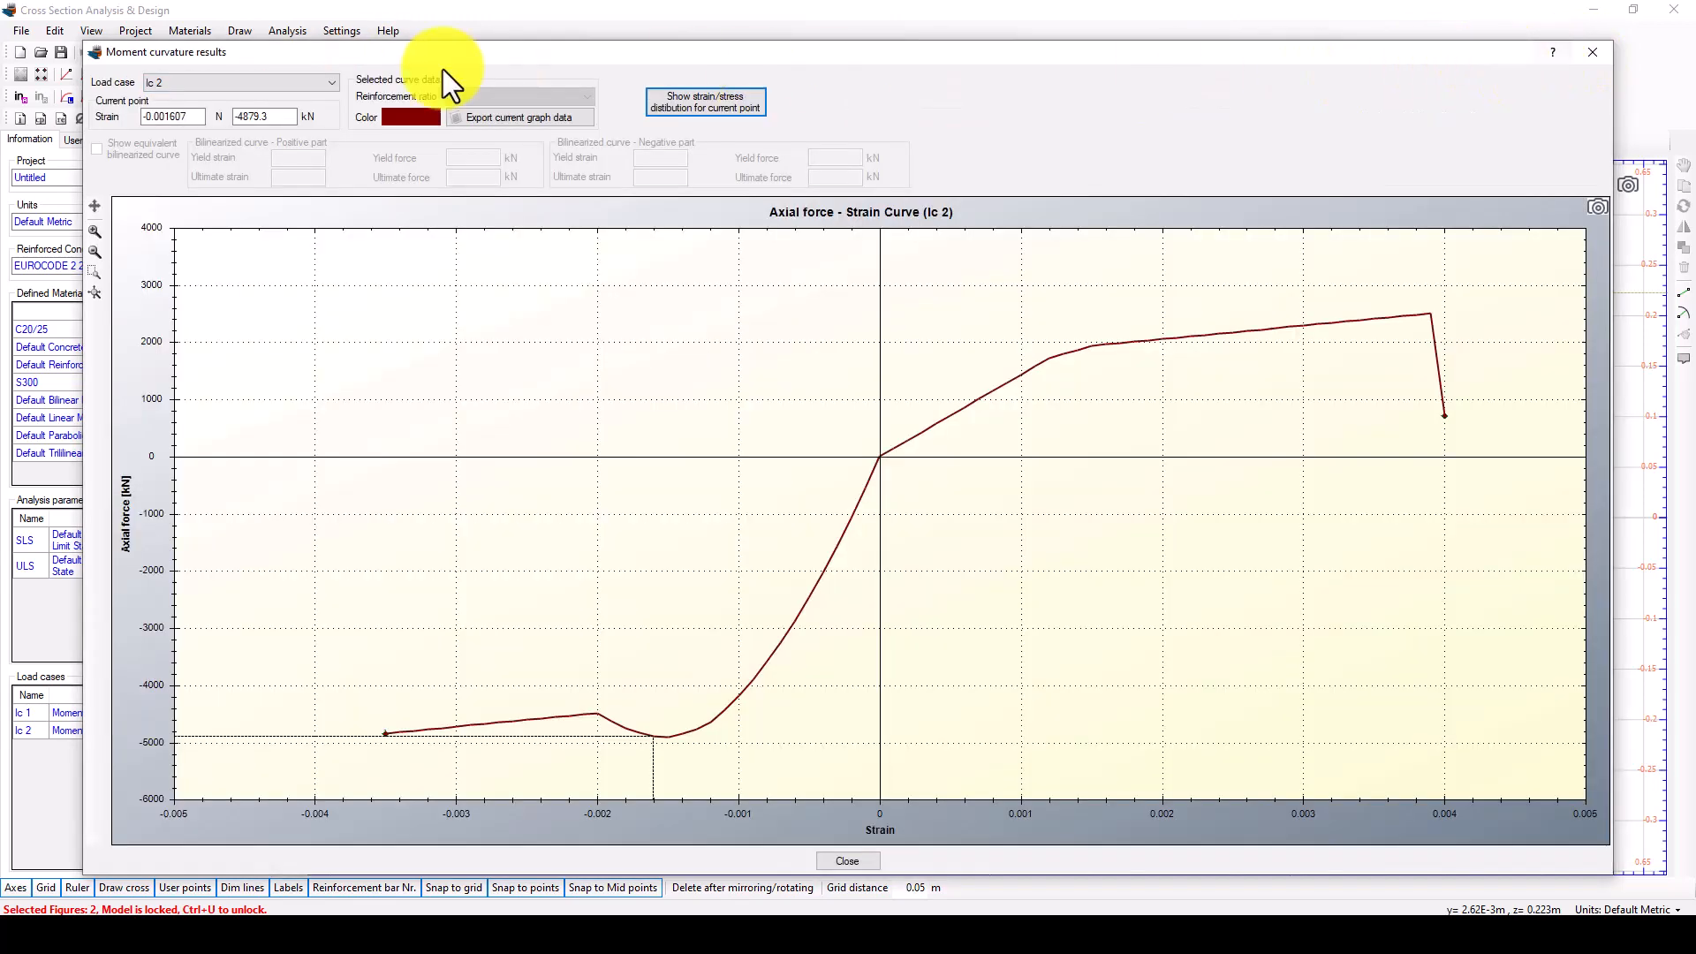
{"action": "left_click", "coordinate": [1582, 52]}
Open the load cases for the deformed configuration analysis and close them without adding any.
{"action": "left_click", "coordinate": [288, 30]}
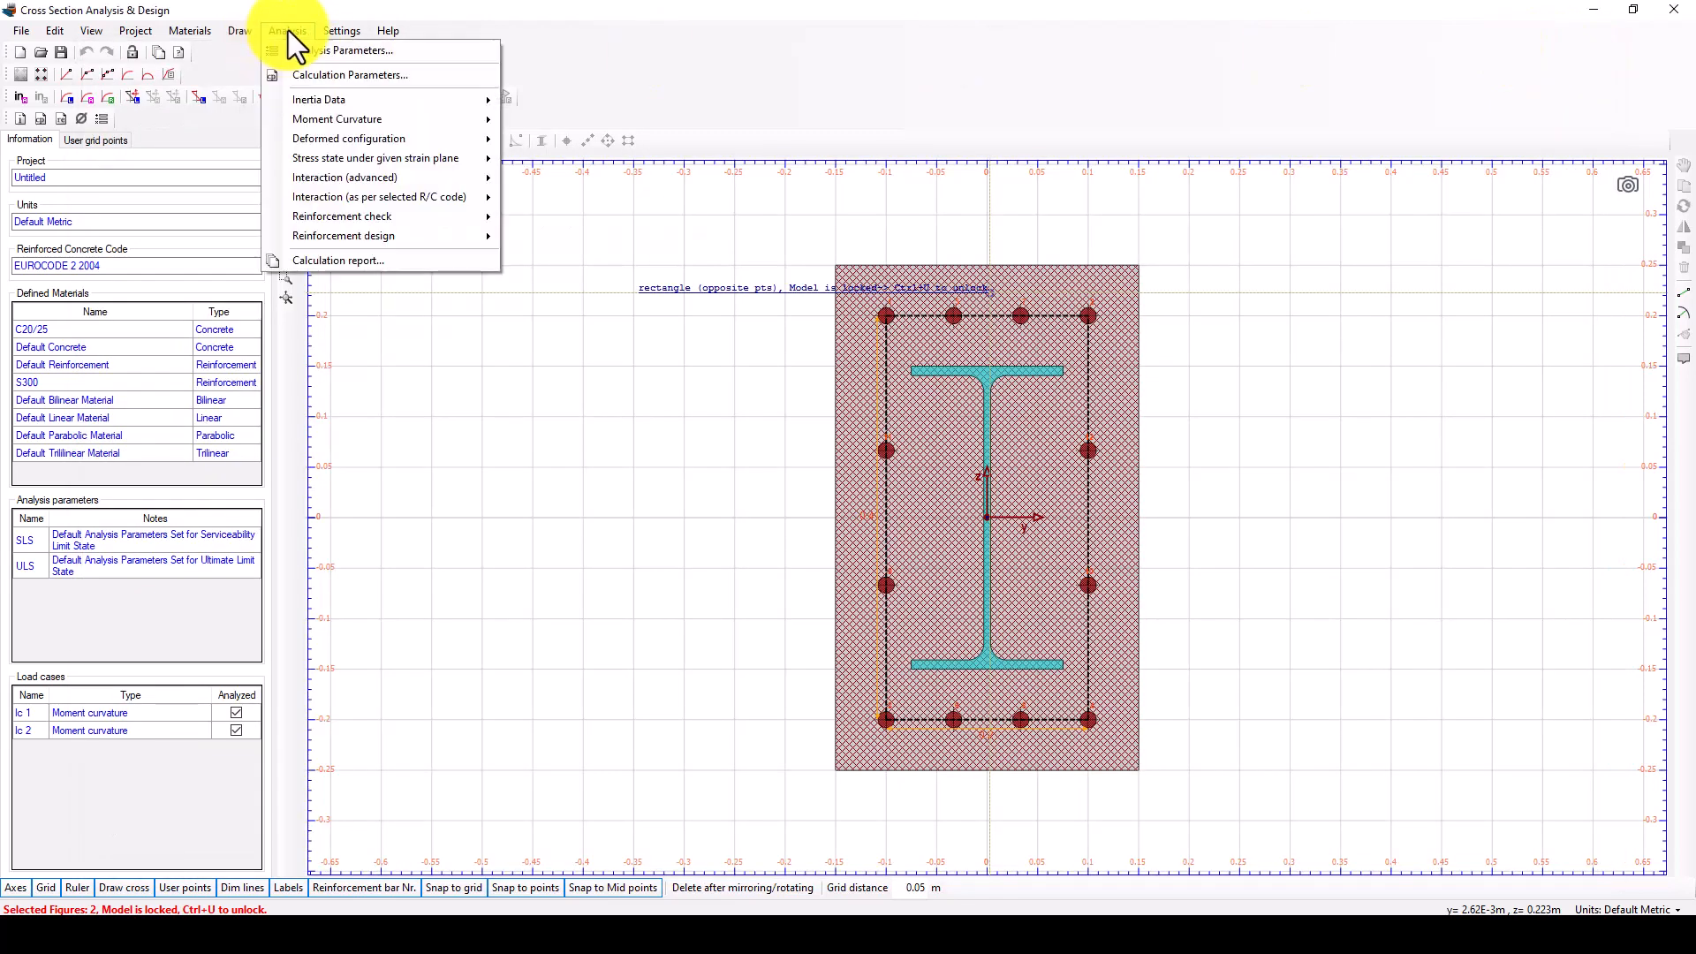
{"action": "mouse_move", "coordinate": [326, 139]}
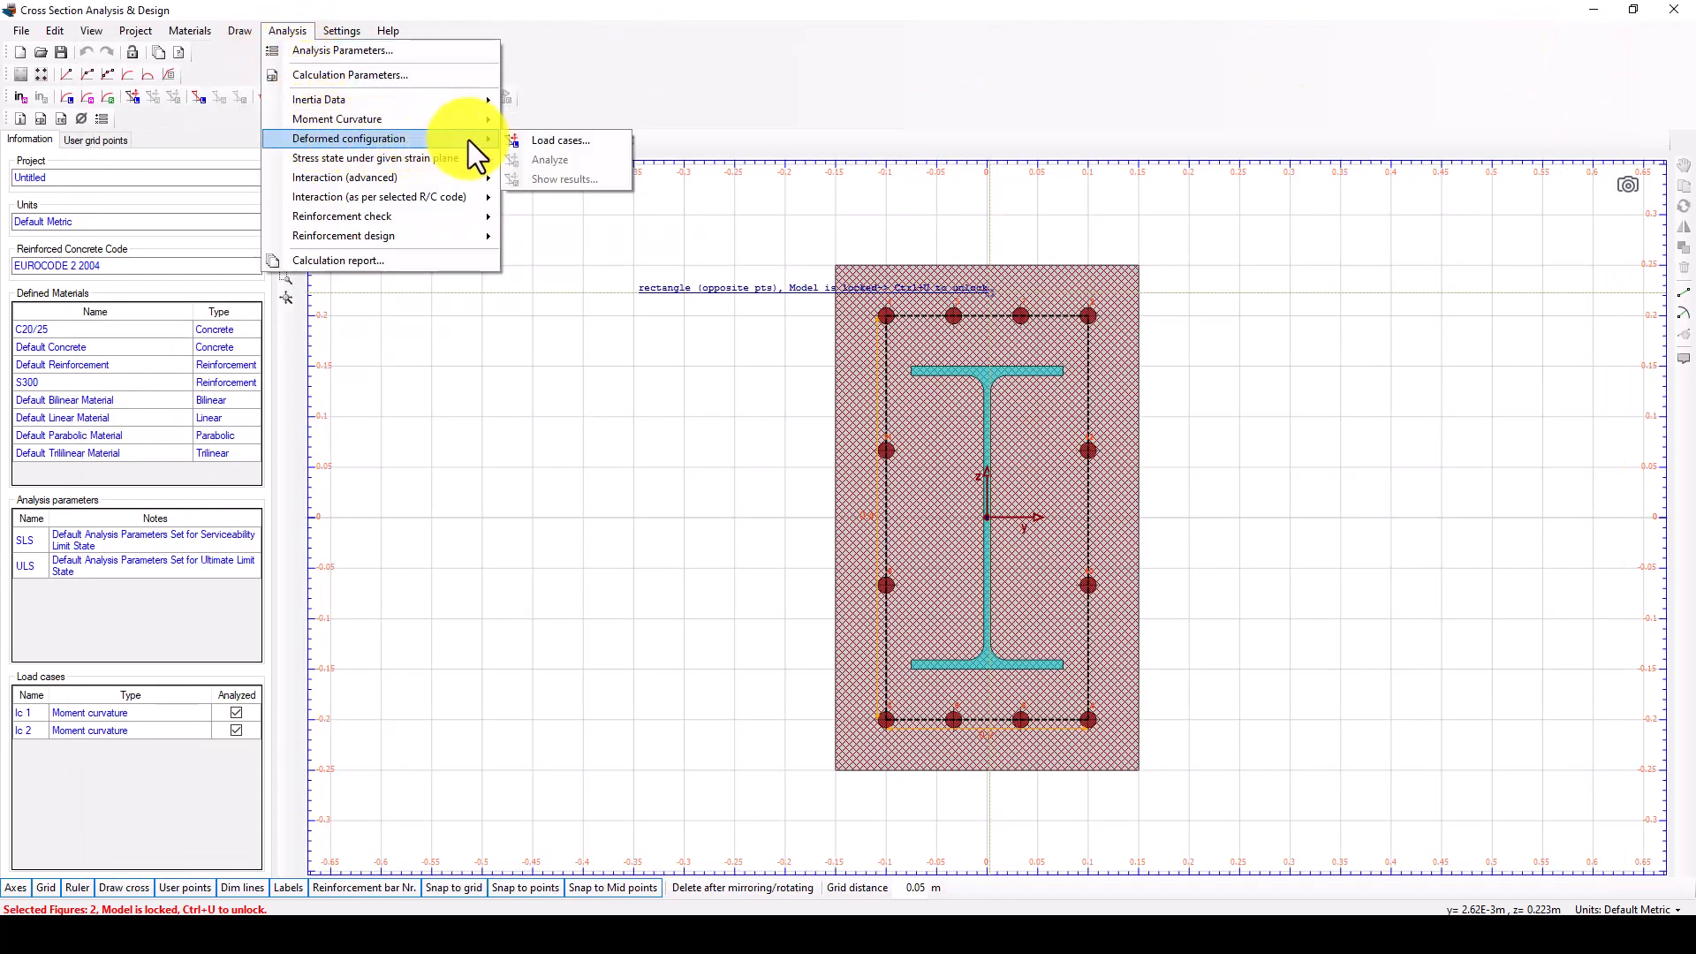
{"action": "left_click", "coordinate": [580, 143]}
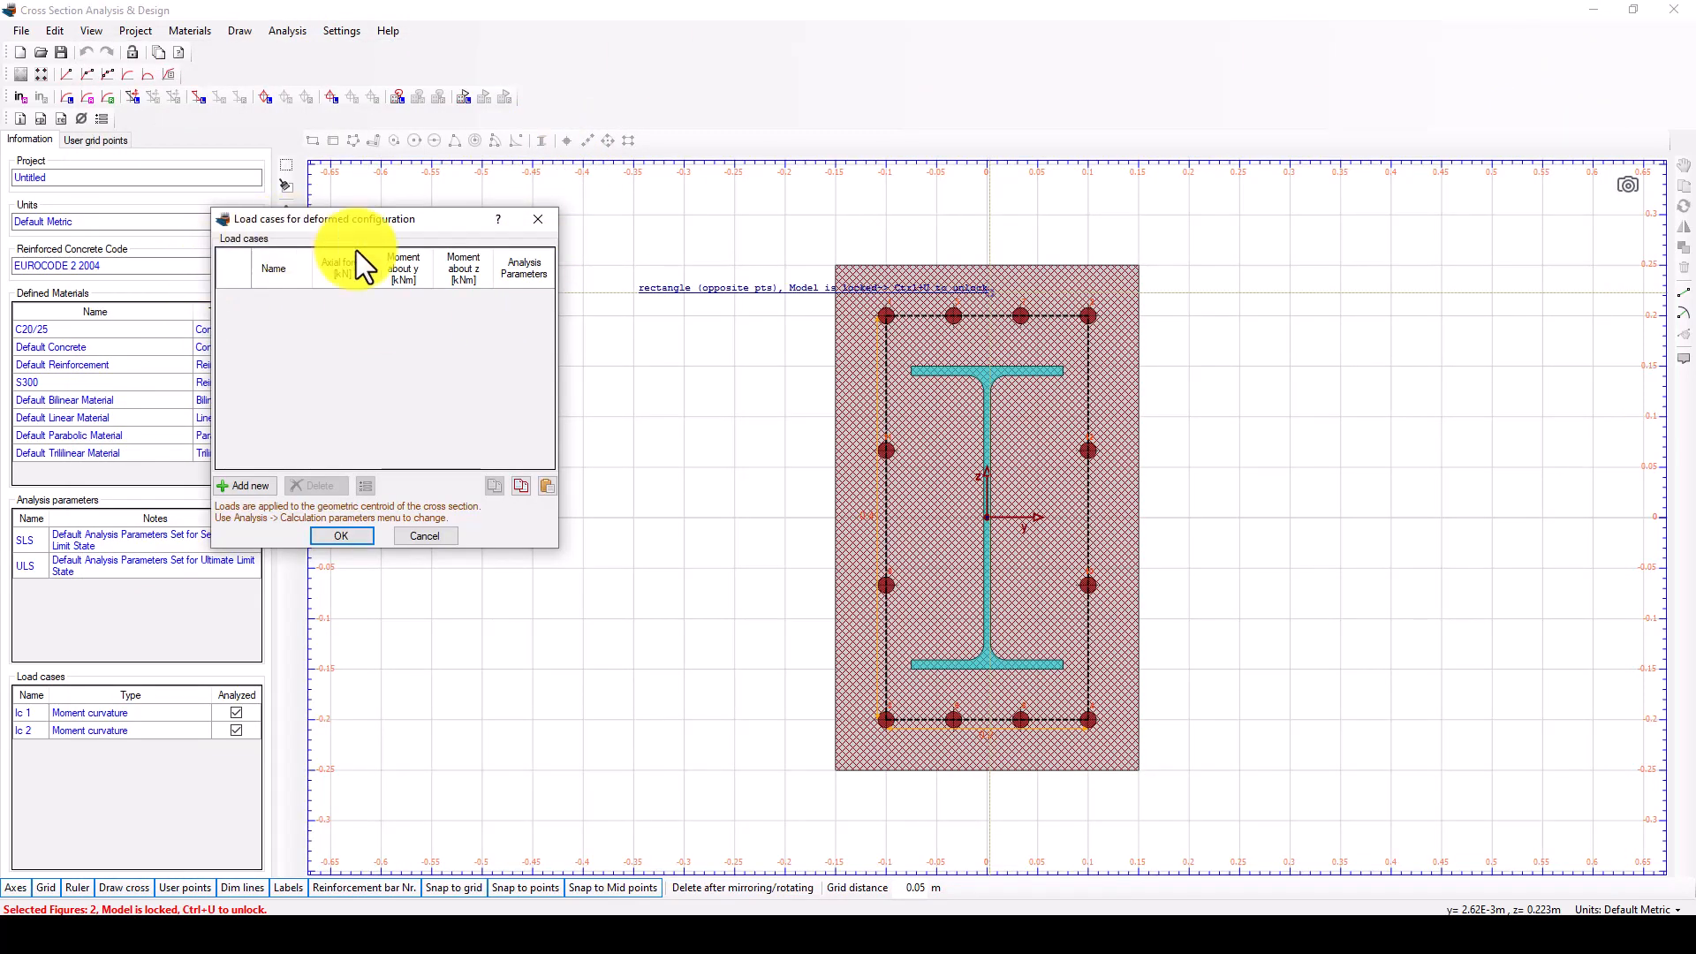
{"action": "left_click", "coordinate": [533, 217]}
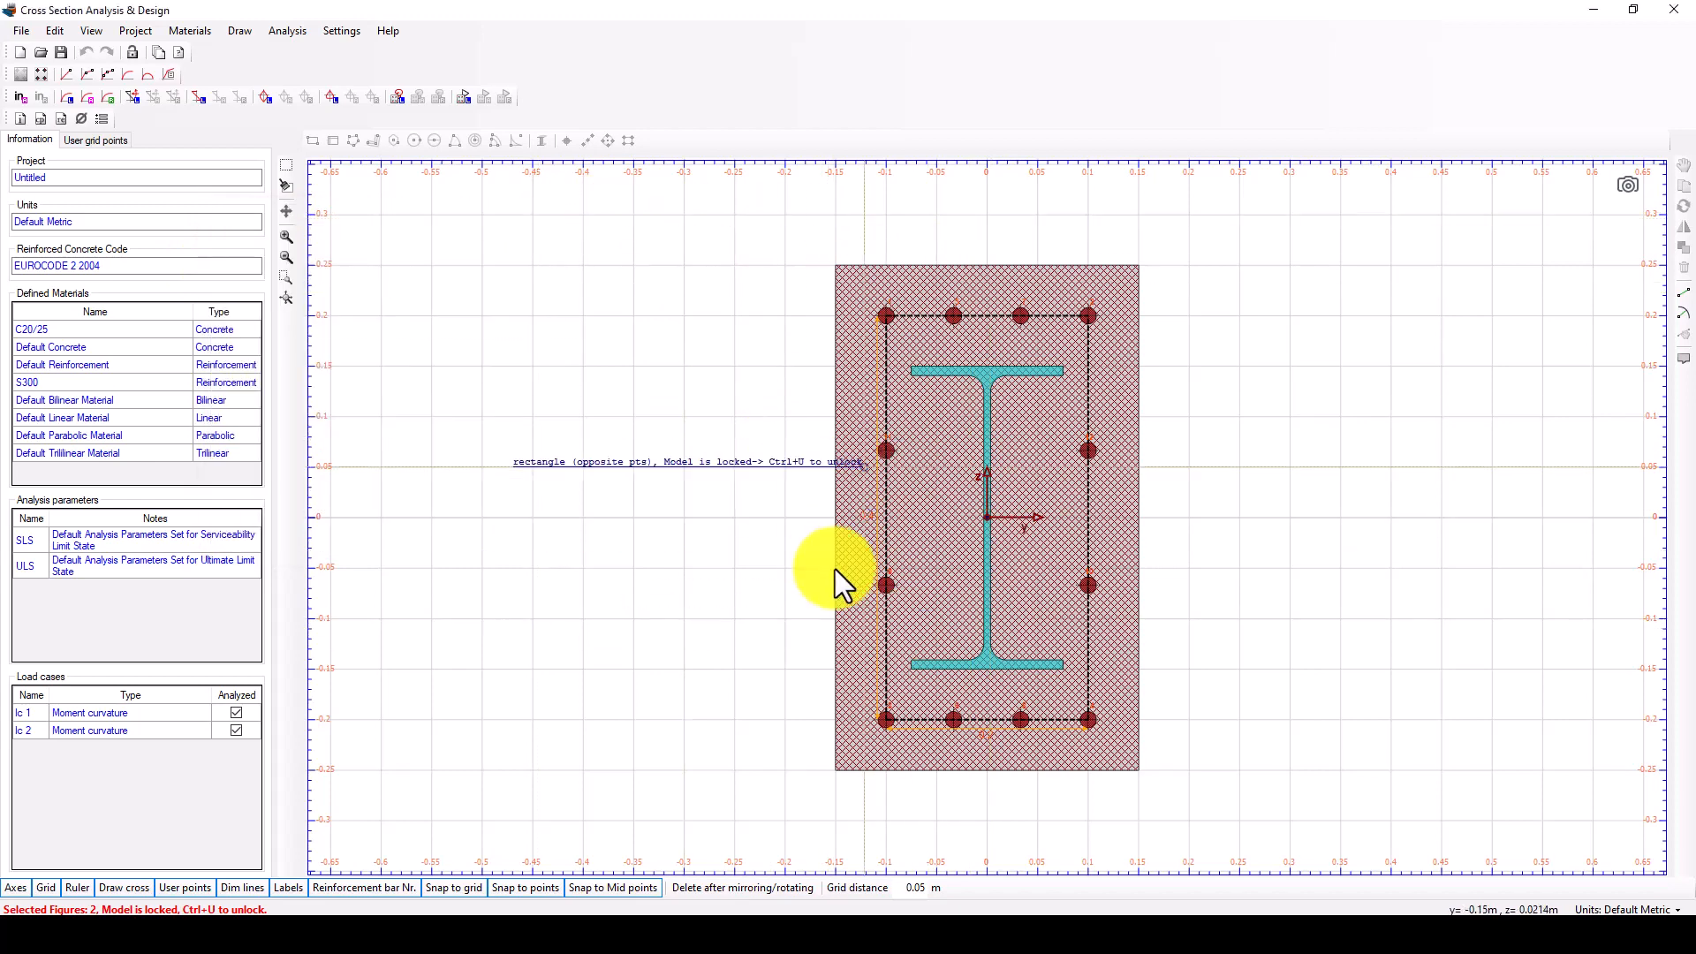
Reopen the moment curvature results and move their window aside and back to compare the lc 2 curve with the section.
{"action": "left_click", "coordinate": [283, 35]}
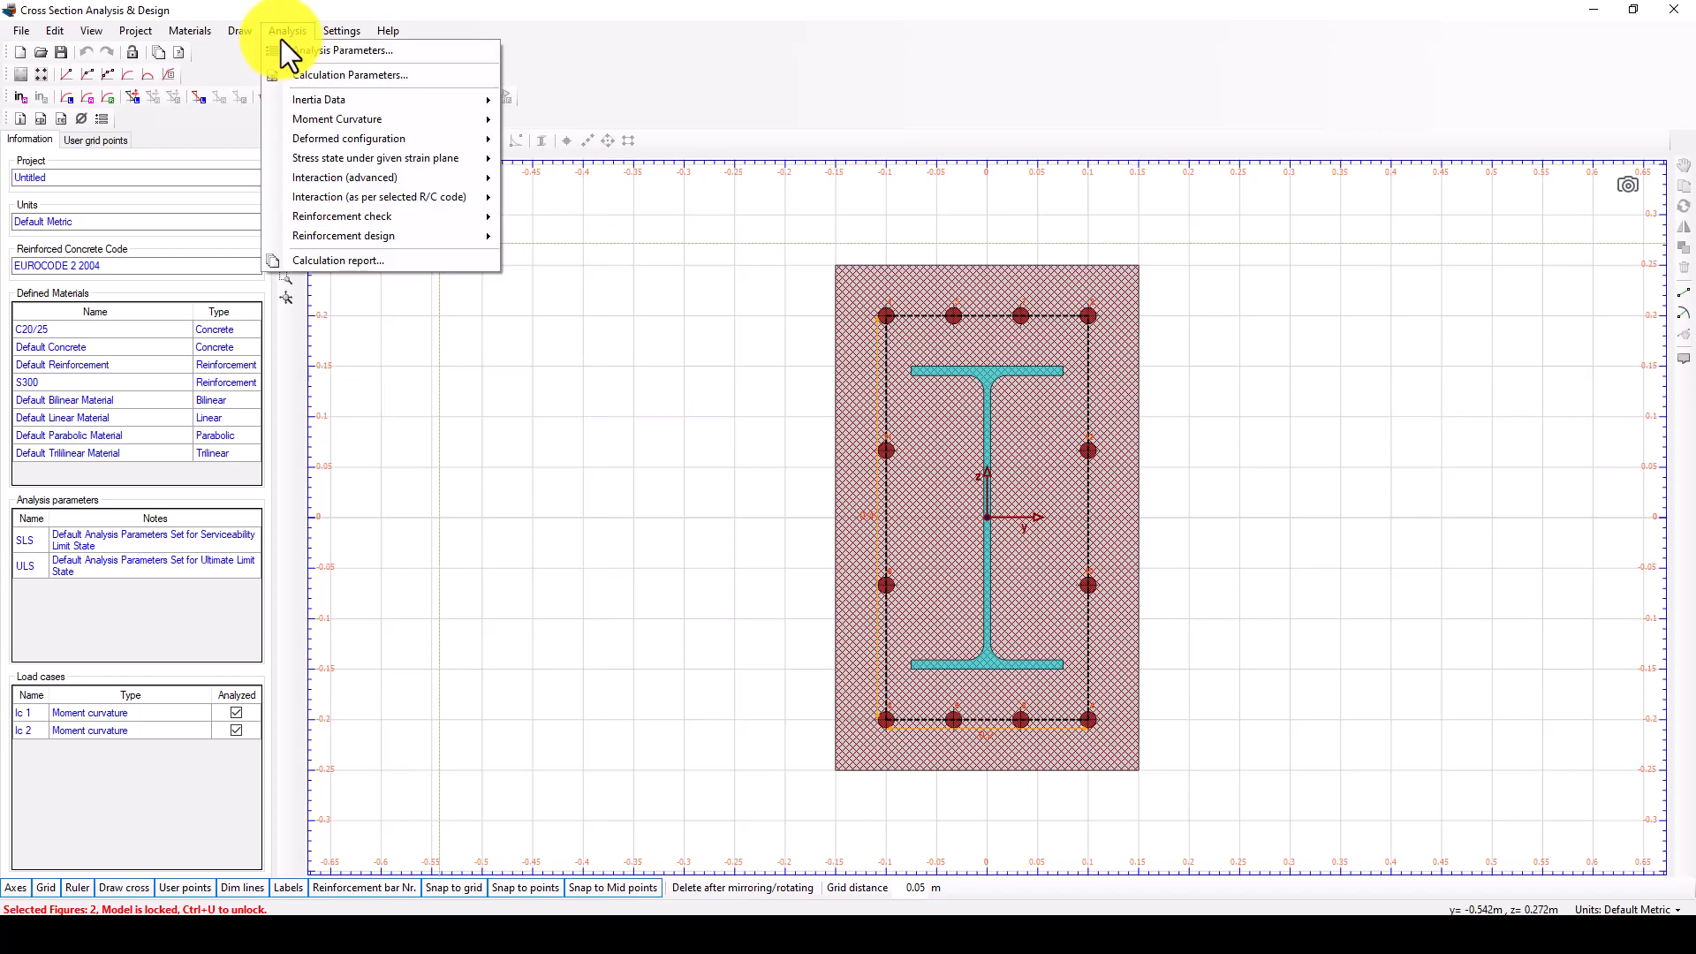
{"action": "mouse_move", "coordinate": [311, 139]}
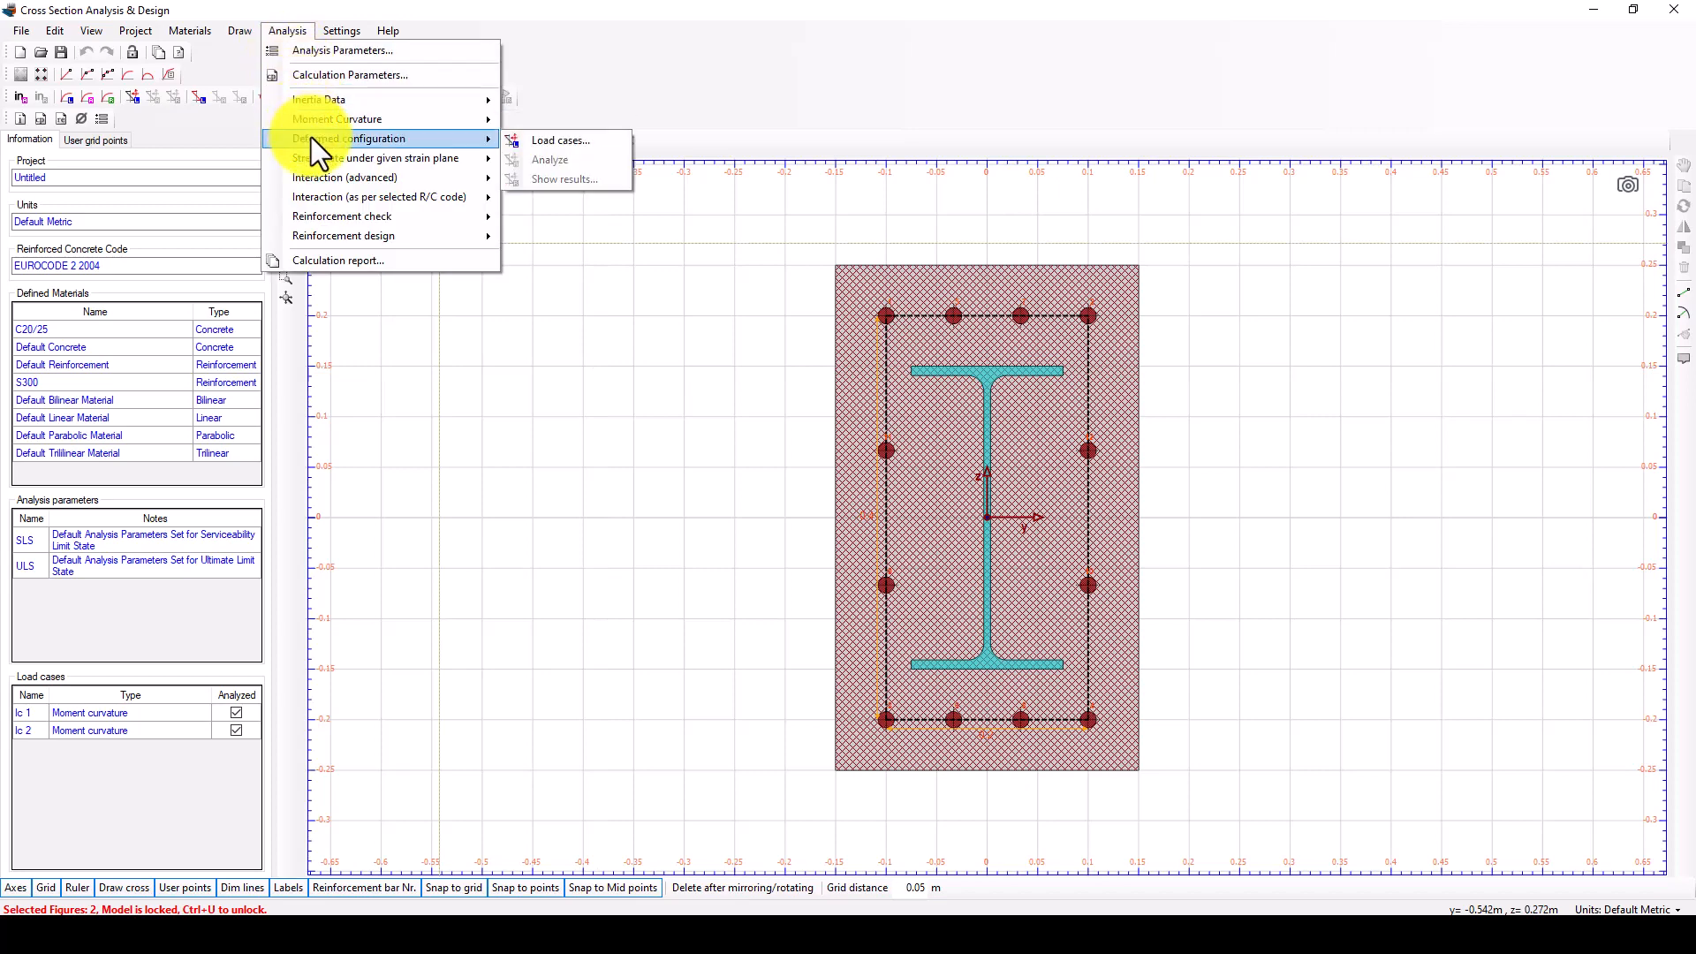
{"action": "left_click", "coordinate": [554, 159]}
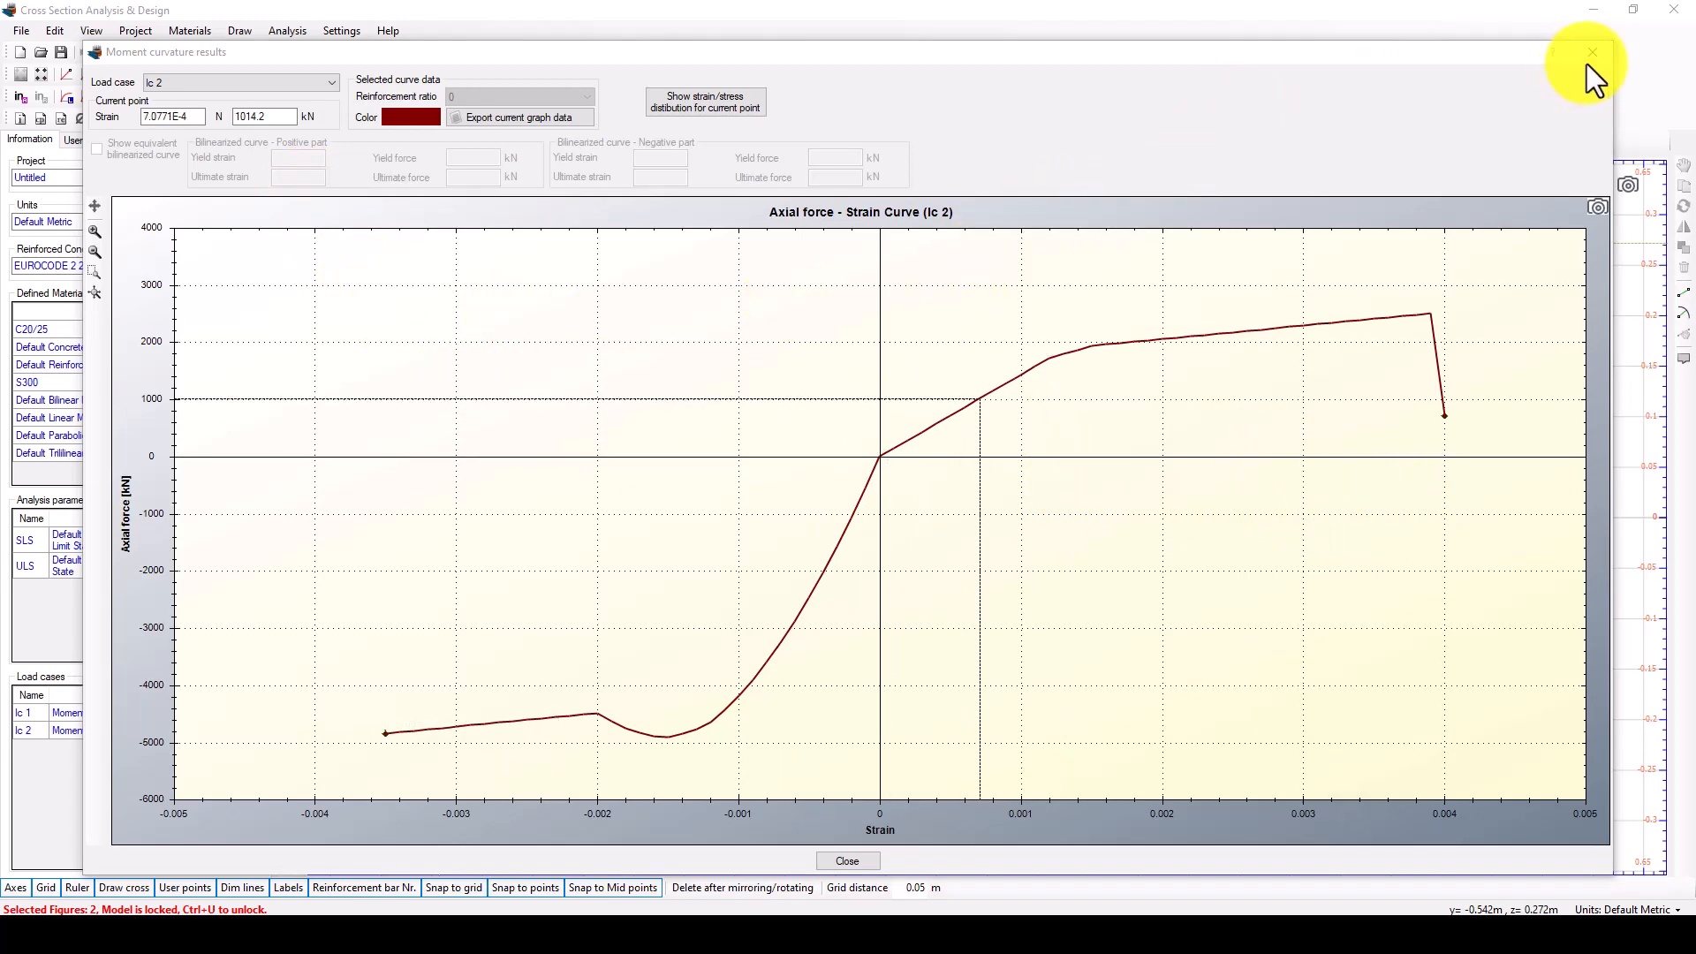
{"action": "left_click_drag", "start_coordinate": [1488, 55], "coordinate": [1036, 473]}
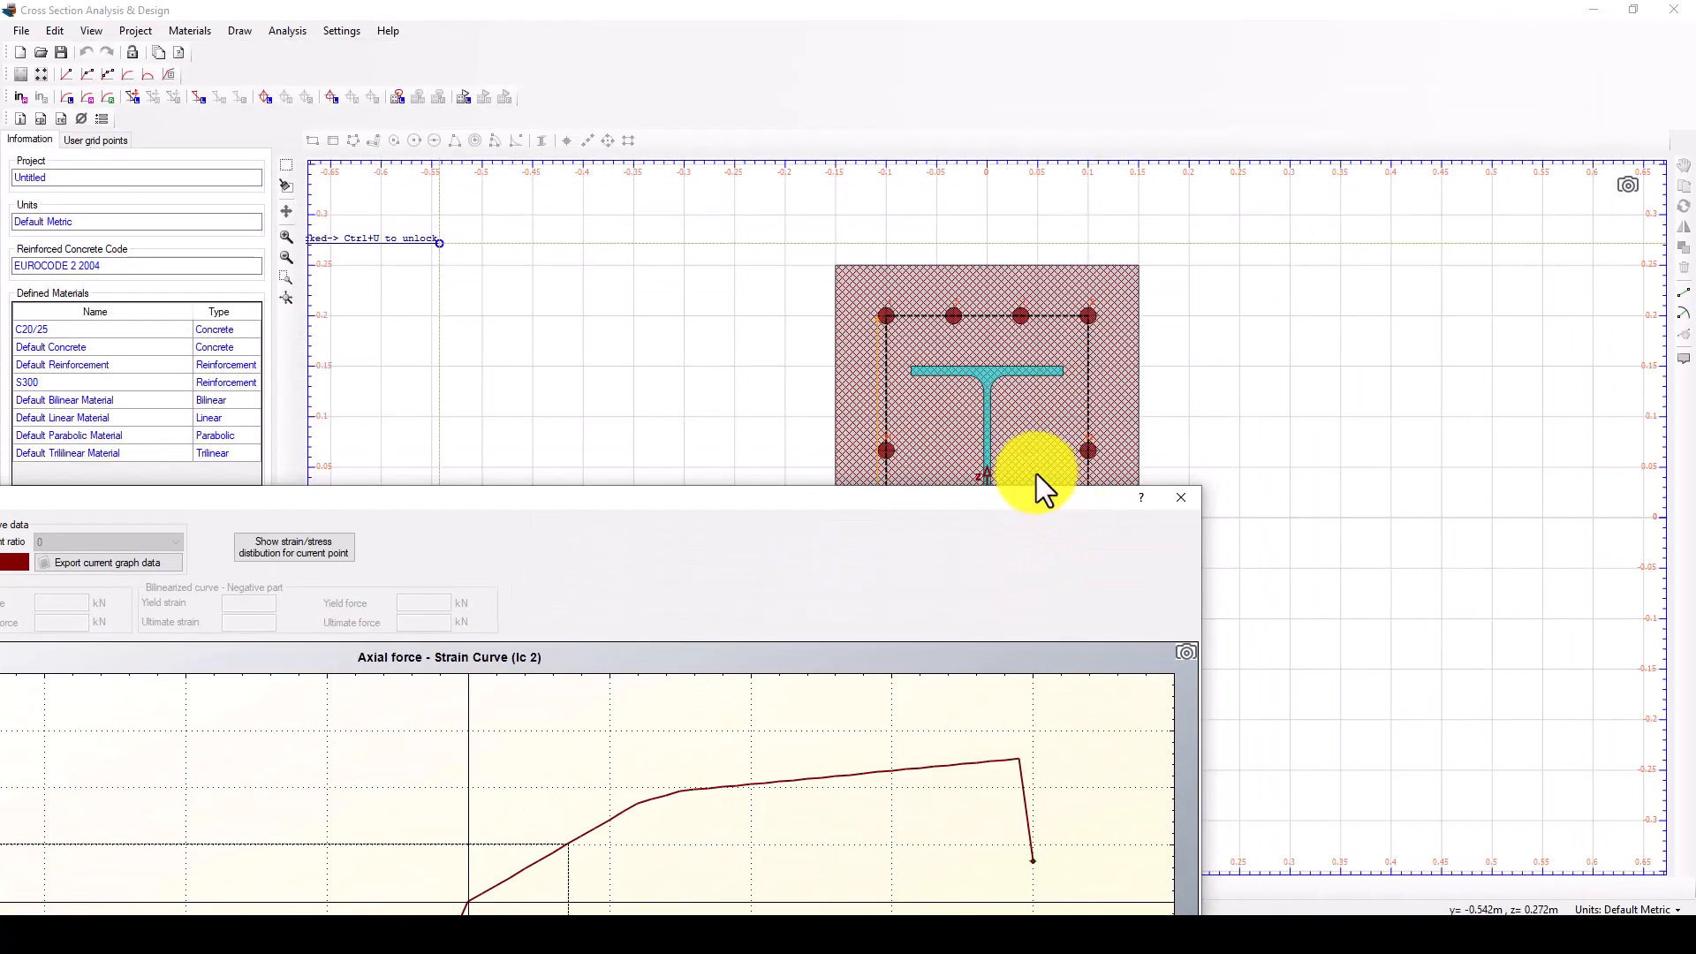
{"action": "left_click_drag", "start_coordinate": [940, 500], "coordinate": [615, 369]}
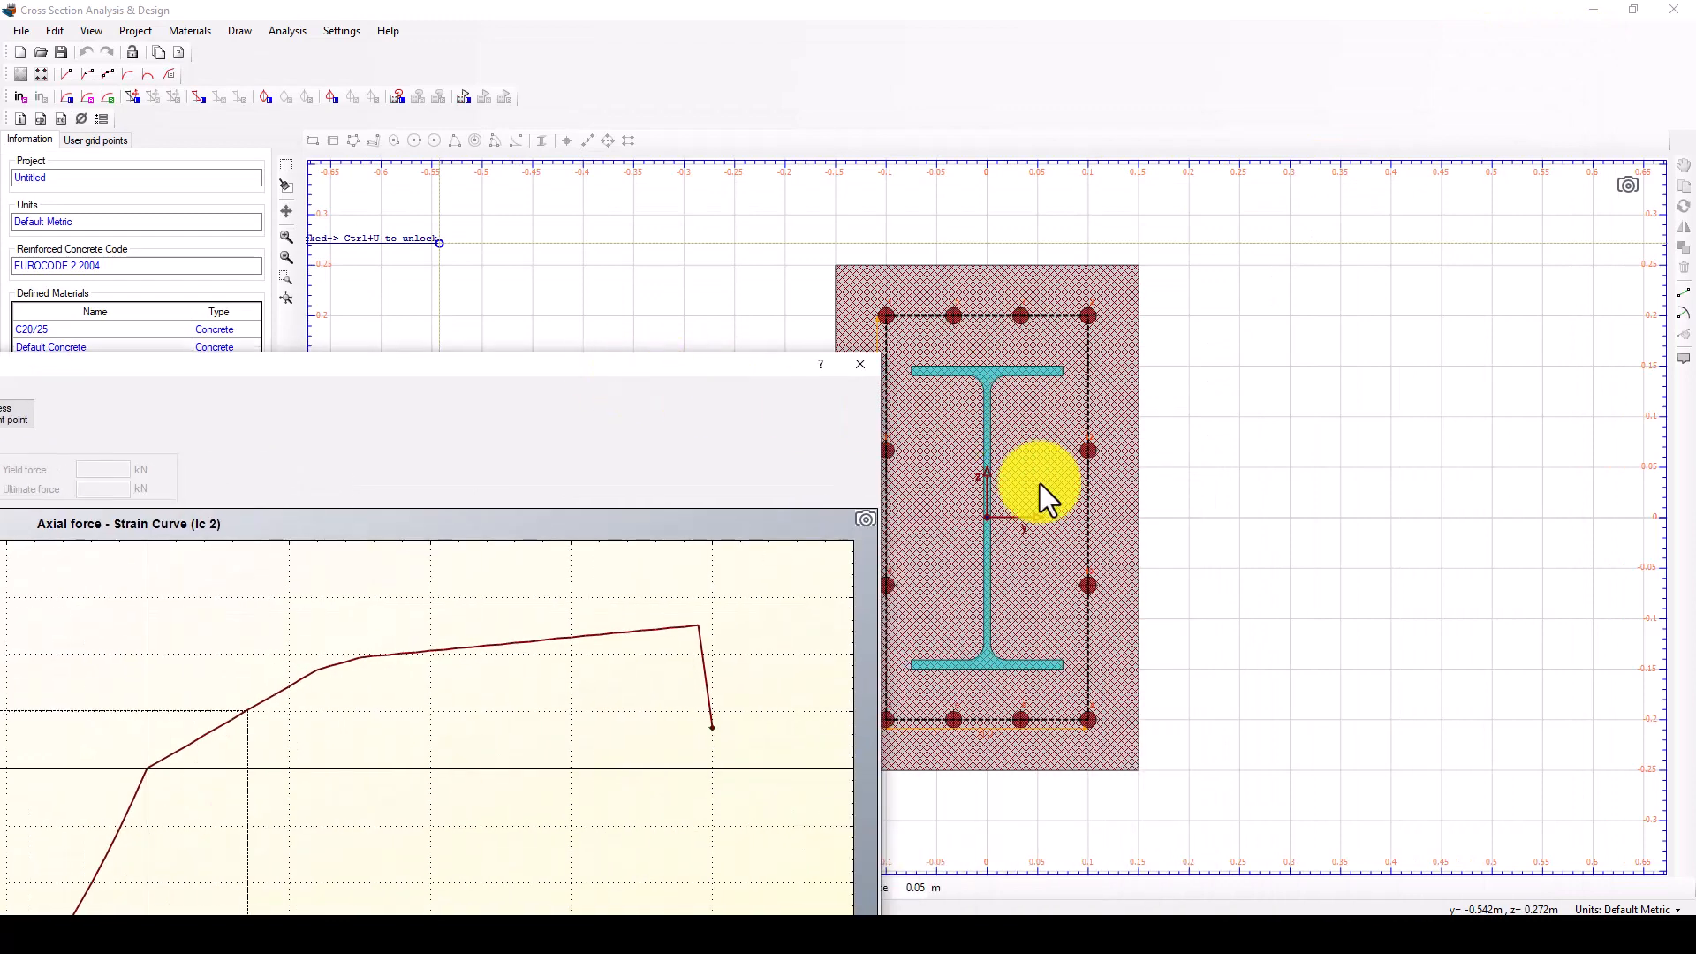
{"action": "left_click_drag", "start_coordinate": [654, 367], "coordinate": [1071, 182]}
{"action": "left_click_drag", "start_coordinate": [917, 267], "coordinate": [706, 244]}
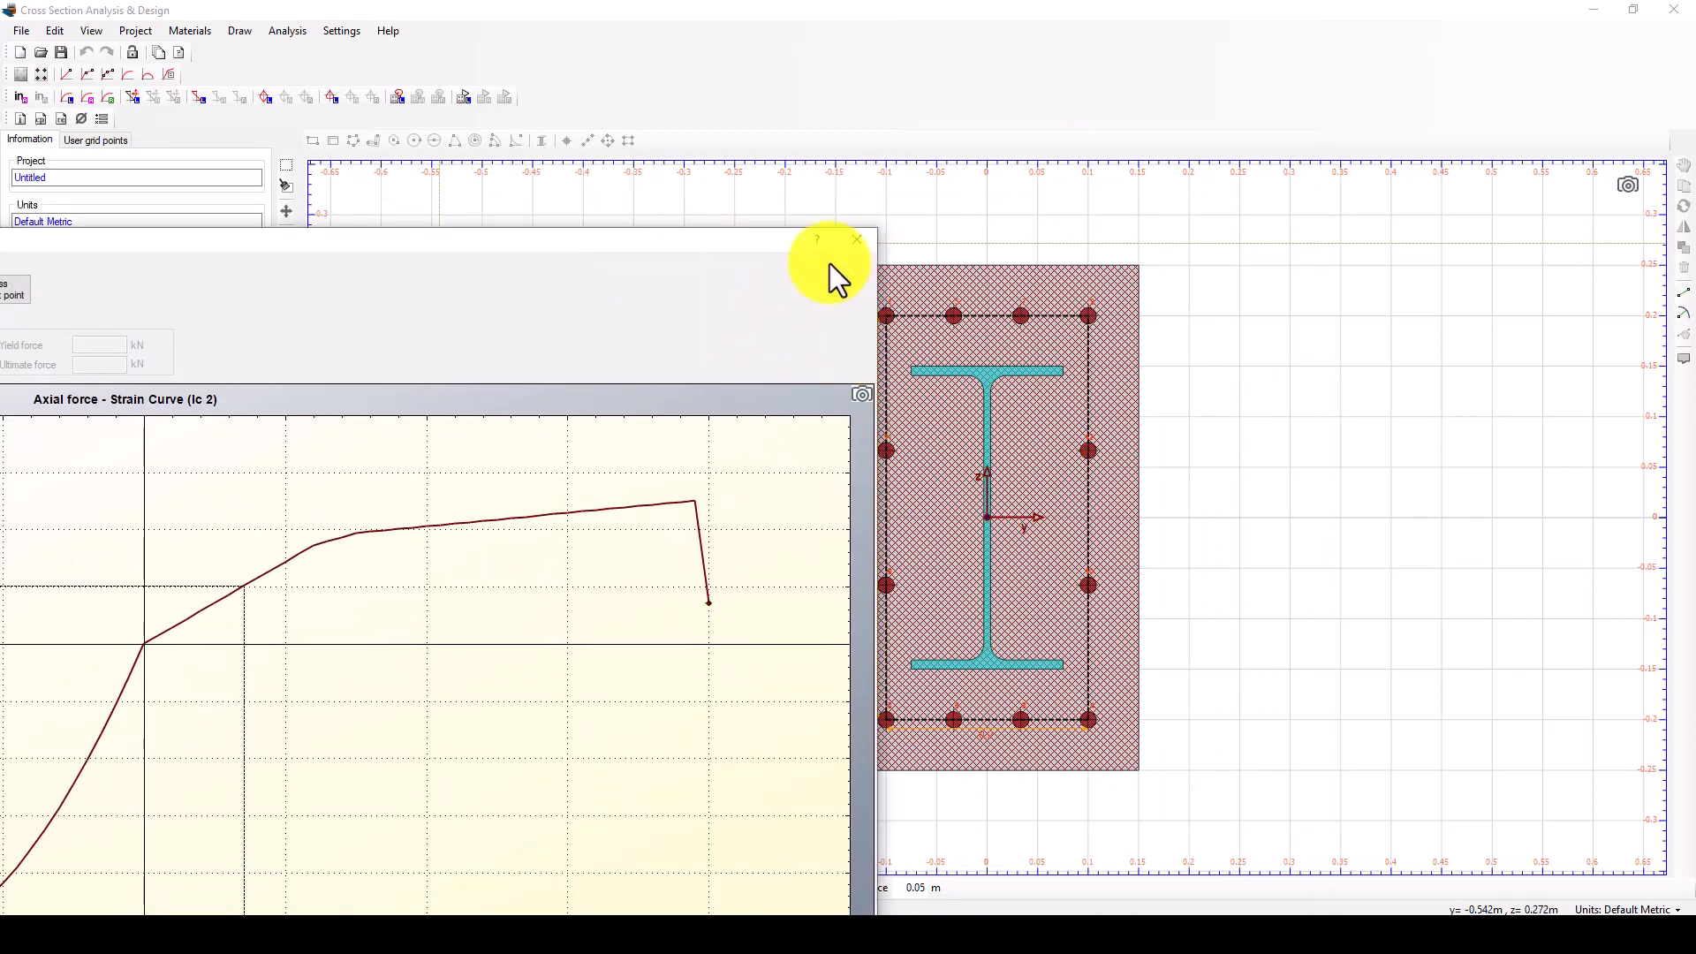
{"action": "left_click_drag", "start_coordinate": [698, 246], "coordinate": [1403, 44]}
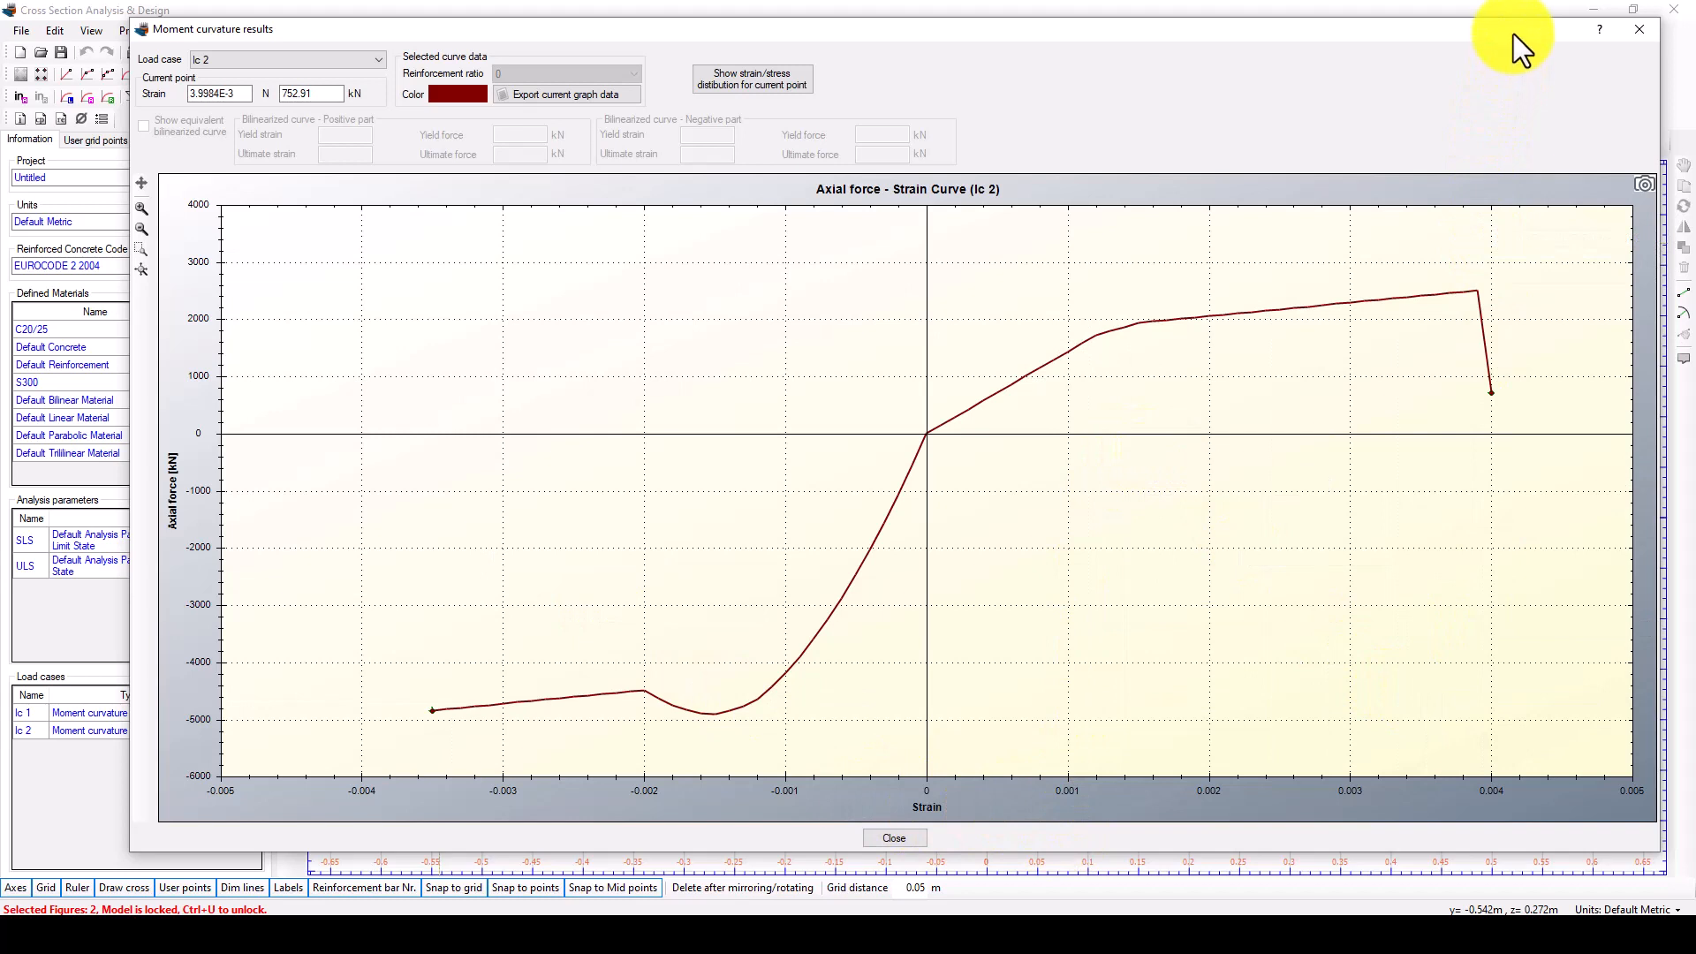
{"action": "left_click_drag", "start_coordinate": [1513, 34], "coordinate": [1427, 53]}
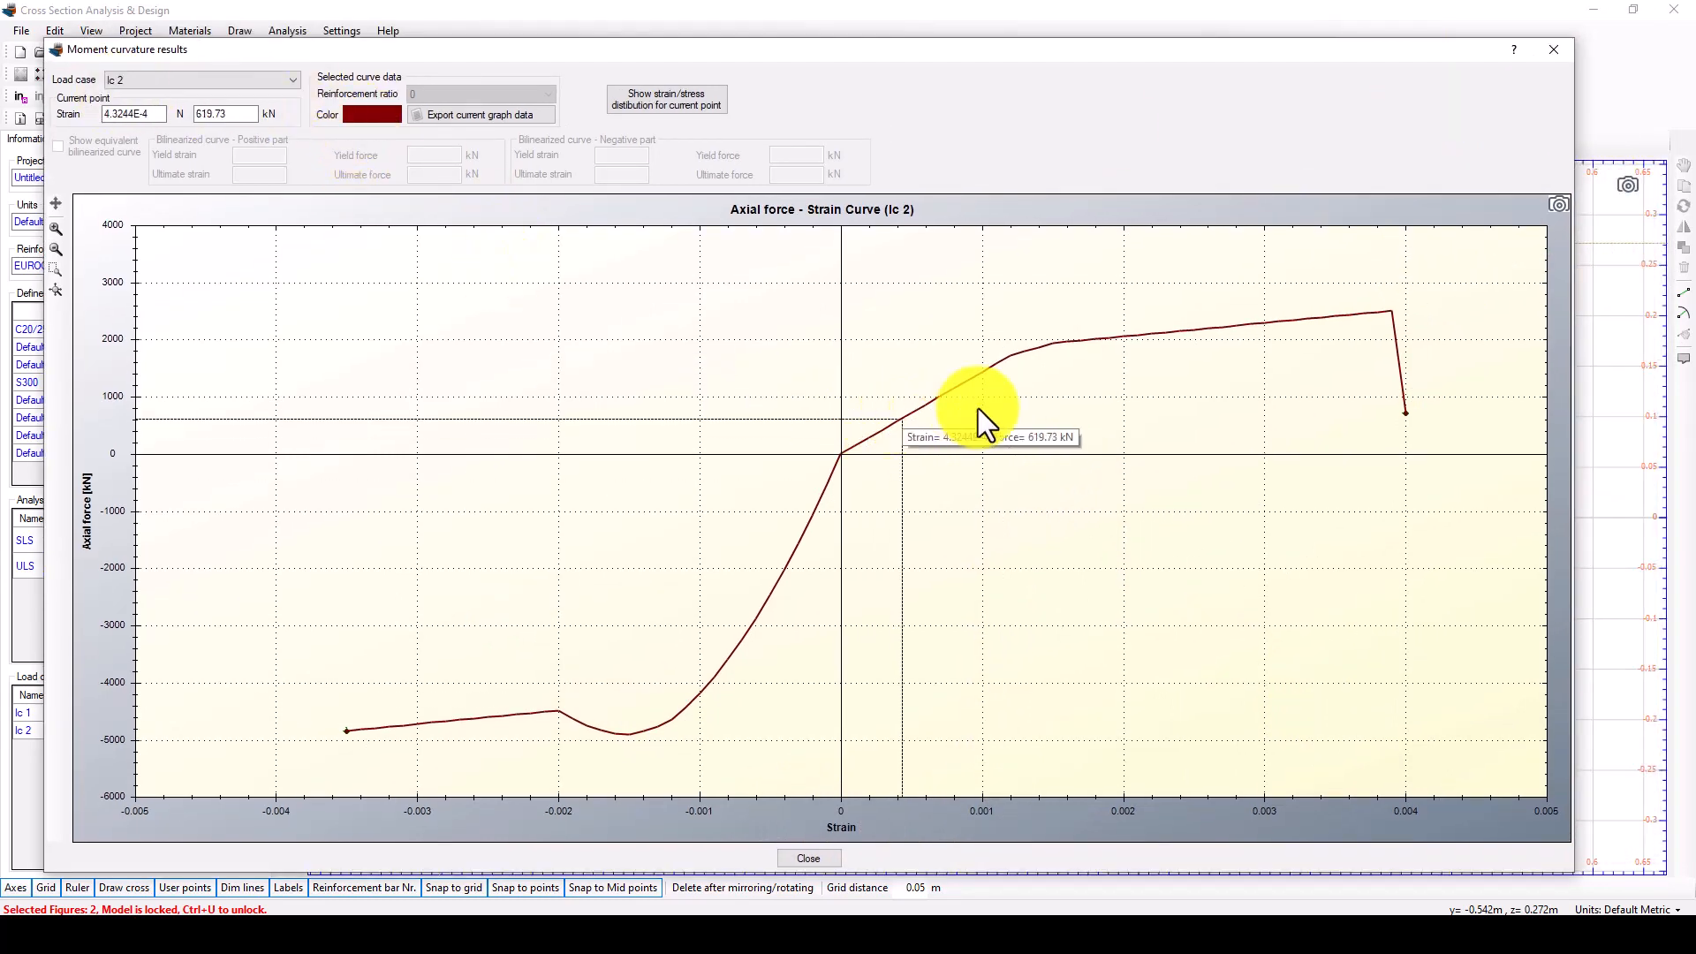